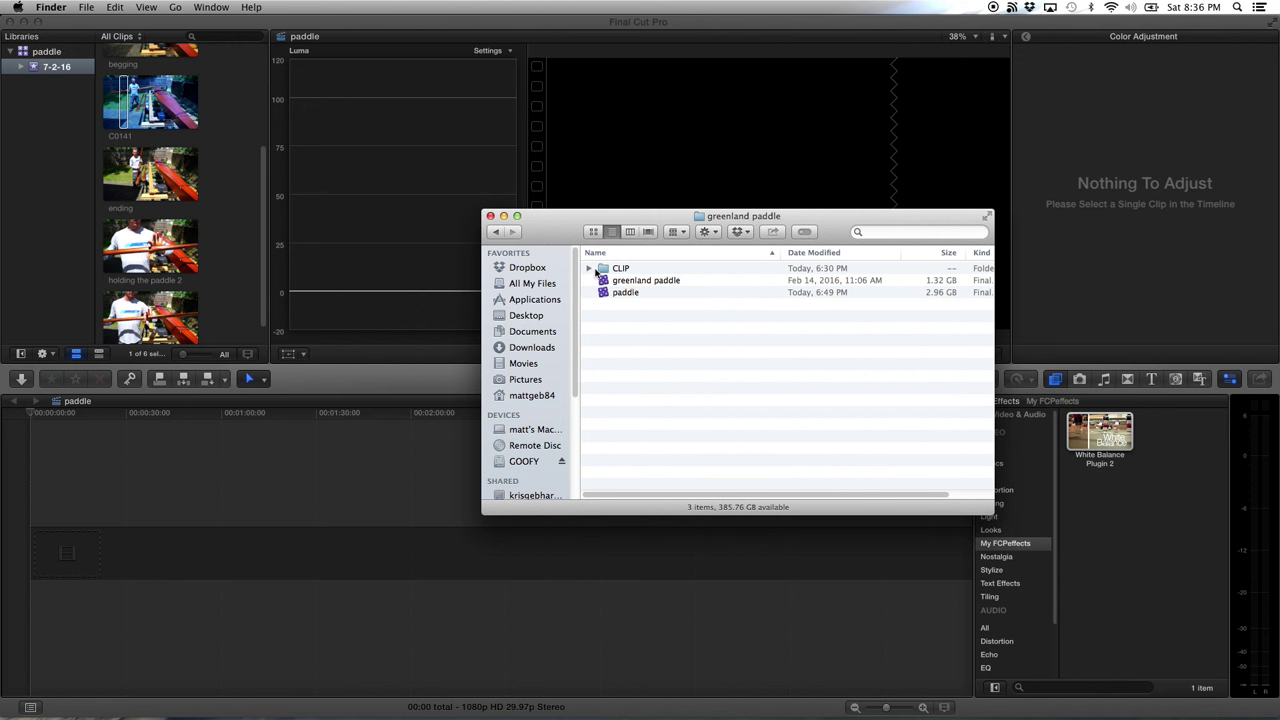
Open the CLIP folder to look over the source footage files and return to Final Cut Pro
double_click(602, 270)
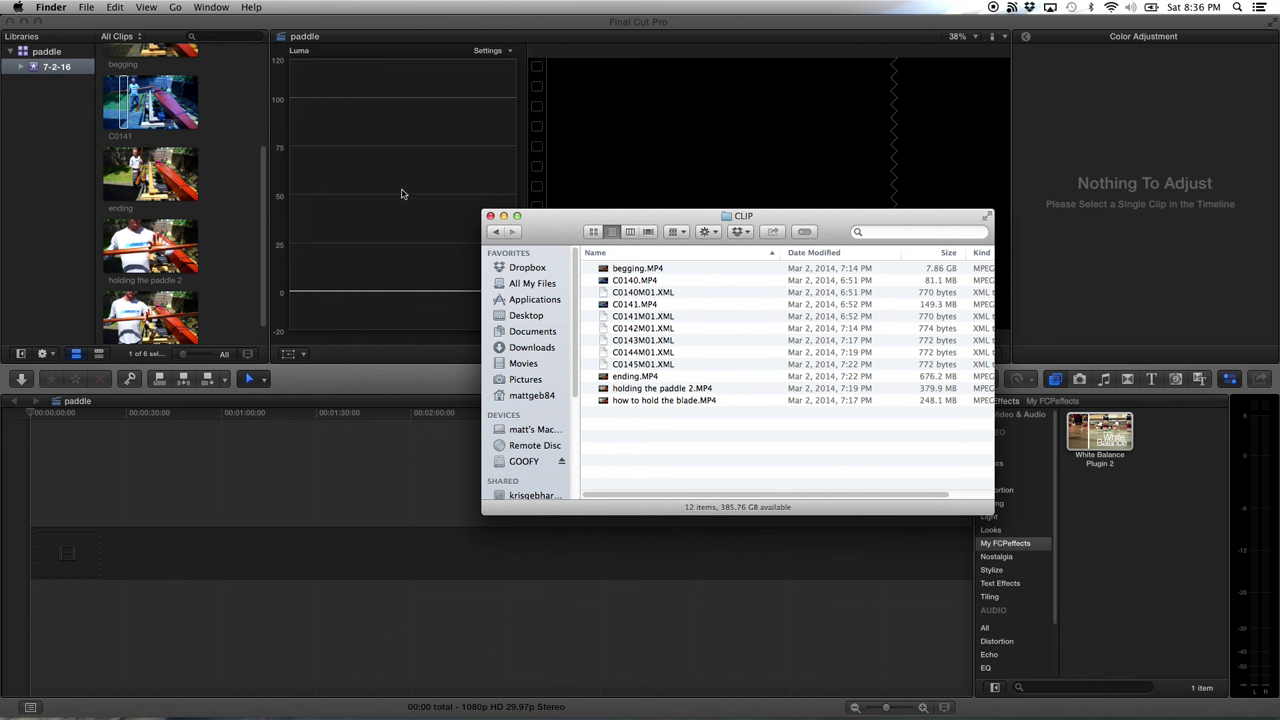
click(227, 138)
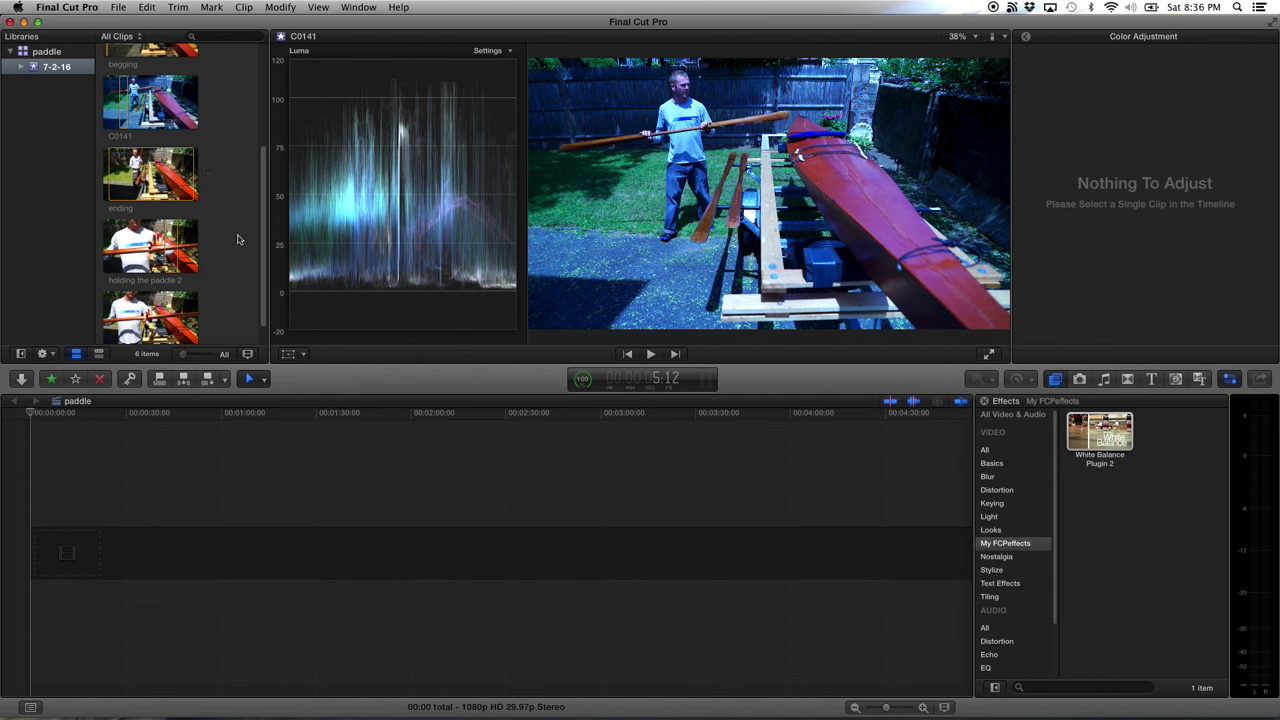
Look through the clips of the 7-2-16 event and play part of clip C0141
scroll(237, 239, up, 5)
scroll(240, 240, down, 4)
scroll(240, 240, up, 3)
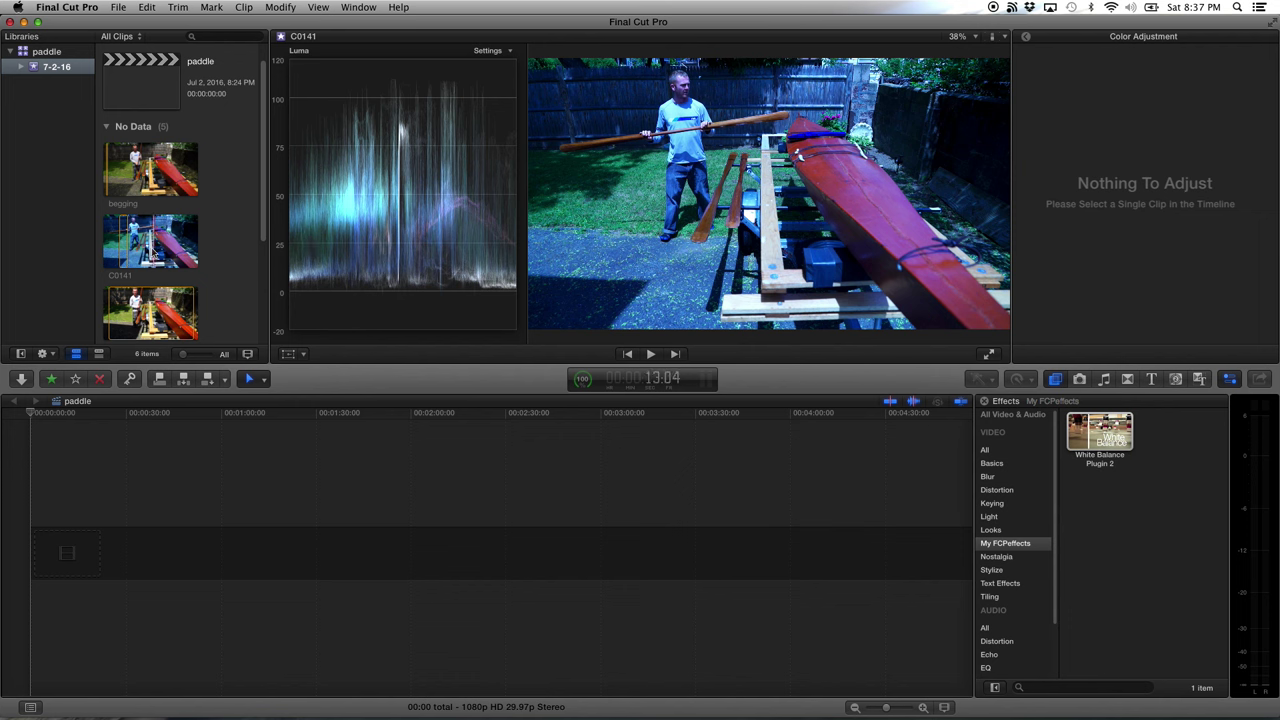
key(space)
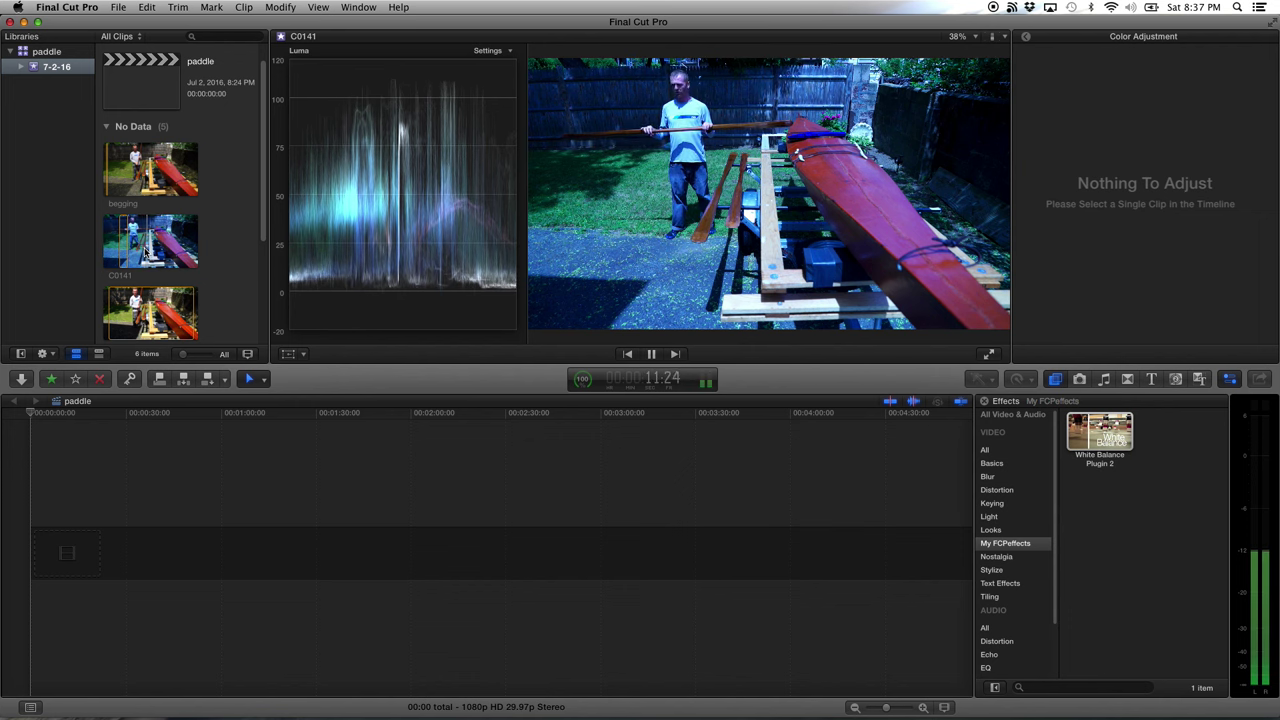
key(space)
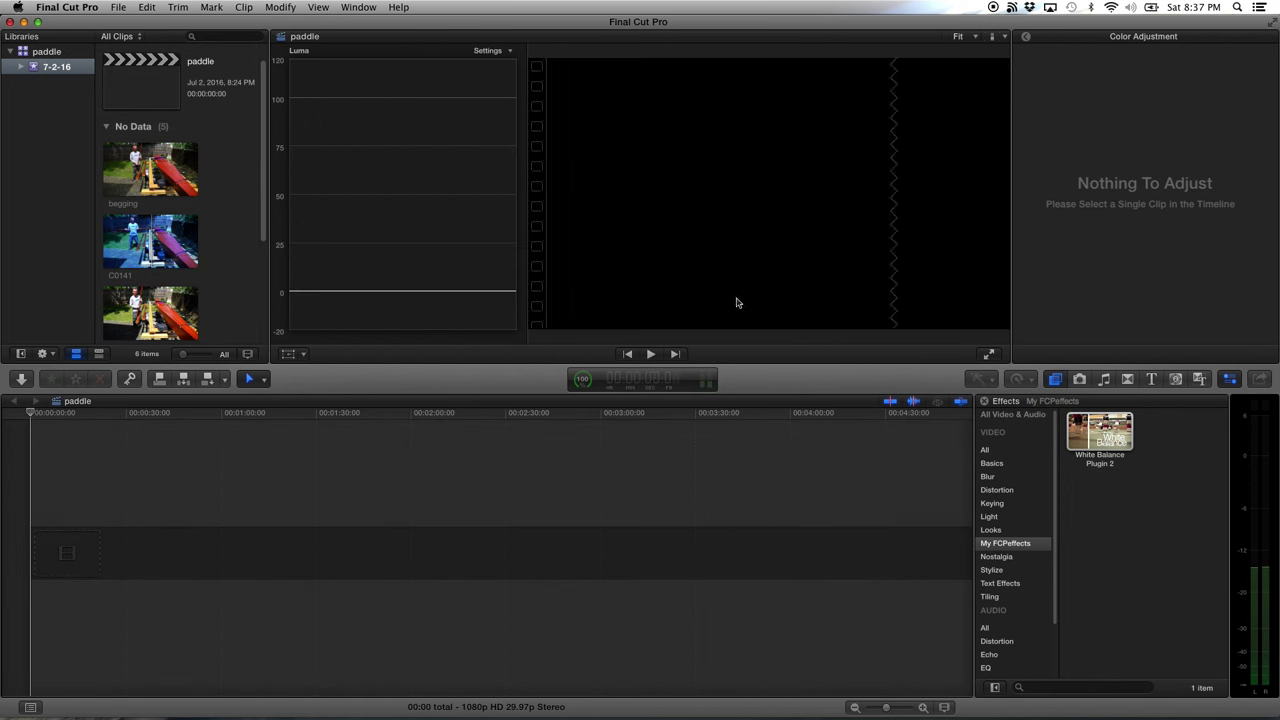
Select the clip "begging" and review its video, audio and info properties in the inspector
click(178, 250)
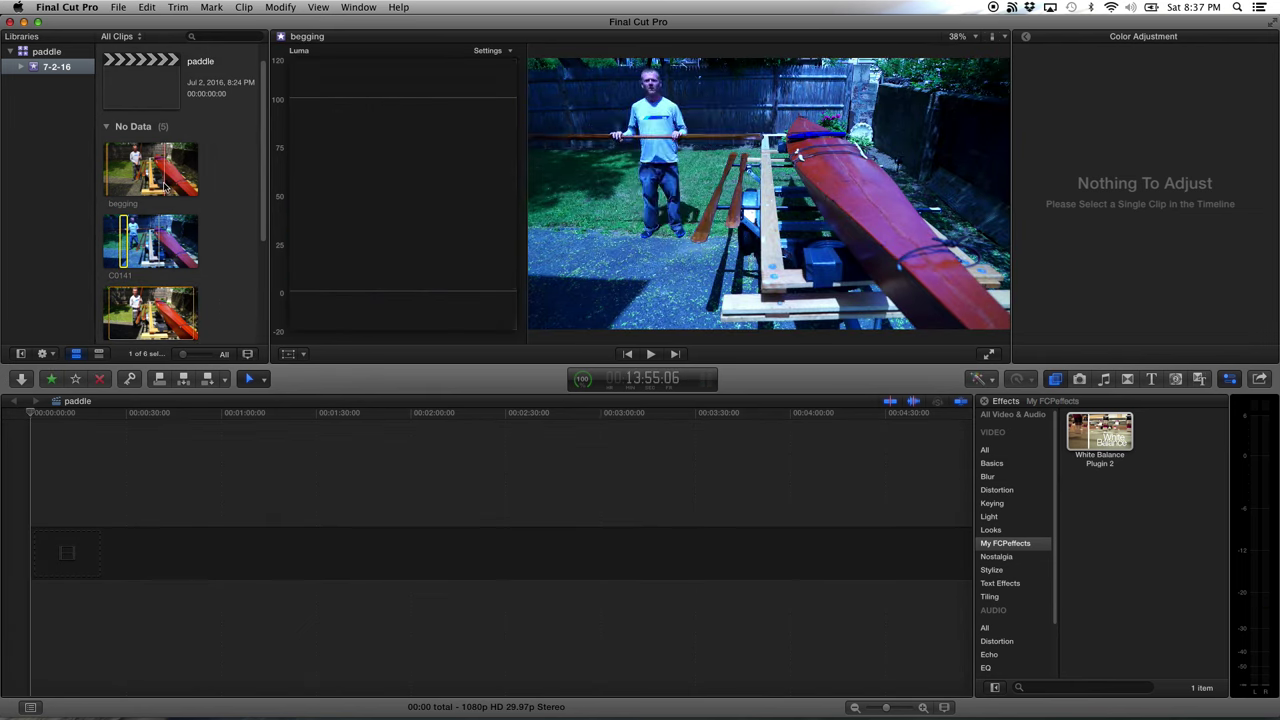
click(1135, 128)
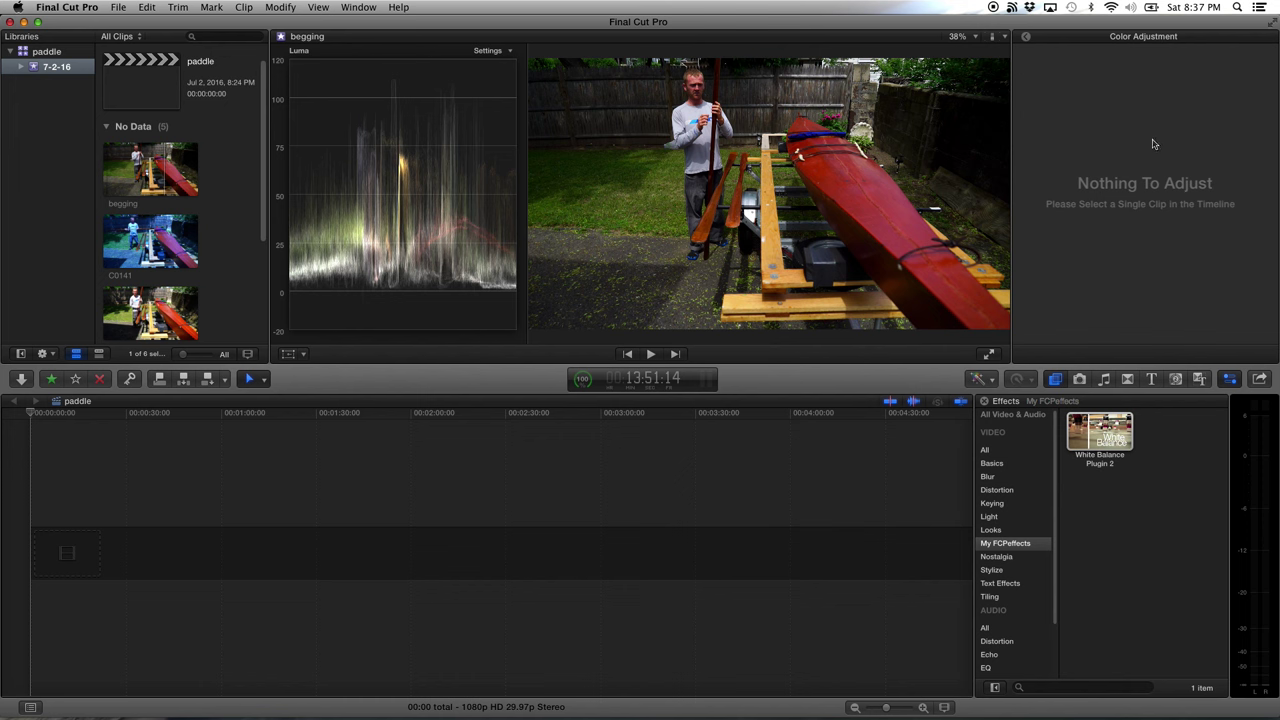
click(124, 177)
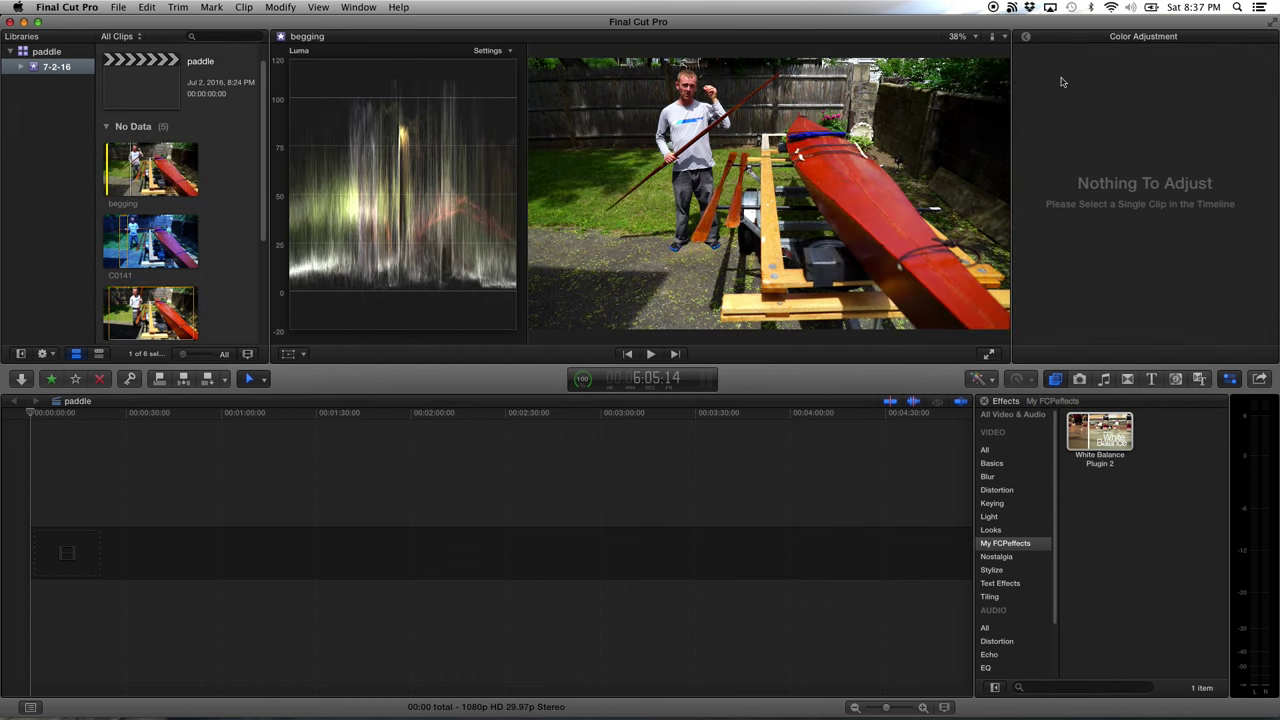
click(1026, 39)
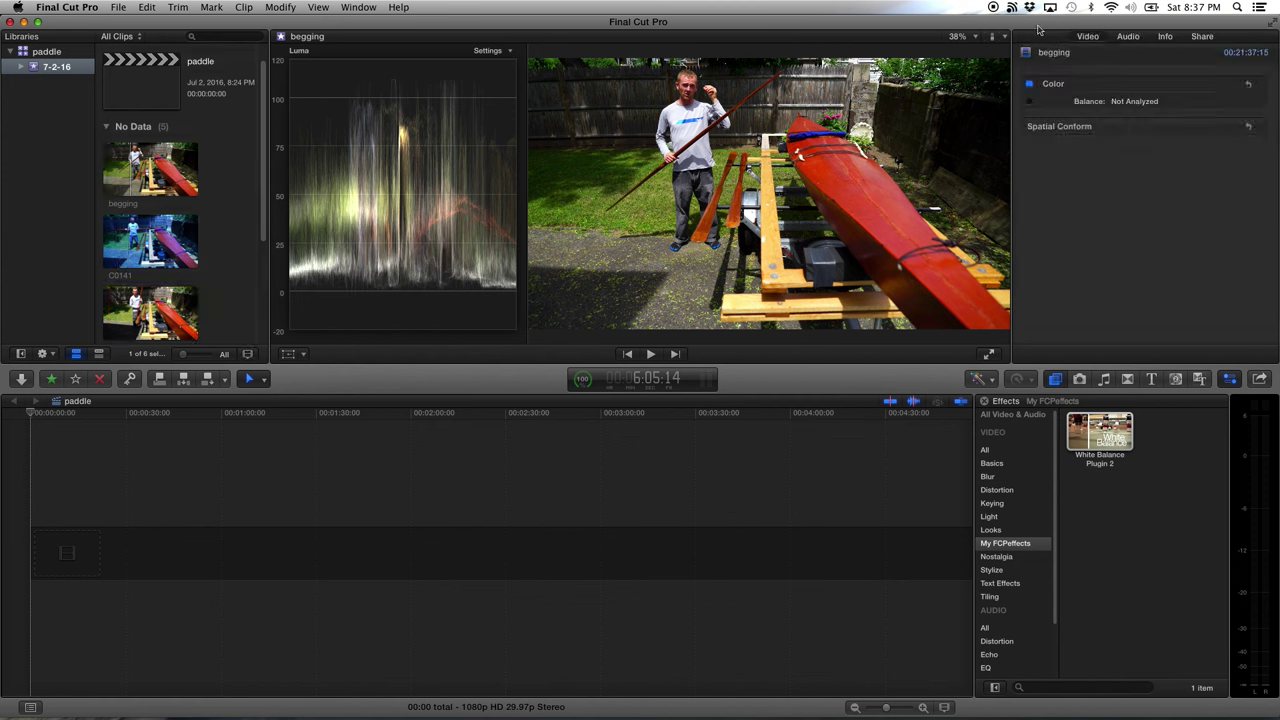
click(1128, 37)
click(1088, 37)
click(1125, 37)
click(1163, 37)
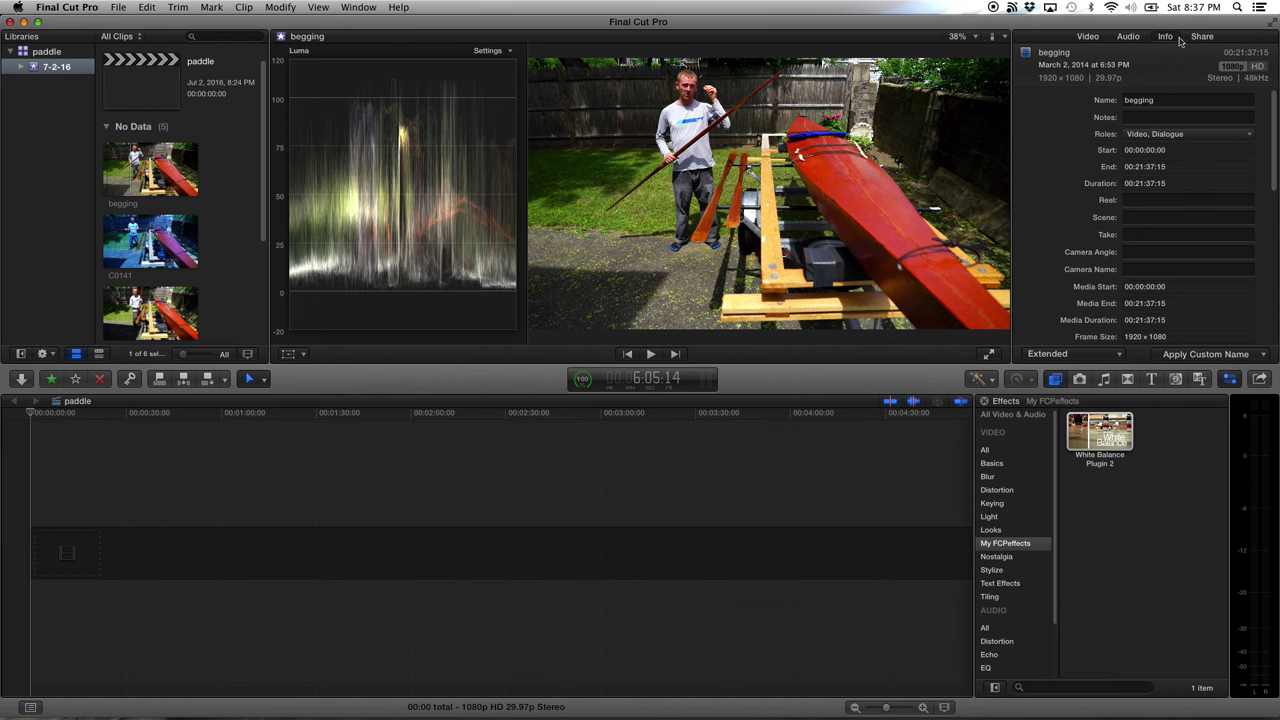
click(1088, 37)
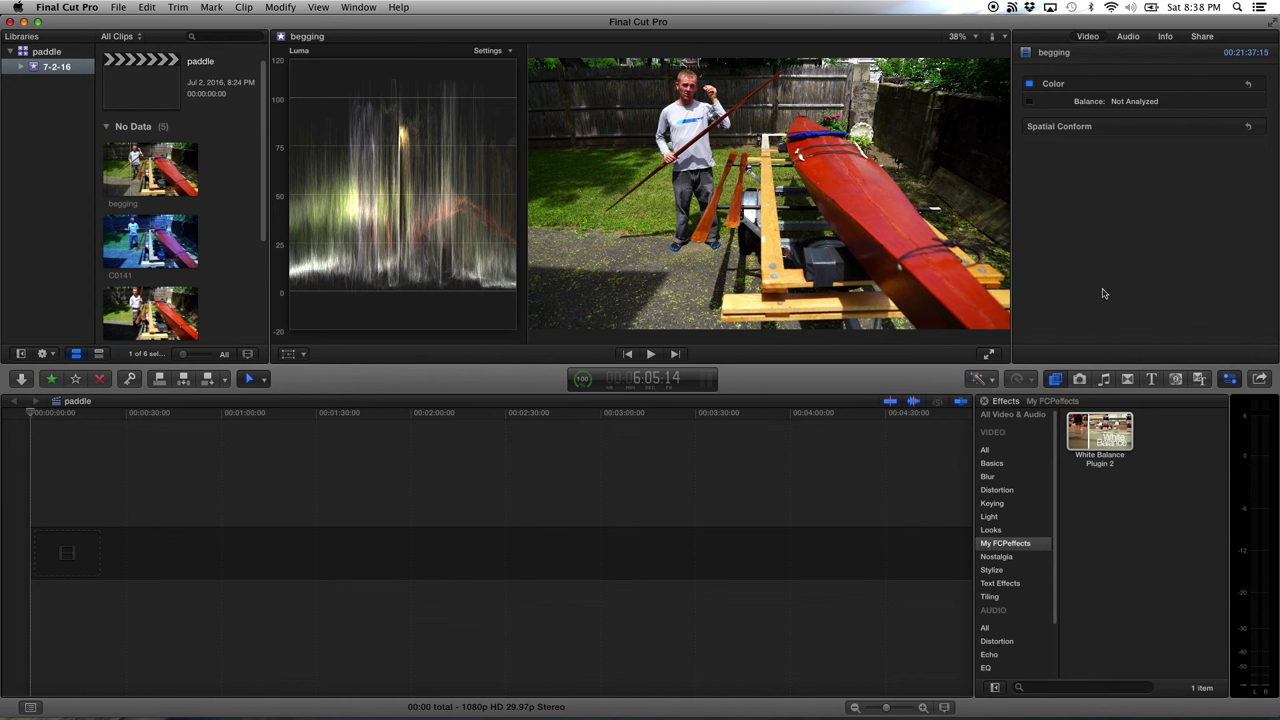
click(837, 426)
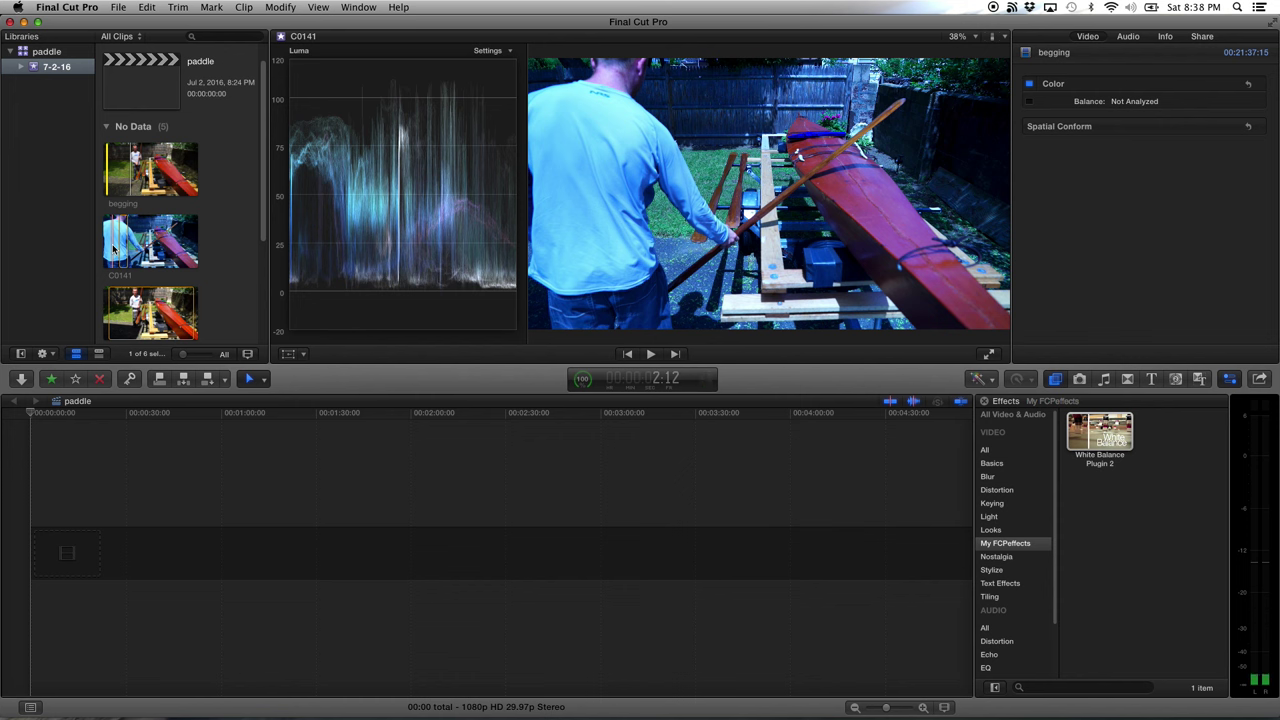
Play the opening of clip C0141 and mark a selection start at 6:18
key(space)
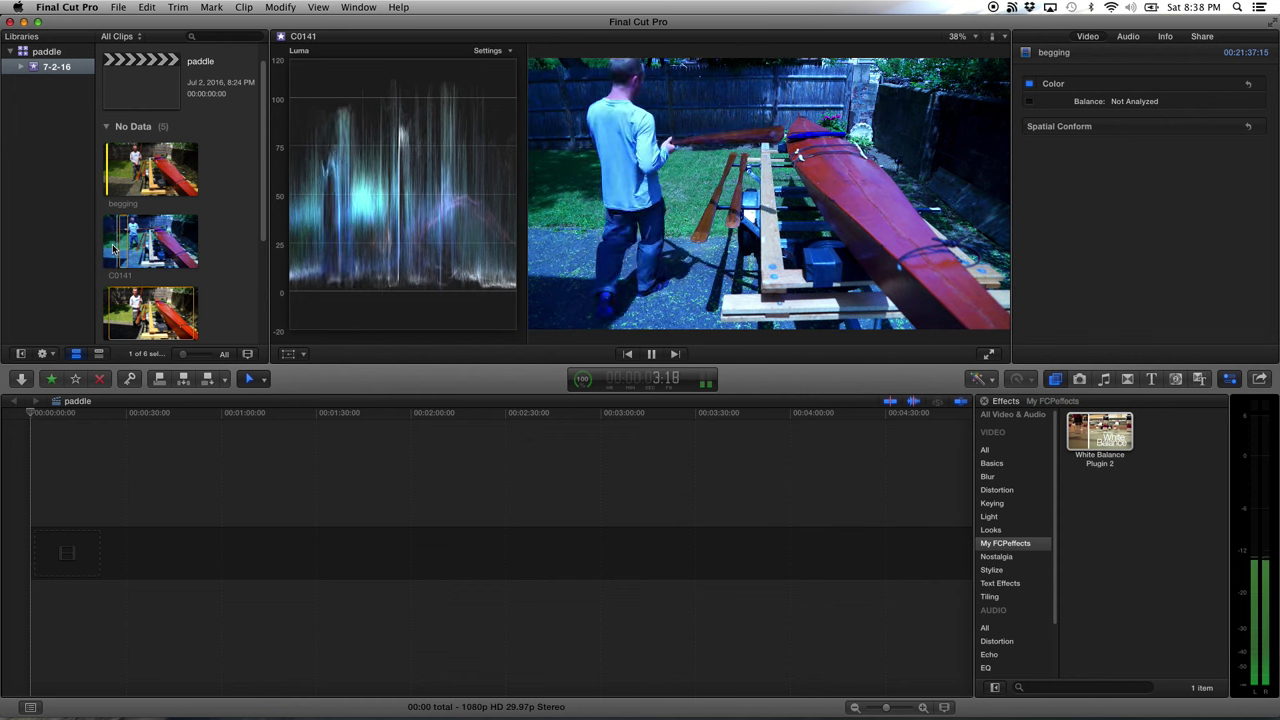
key(space)
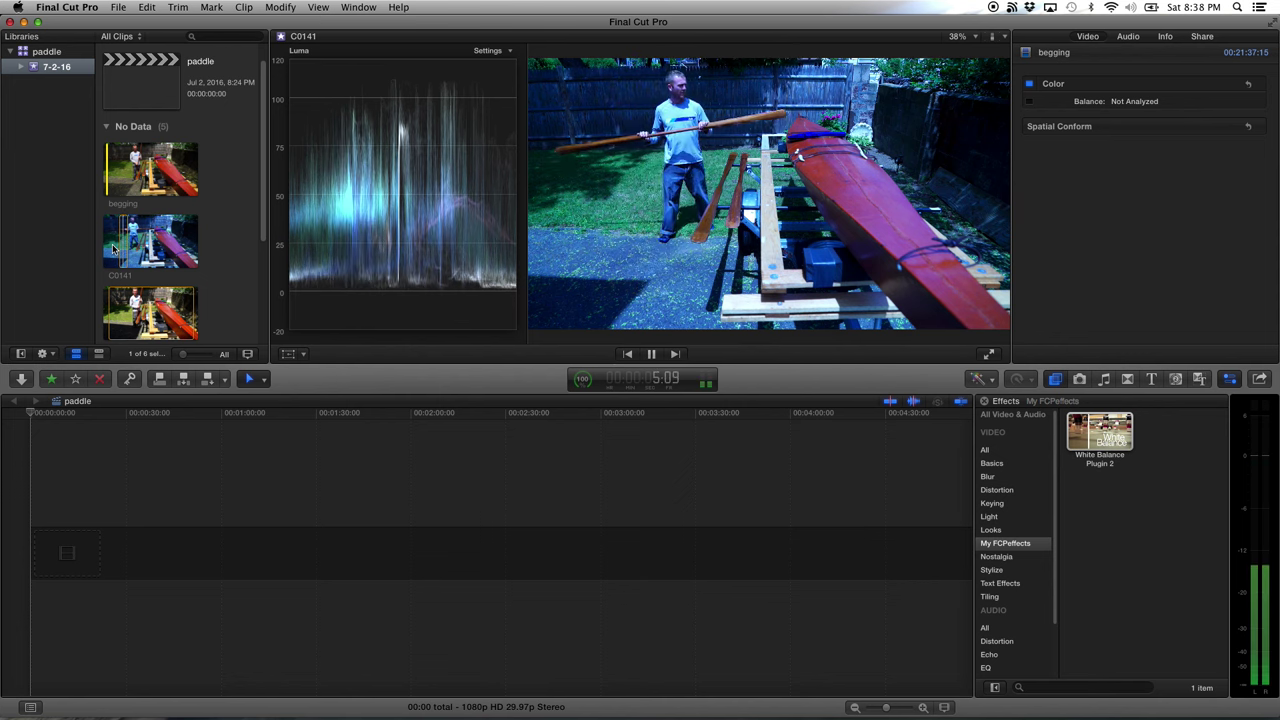
key(space)
key(j)
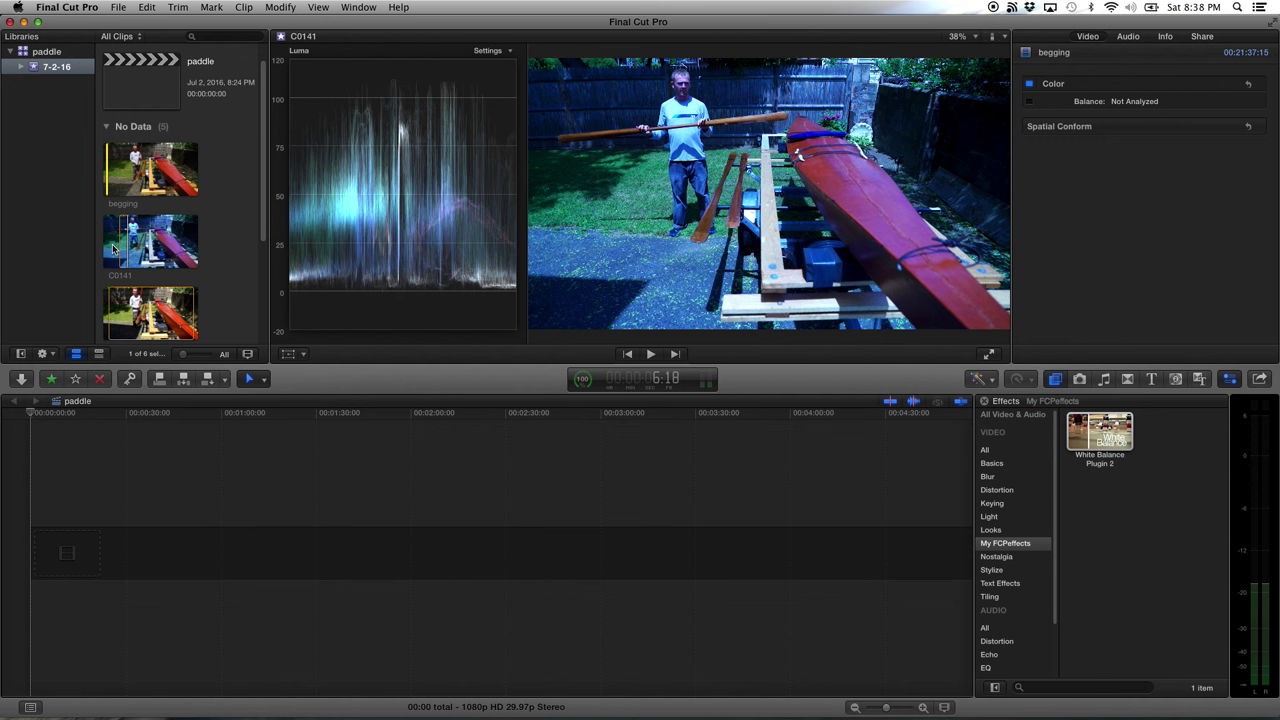
click(114, 249)
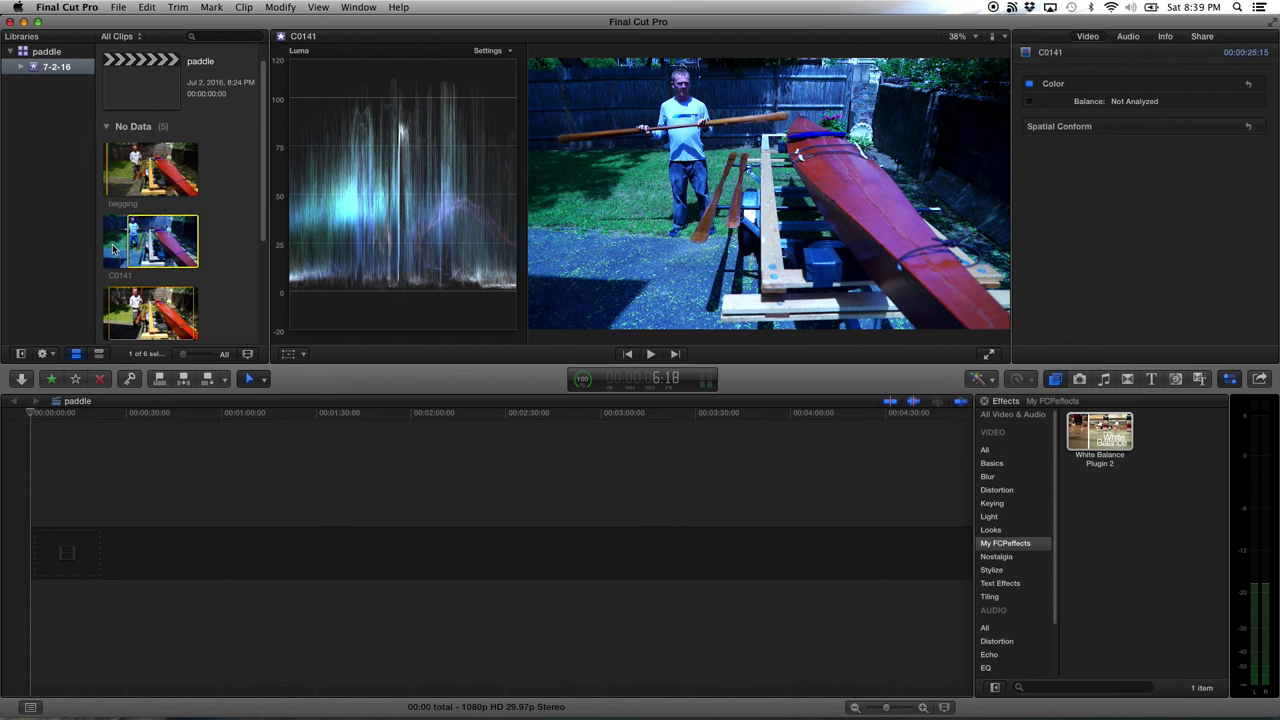
Mark a range about 5 seconds long in clip C0141, starting at 13:26
key(space)
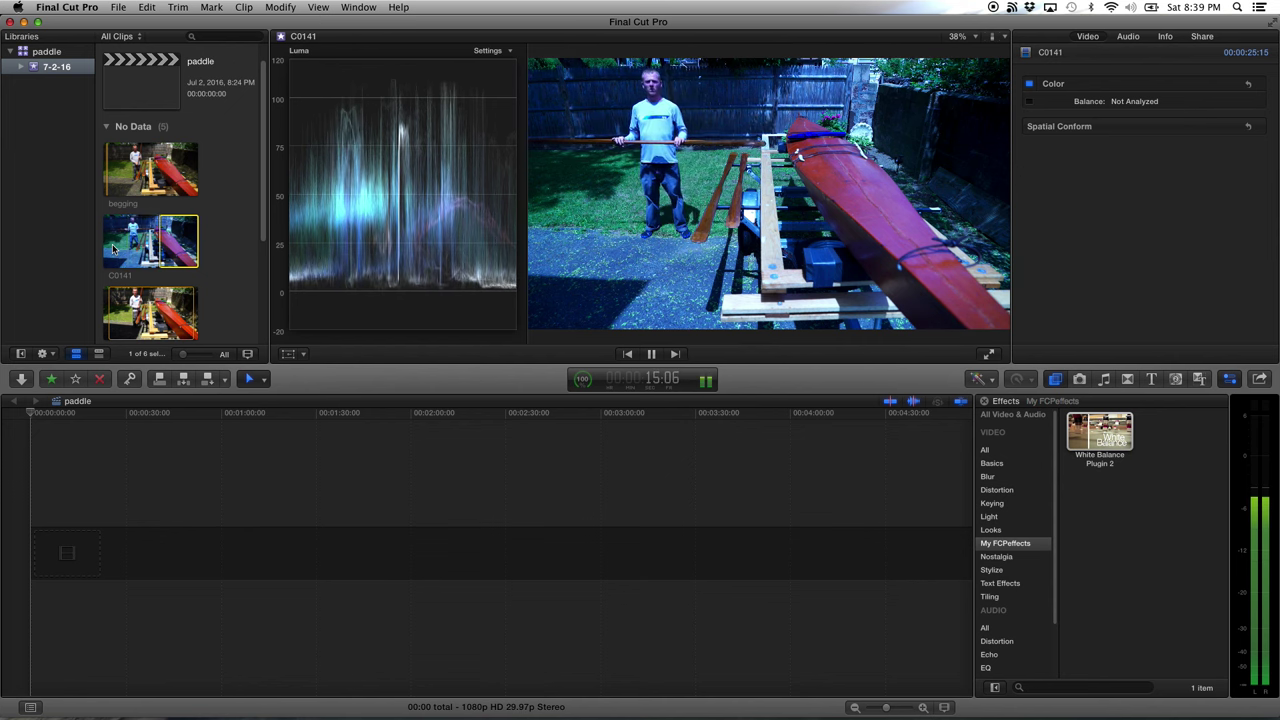
key(space)
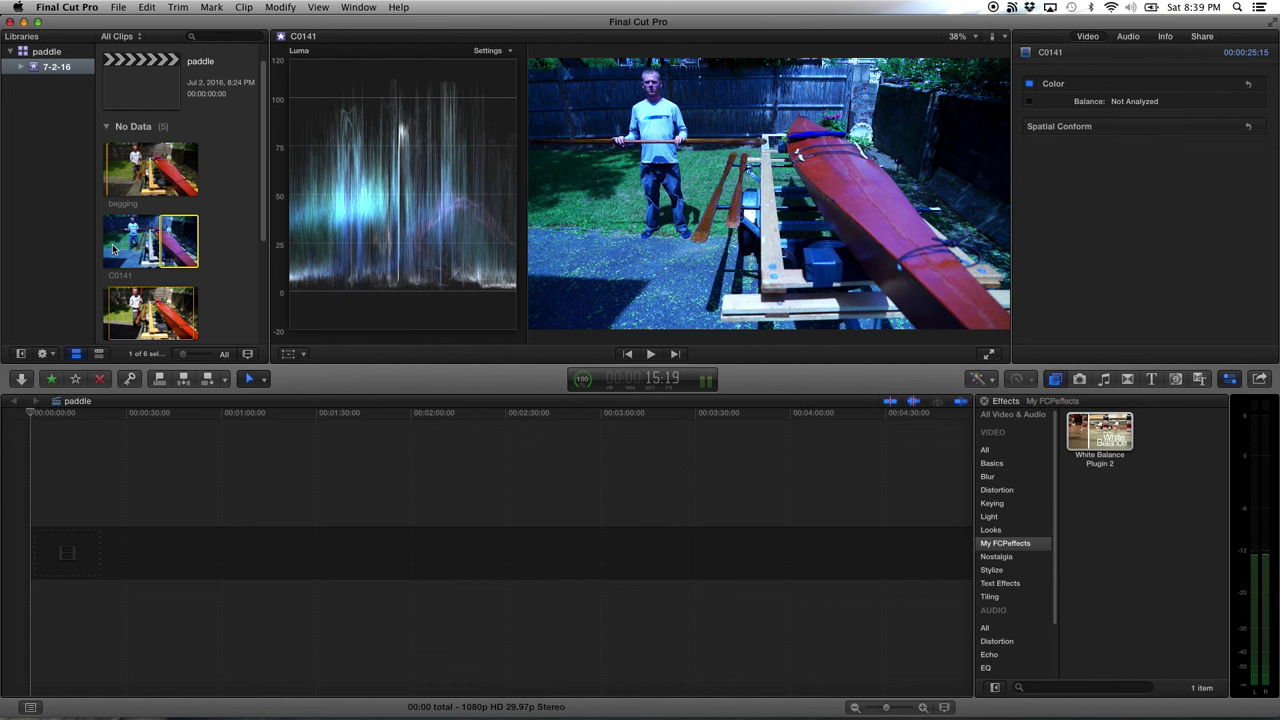
key(j)
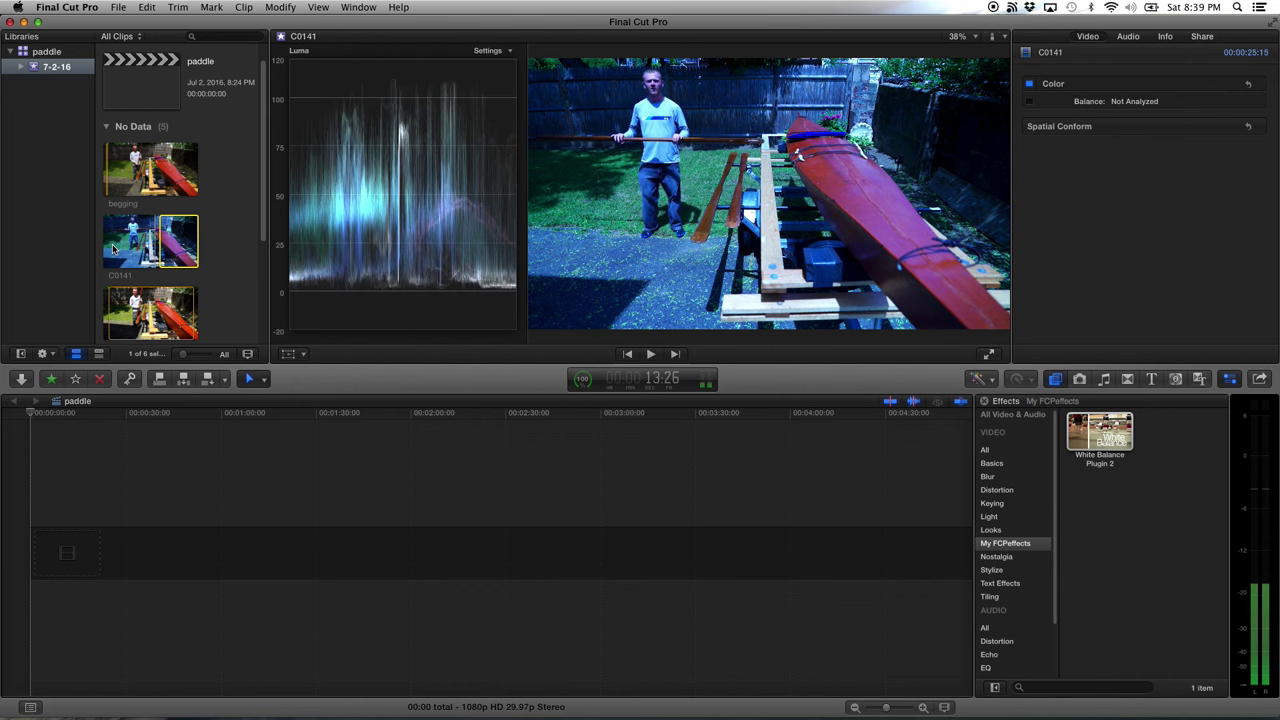
key(i)
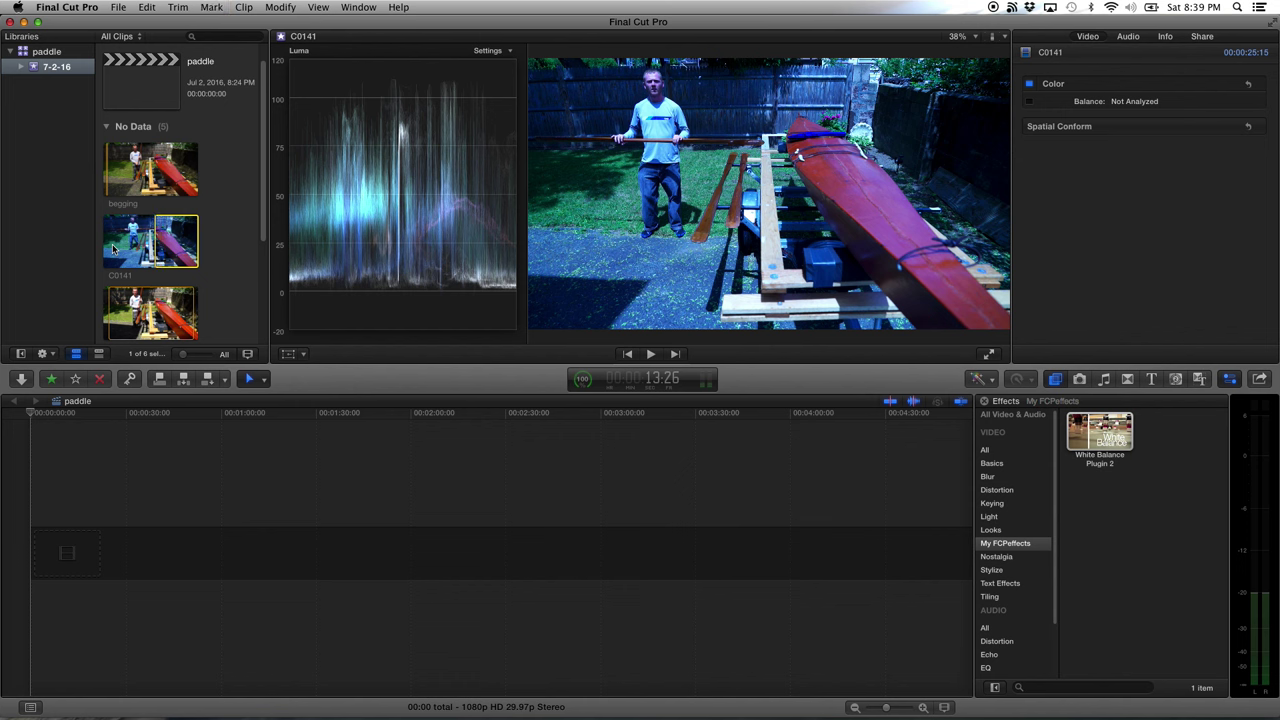
key(space)
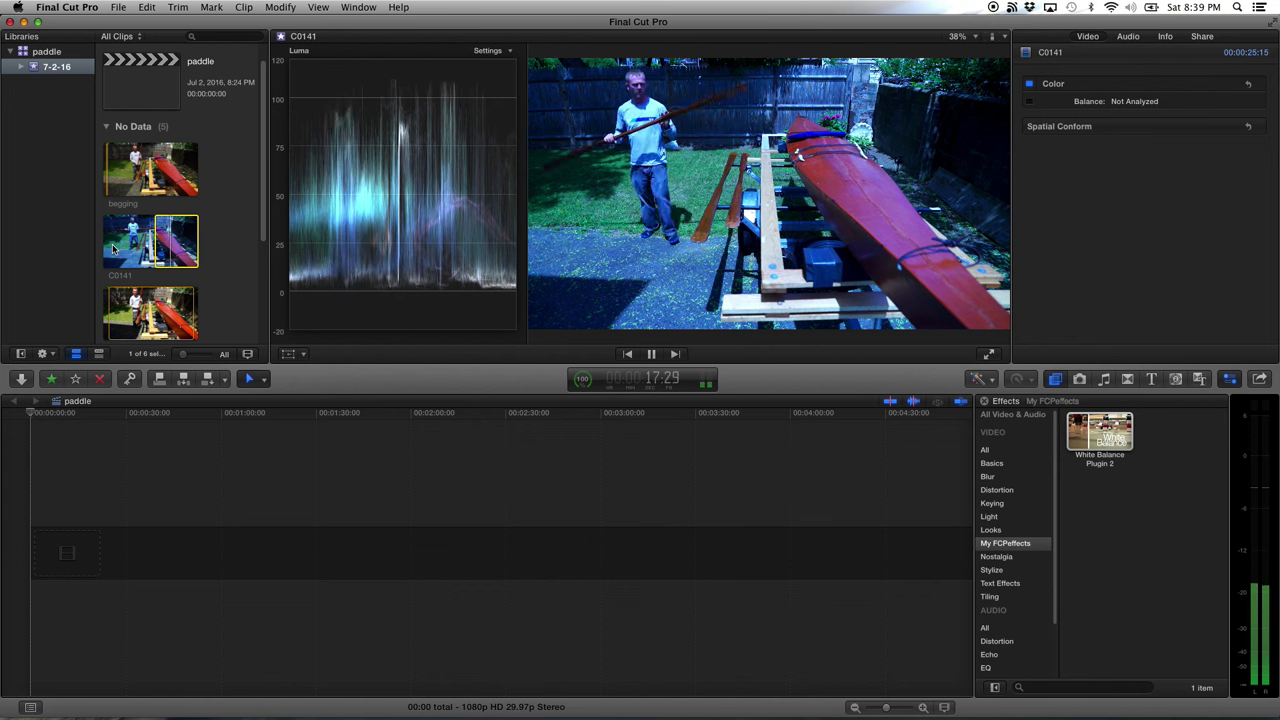
key(o)
key(space)
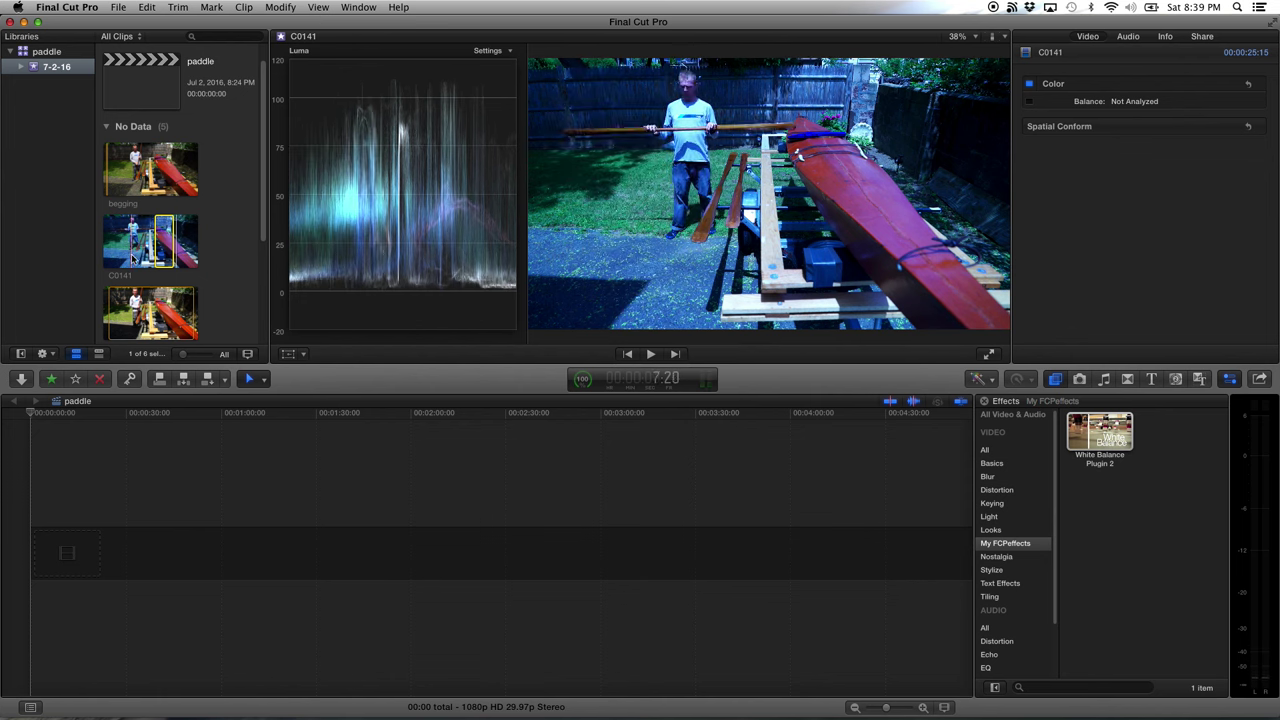
Place the marked range of clip C0141 at the start of the empty paddle timeline and fit the timeline to the view
click(183, 500)
click(156, 254)
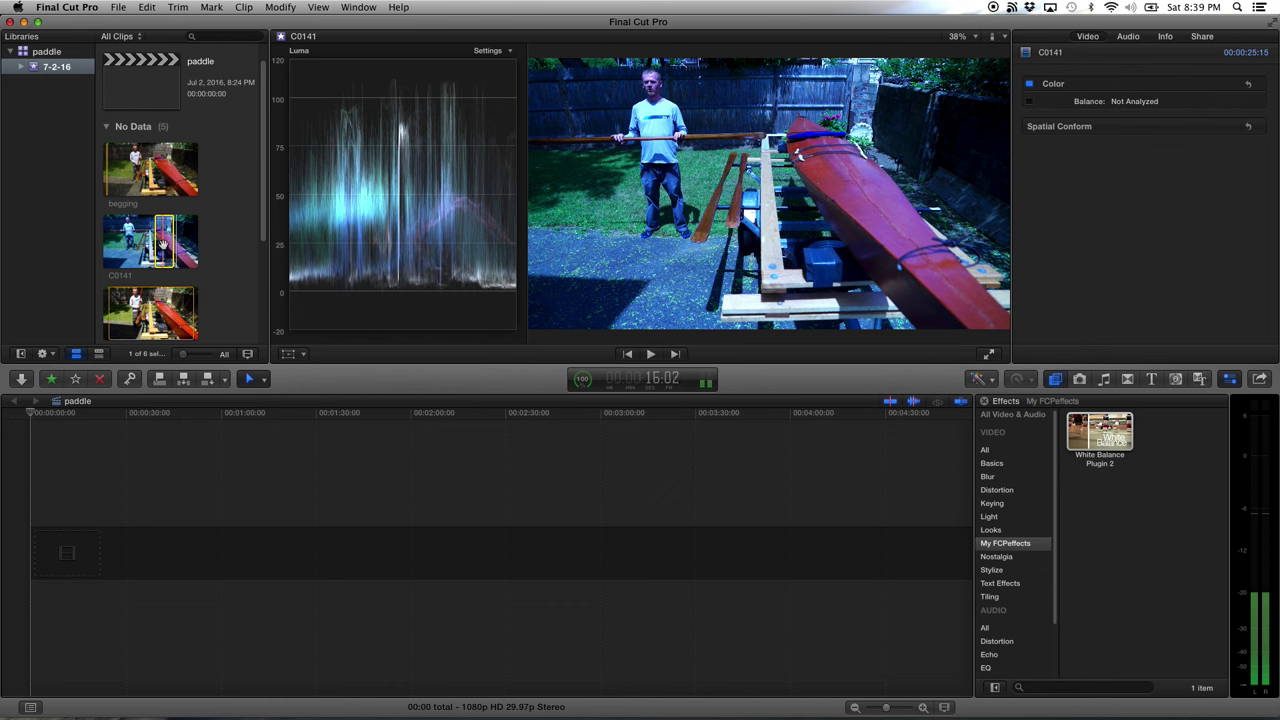
click(233, 228)
click(155, 250)
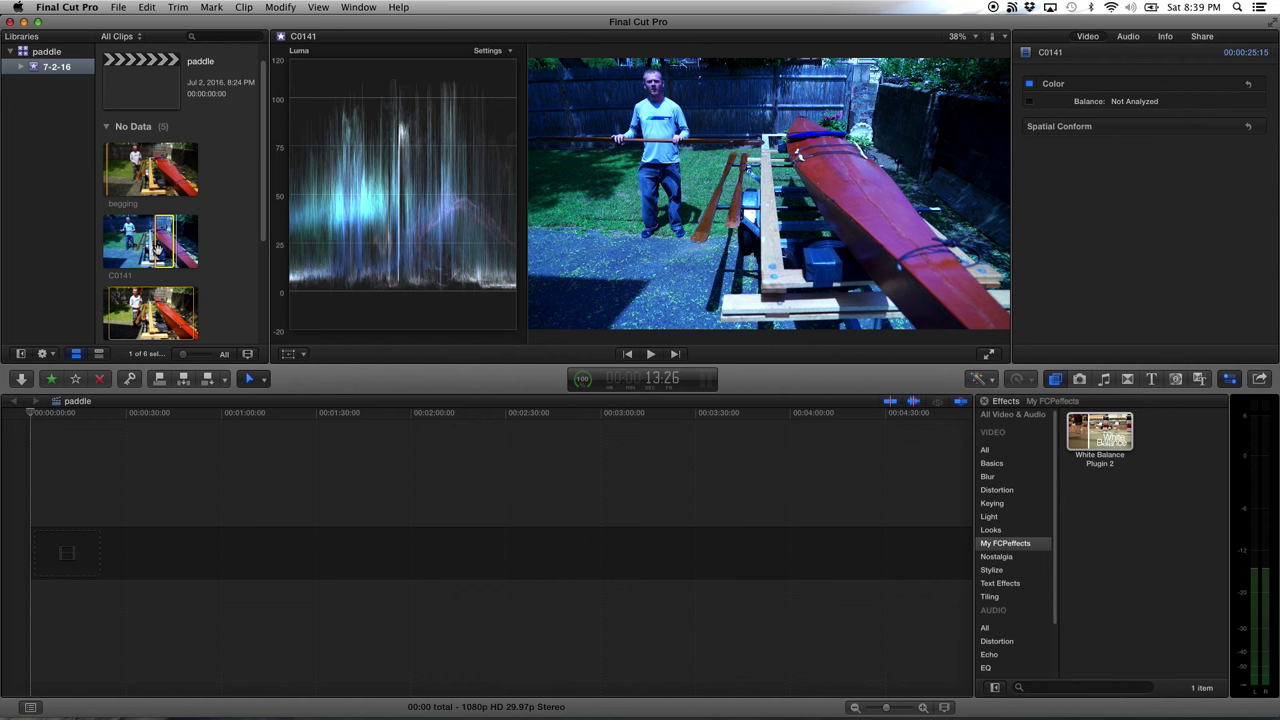
drag(155, 250, 35, 545)
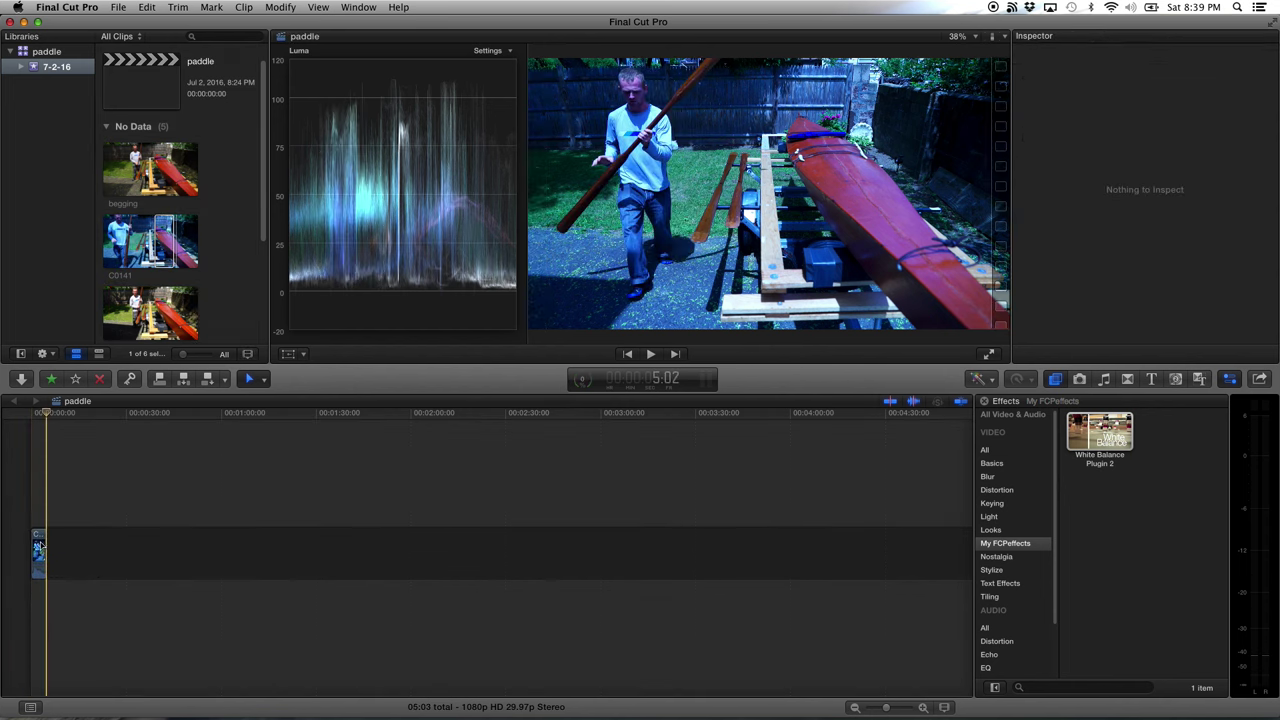
key(Home)
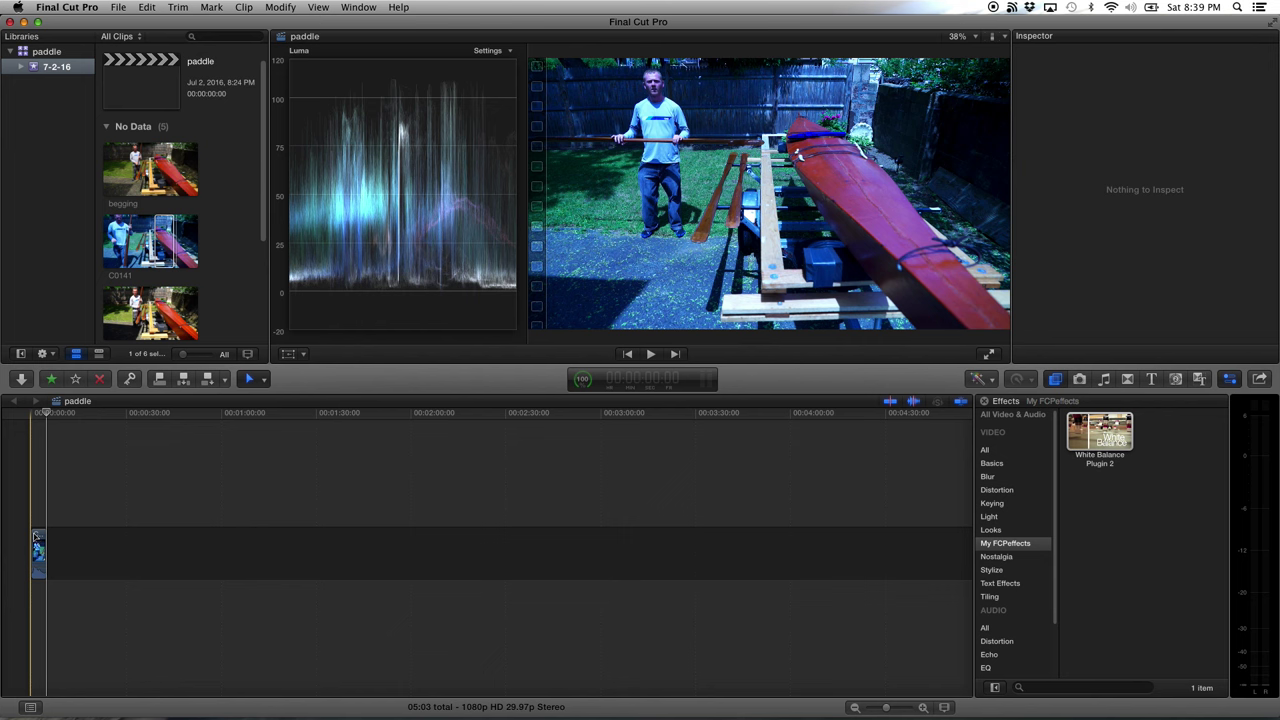
key(shift+z)
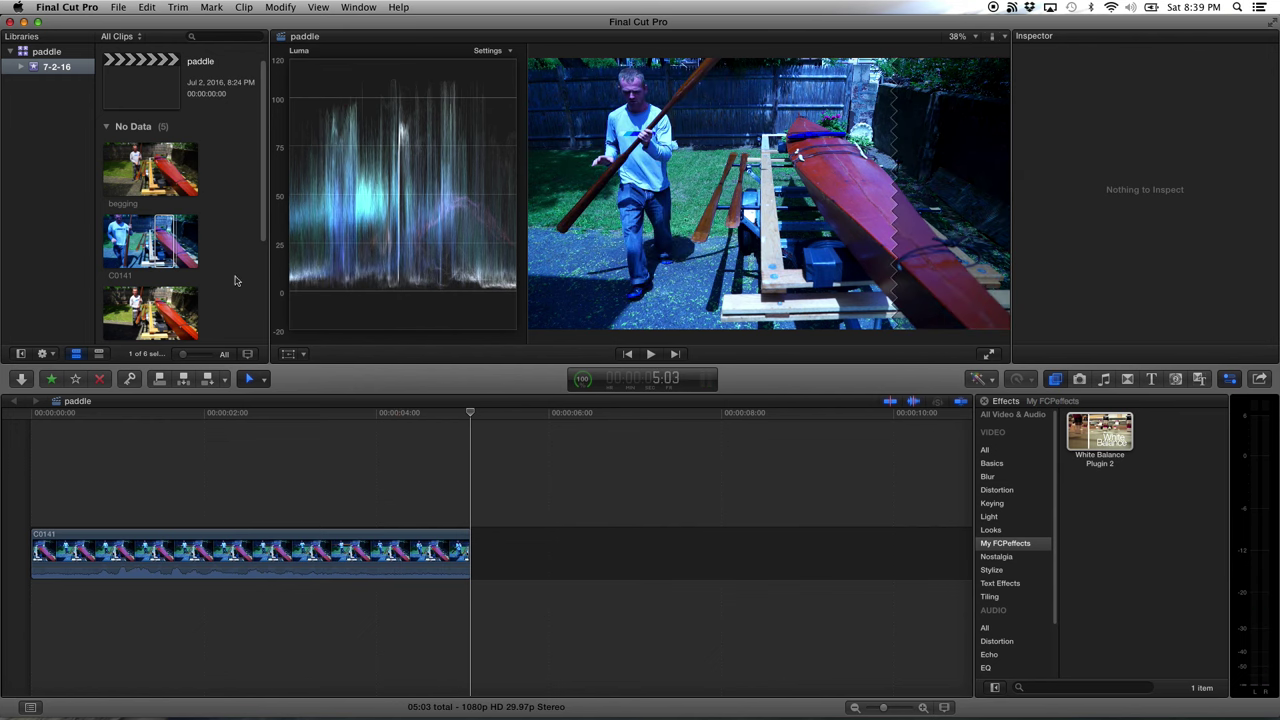
Find the clip "holding the paddle 2" in the browser and play its opening
scroll(234, 281, down, 2)
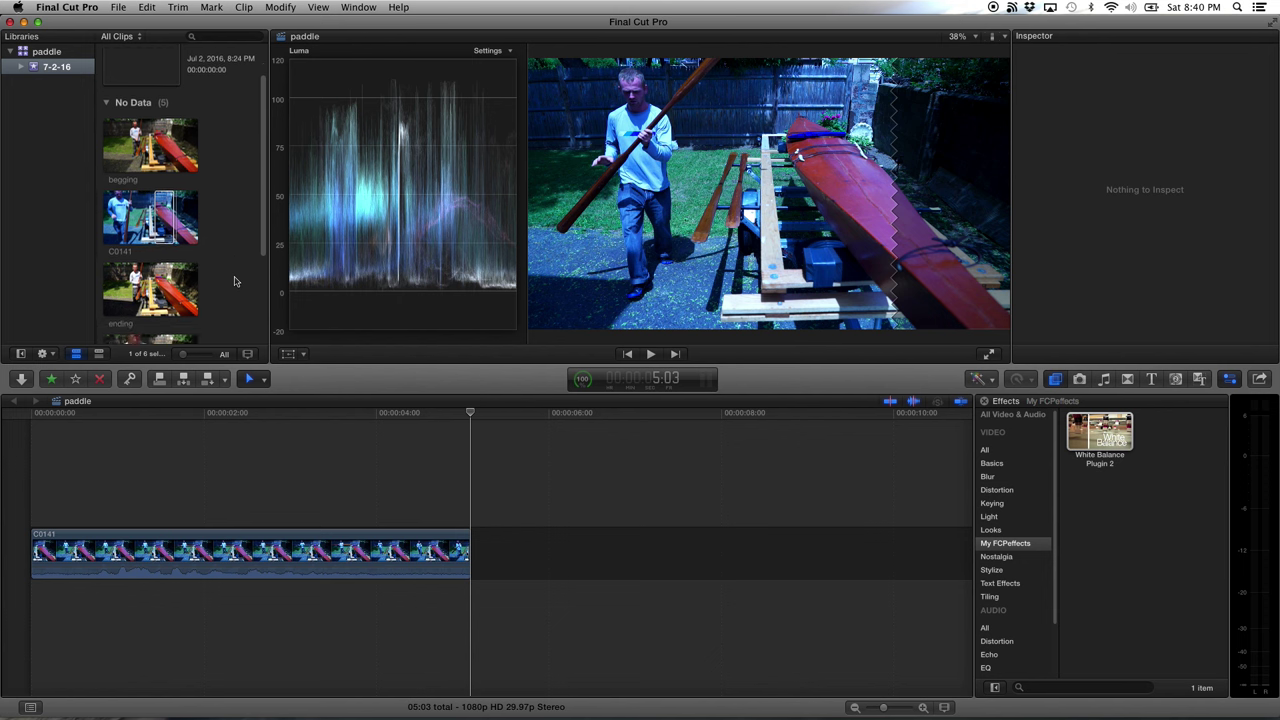
scroll(234, 281, down, 4)
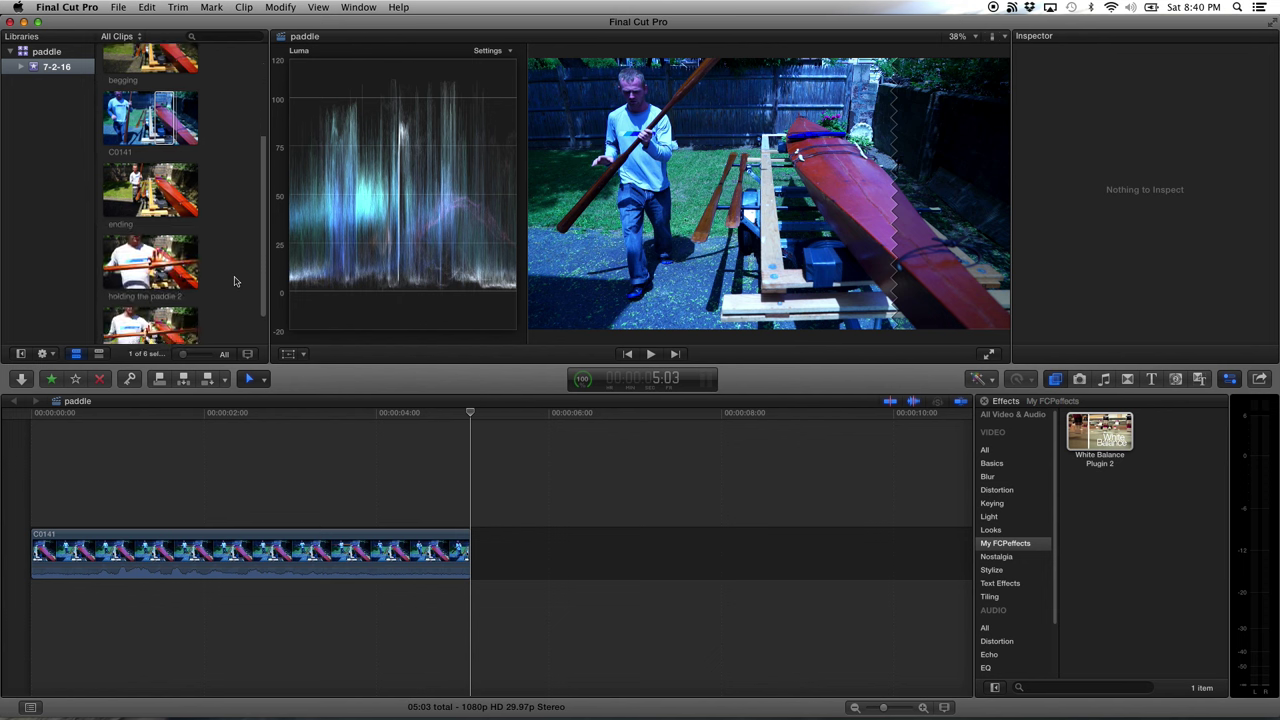
scroll(234, 281, down, 1)
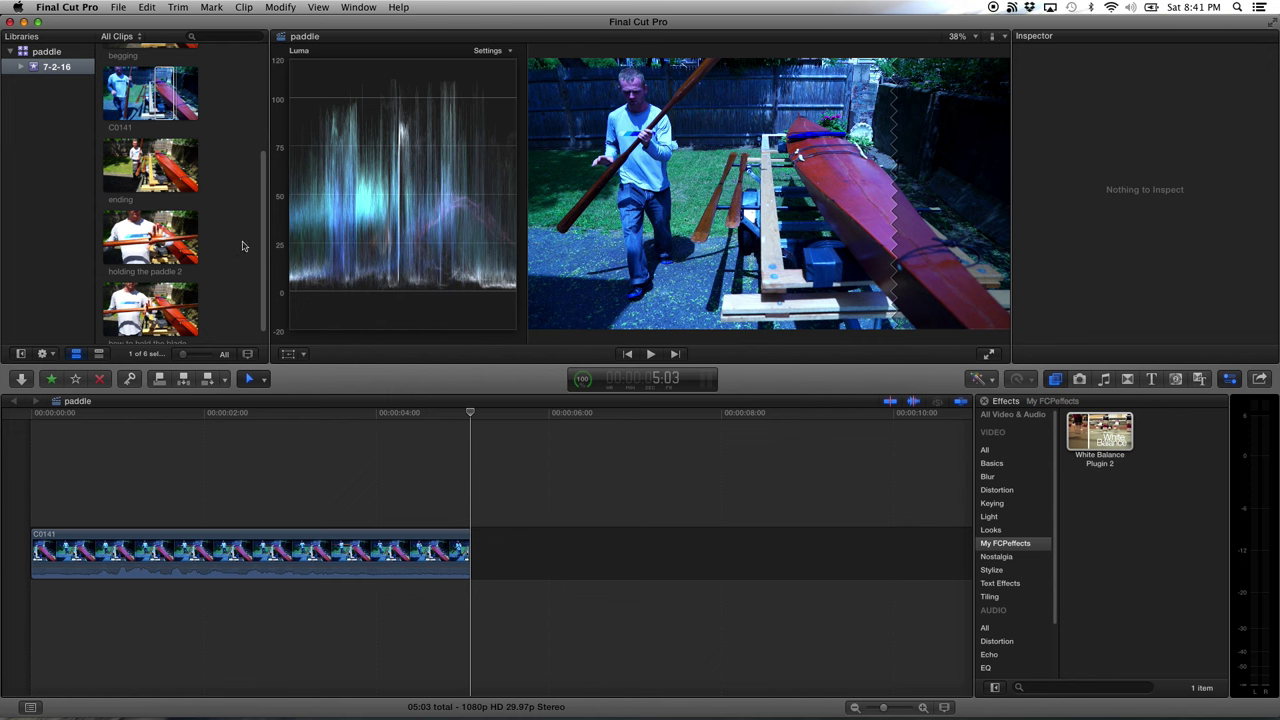
click(148, 234)
key(space)
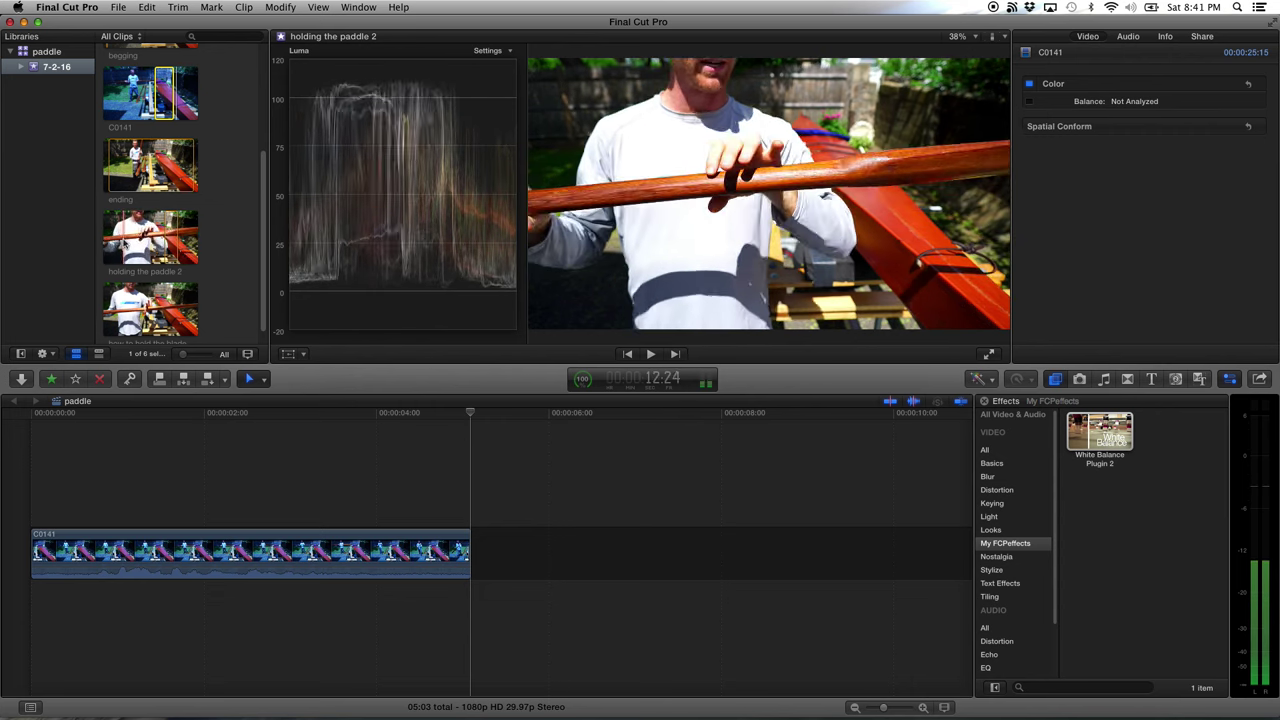
key(space)
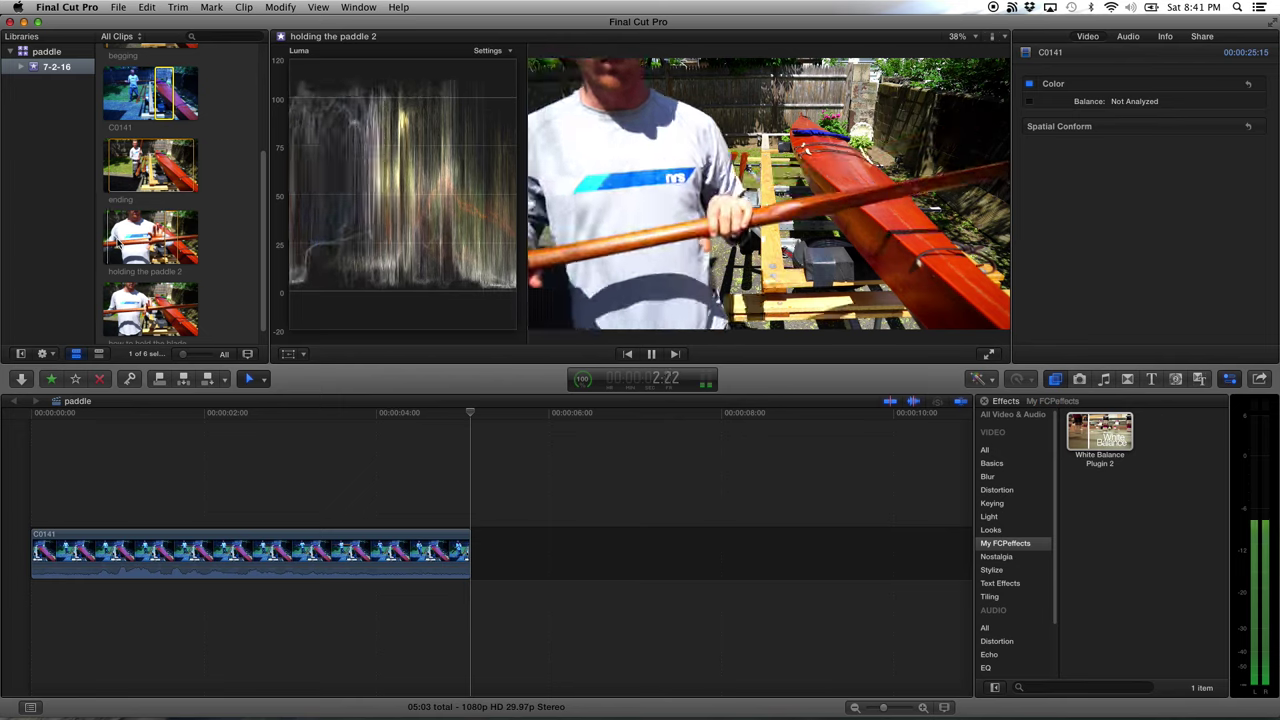
Mark a range about 31 seconds long ending at 34:15 in clip "holding the paddle 2" and append it to the paddle timeline
click(117, 242)
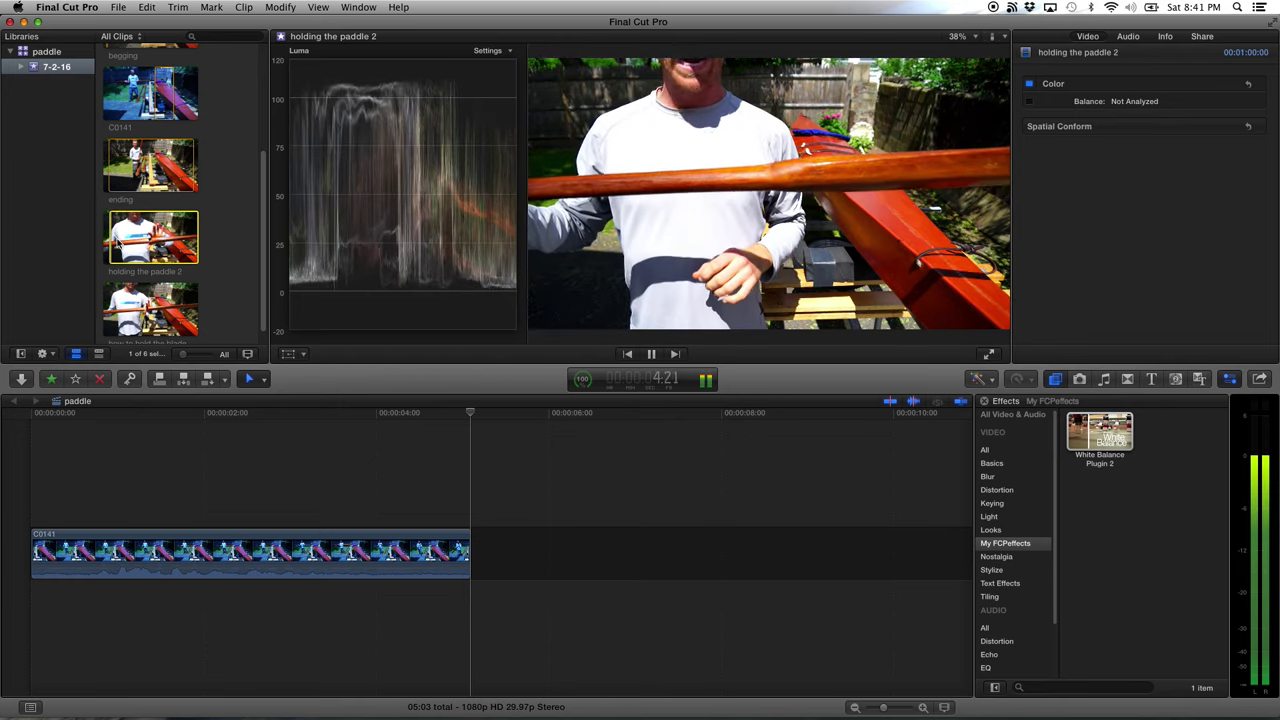
key(space)
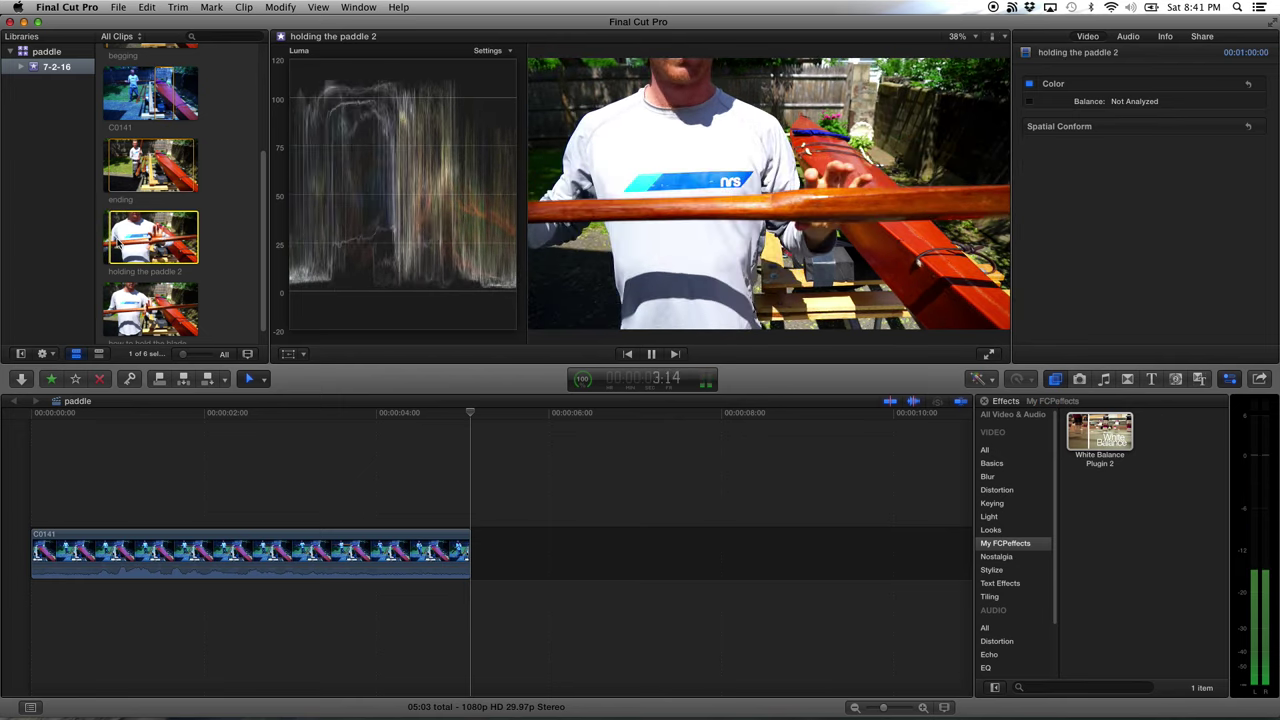
key(space)
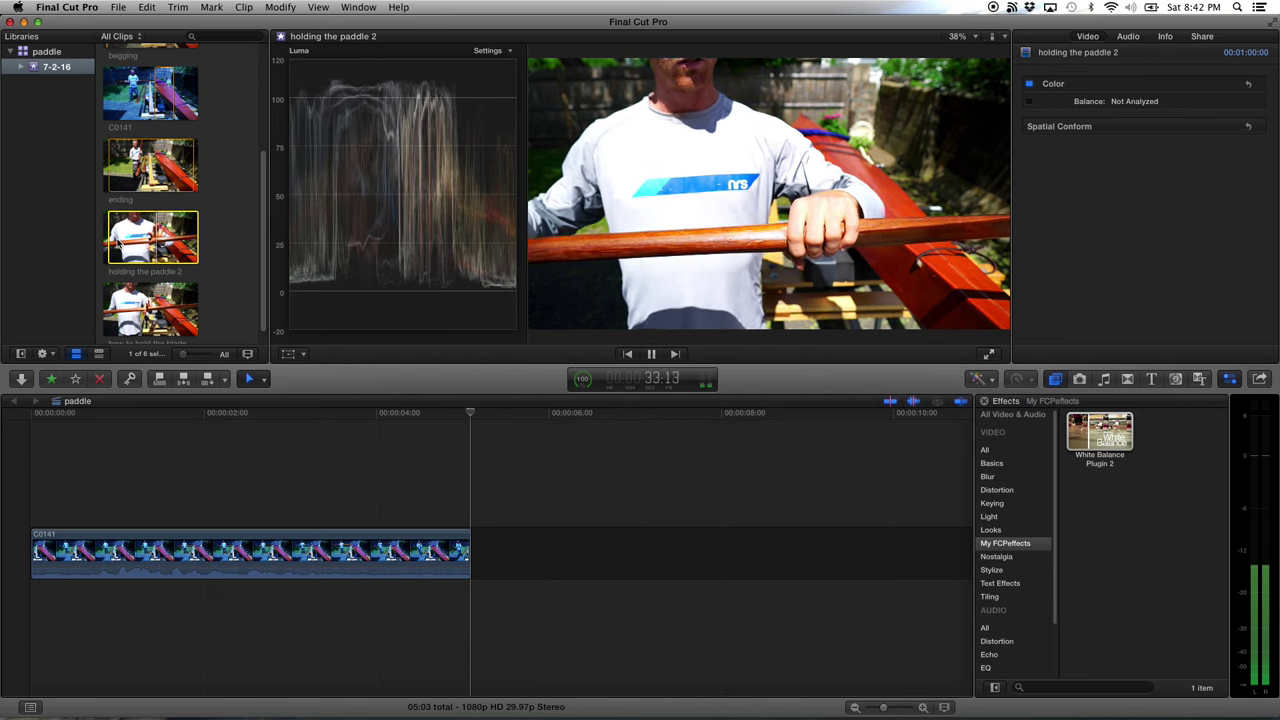
key(space)
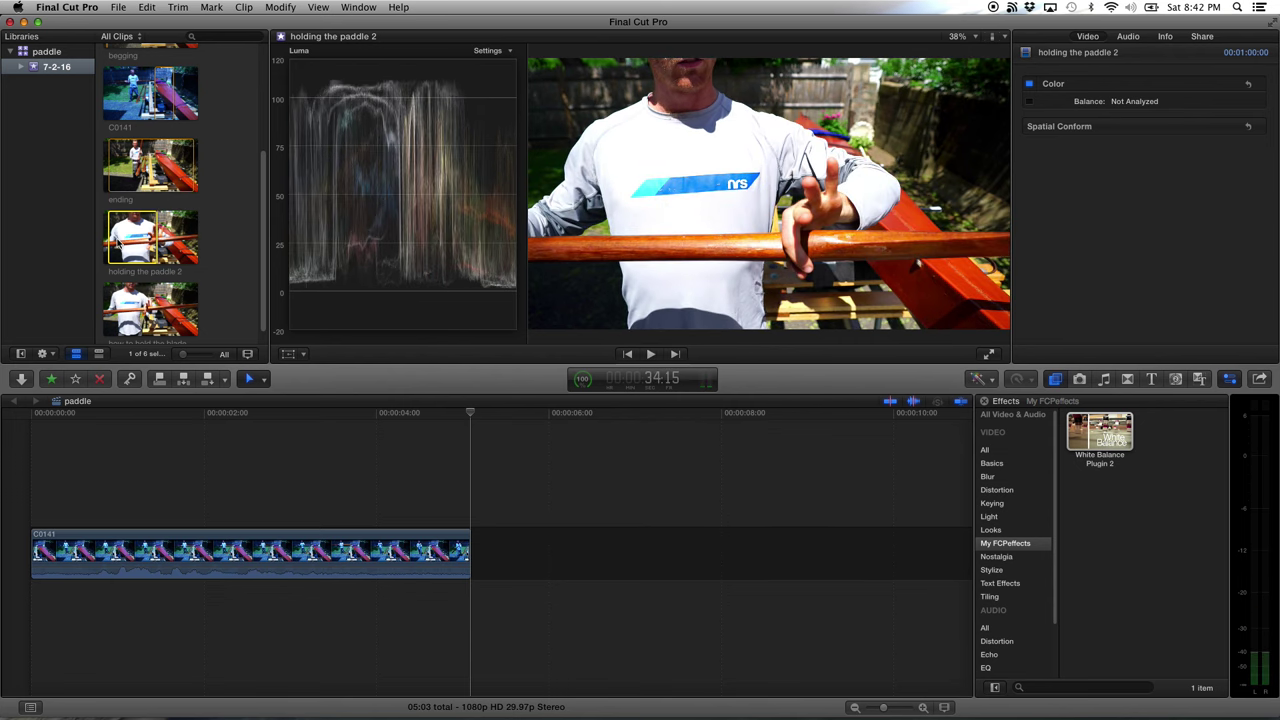
key(e)
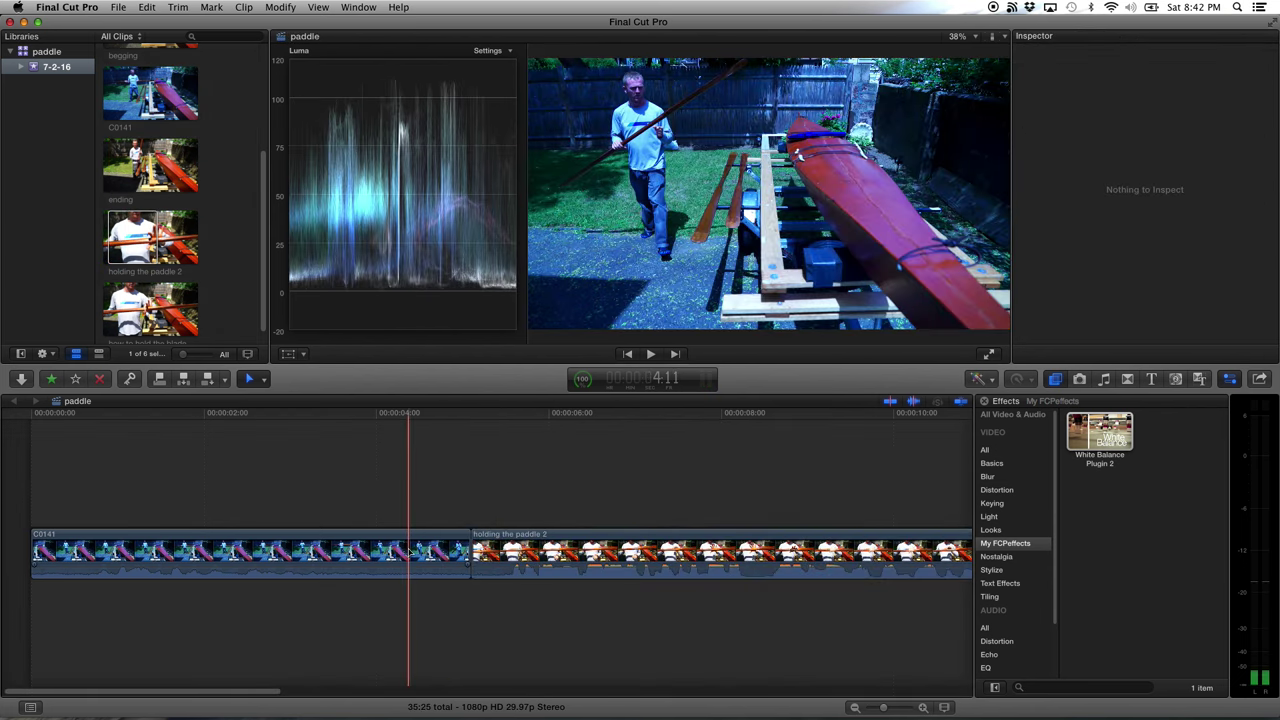
Play across the cut between C0141 and "holding the paddle 2", then fit the timeline to the view with the playhead at its end
key(space)
click(409, 553)
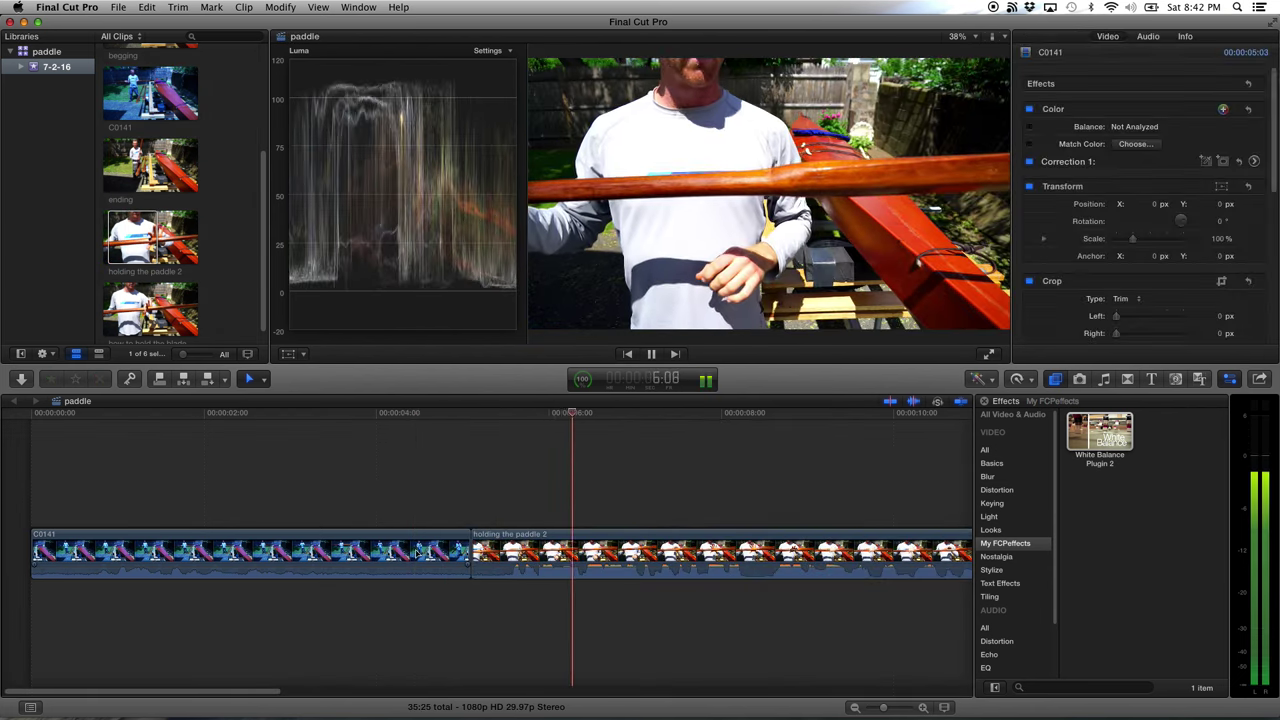
key(space)
key(shift+z)
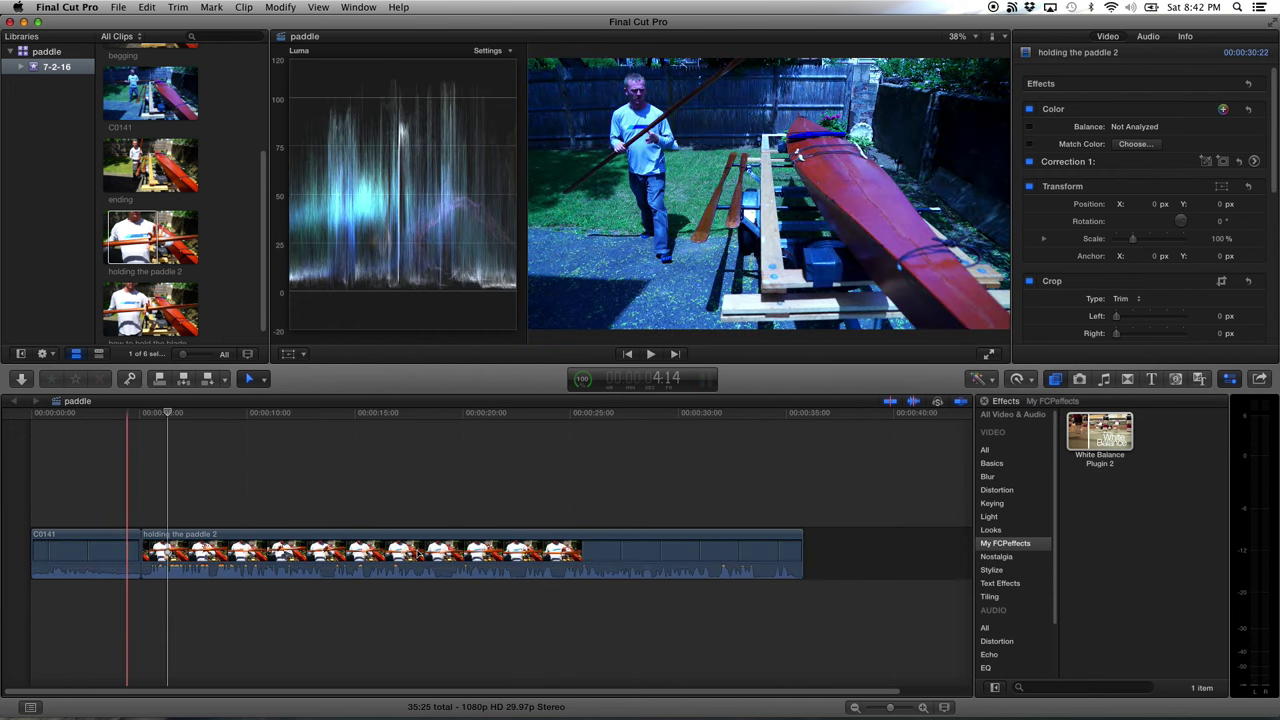
click(801, 420)
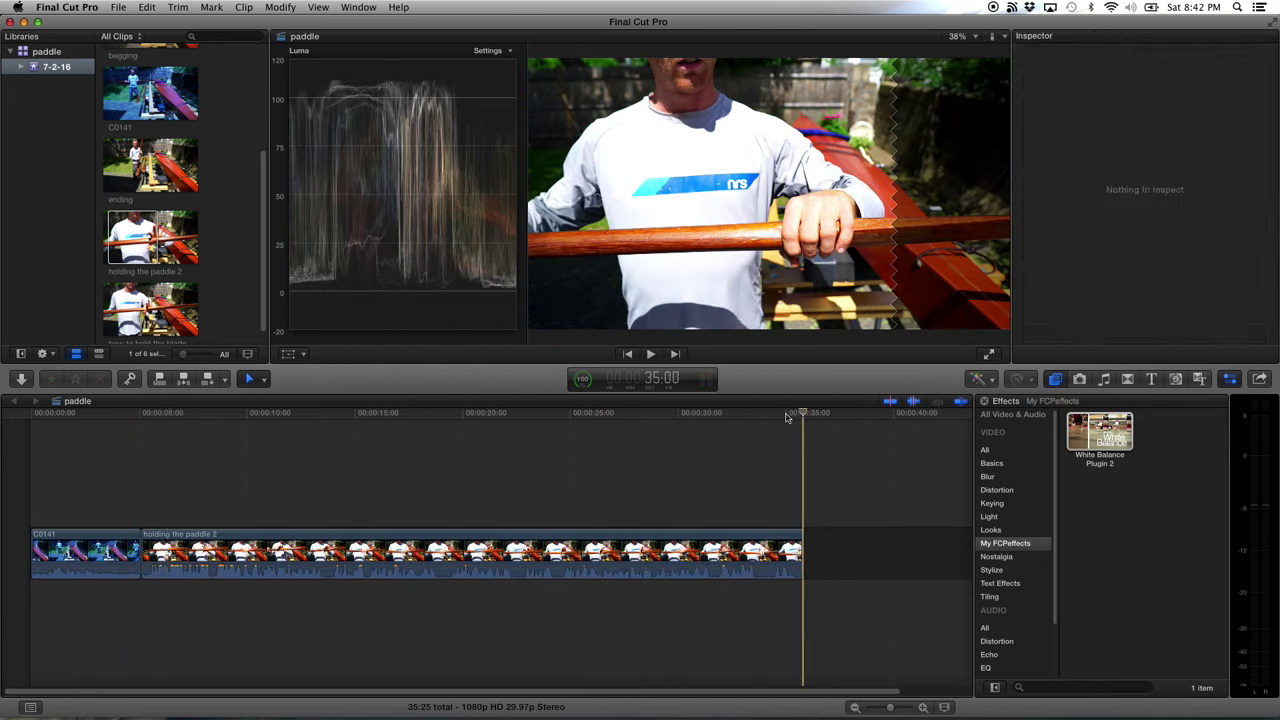
Mark a second range about 4 seconds long near the end of clip "holding the paddle 2" and append it to the timeline
click(204, 268)
scroll(215, 262, down, 1)
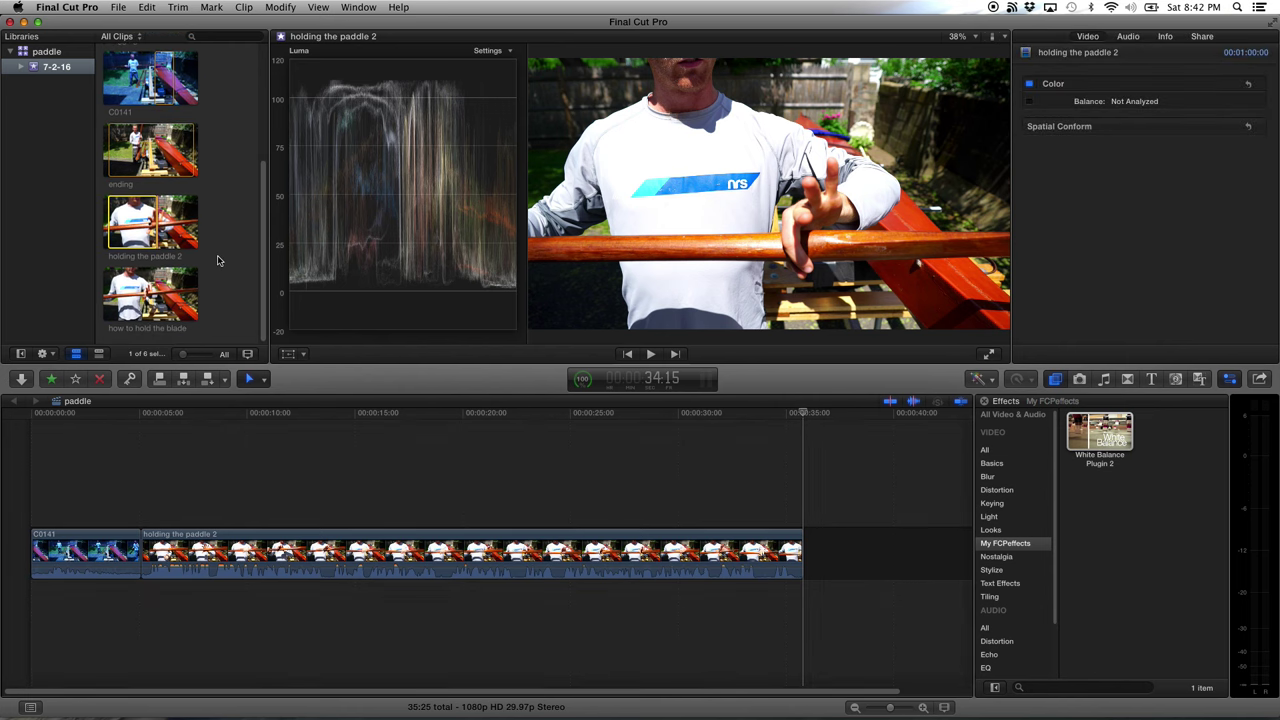
click(842, 420)
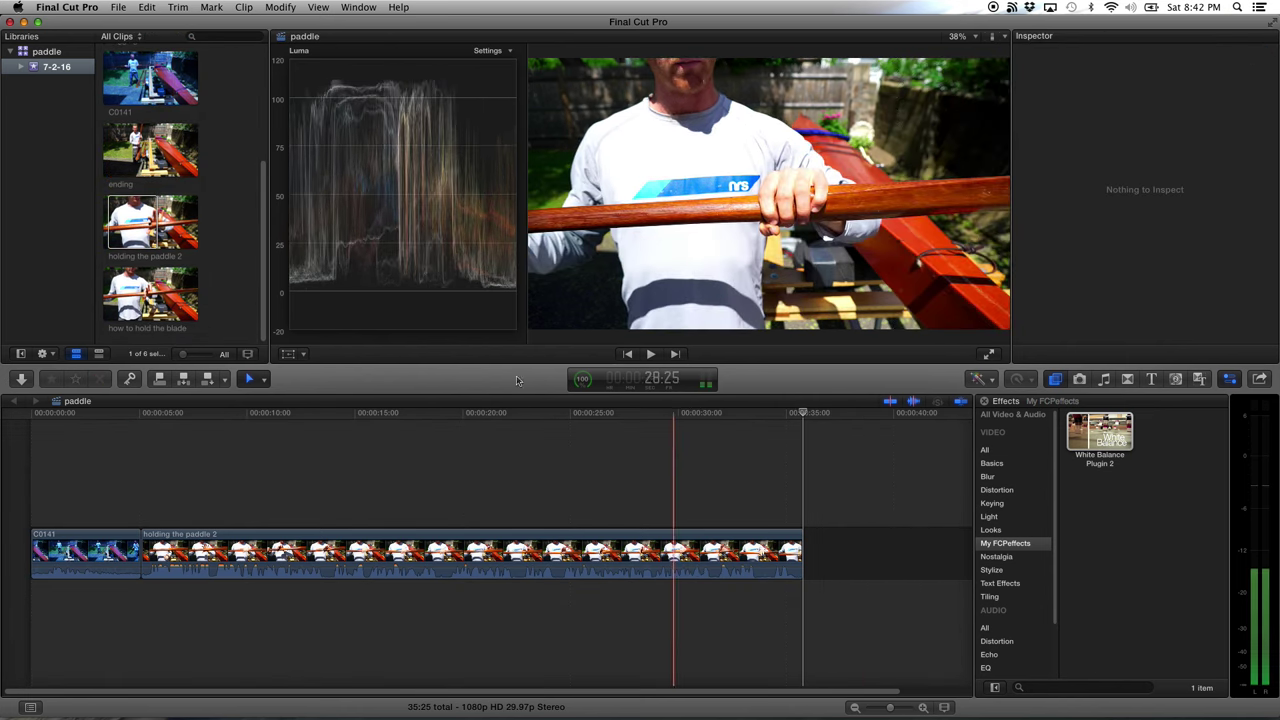
scroll(229, 297, up, 1)
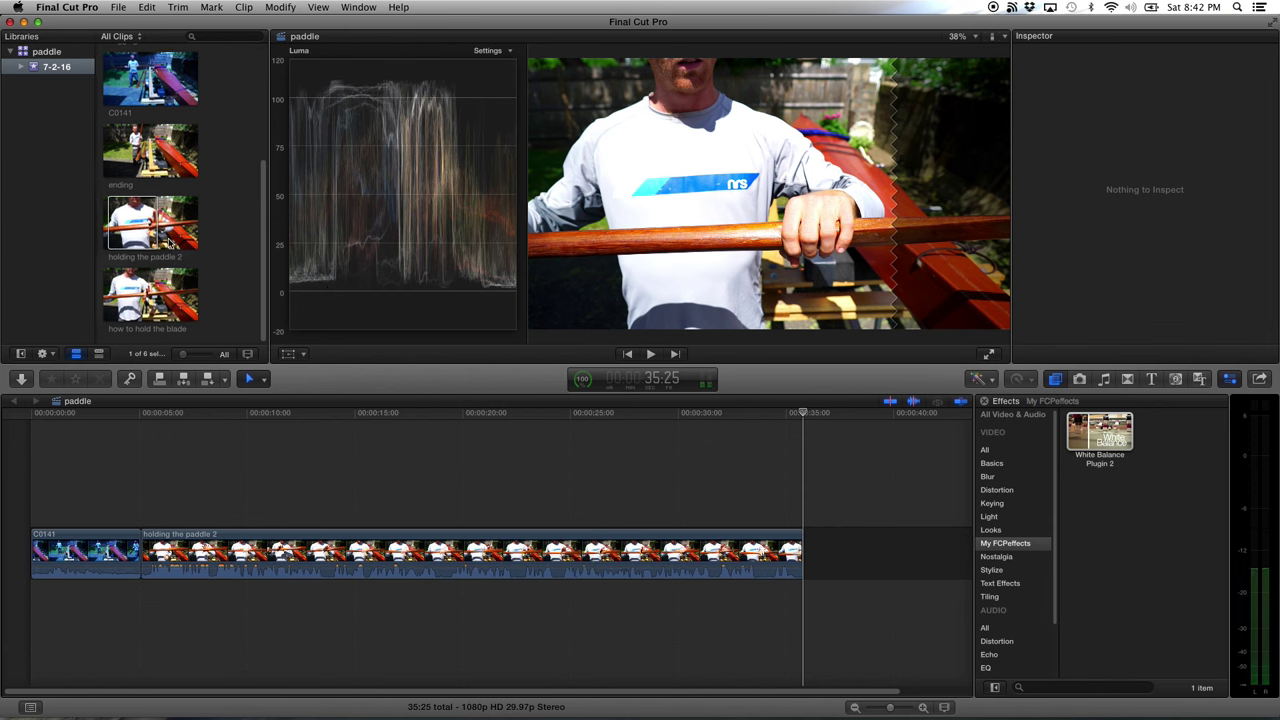
click(170, 242)
key(space)
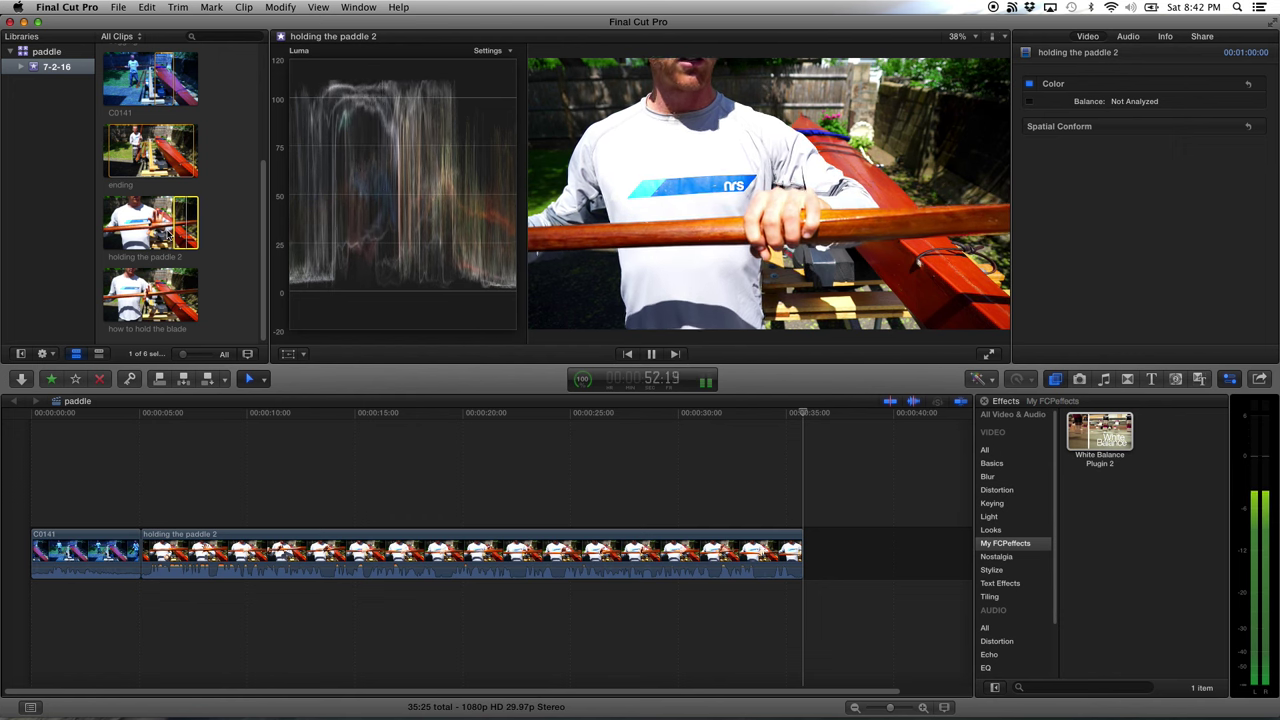
key(space)
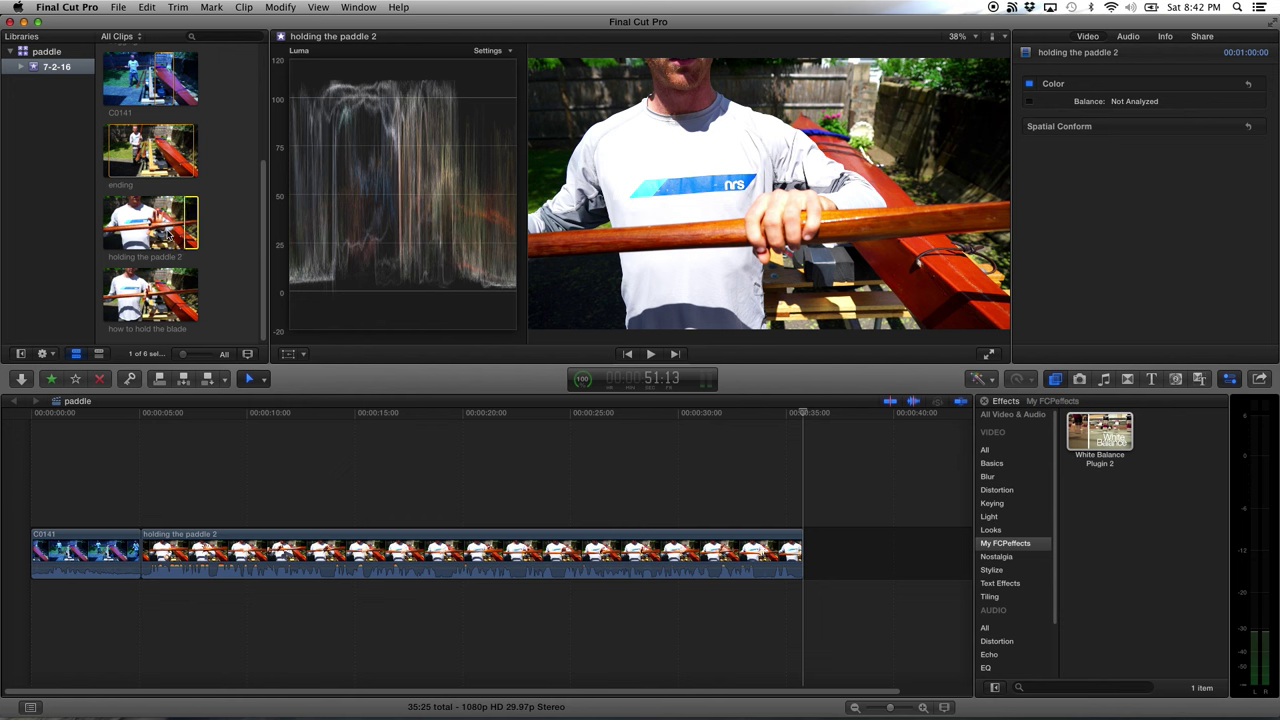
key(space)
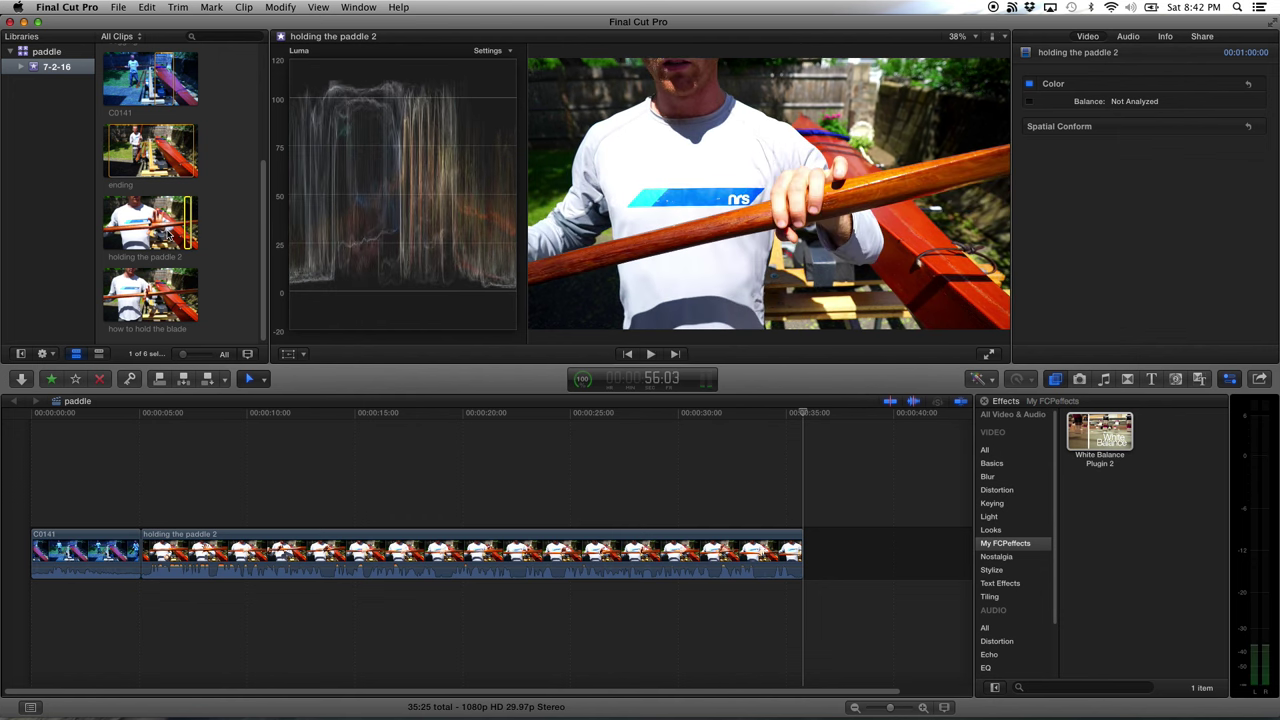
key(e)
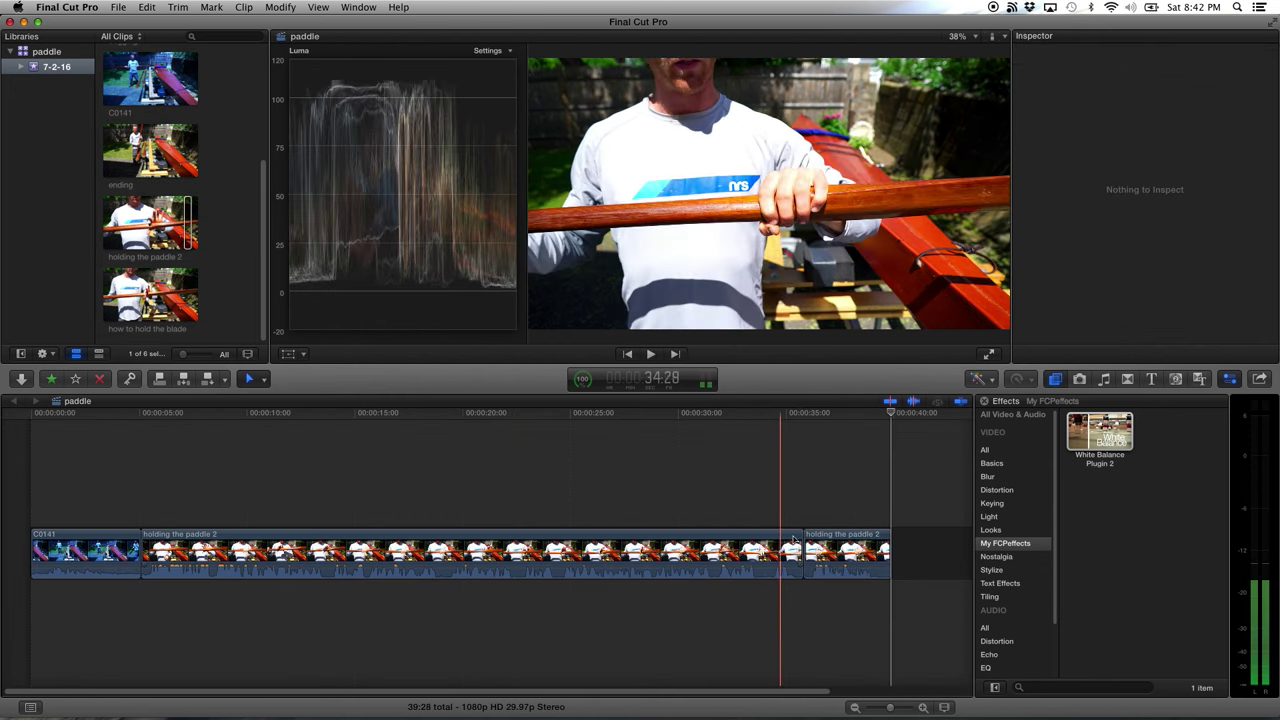
Play across the cut between the two "holding the paddle 2" segments on the timeline
key(space)
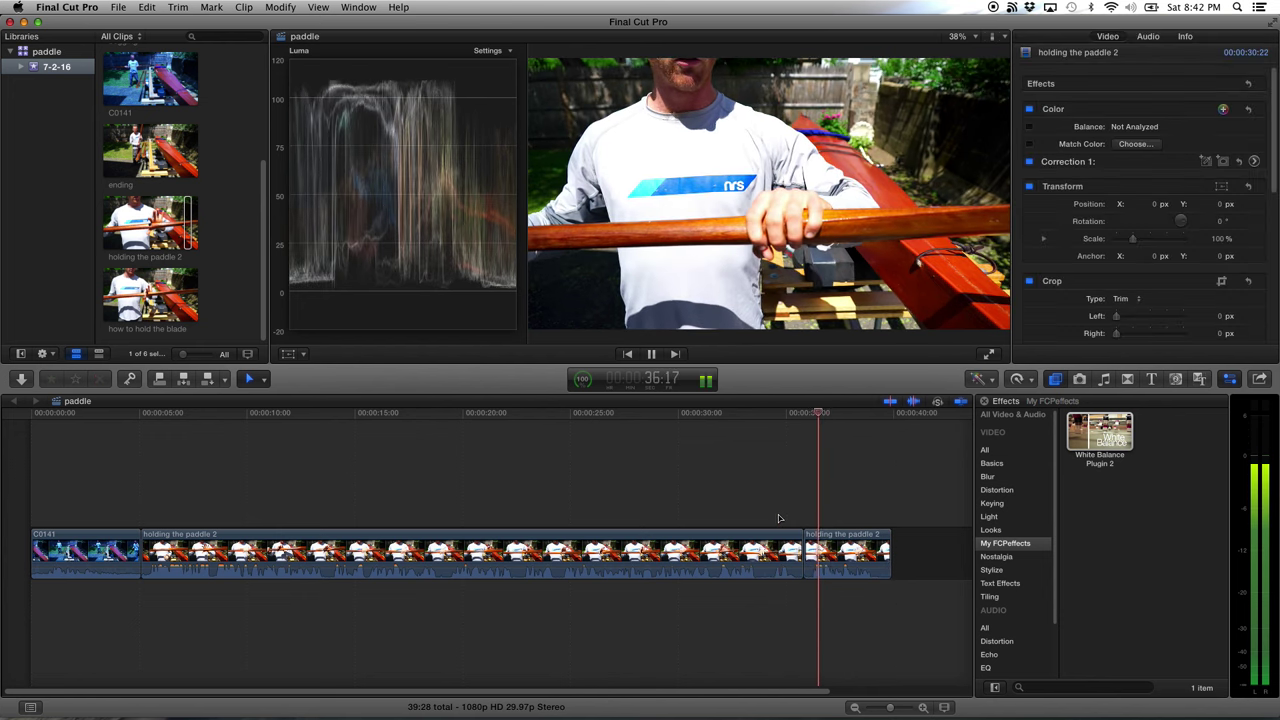
key(space)
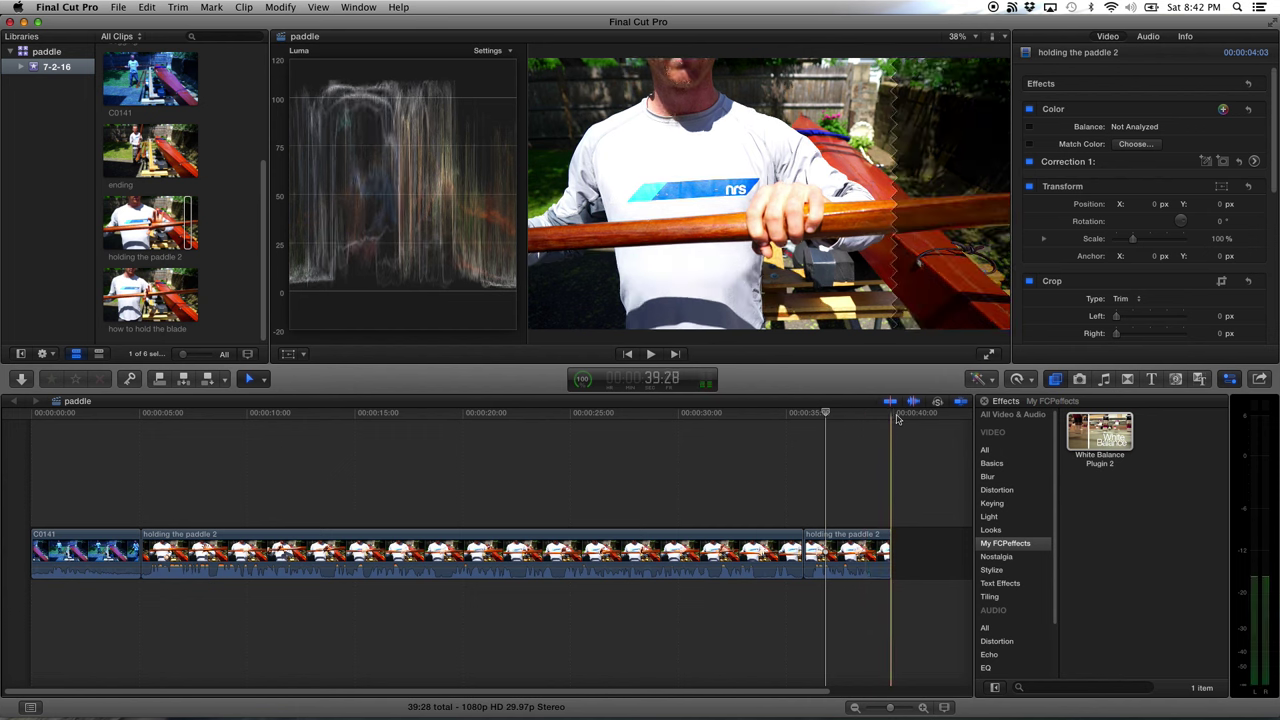
Mark the opening of clip "ending" up to 30:26 and append that range to the timeline
scroll(212, 302, up, 3)
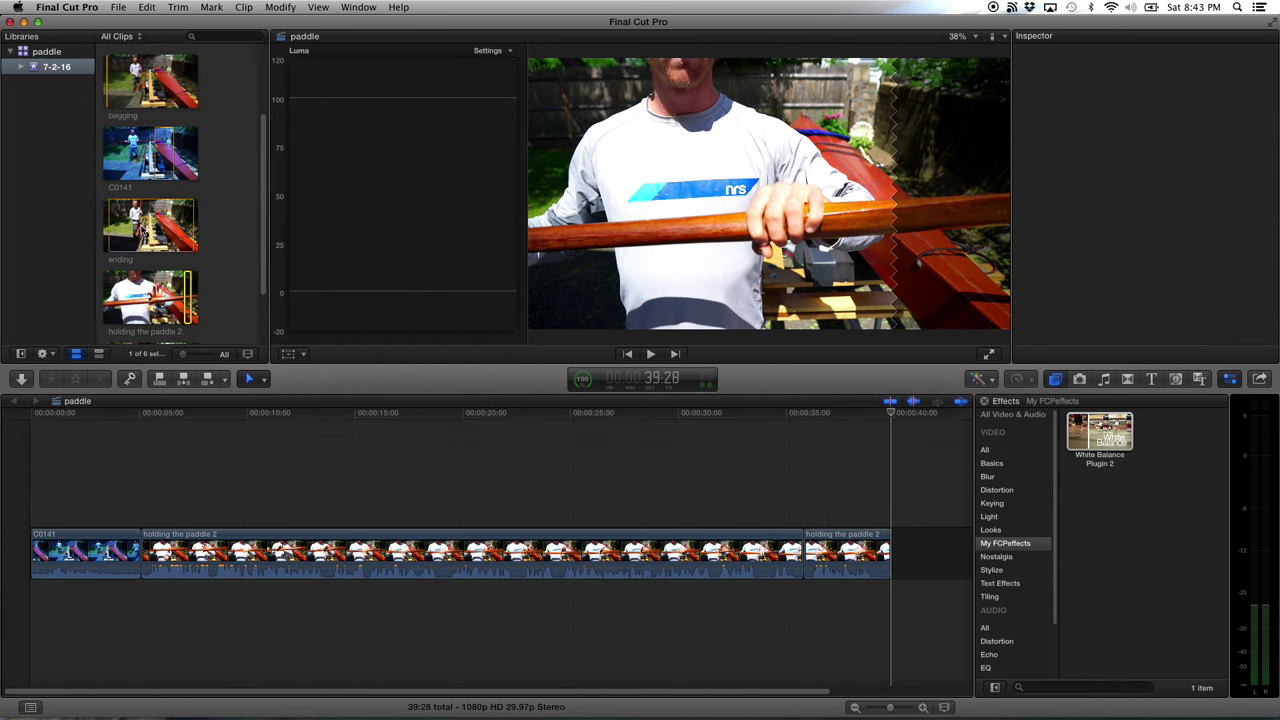
click(150, 297)
key(space)
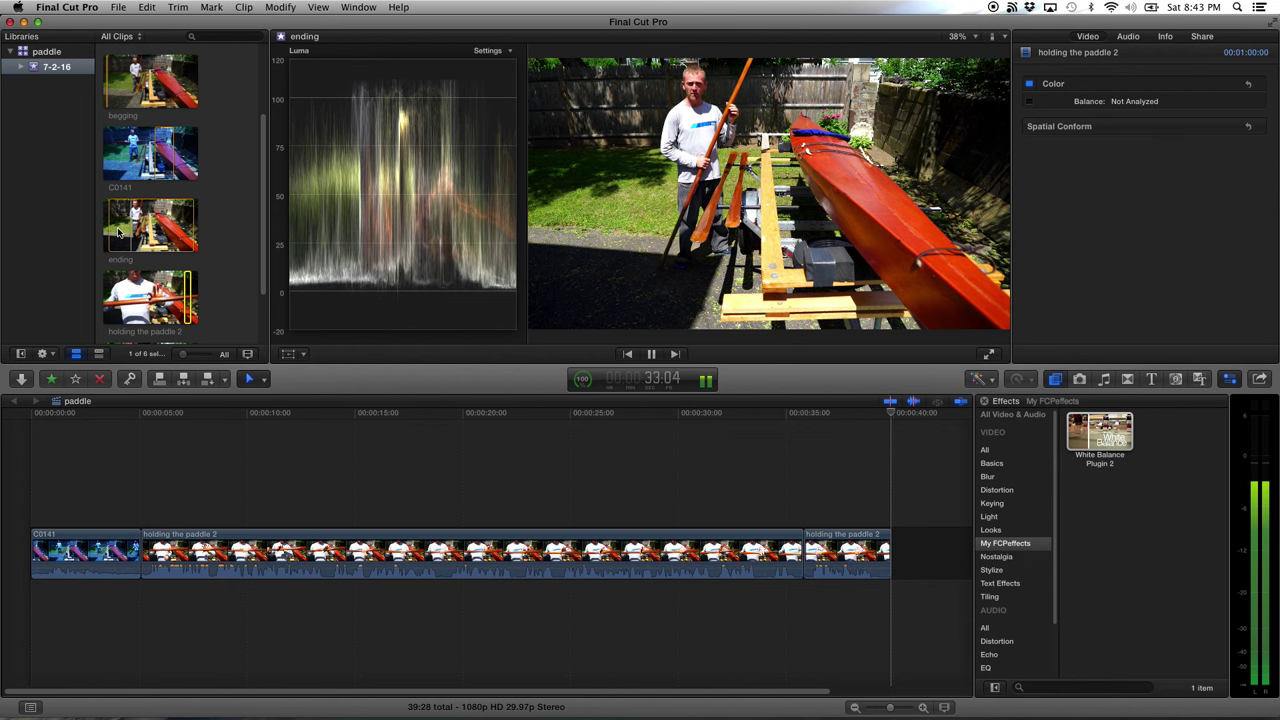
key(space)
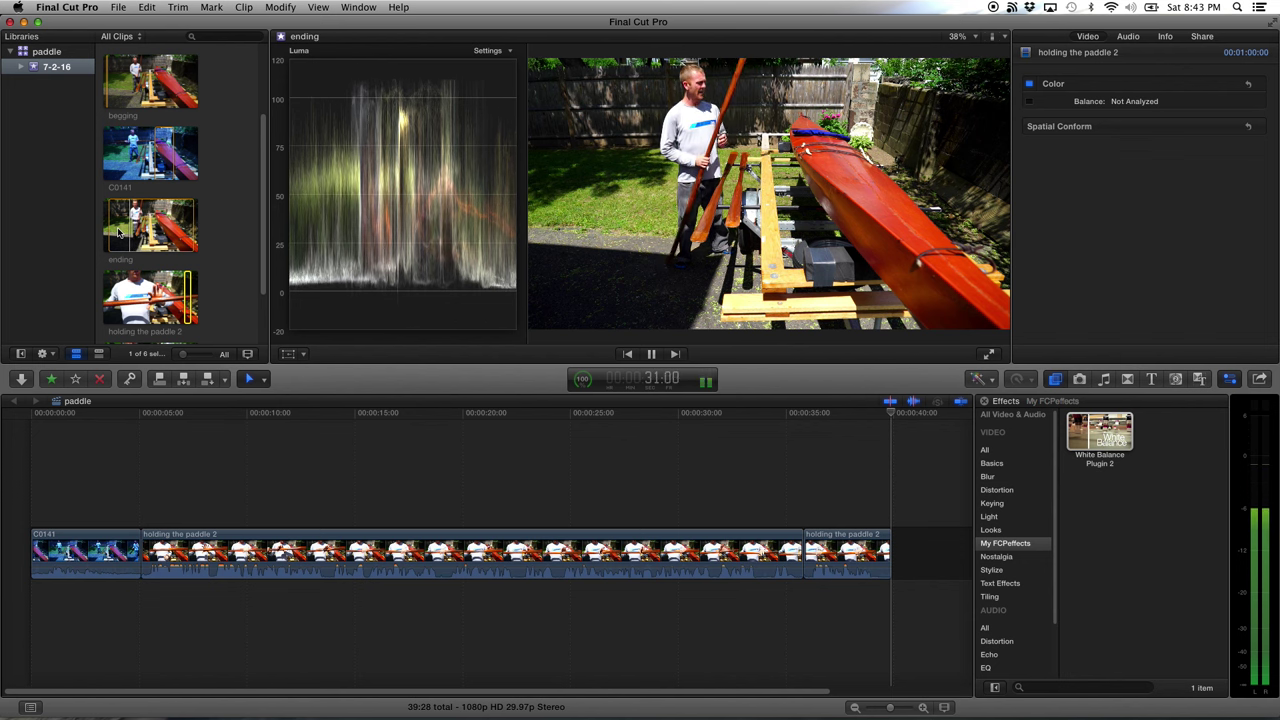
click(118, 232)
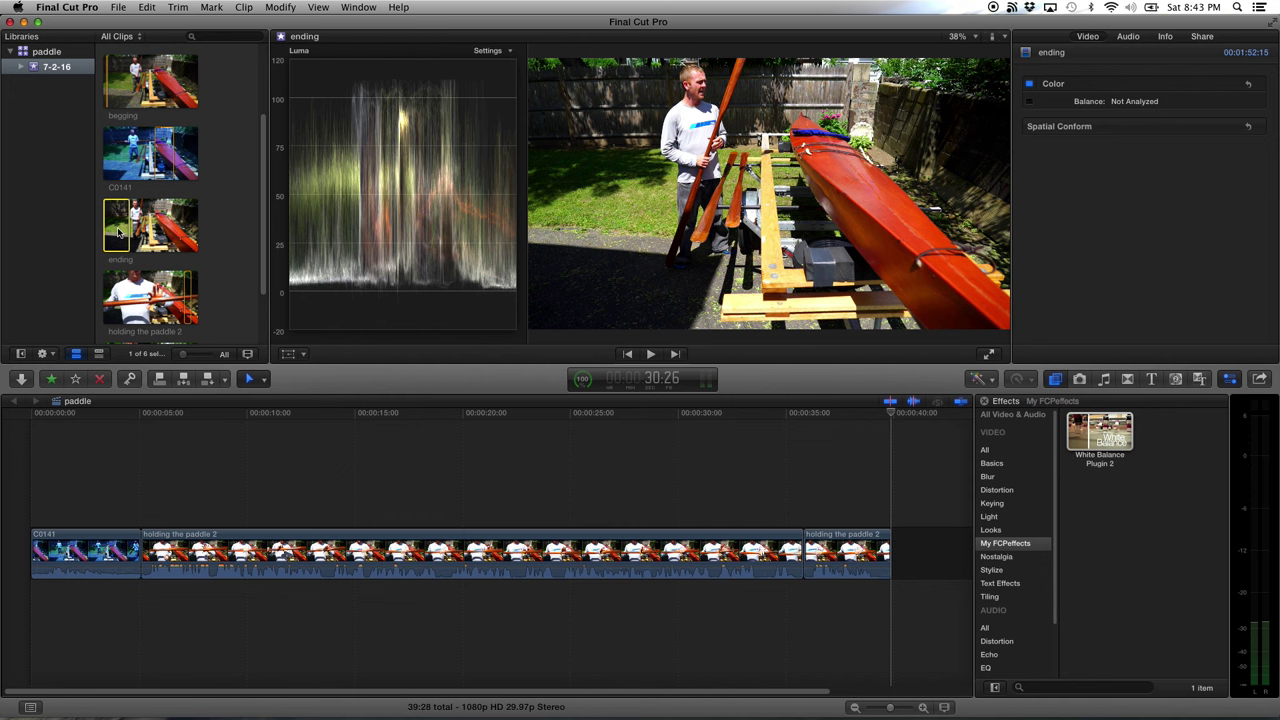
key(e)
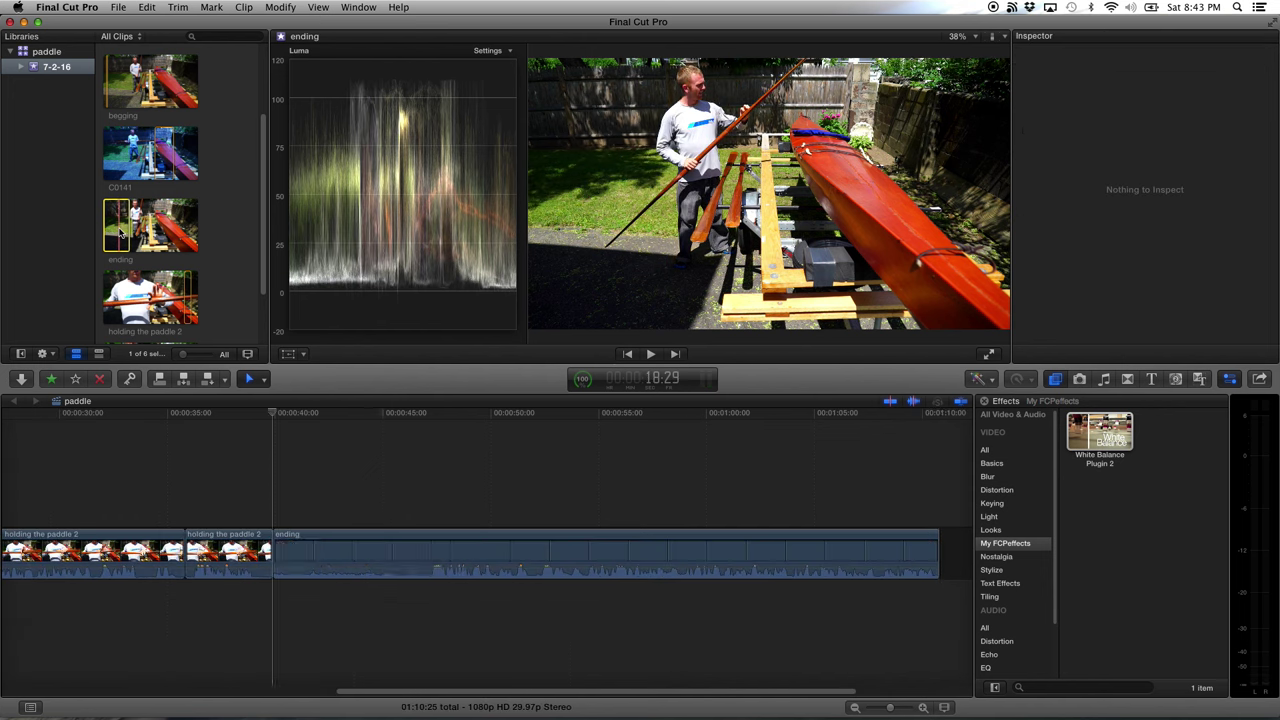
Review the rest of clip "ending", mark a range about 8 seconds long ending at 1:47:14, and append it to the timeline
key(space)
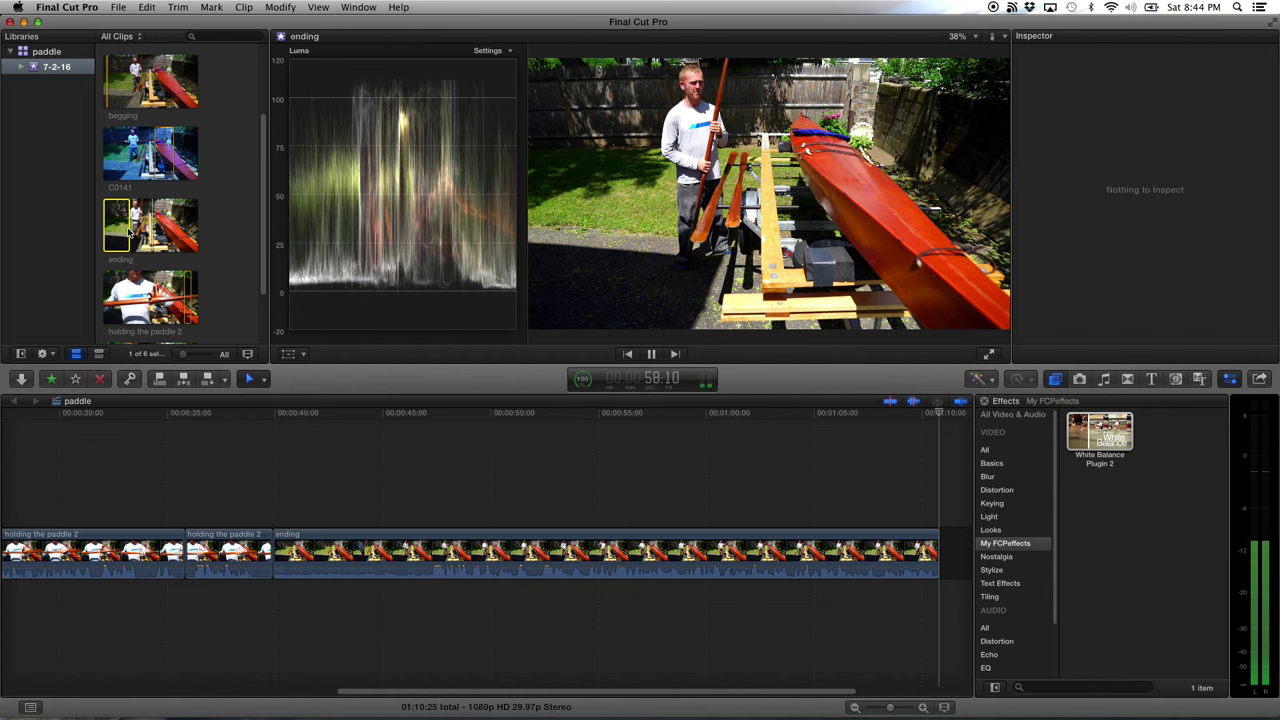
key(x)
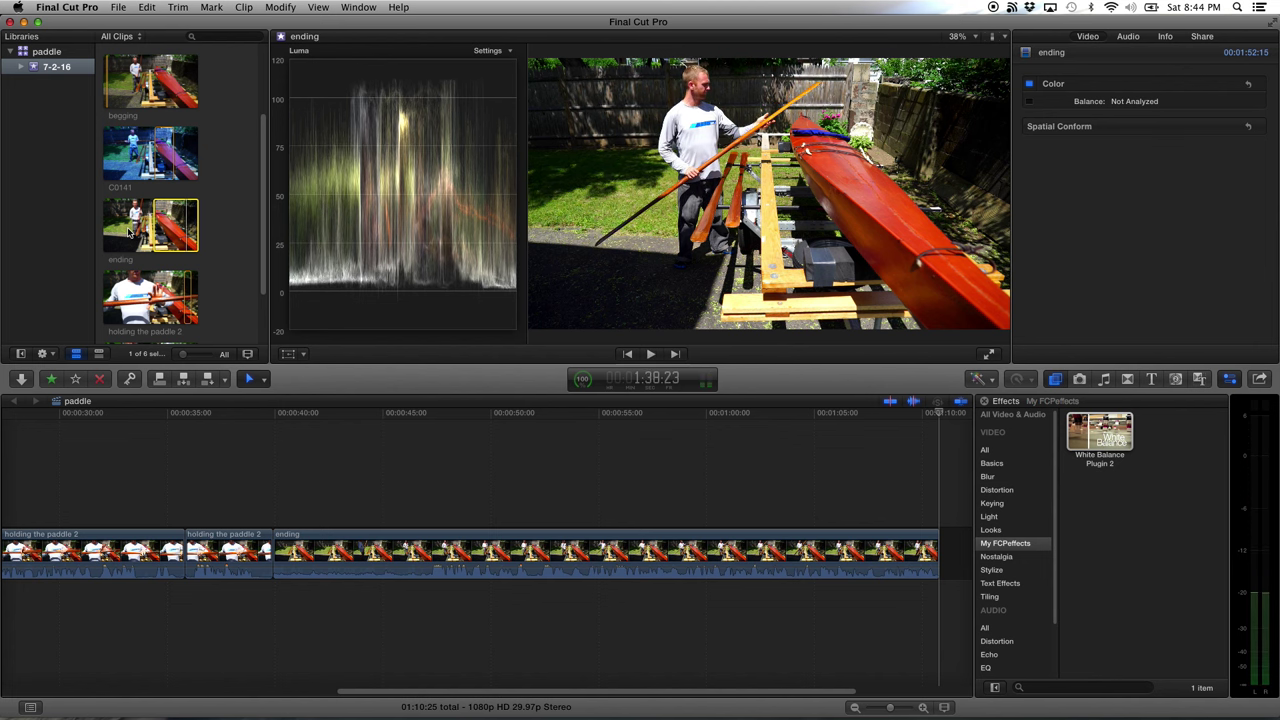
key(i)
key(space)
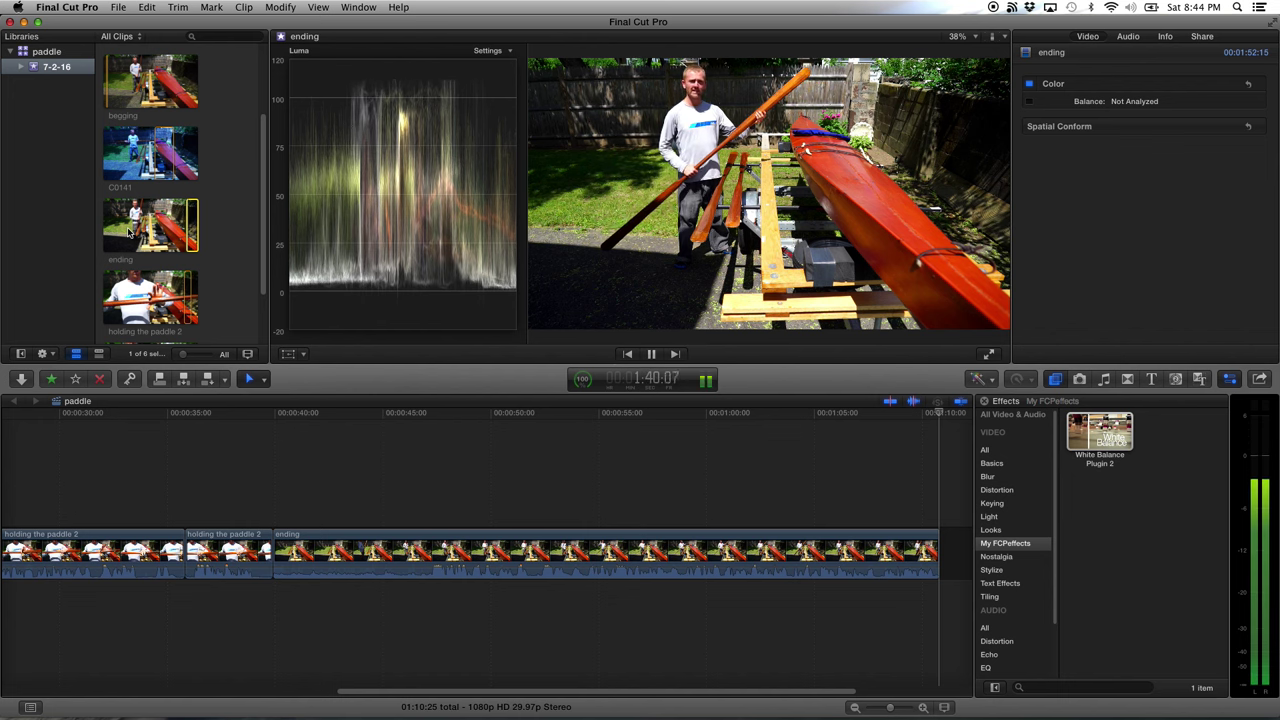
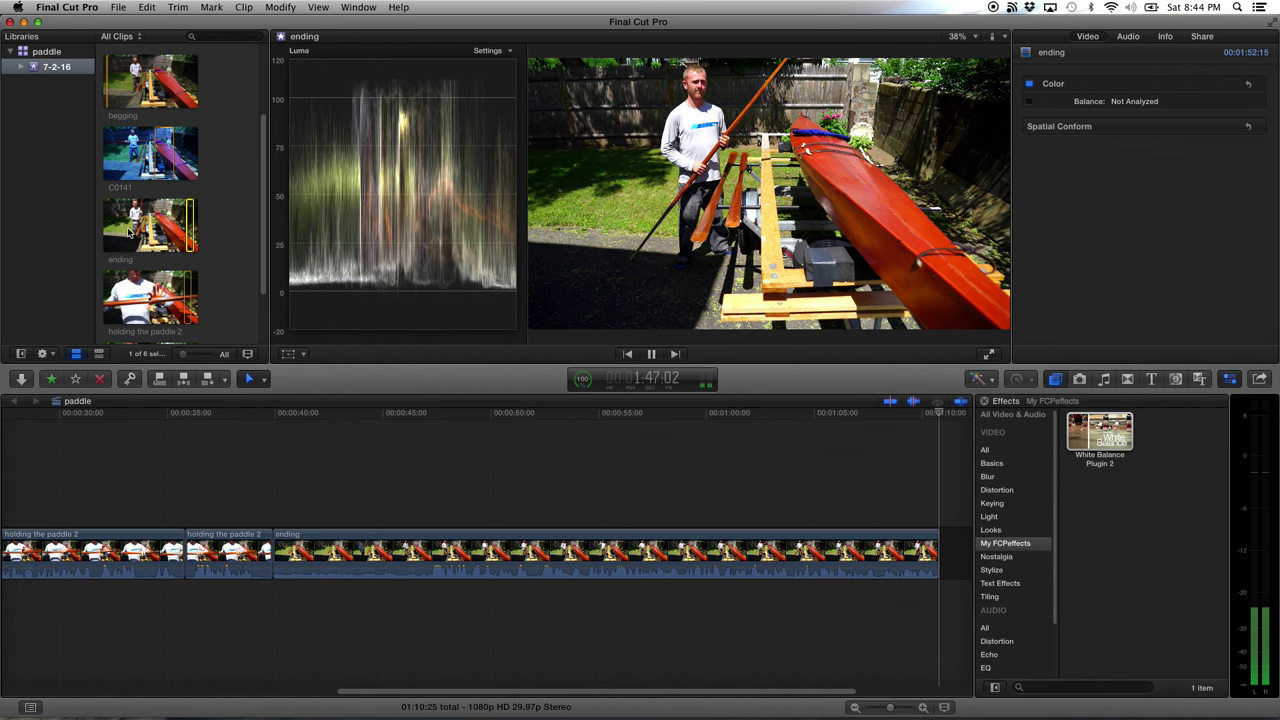
click(430, 470)
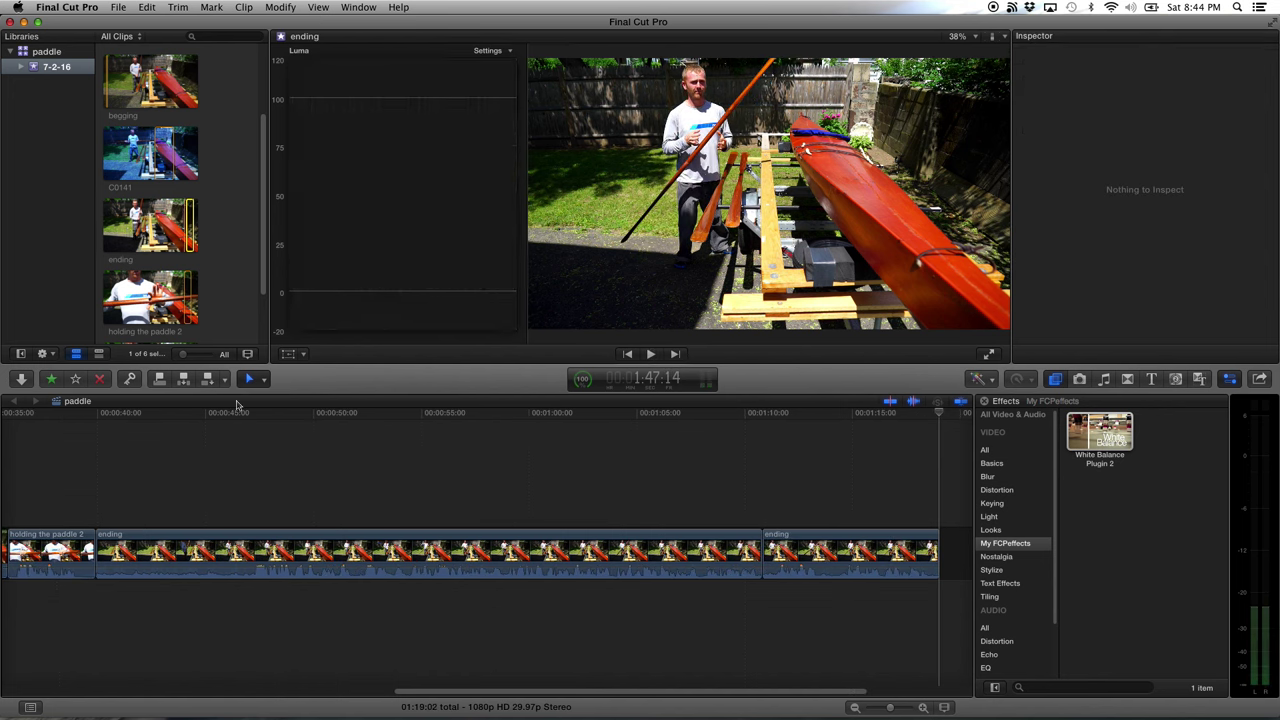
Zoom the timeline out to show all the clips and play near the start of the first "ending" segment
key(super+minus)
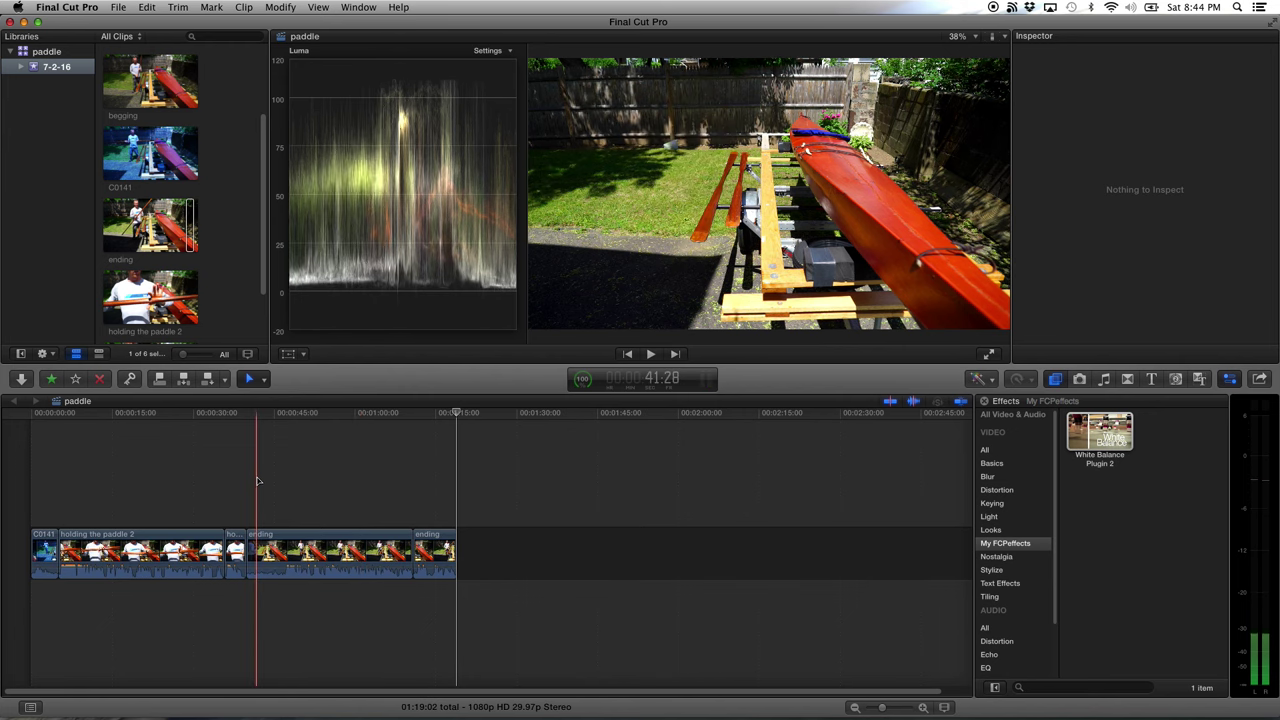
key(space)
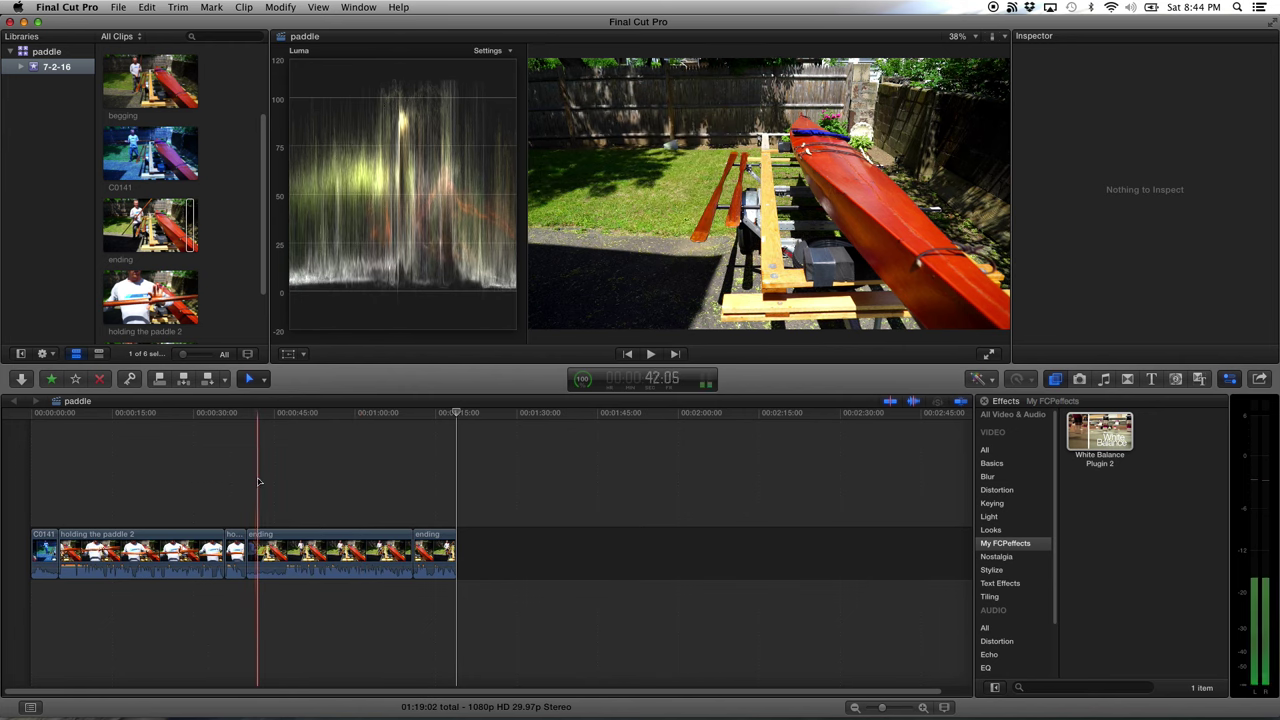
key(space)
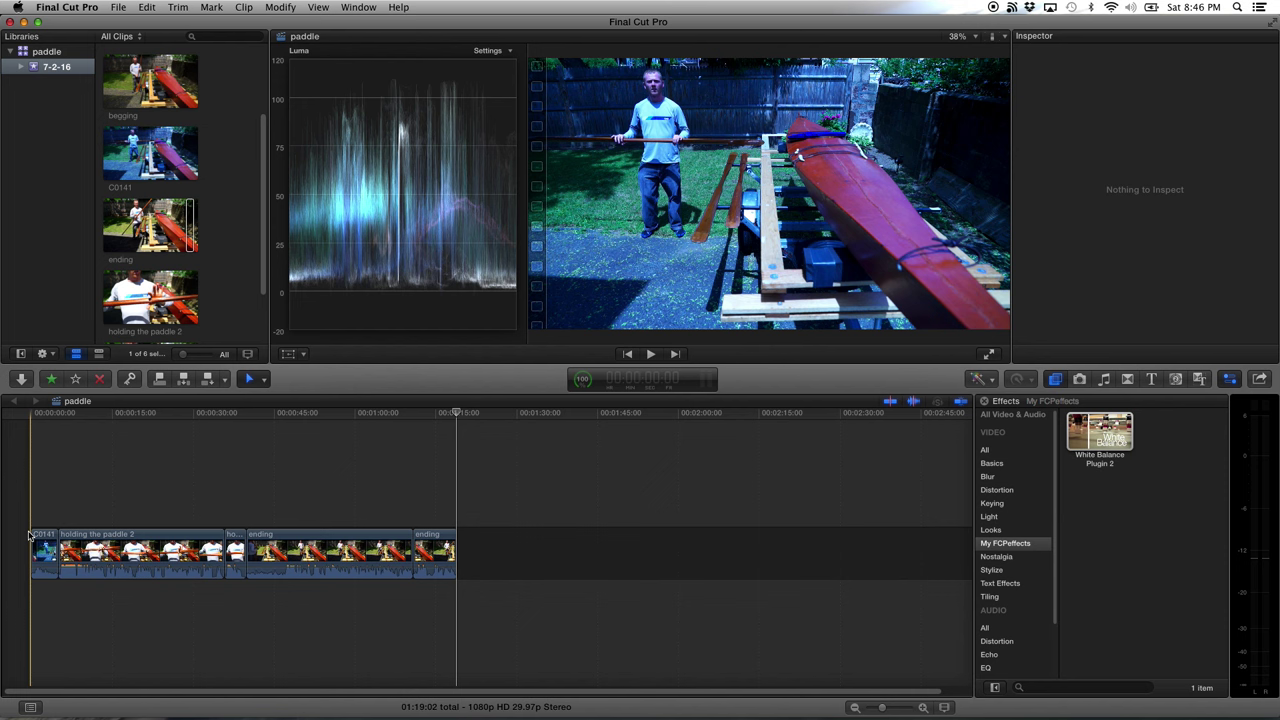
Review the opening of clip C0141 on the timeline, trim about 8 frames off its start and delete the resulting gap
key(space)
click(30, 535)
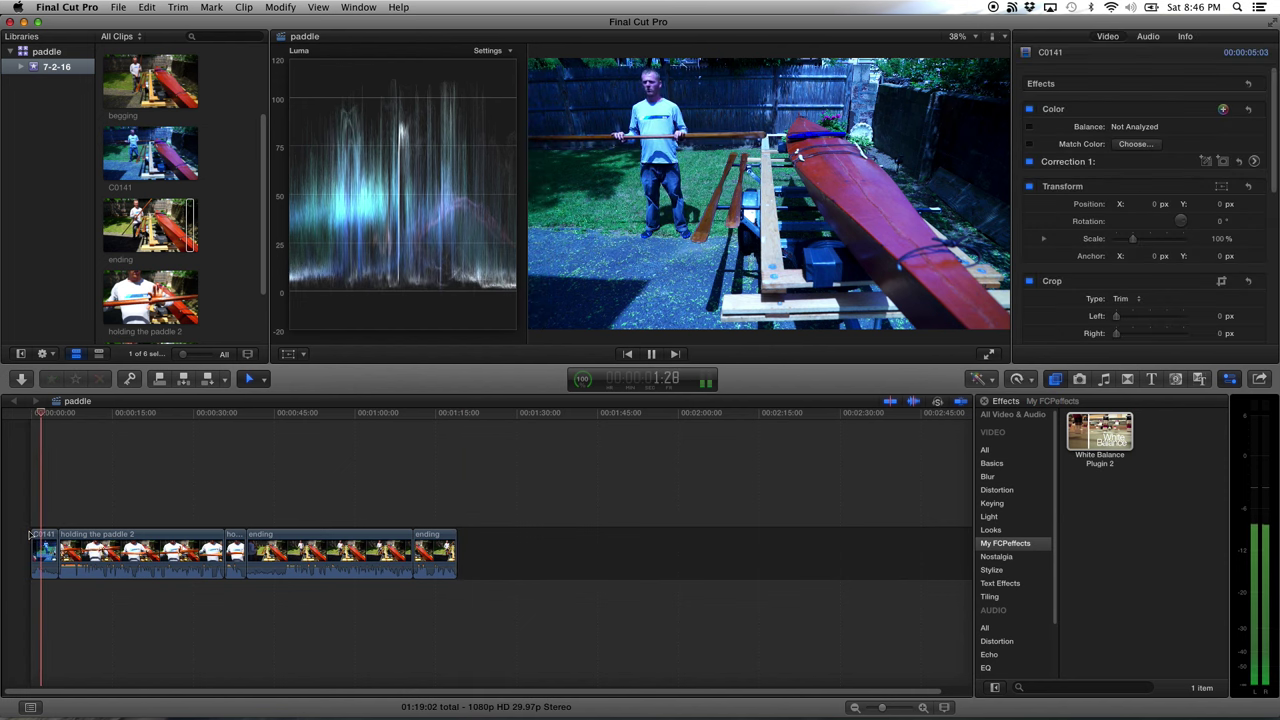
key(space)
key(super+equal)
key(super+equal)
key(super+equal)
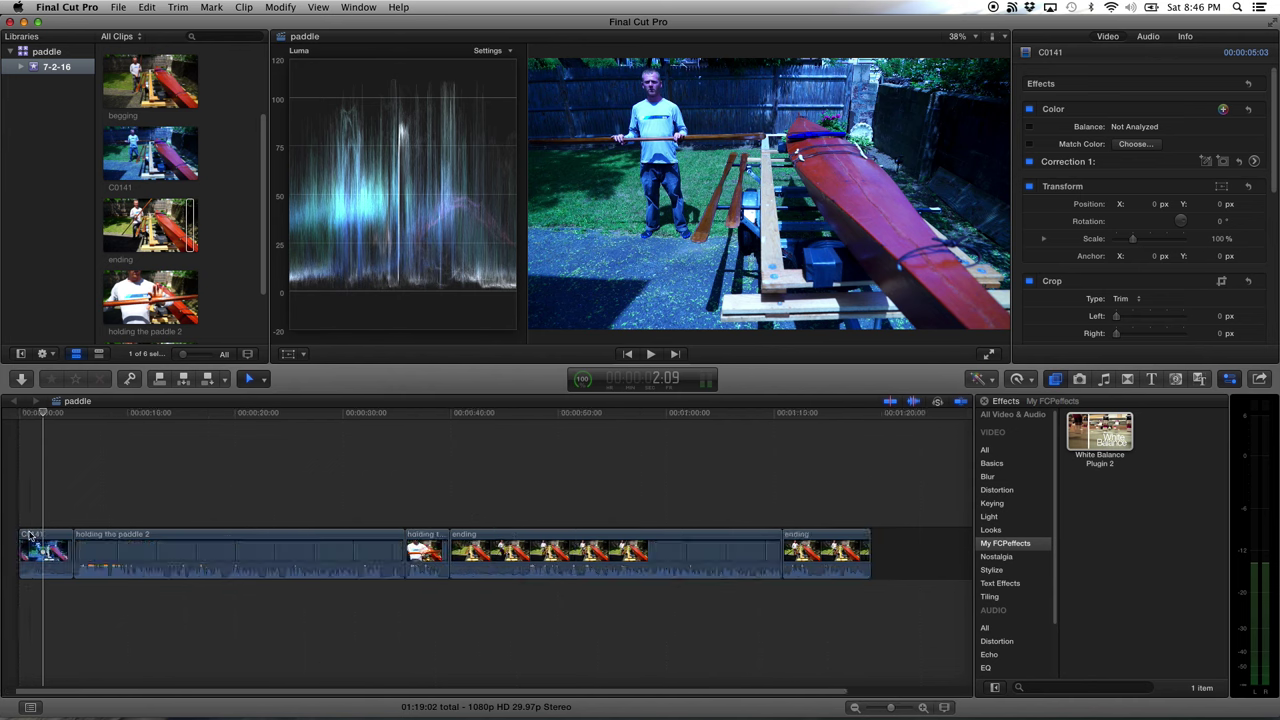
scroll(30, 535, left, 5)
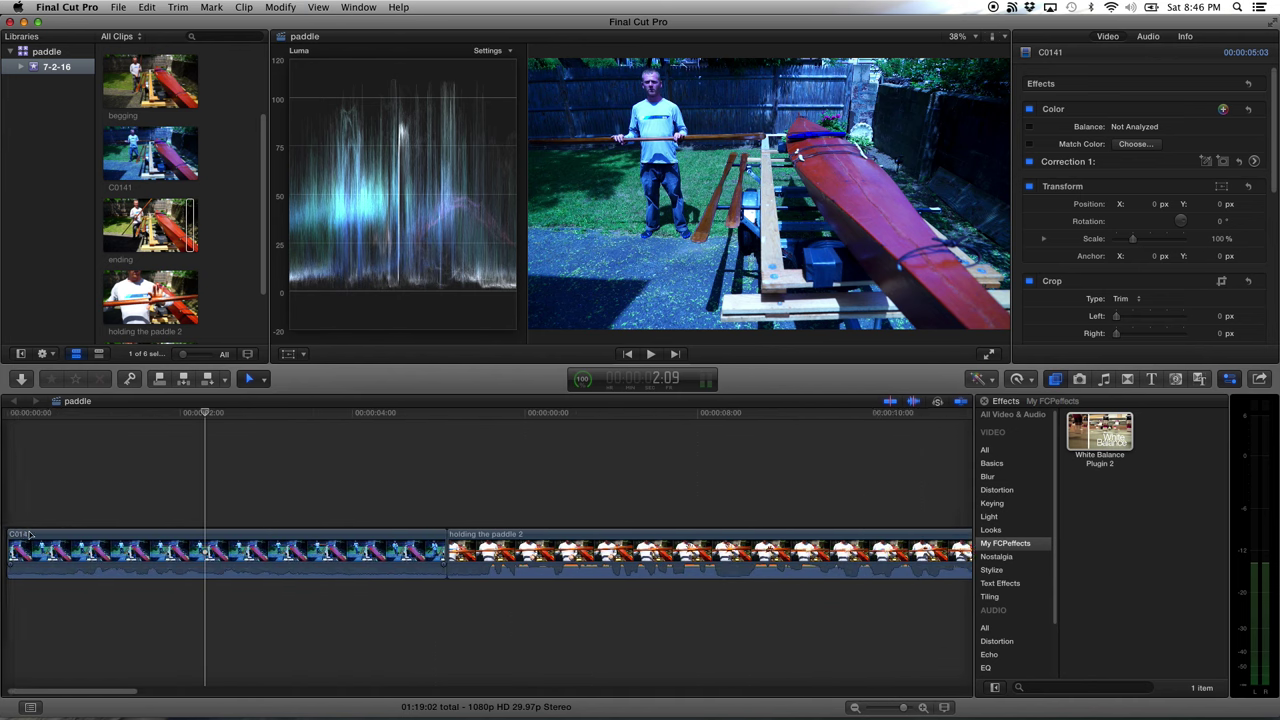
key(space)
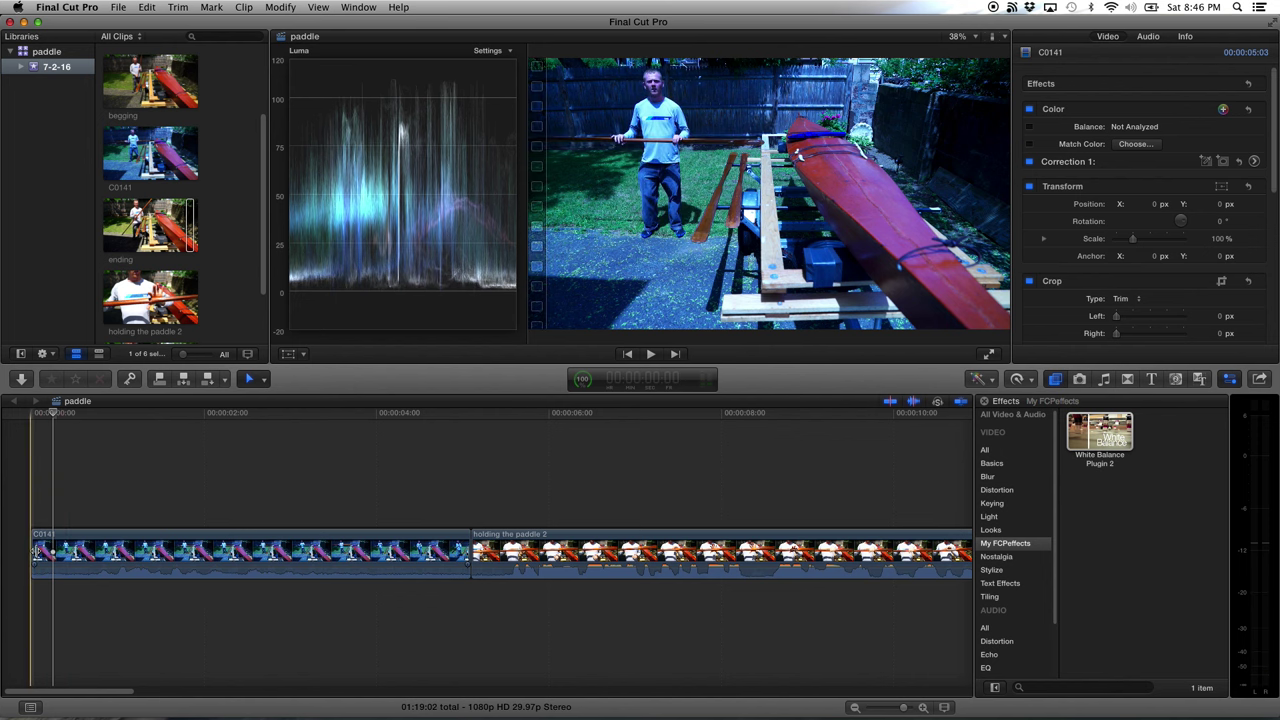
drag(40, 551, 48, 550)
click(42, 560)
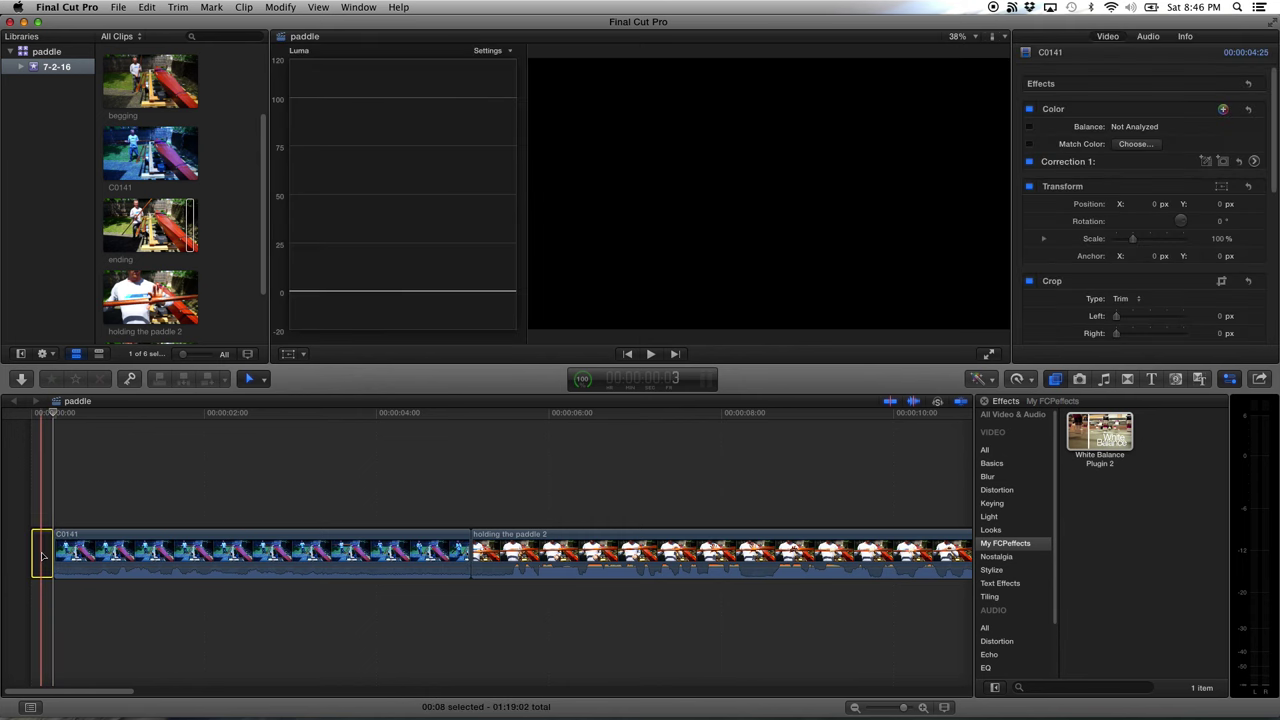
key(Delete)
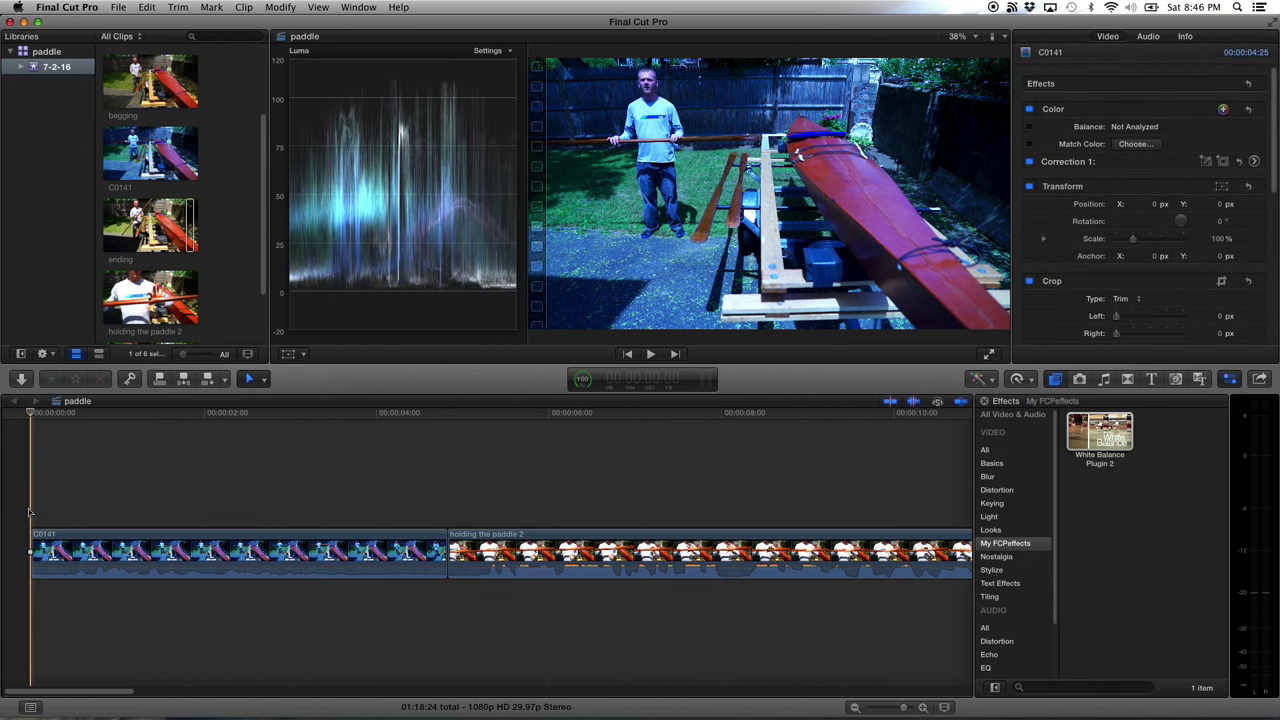
Play C0141 from its start, trim its end to a length of 3:16 and delete the gap before "holding the paddle 2"
key(space)
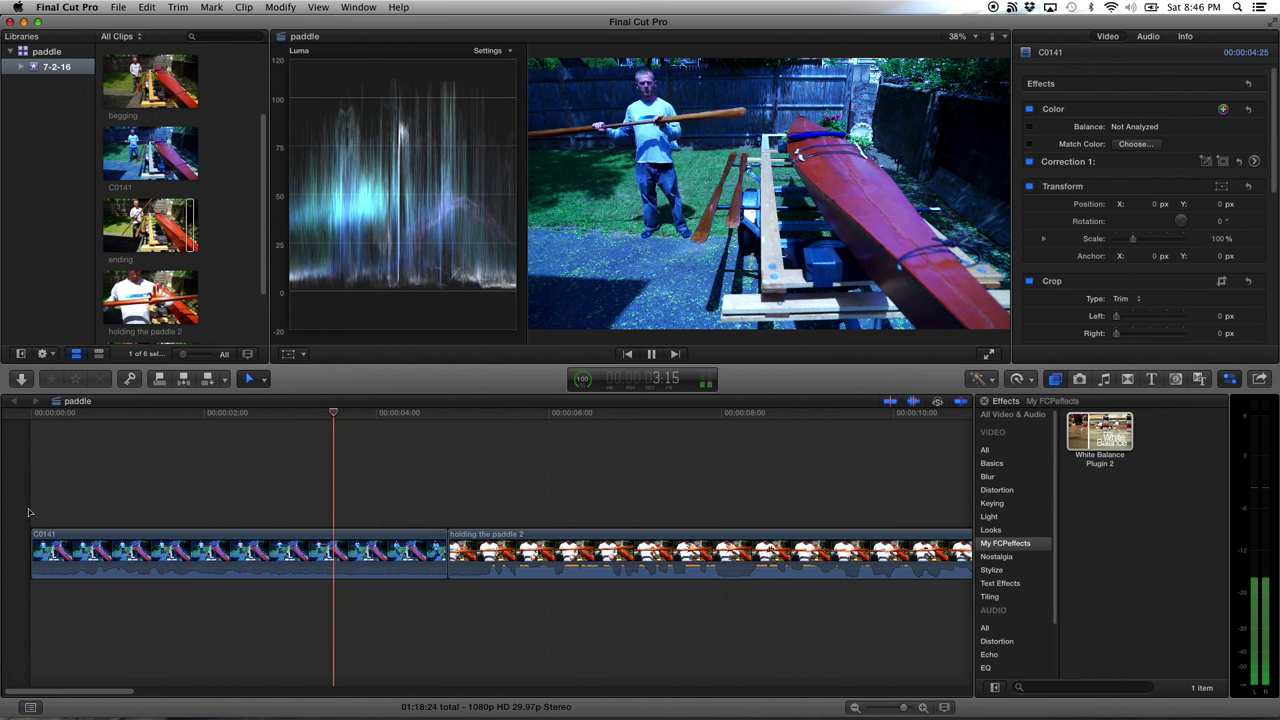
key(space)
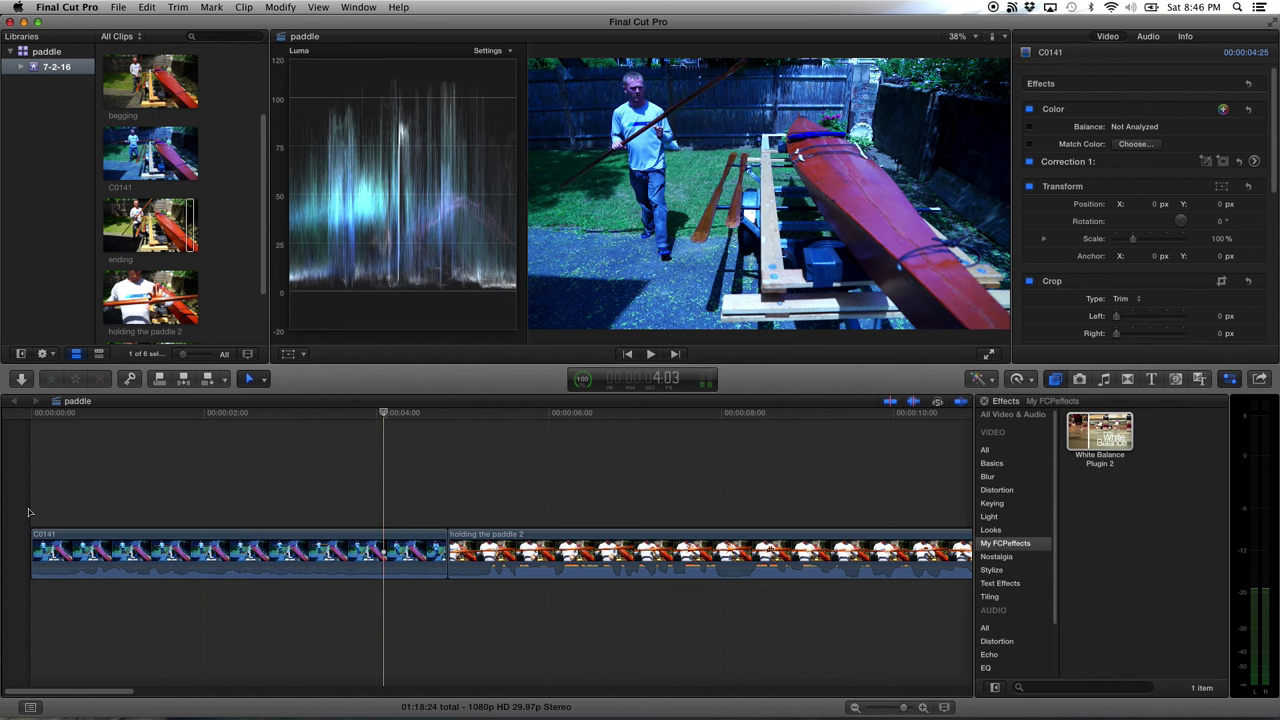
key(j)
key(k)
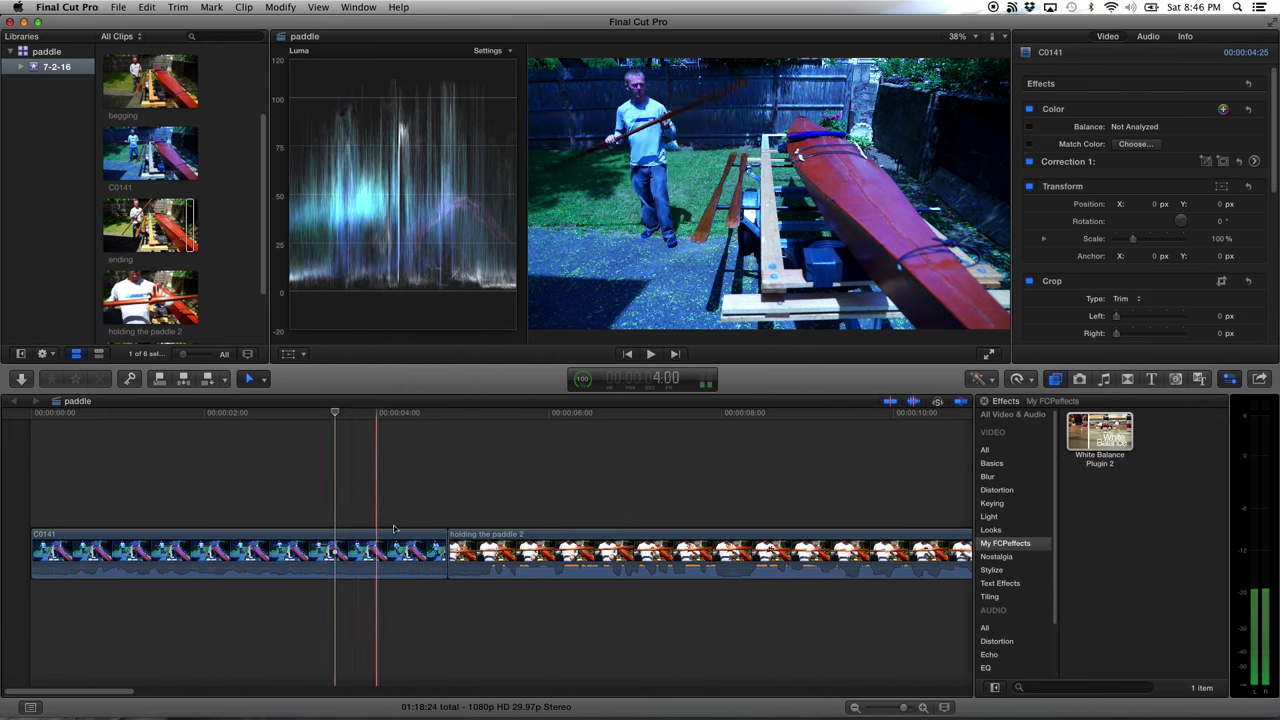
drag(441, 541, 336, 544)
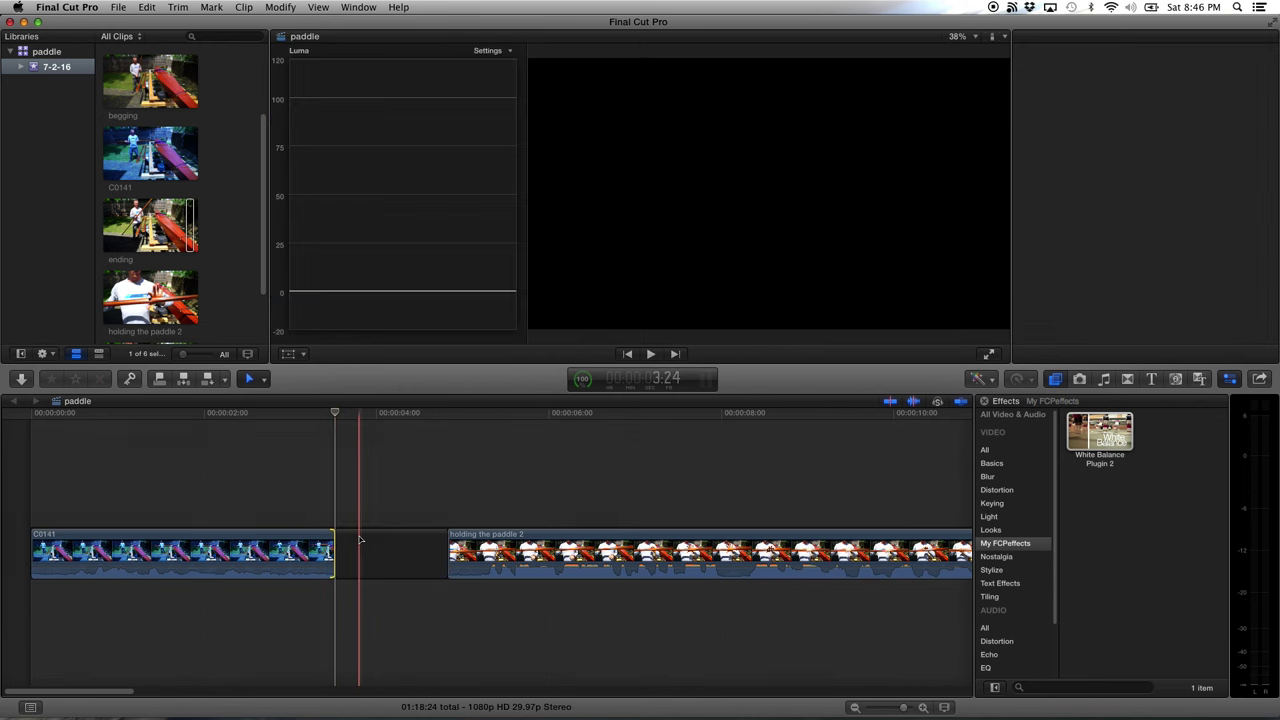
click(413, 550)
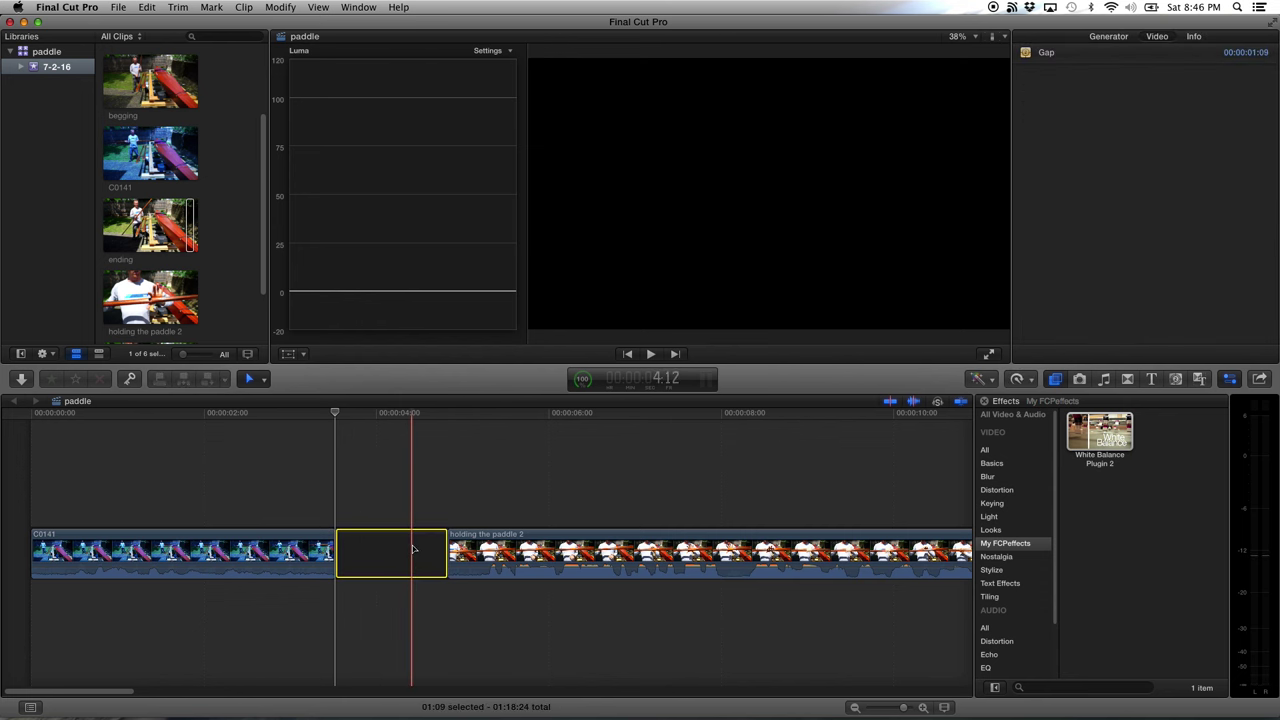
key(Delete)
Play across the cut between C0141 and the first "holding the paddle 2" segment
click(281, 504)
key(super+4)
key(space)
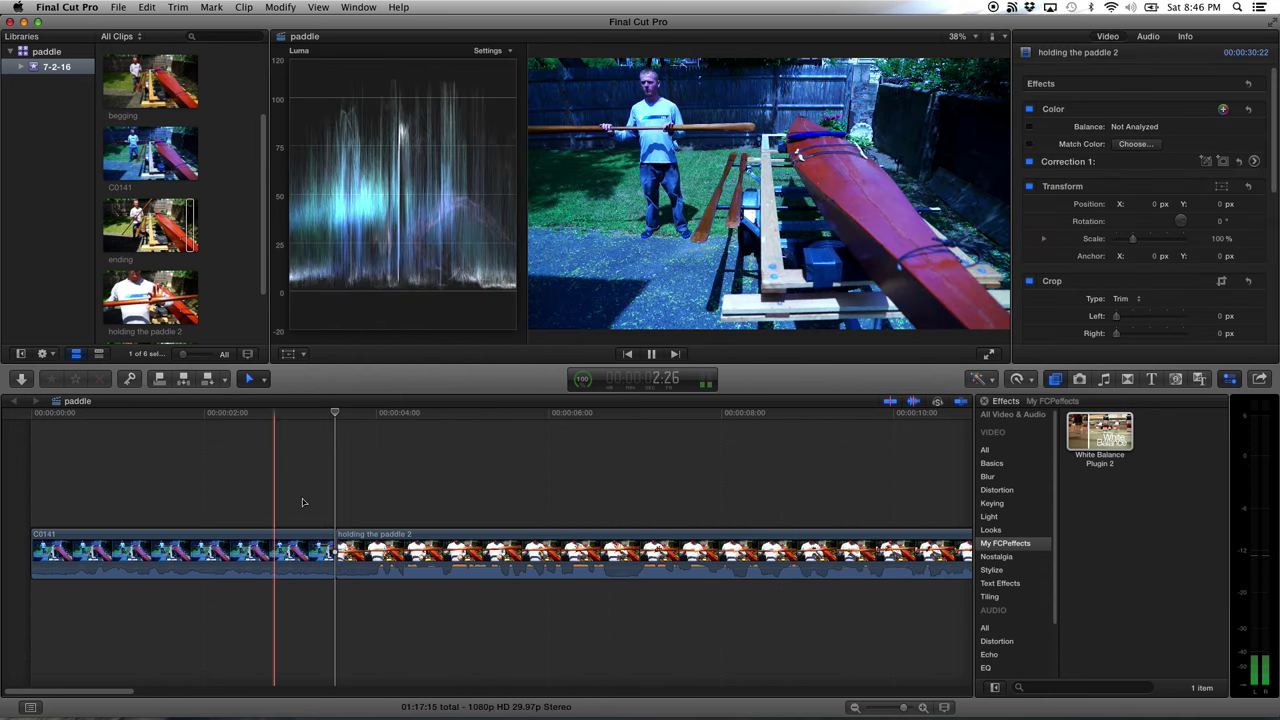
key(space)
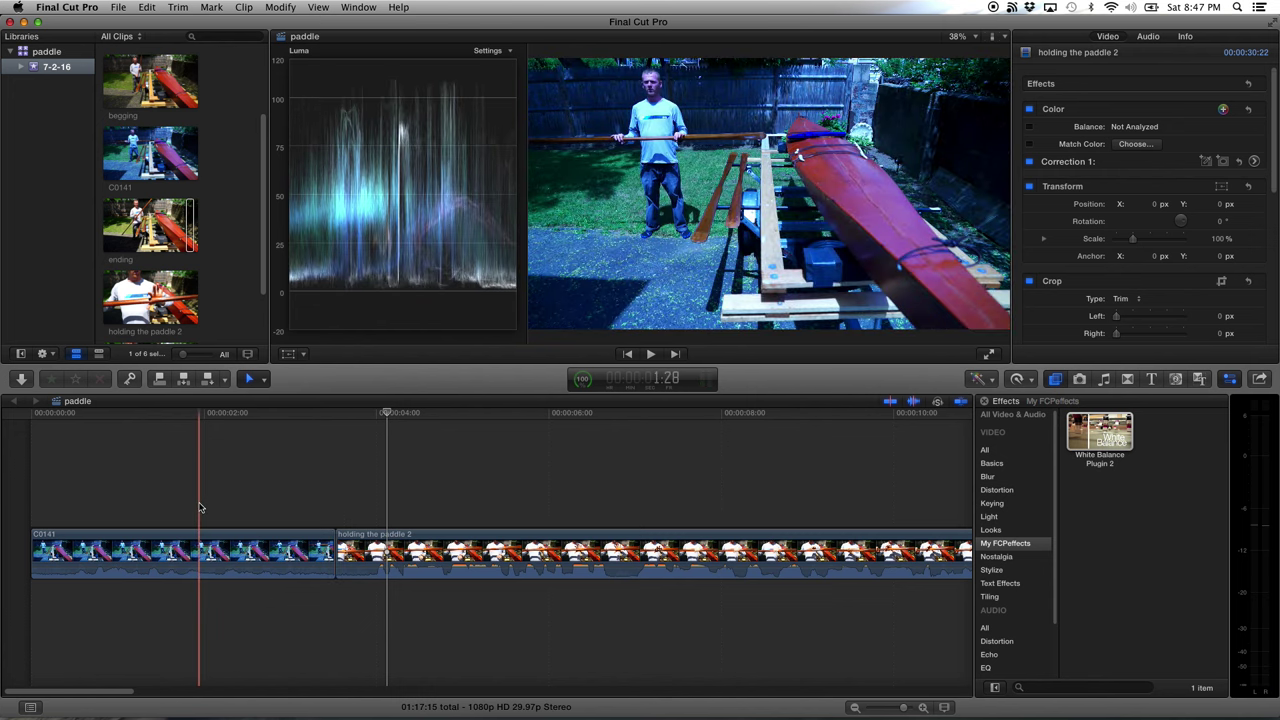
key(space)
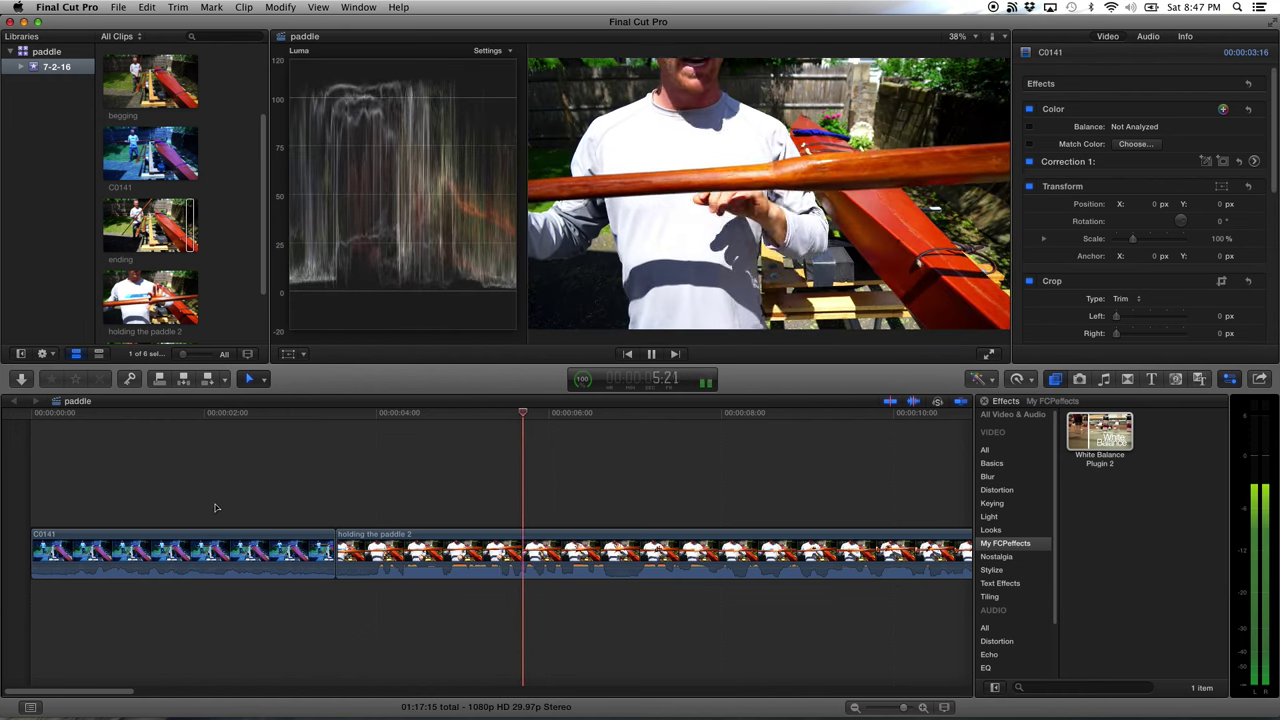
Play through the "holding the paddle 2" segments and delete the short second one from the timeline
key(super+minus)
key(super+minus)
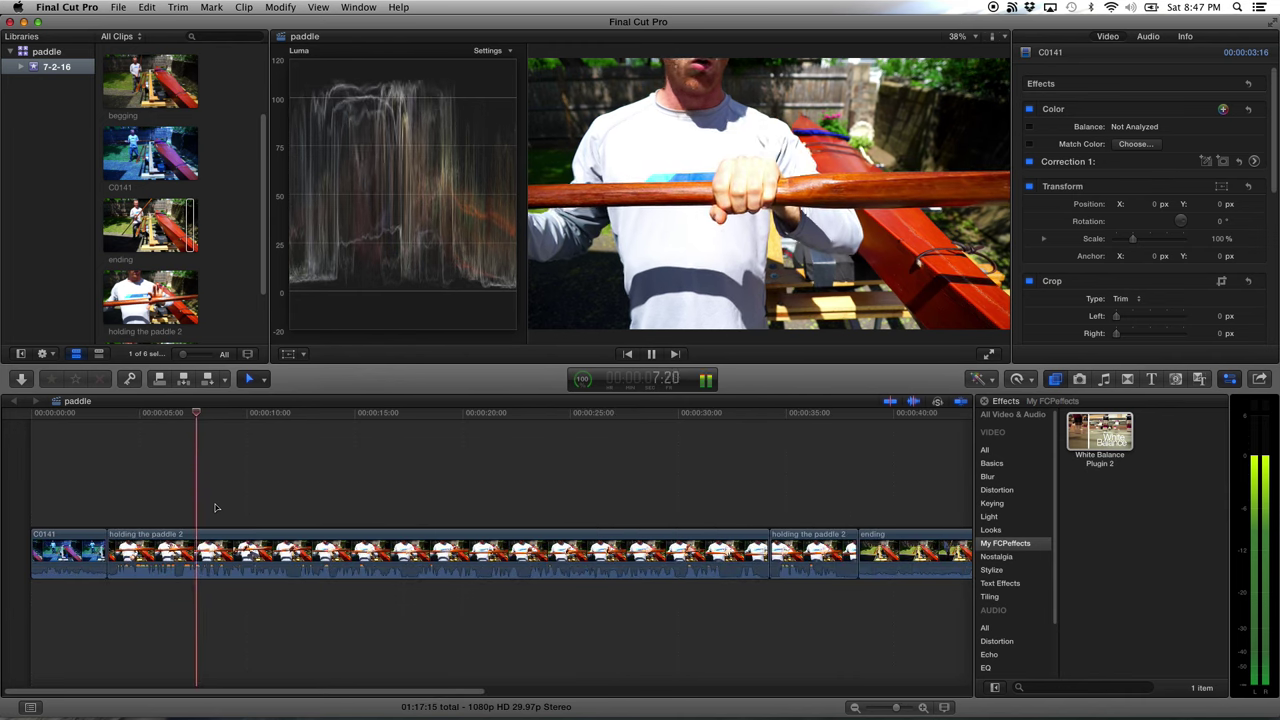
key(super+minus)
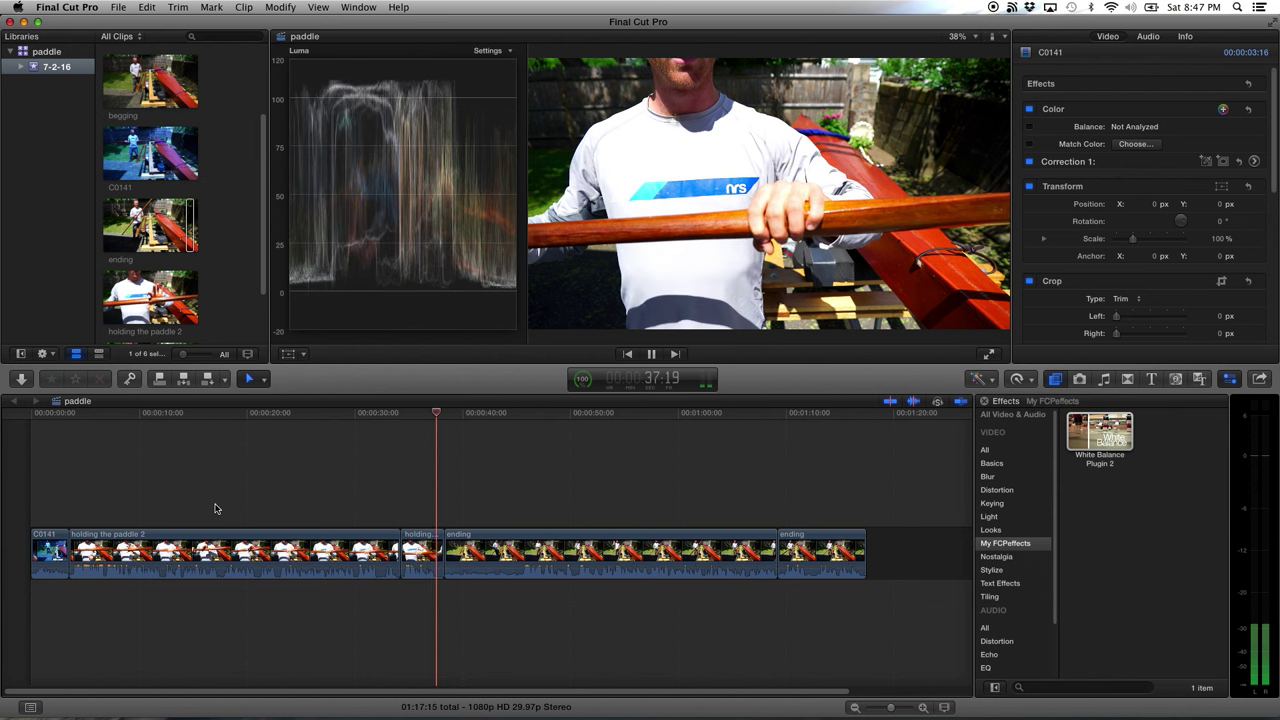
key(space)
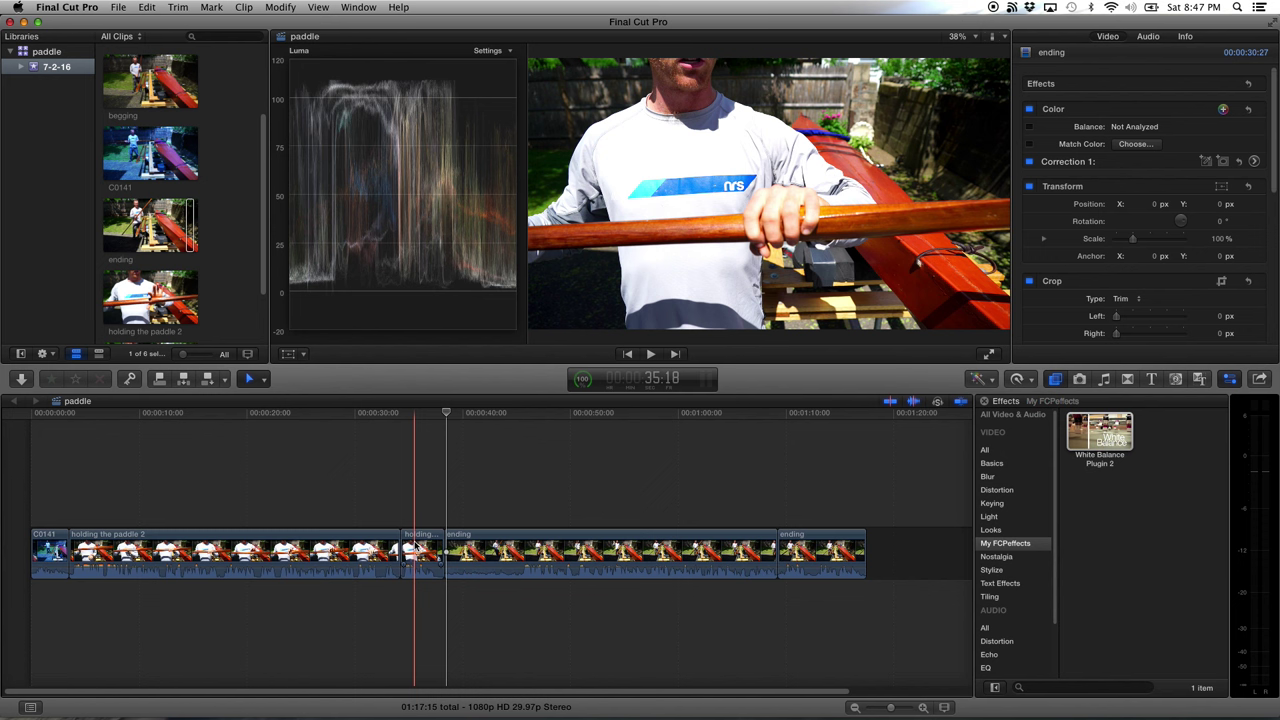
click(416, 550)
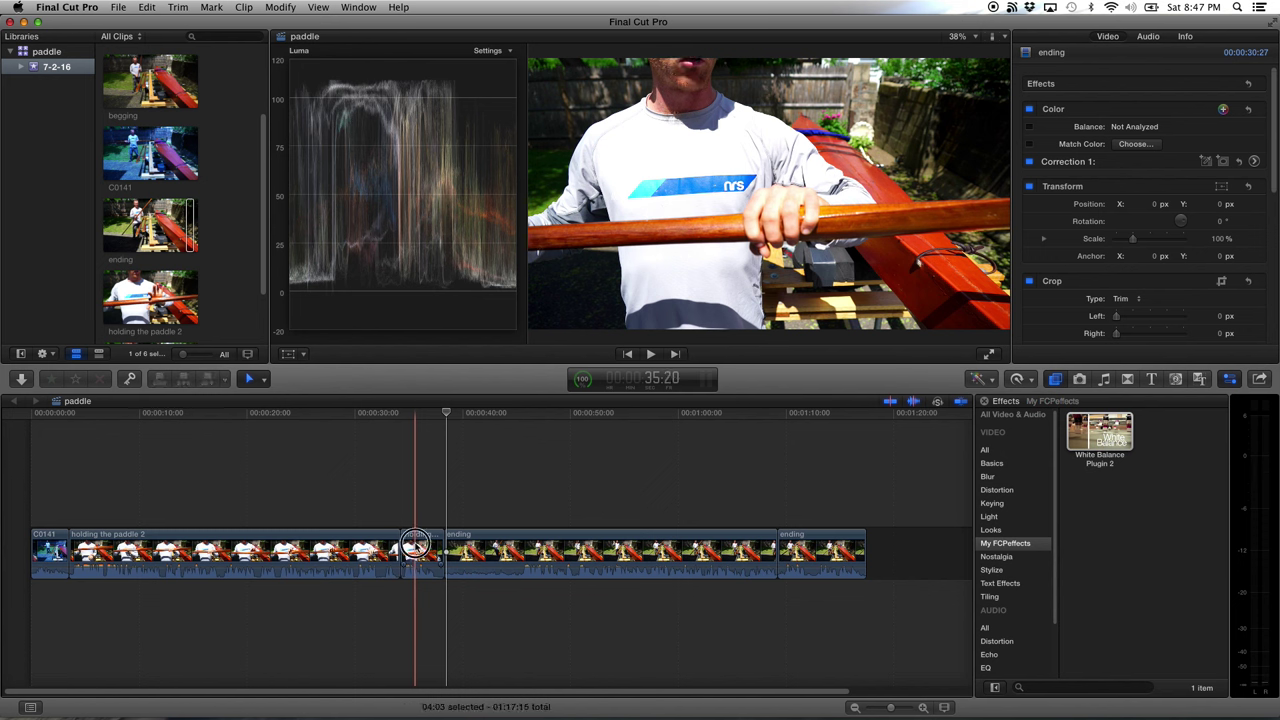
key(Delete)
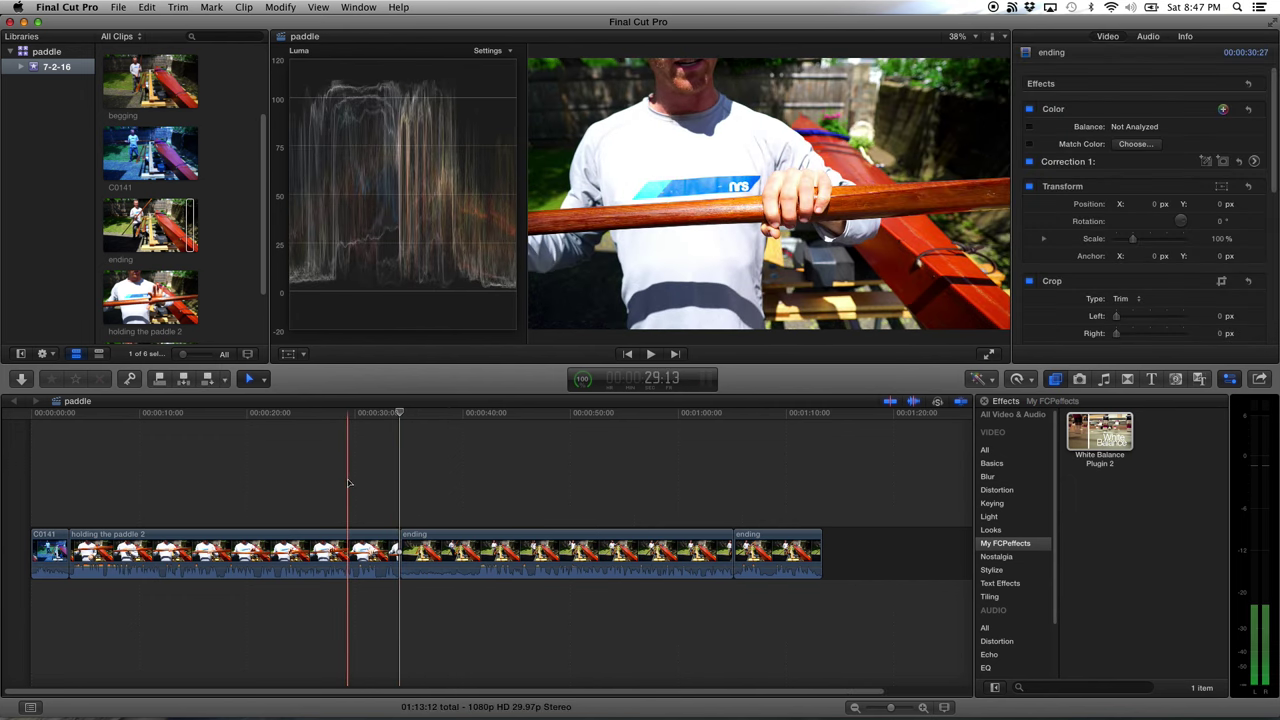
Review the start of the first "ending" segment, trim about 7 seconds off it and delete the leftover gap
key(space)
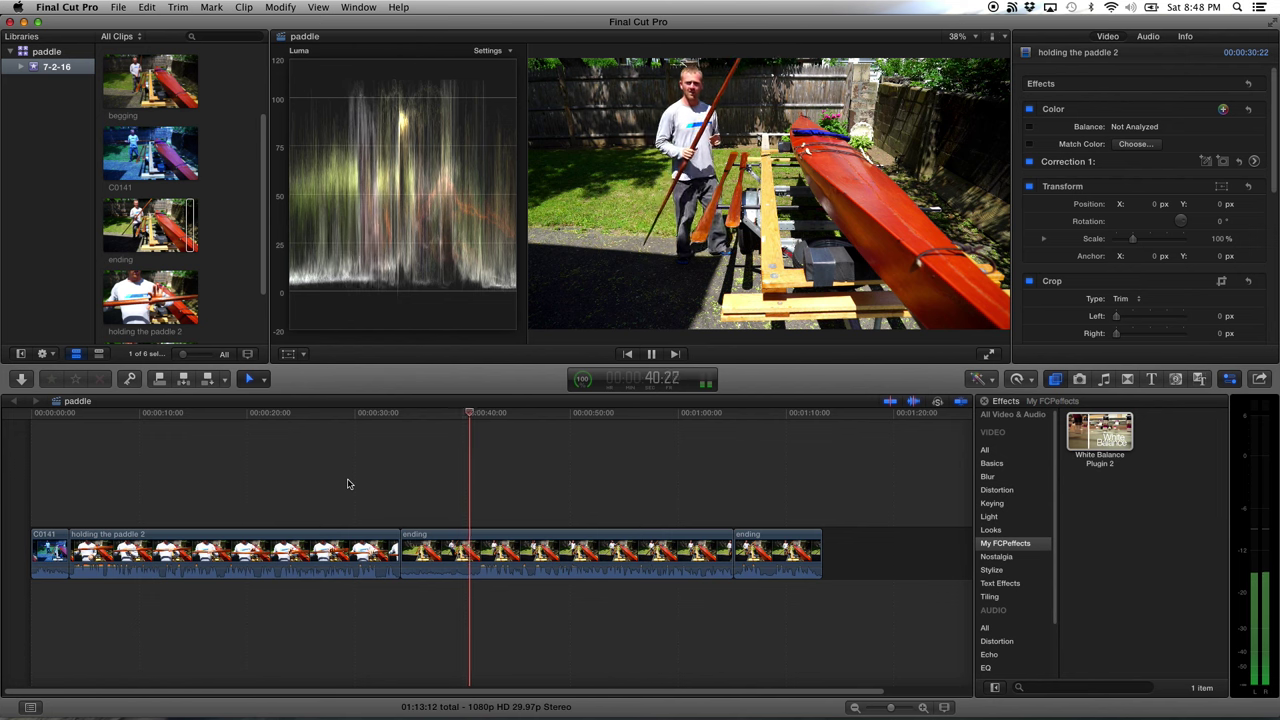
key(space)
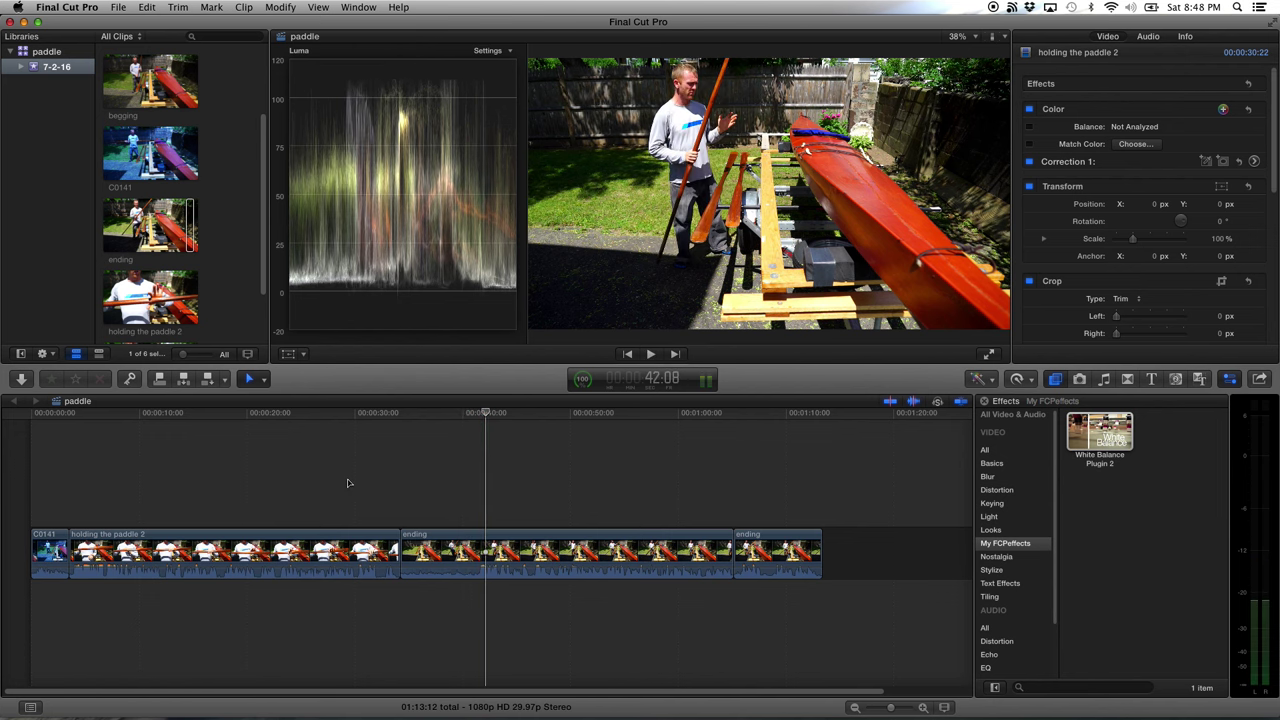
key(j)
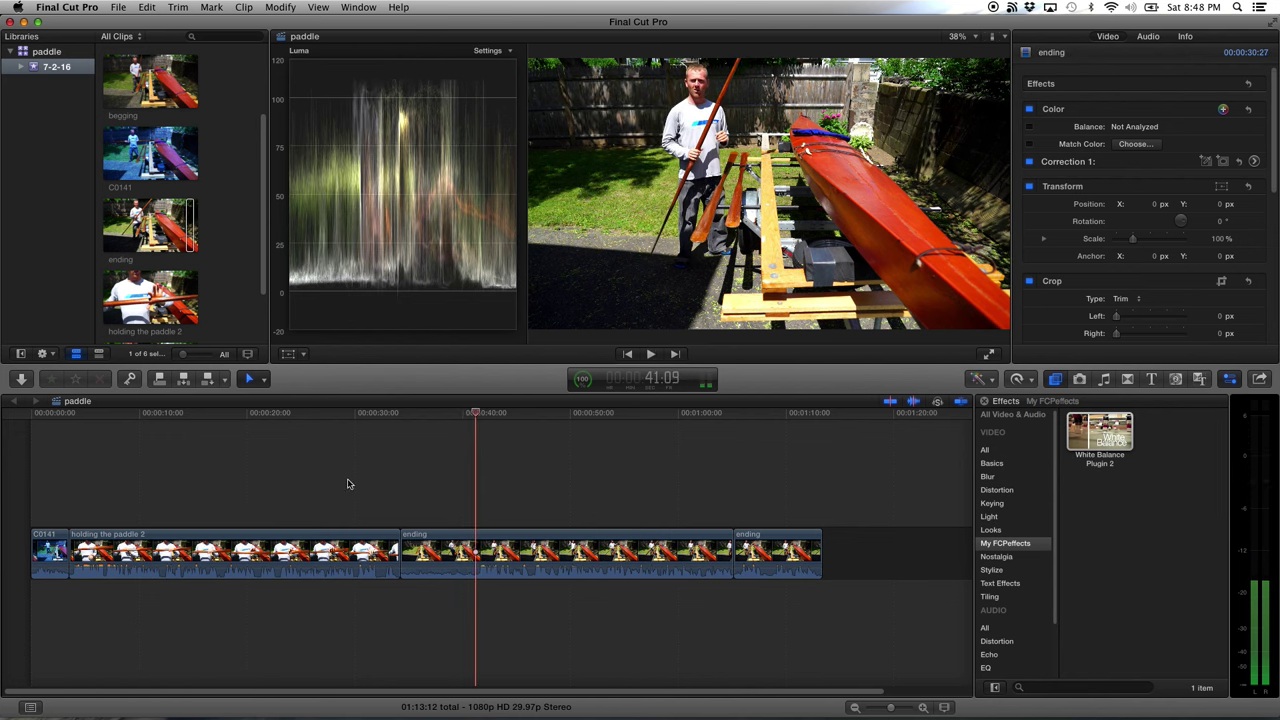
key(k)
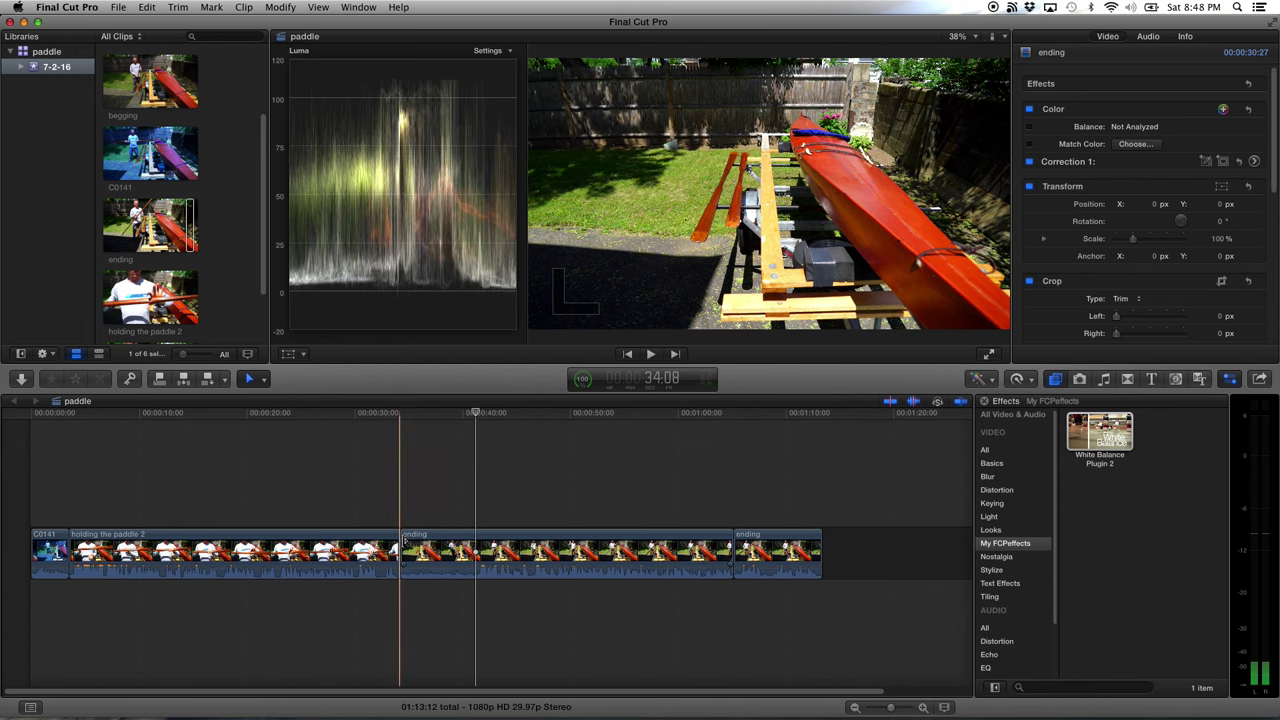
drag(401, 543, 472, 540)
key(super+4)
click(448, 553)
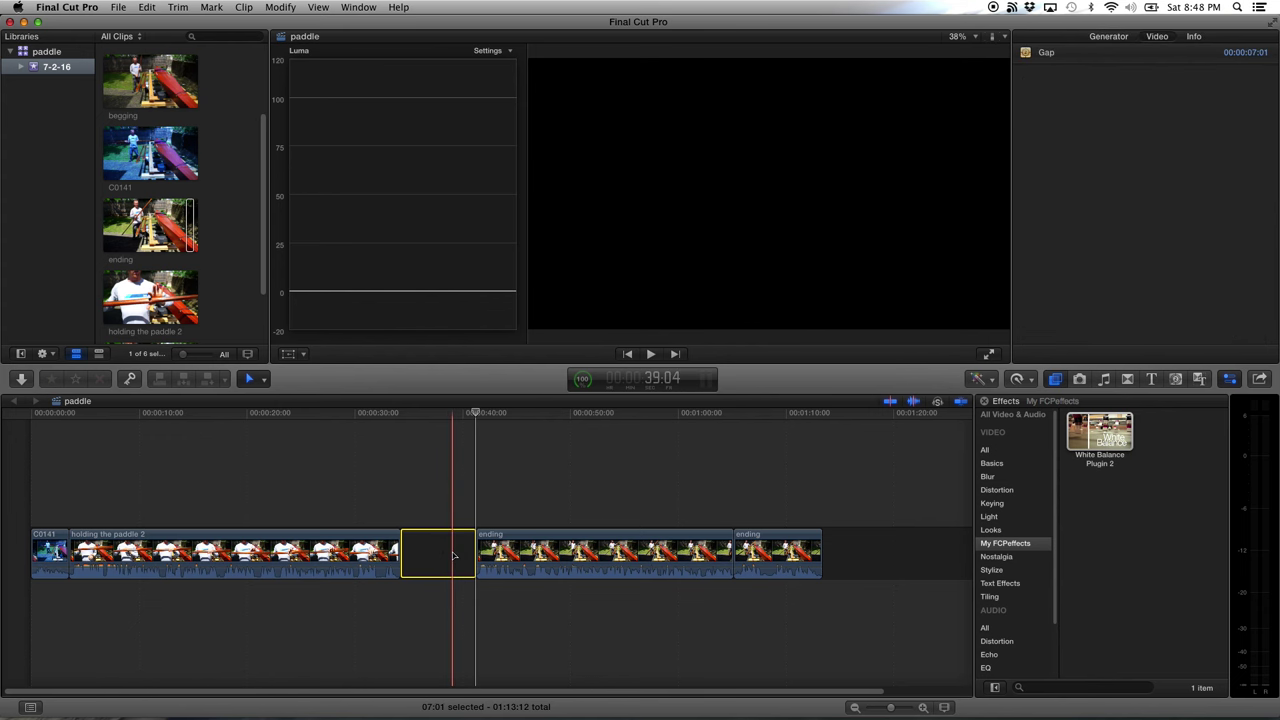
key(Delete)
Play the timeline from the end of "holding the paddle 2" through both "ending" segments and recheck the cut between them
click(346, 506)
key(space)
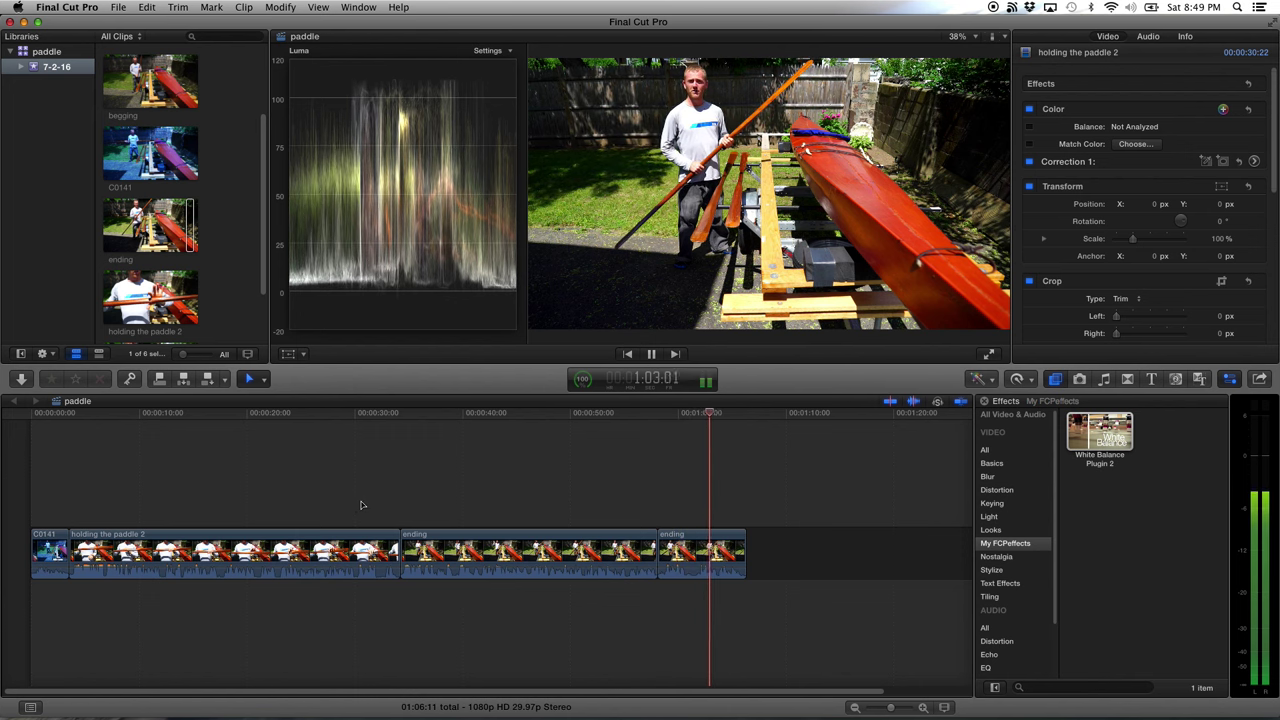
click(491, 480)
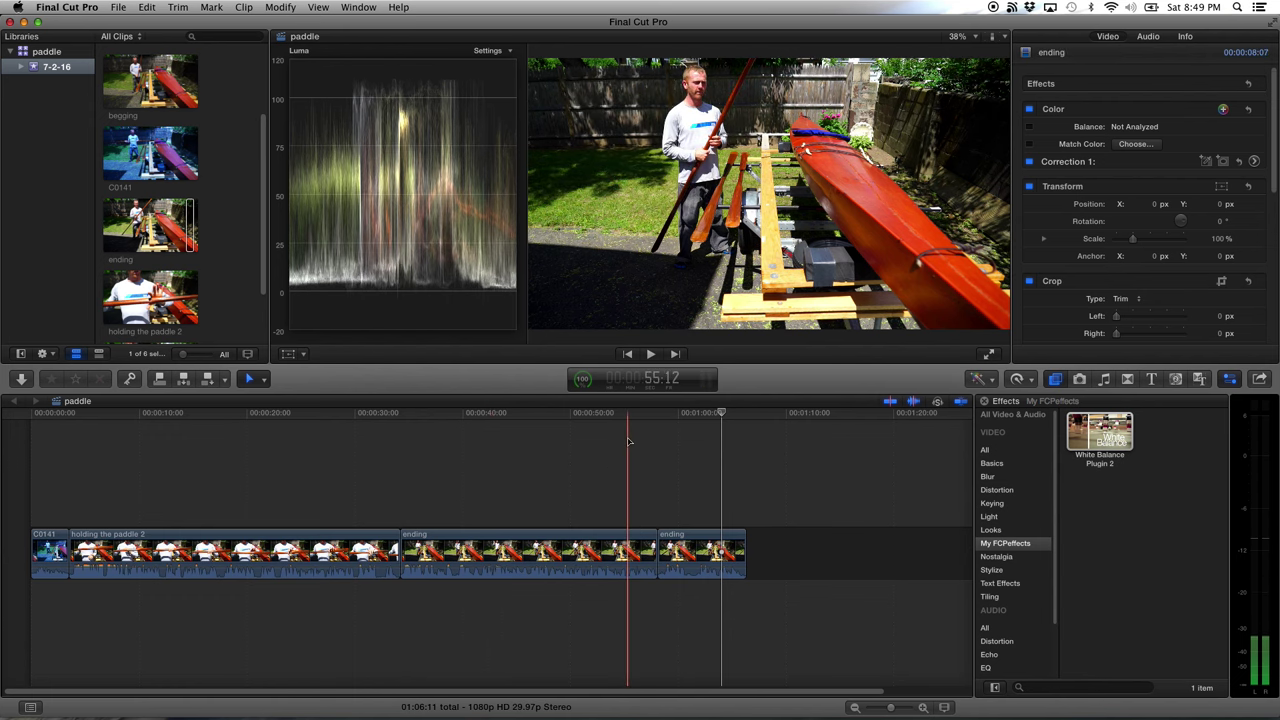
key(space)
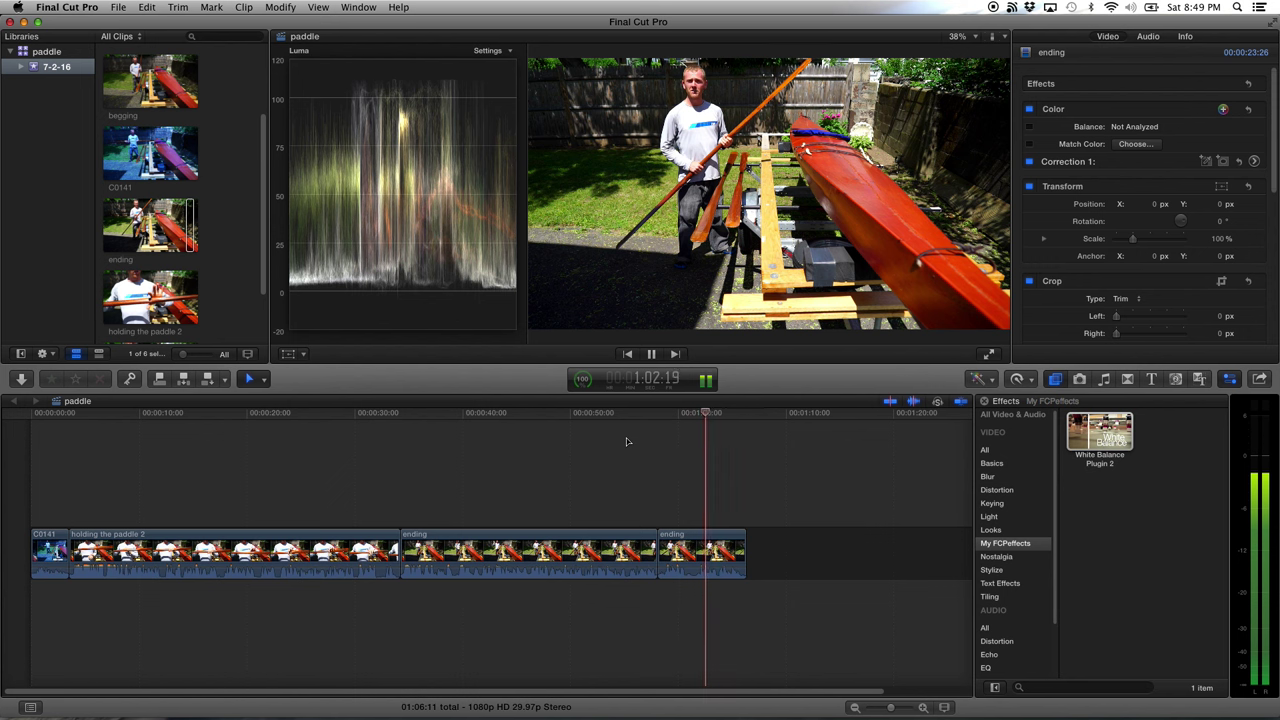
click(624, 444)
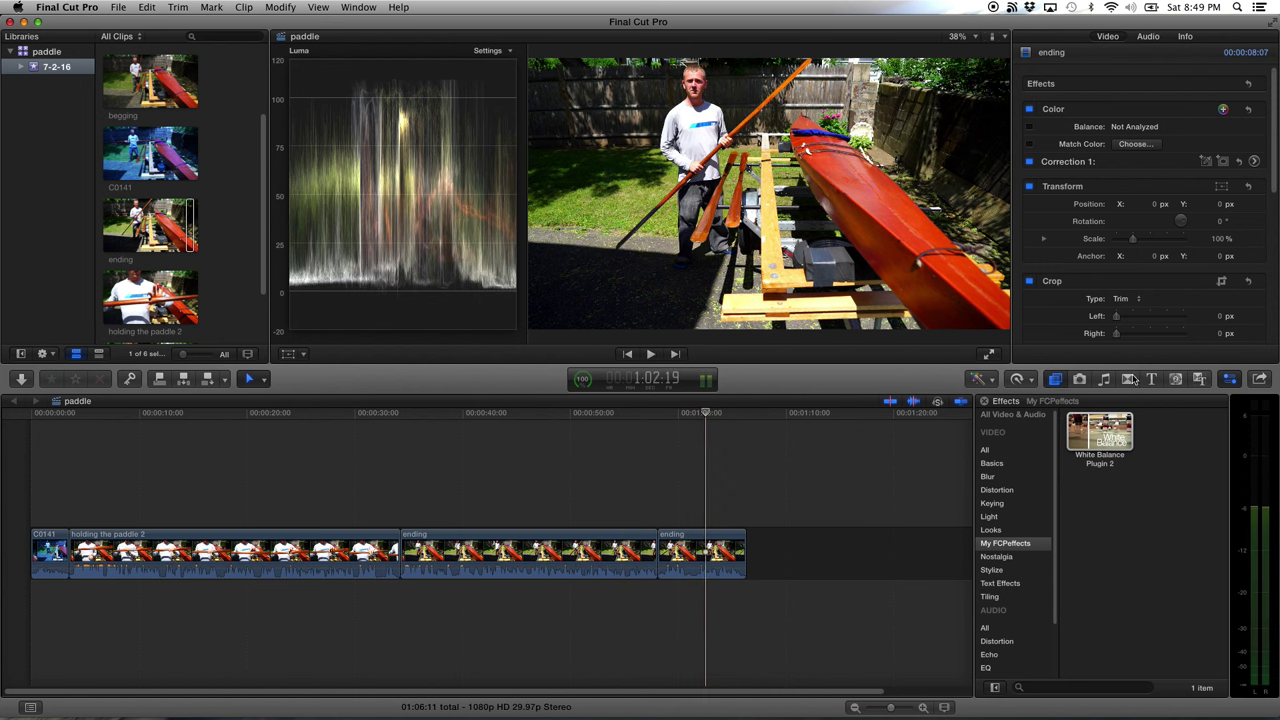
Try a Band wipe on the cut between the two "ending" segments, previewing it before removing it
click(1129, 380)
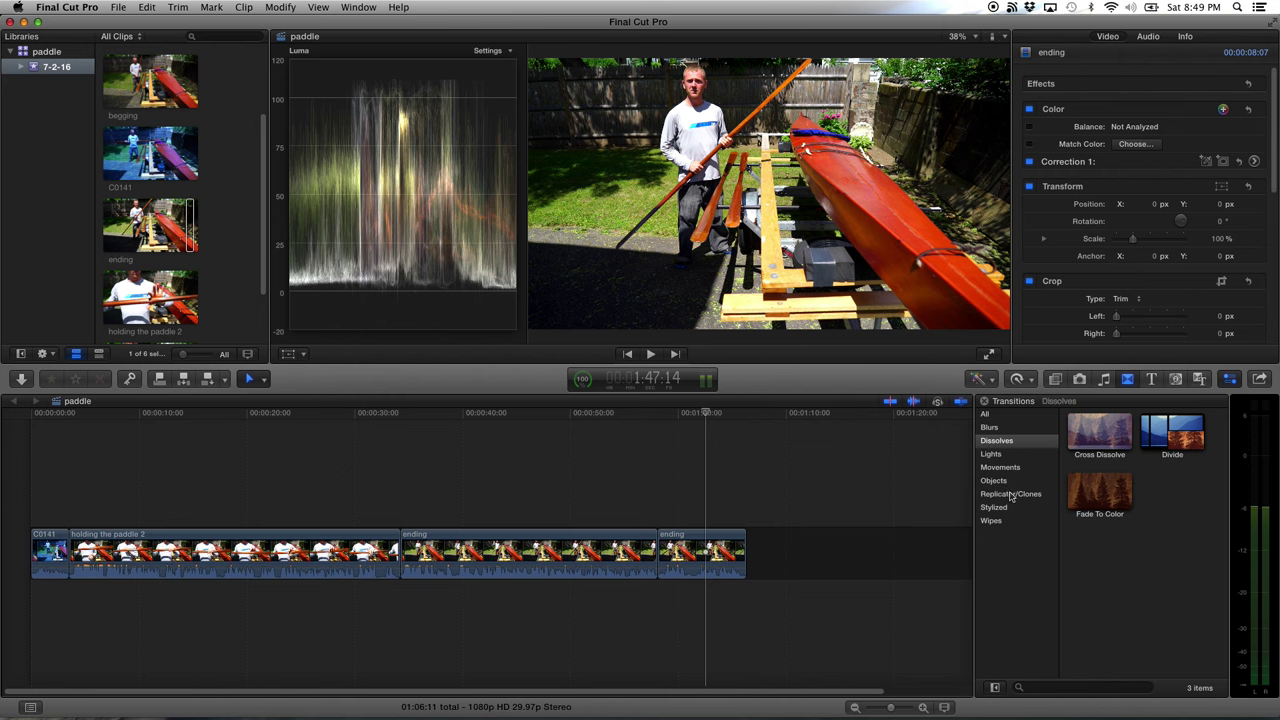
click(991, 521)
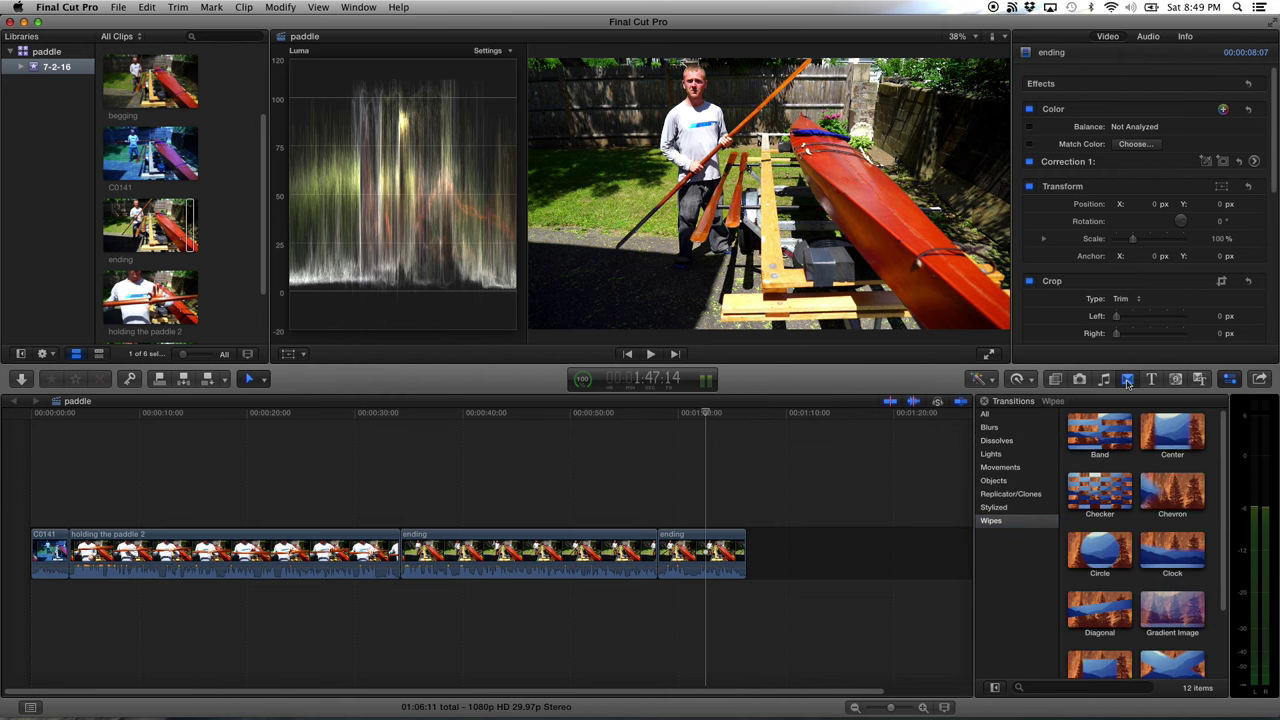
mouse_move(1099, 432)
mouse_down()
mouse_move(776, 568)
mouse_move(648, 572)
mouse_move(651, 557)
mouse_up()
key(space)
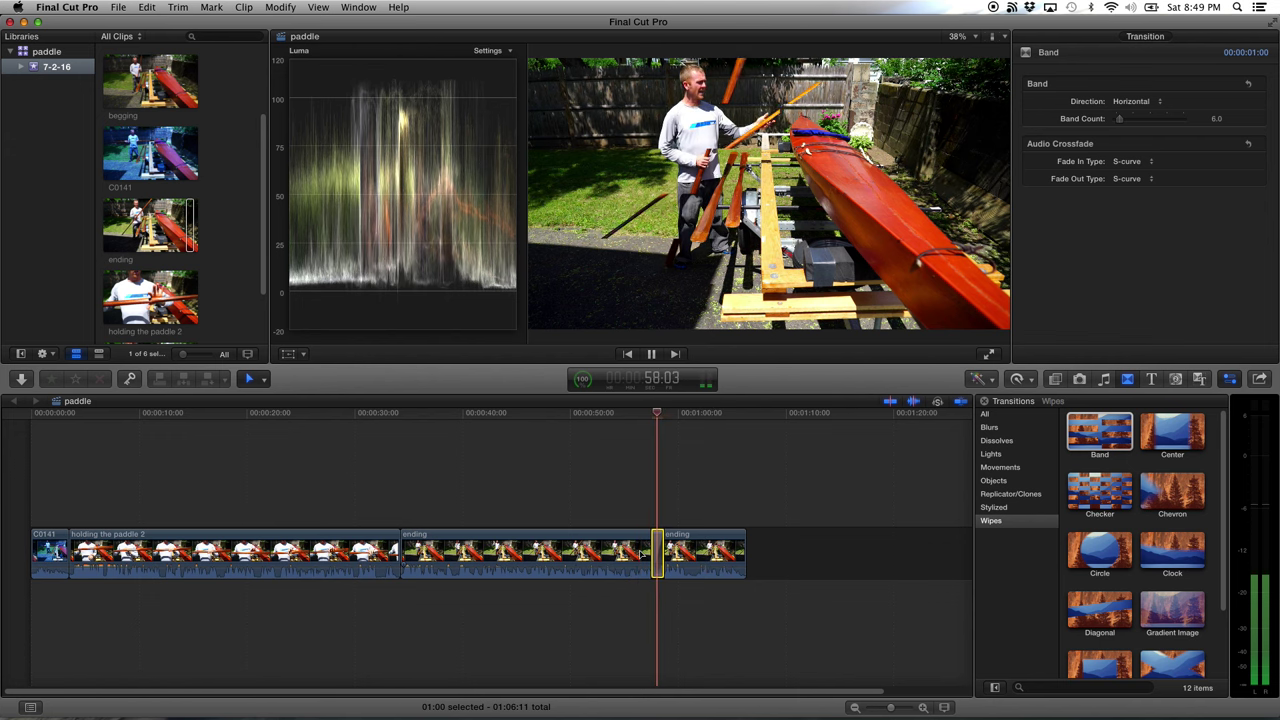
click(651, 600)
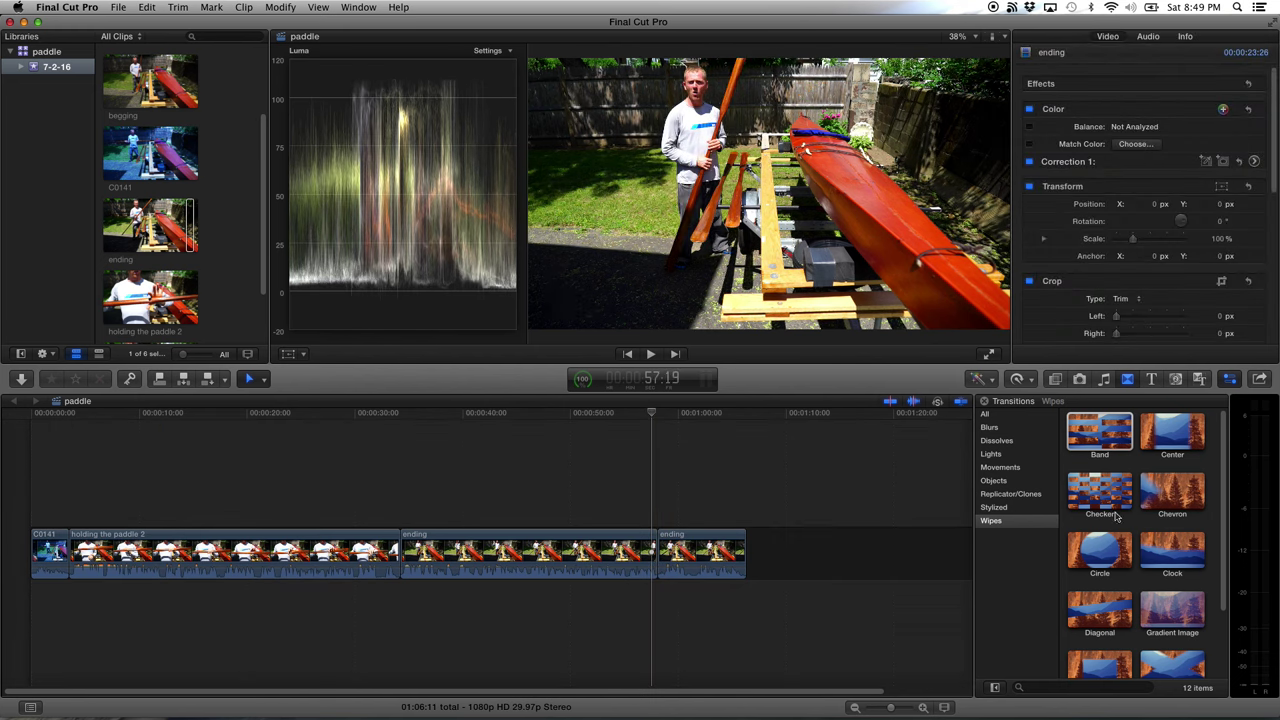
Try a Diagonal wipe on the cut between the two "ending" segments, previewing it before removing it
drag(1112, 608, 656, 550)
key(space)
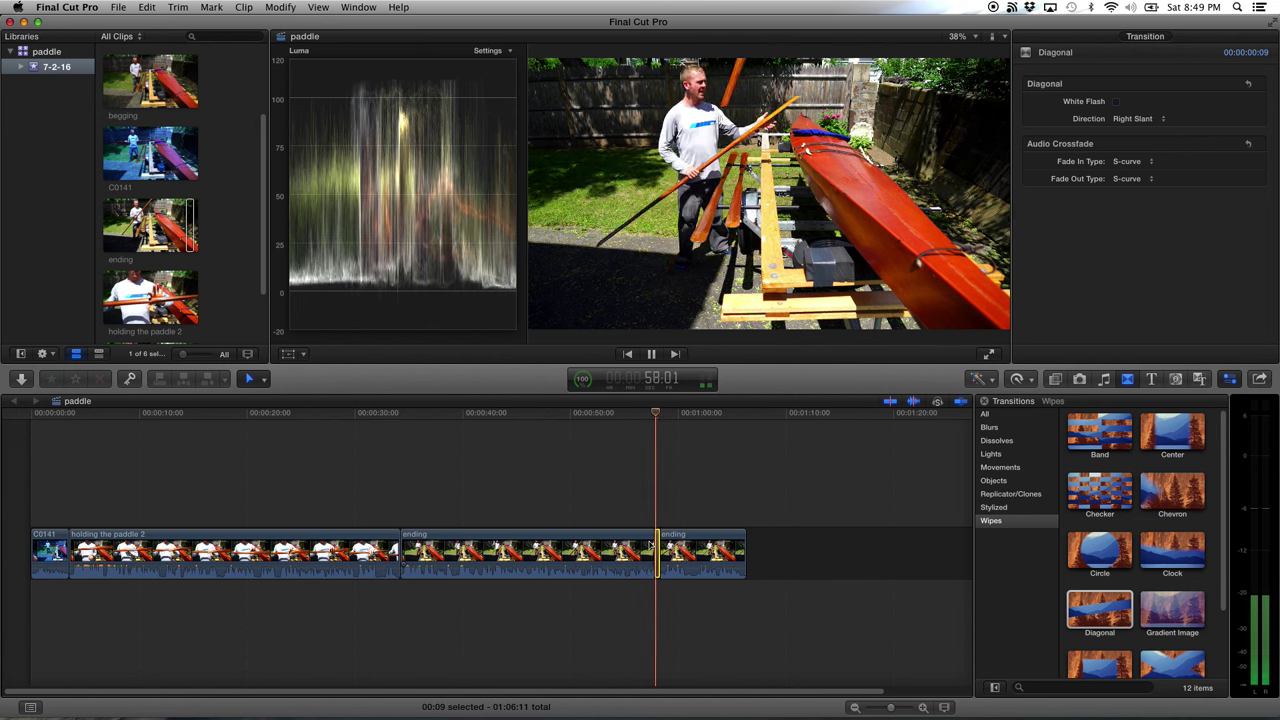
click(656, 600)
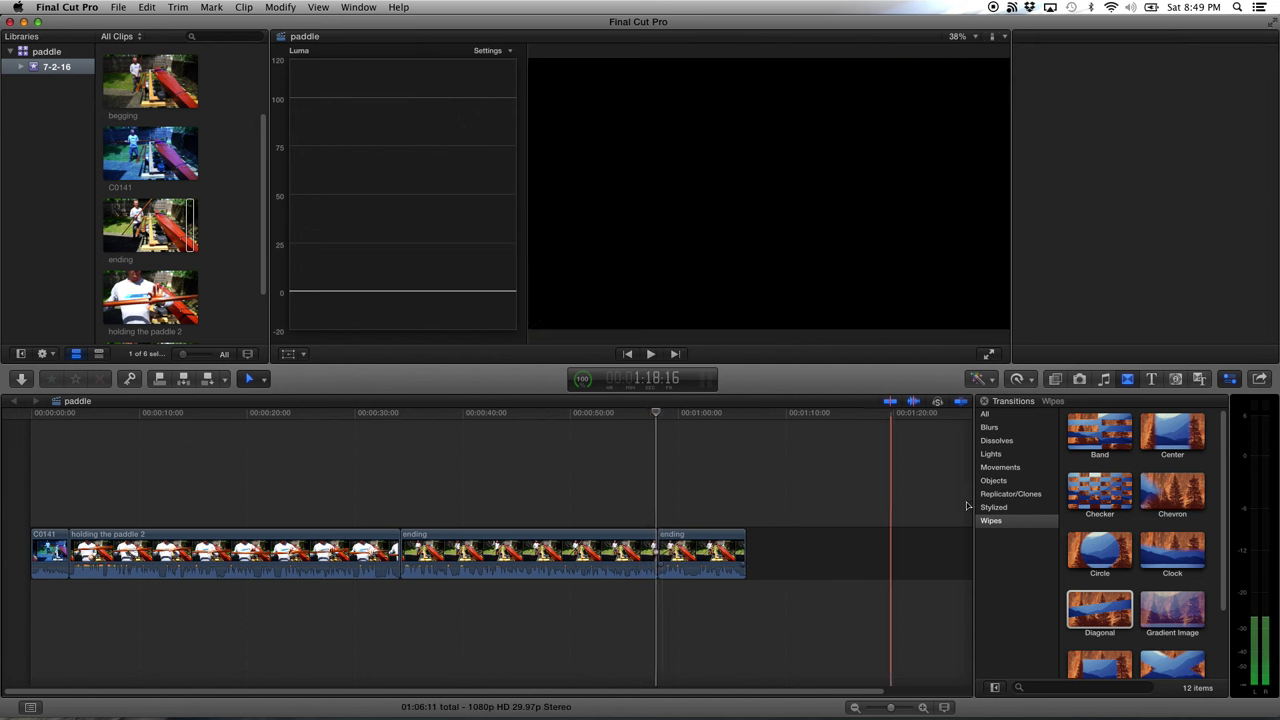
Try a Cross Dissolve on the cut between the two "ending" segments, previewing it before removing it
click(986, 440)
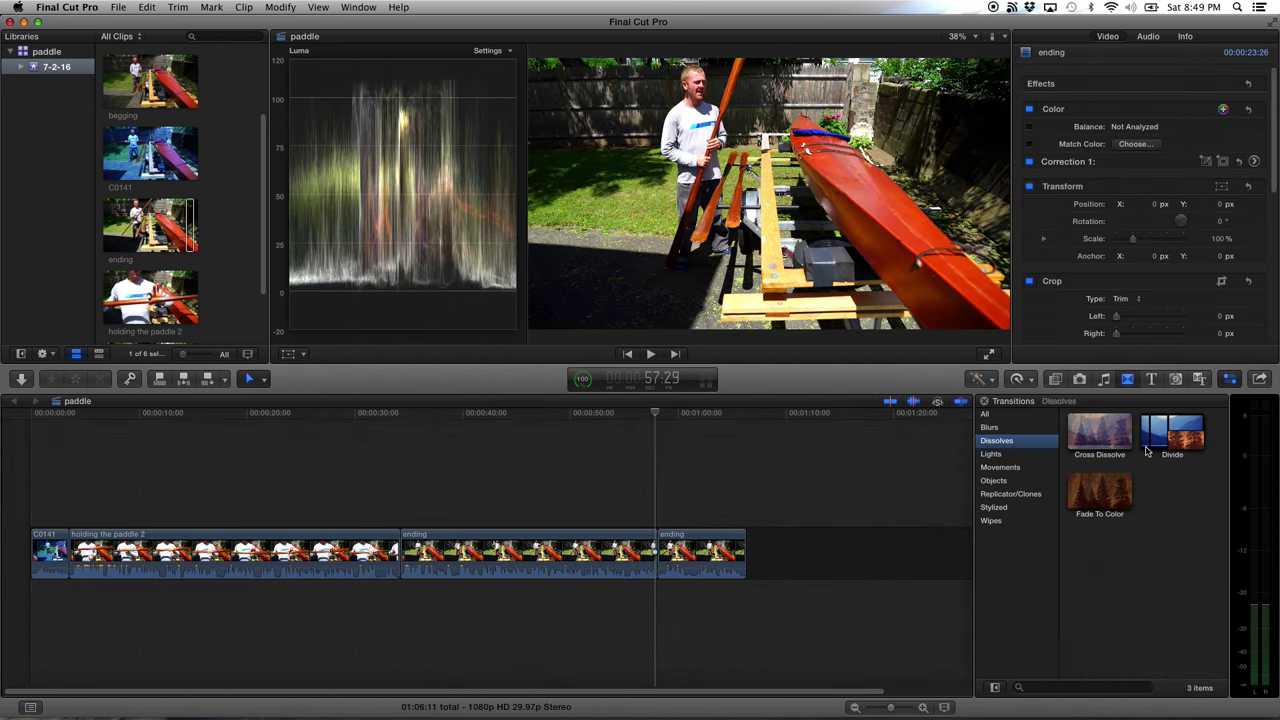
drag(1110, 440, 656, 552)
key(space)
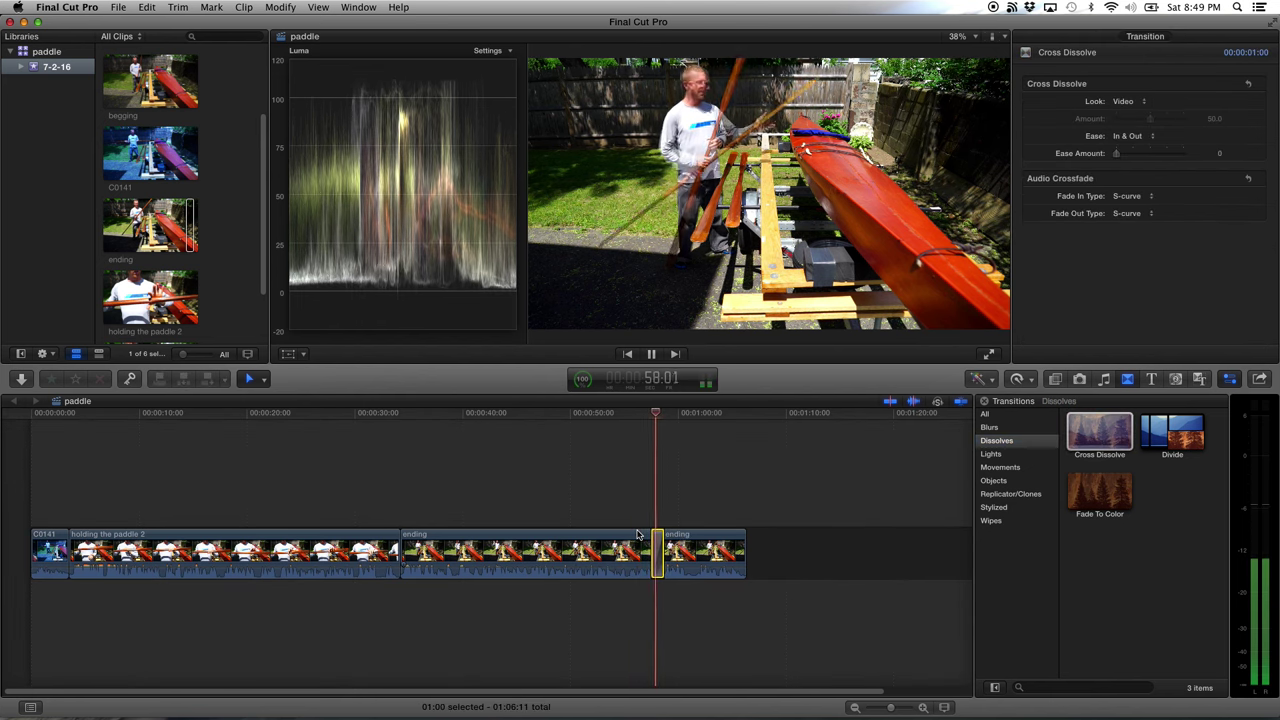
key(space)
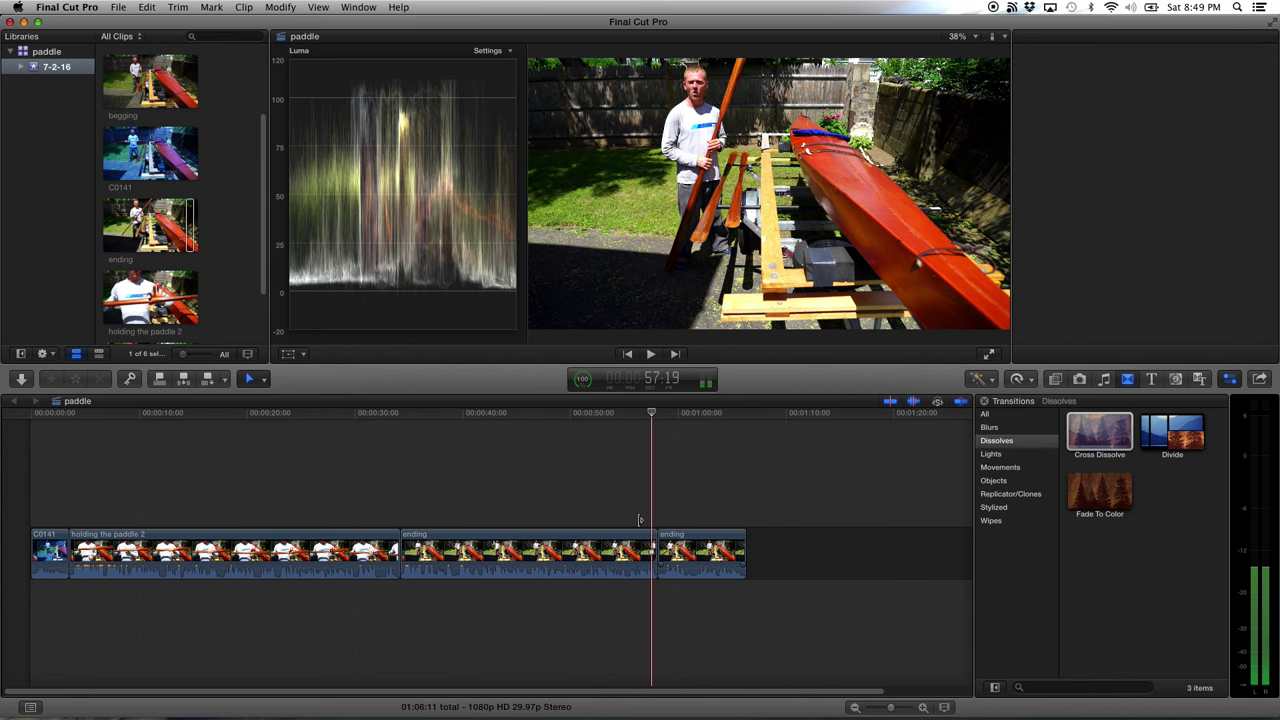
Replay the plain cut between the two "ending" segments
key(super+4)
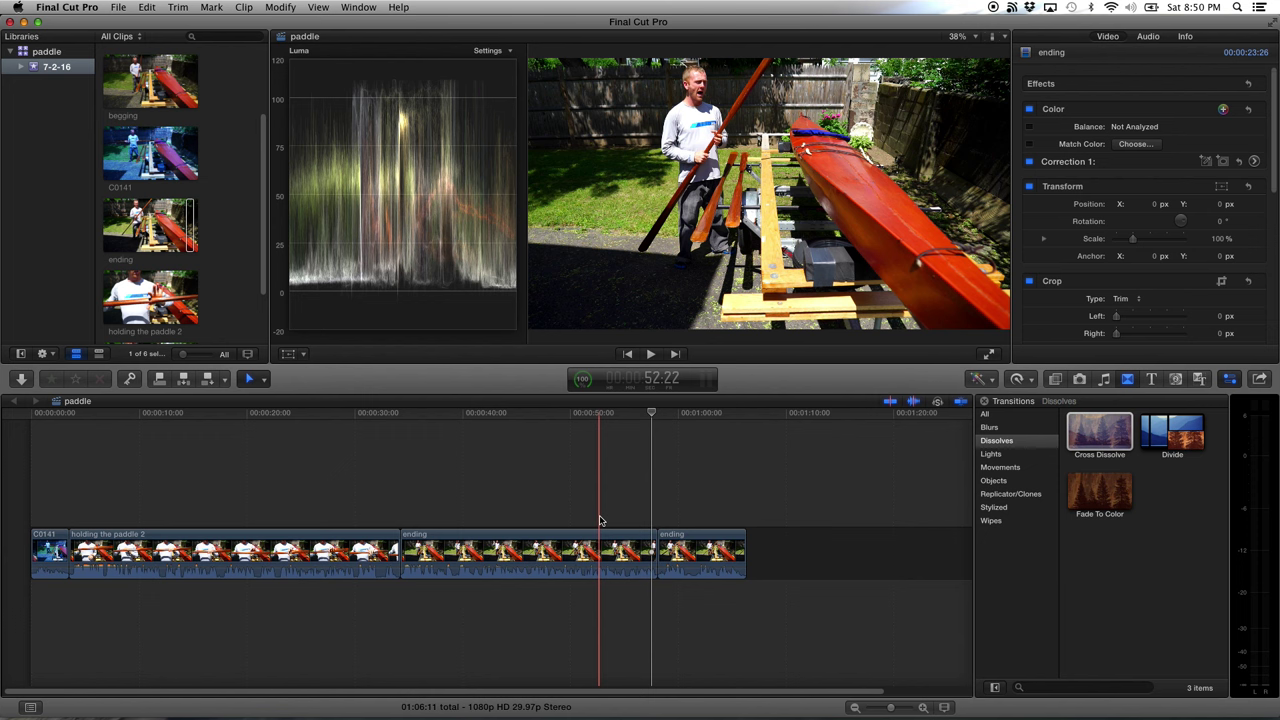
key(space)
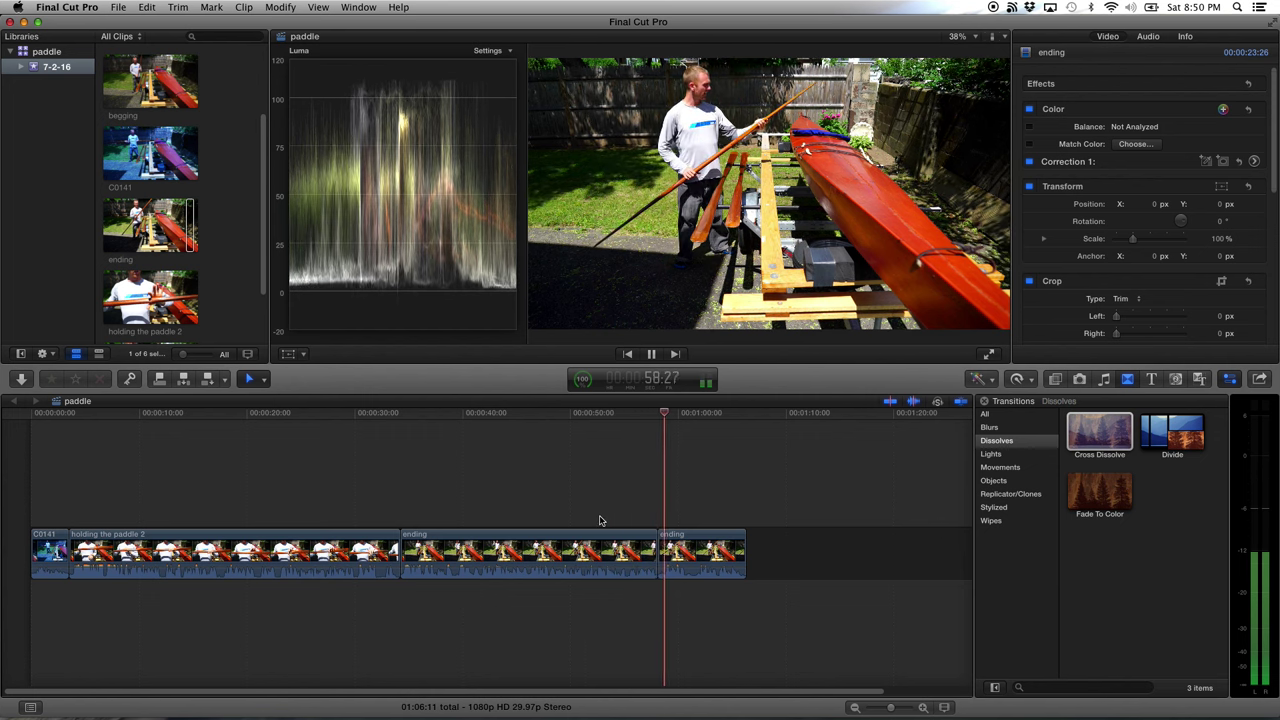
key(space)
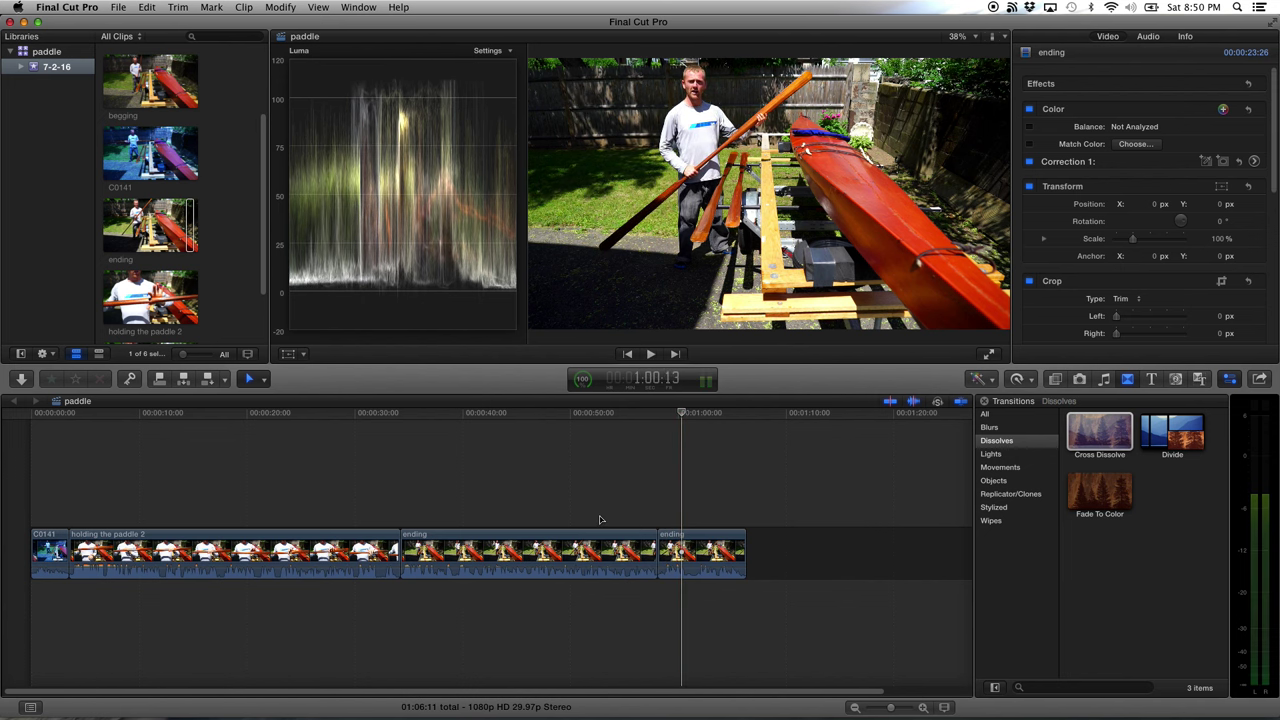
Skim the source clips of the 7-2-16 event for footage that could cover the cut
scroll(232, 284, up, 3)
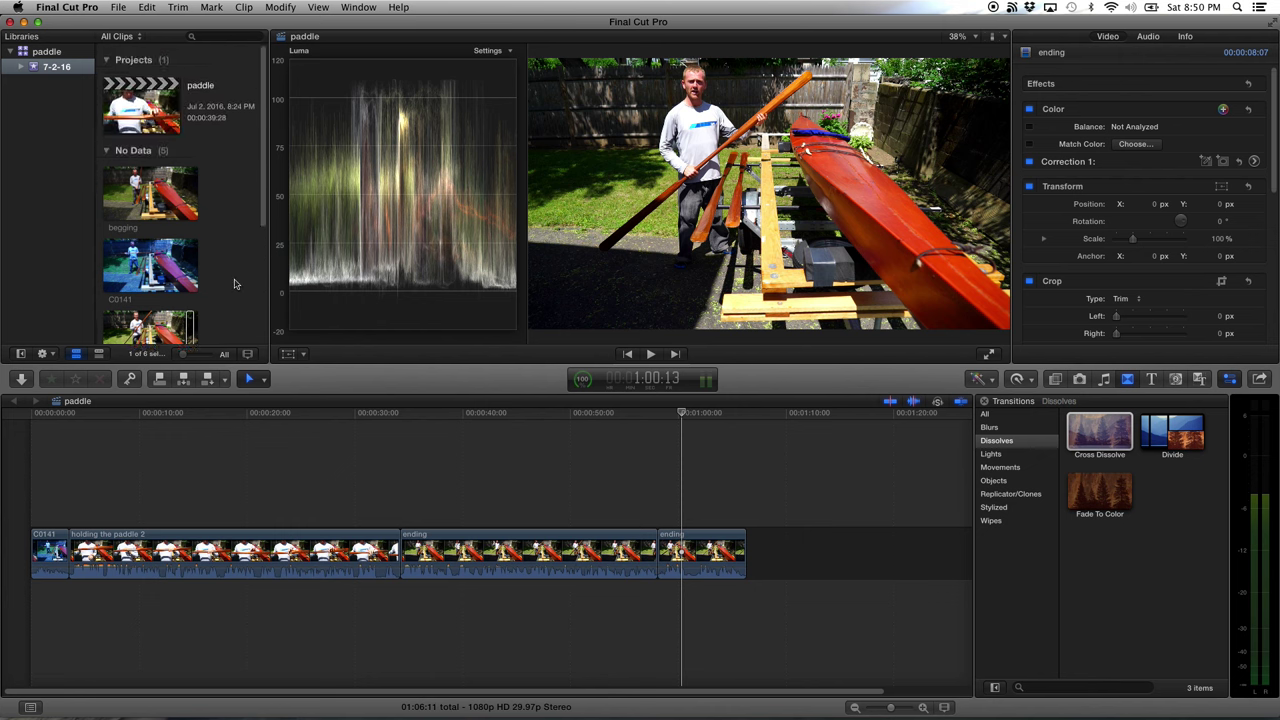
scroll(233, 282, down, 3)
click(157, 240)
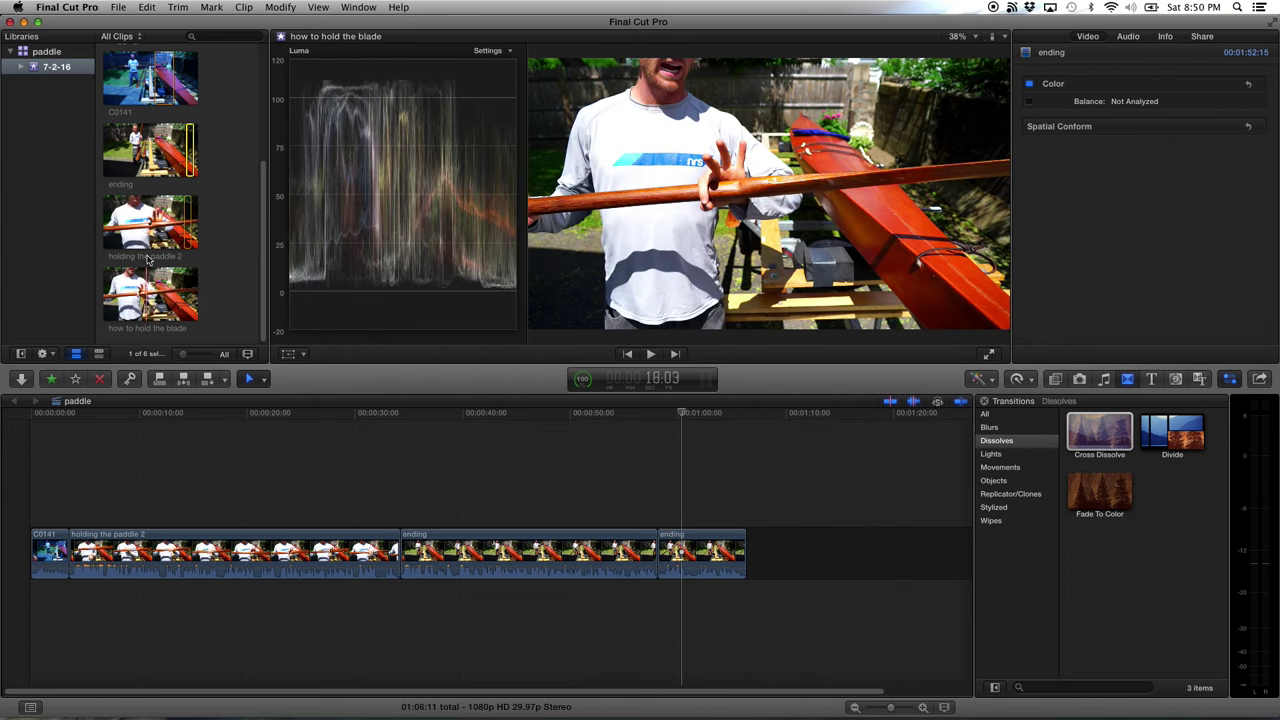
key(space)
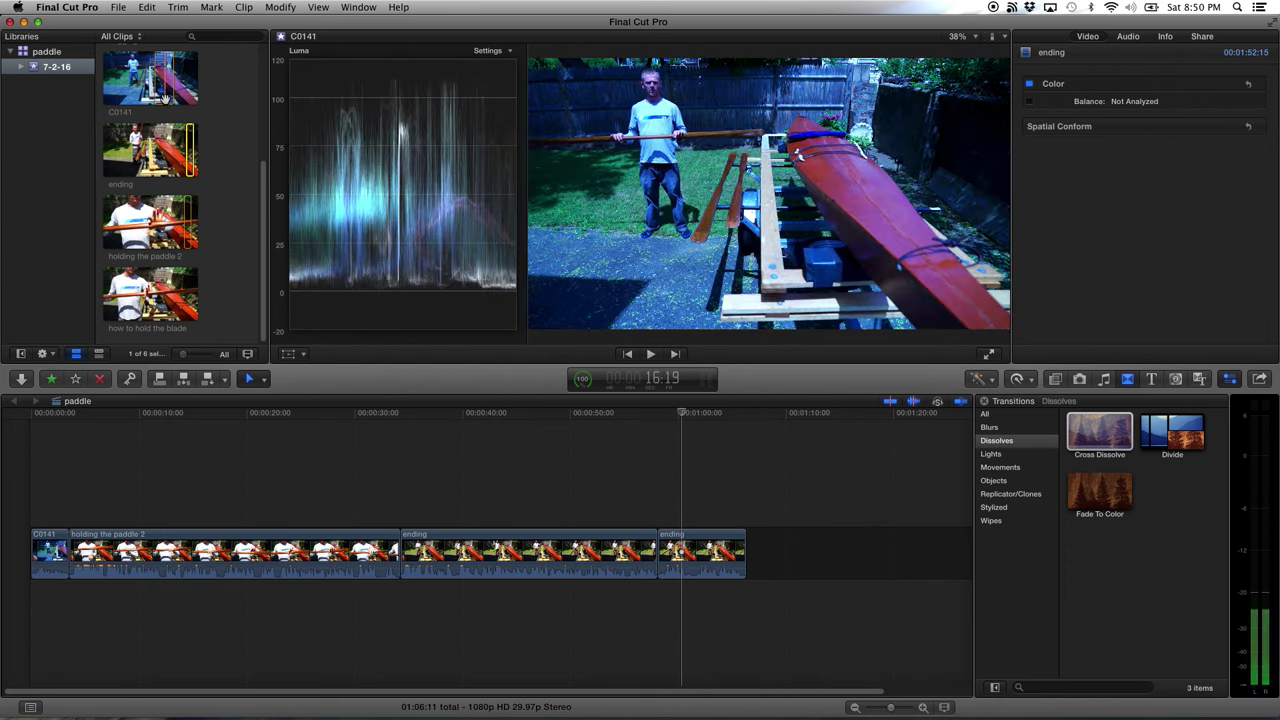
scroll(234, 218, up, 3)
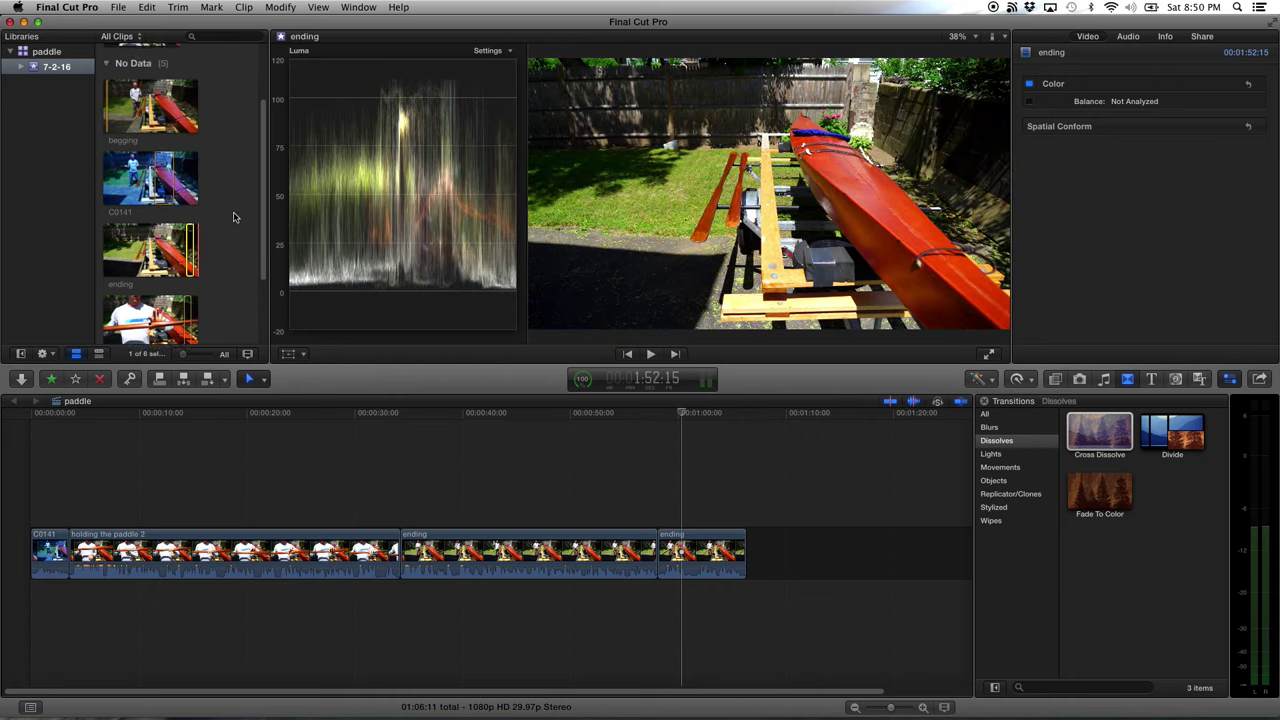
click(197, 175)
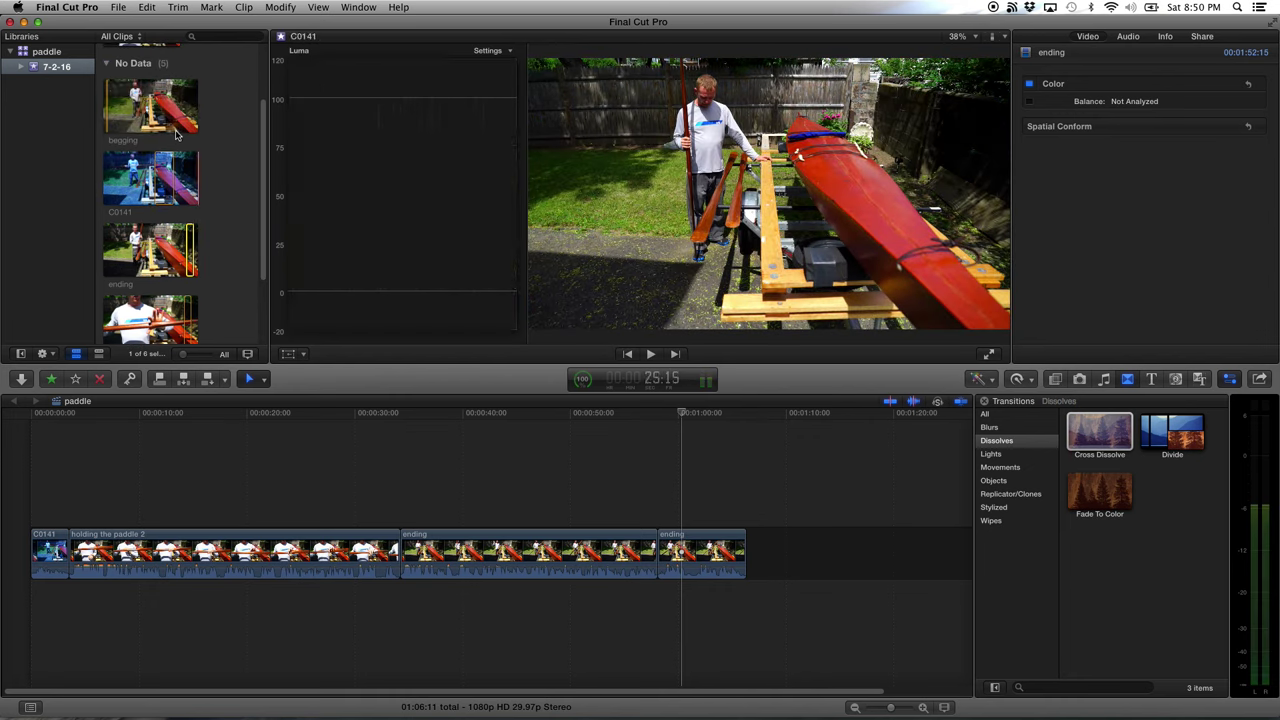
key(space)
scroll(204, 174, up, 2)
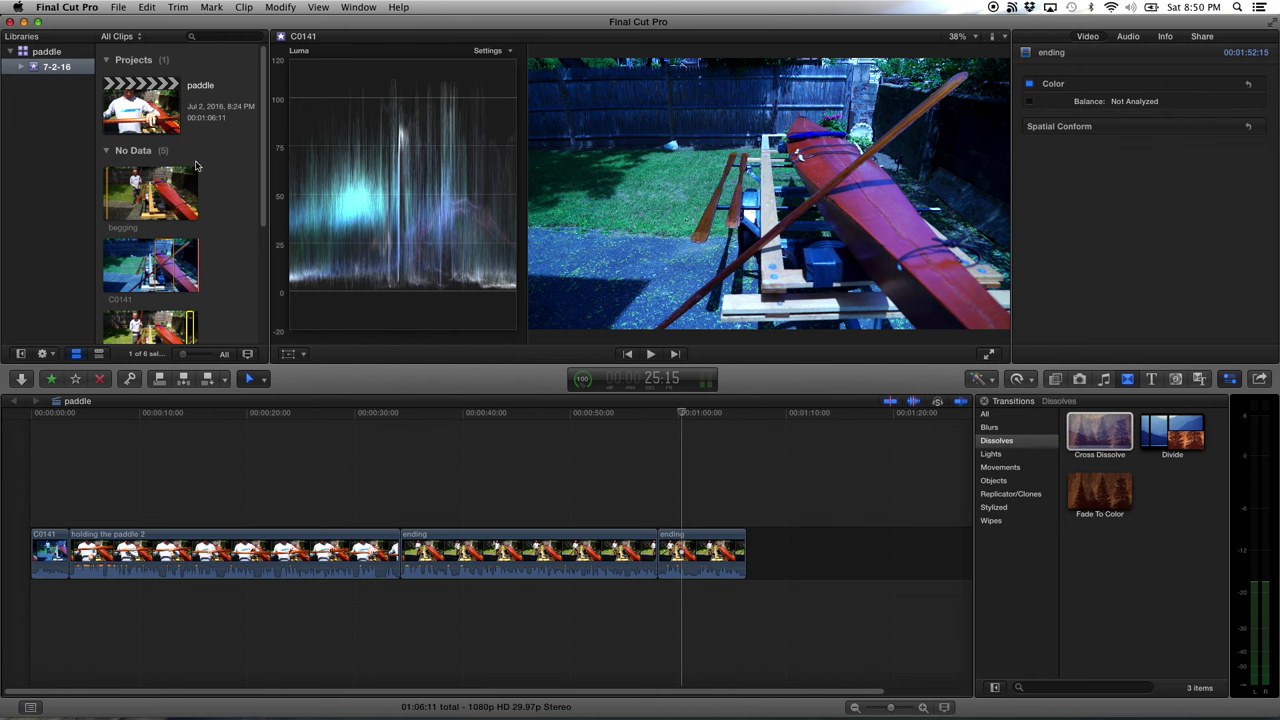
scroll(234, 237, down, 5)
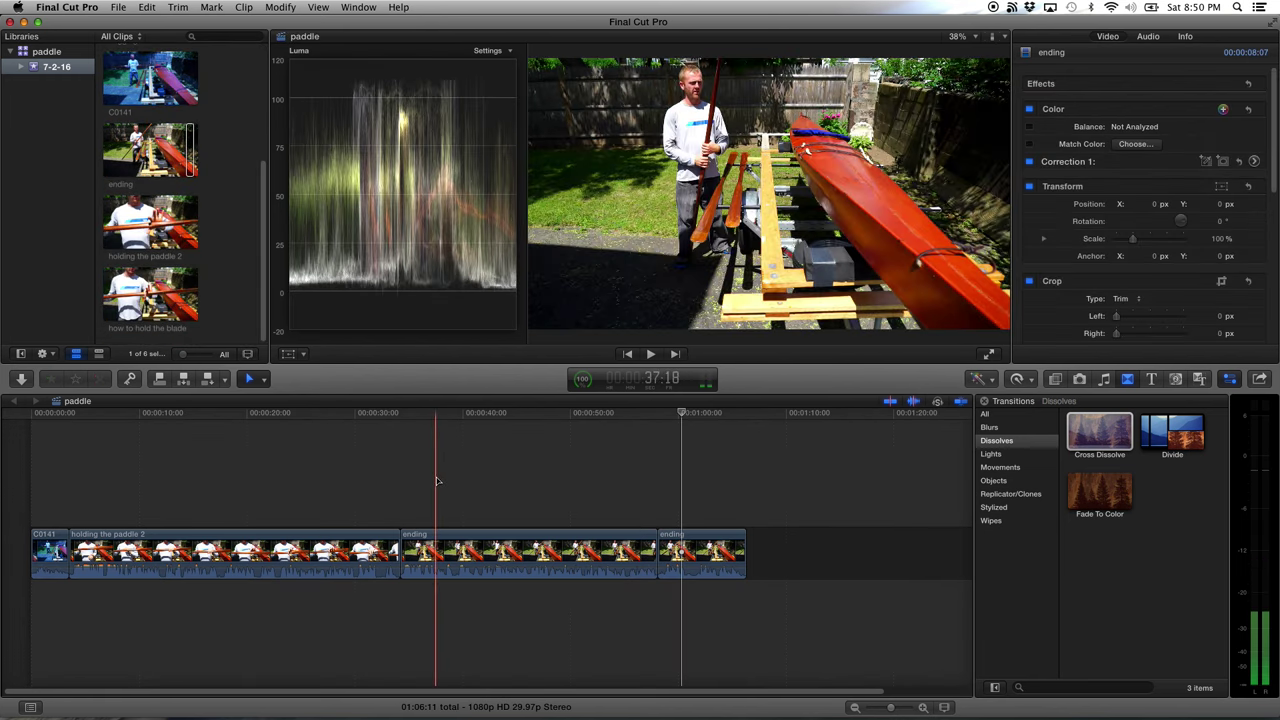
Play across the cut from "holding the paddle 2" into the first "ending" segment, and across the cut between both "ending" segments
key(super+minus)
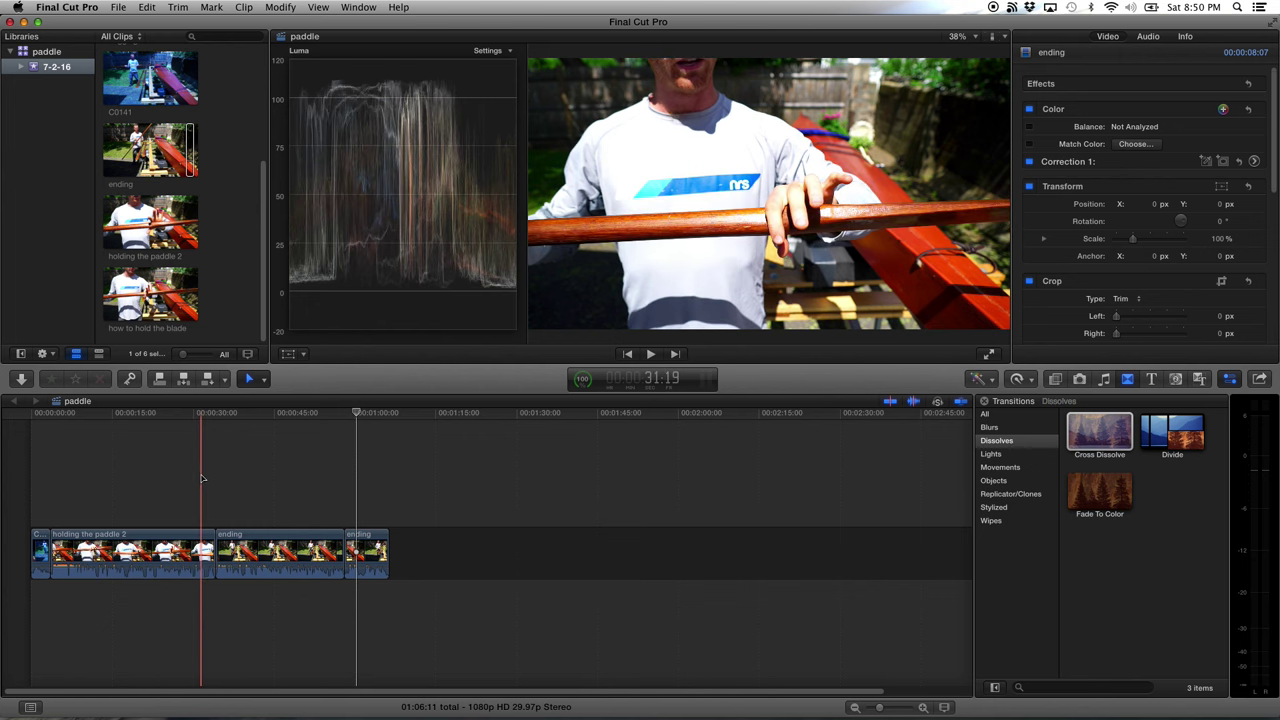
key(space)
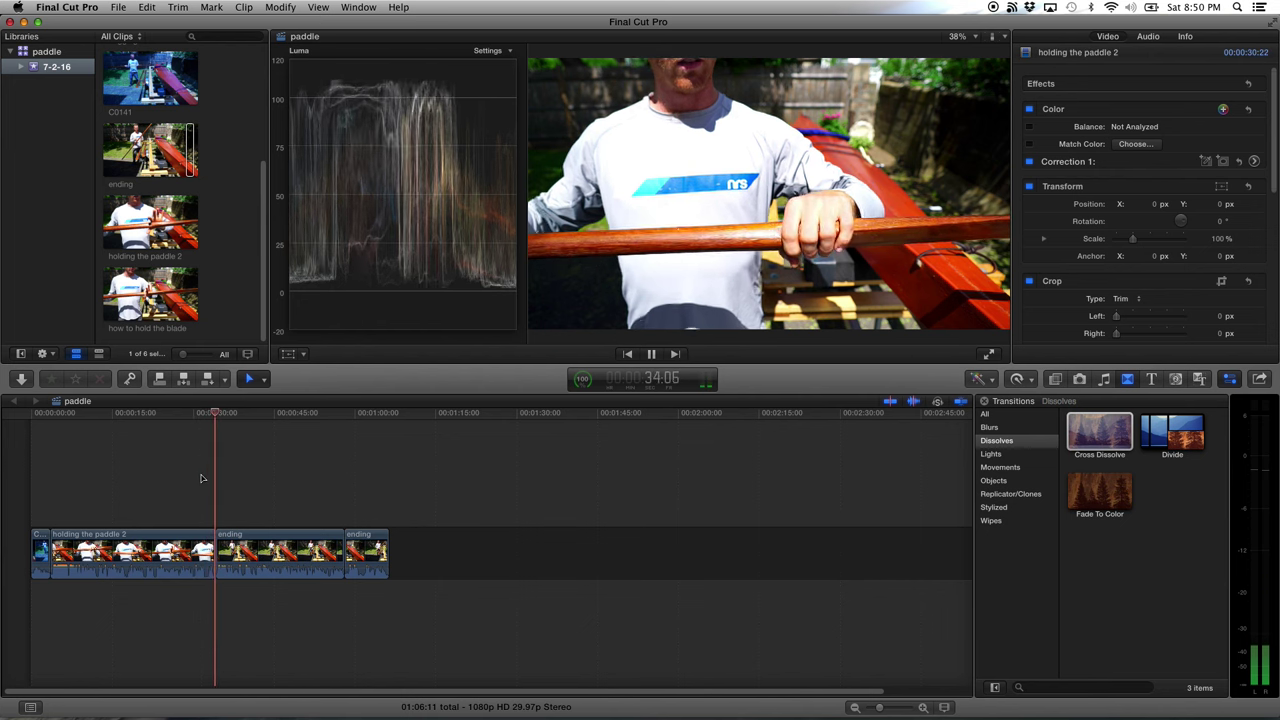
key(space)
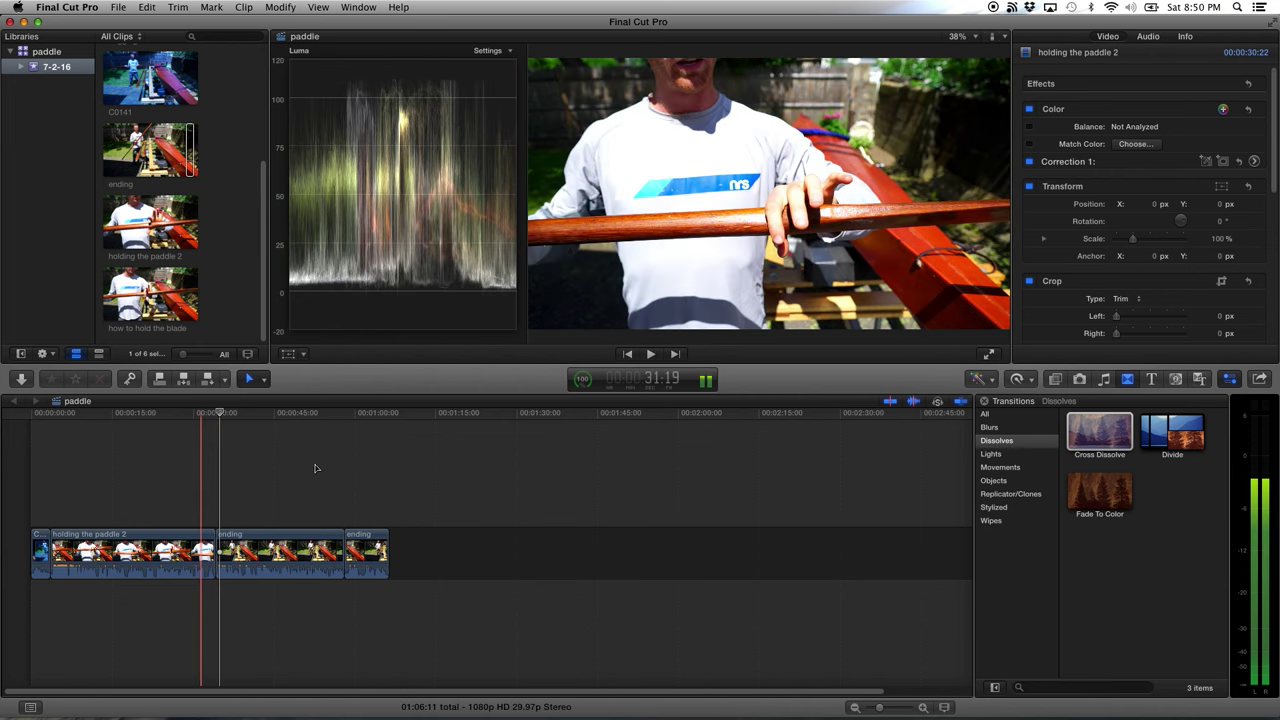
key(space)
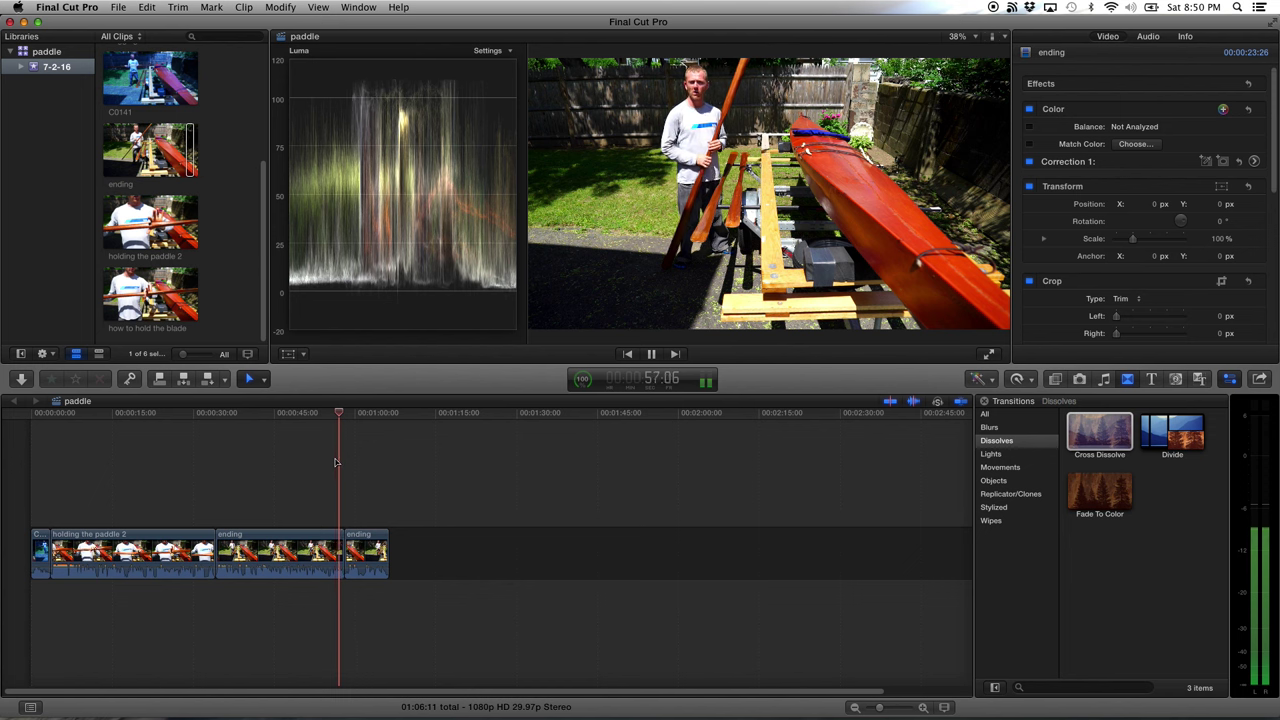
key(space)
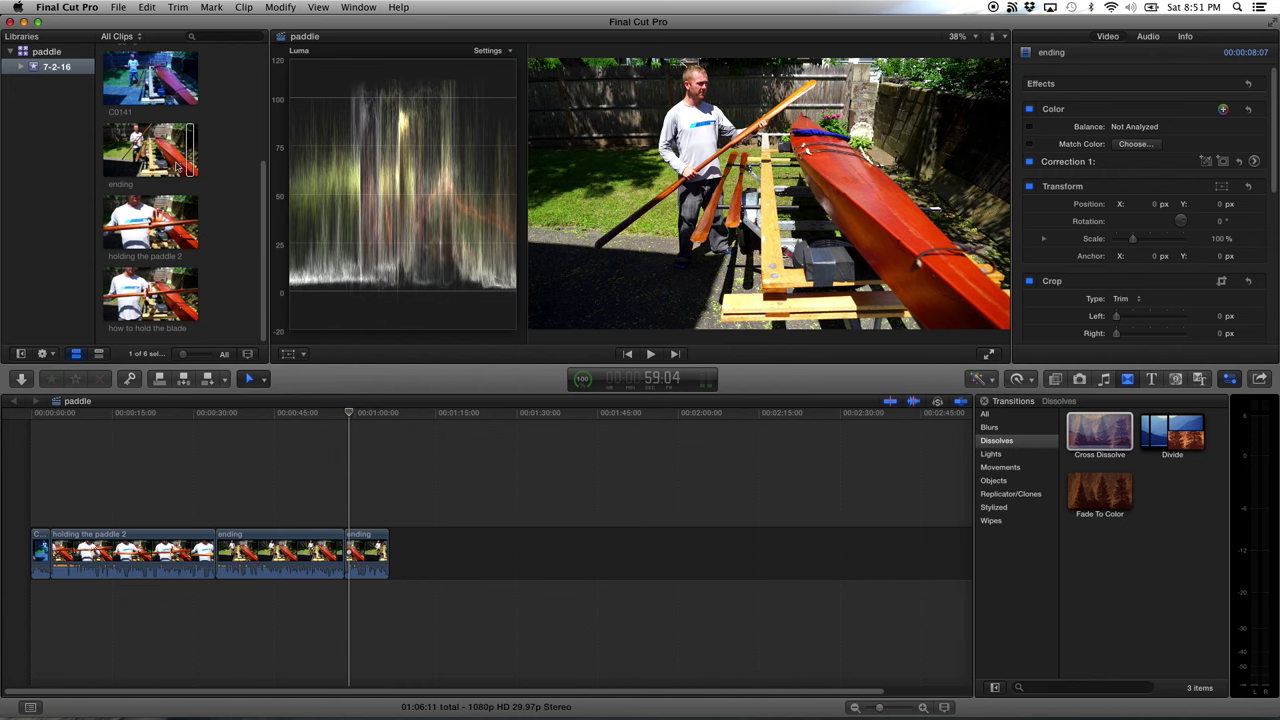
Connect a piece of "holding the paddle 2" about 1 second long above the start of the second "ending" segment
click(143, 222)
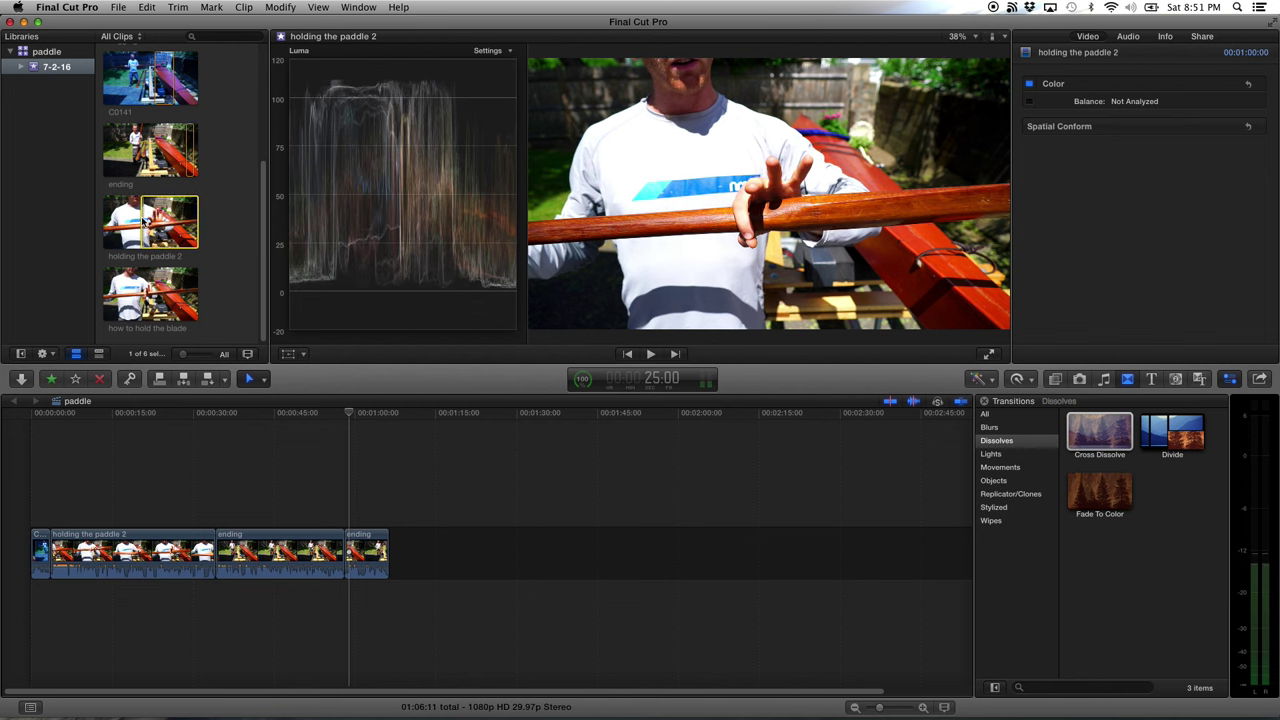
key(q)
click(350, 486)
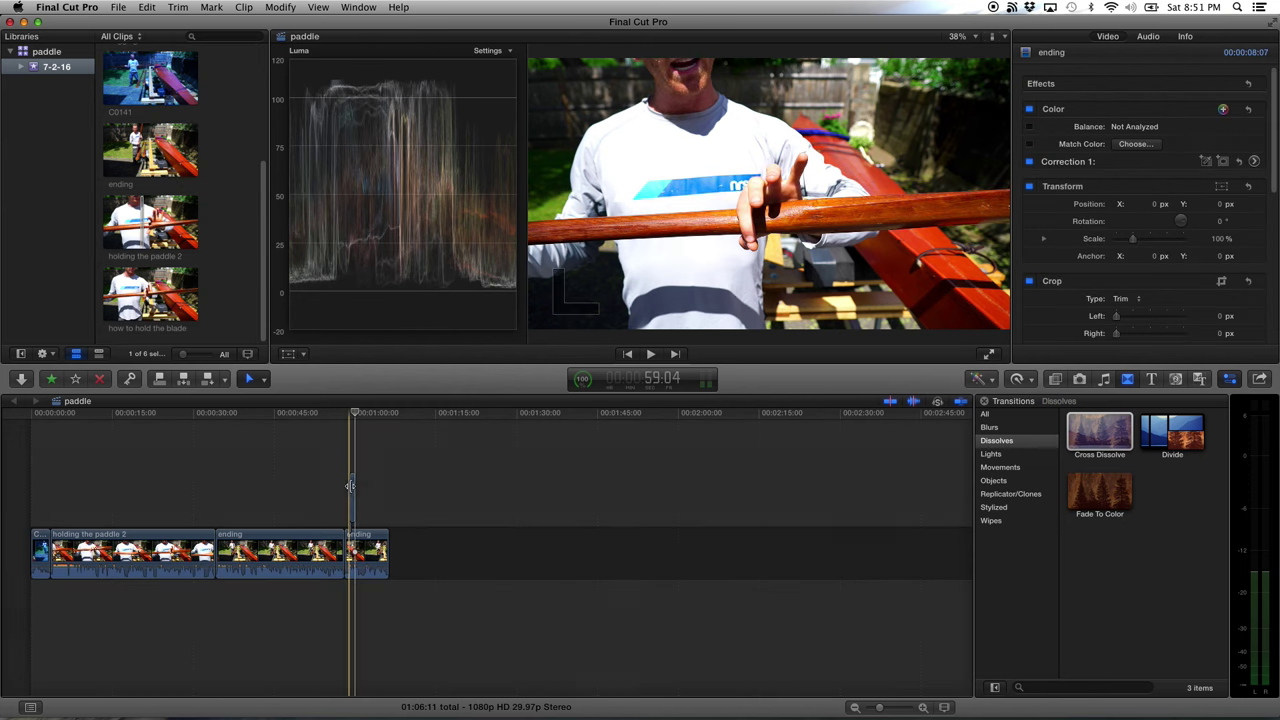
key(super+equal)
key(super+equal)
key(super+equal)
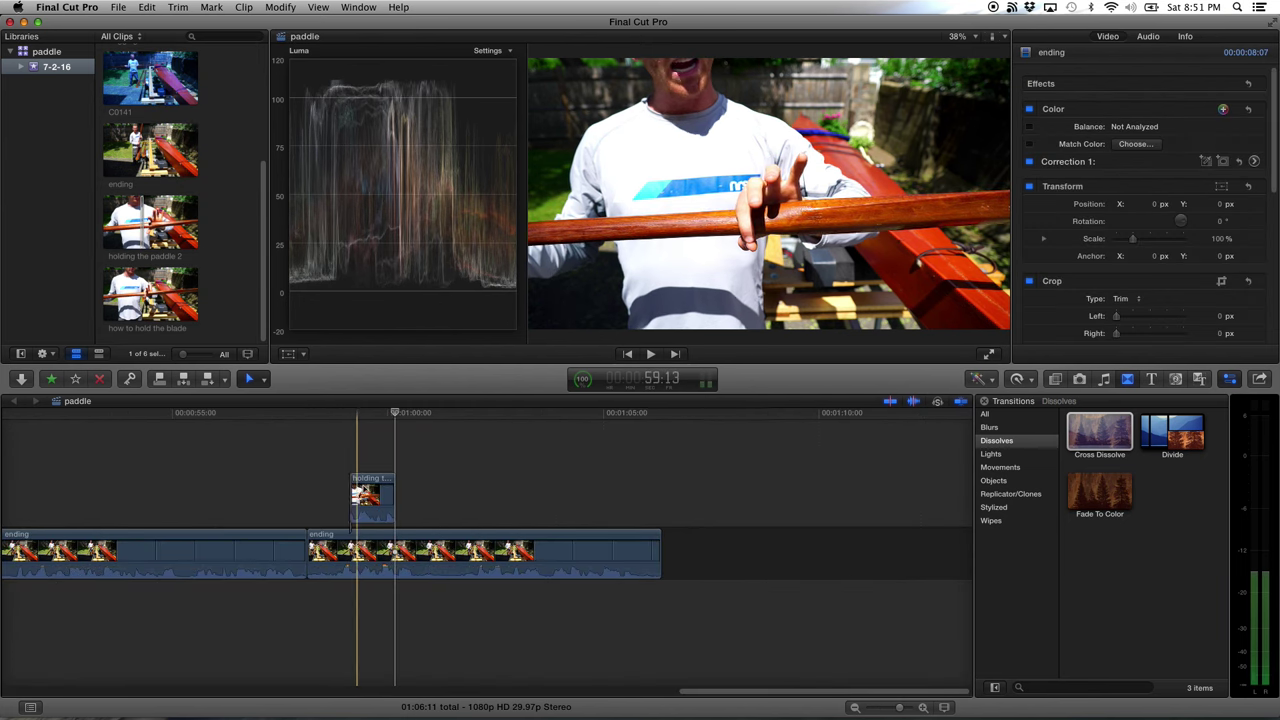
drag(371, 495, 328, 495)
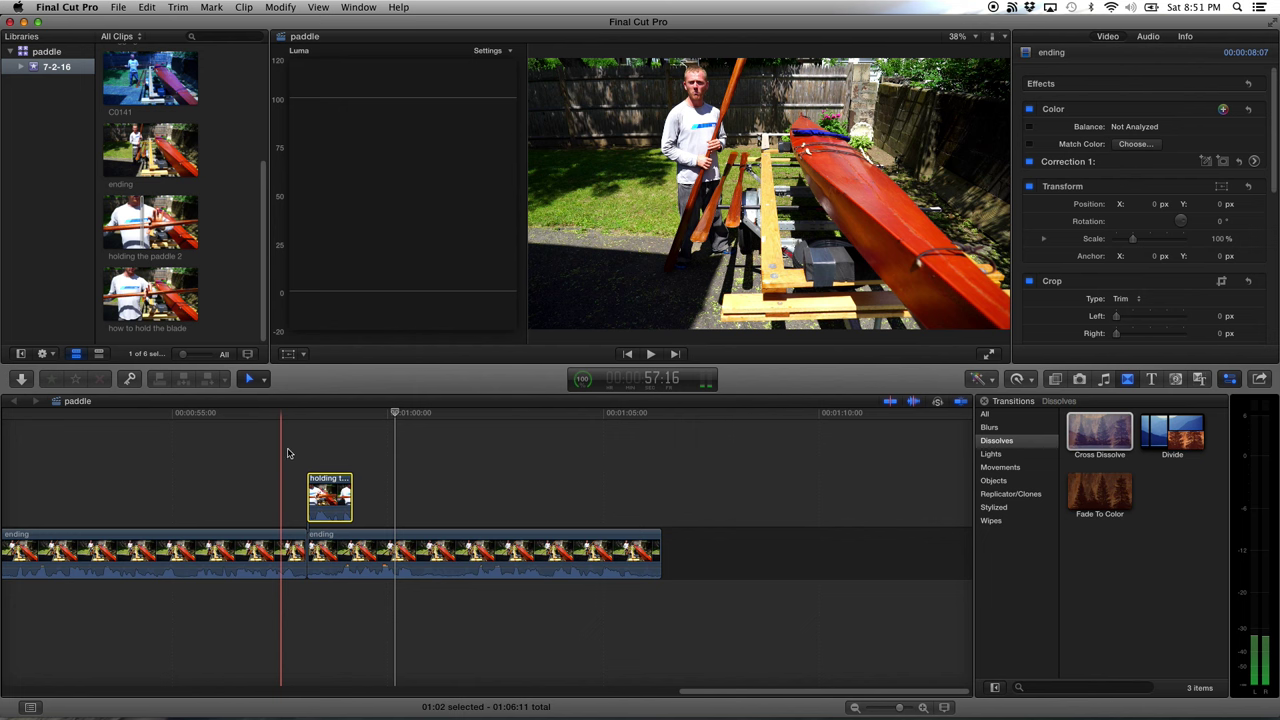
Preview the connected "holding the paddle 2" cutaway over the cut and delete it
key(space)
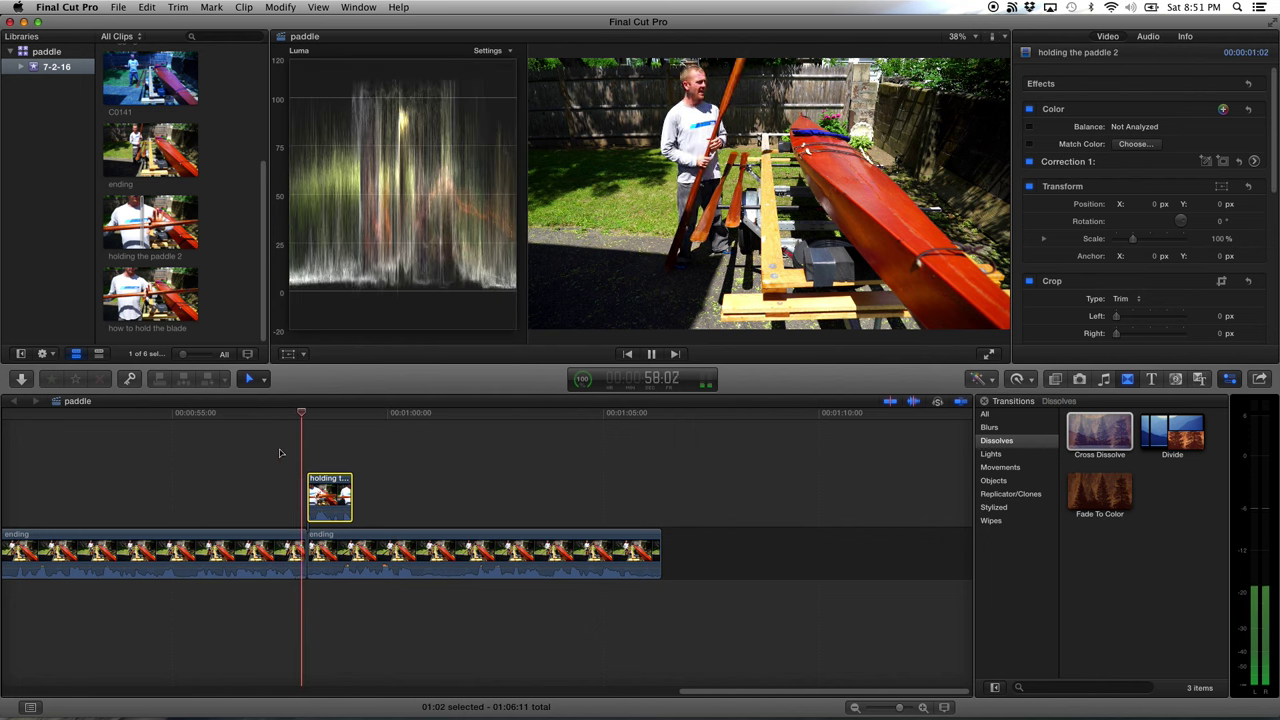
key(space)
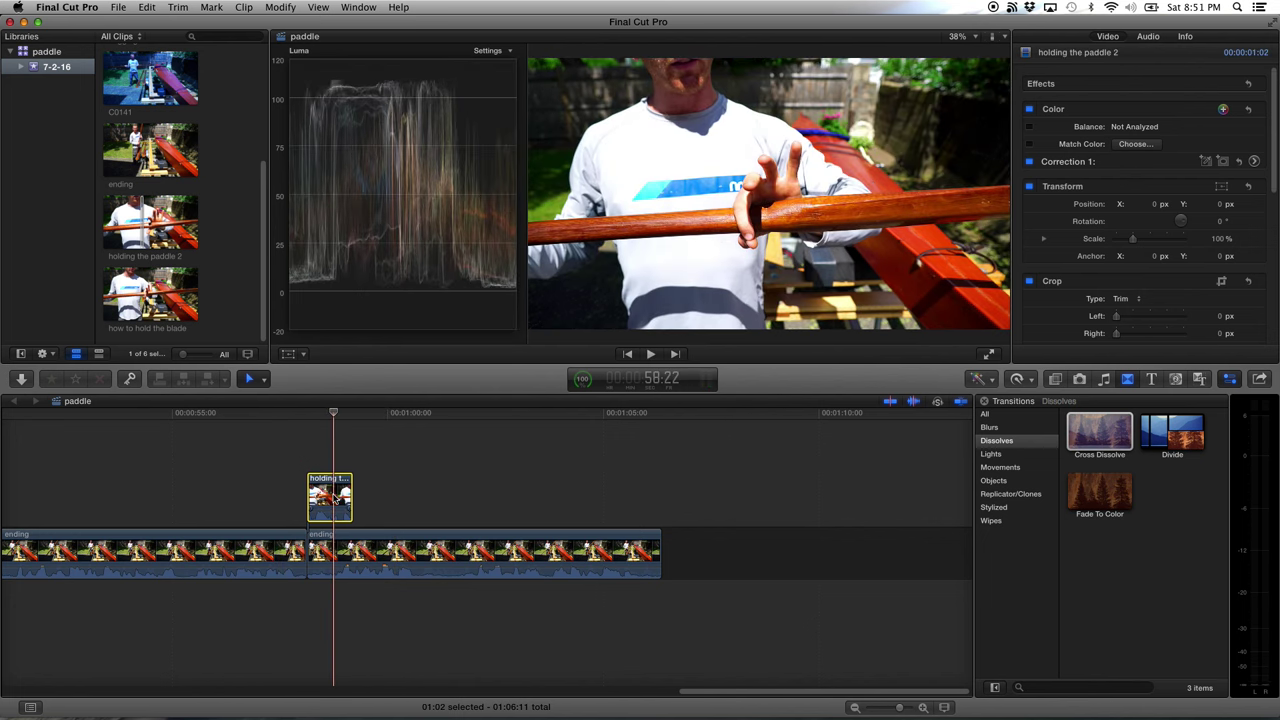
key(Delete)
Switch to Finder and import the cool-ocean-swirl-water-waves image from the "thumbnail" folder inside "young people kayaing" into the 7-2-16 event
key(super+Tab)
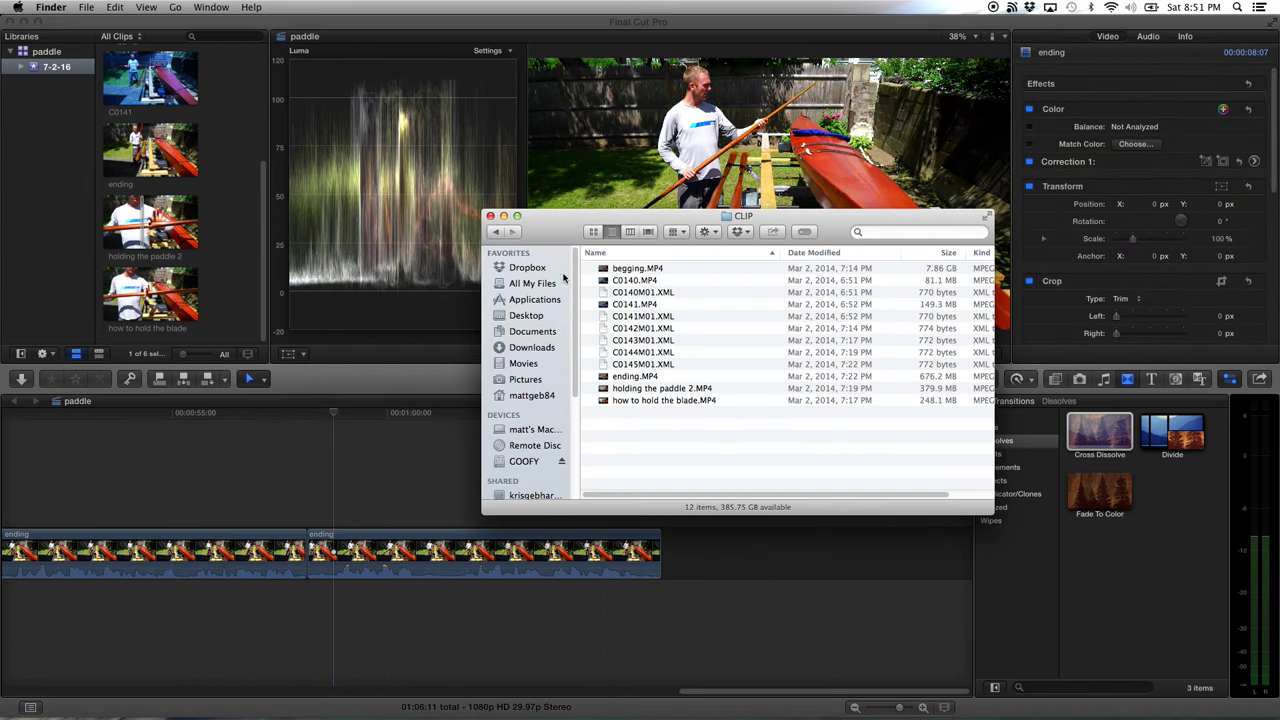
click(497, 231)
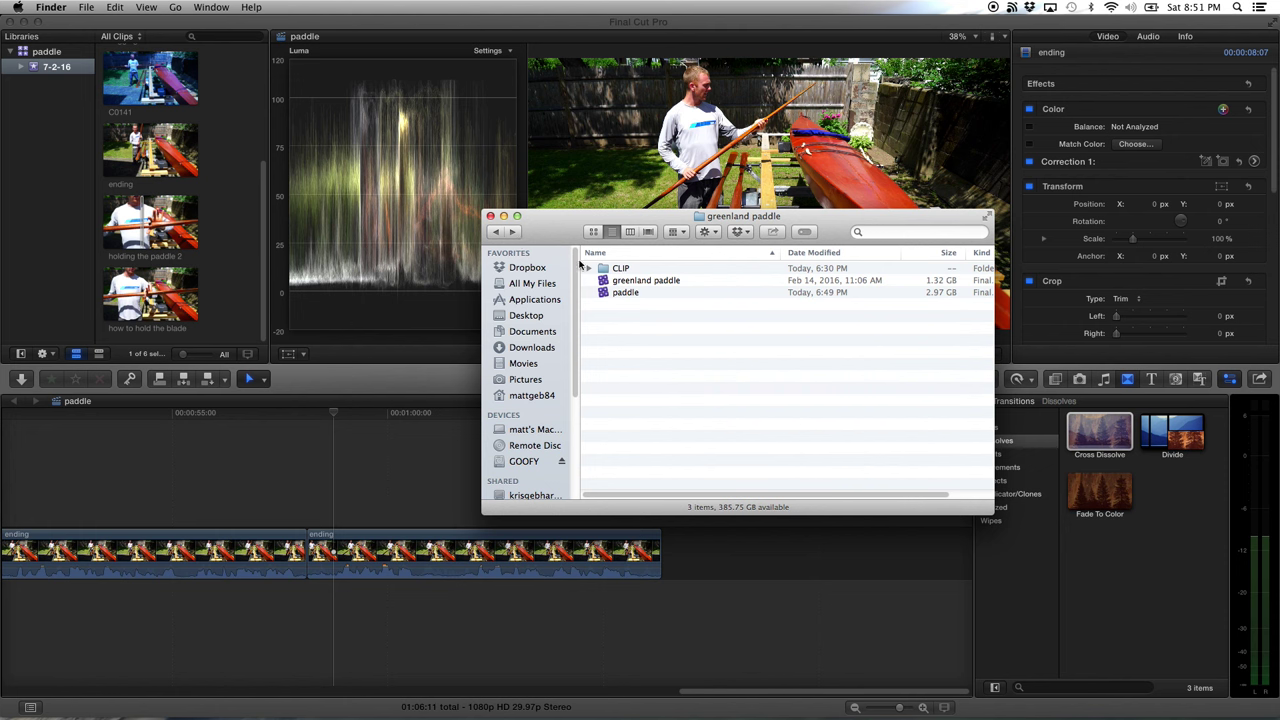
click(495, 231)
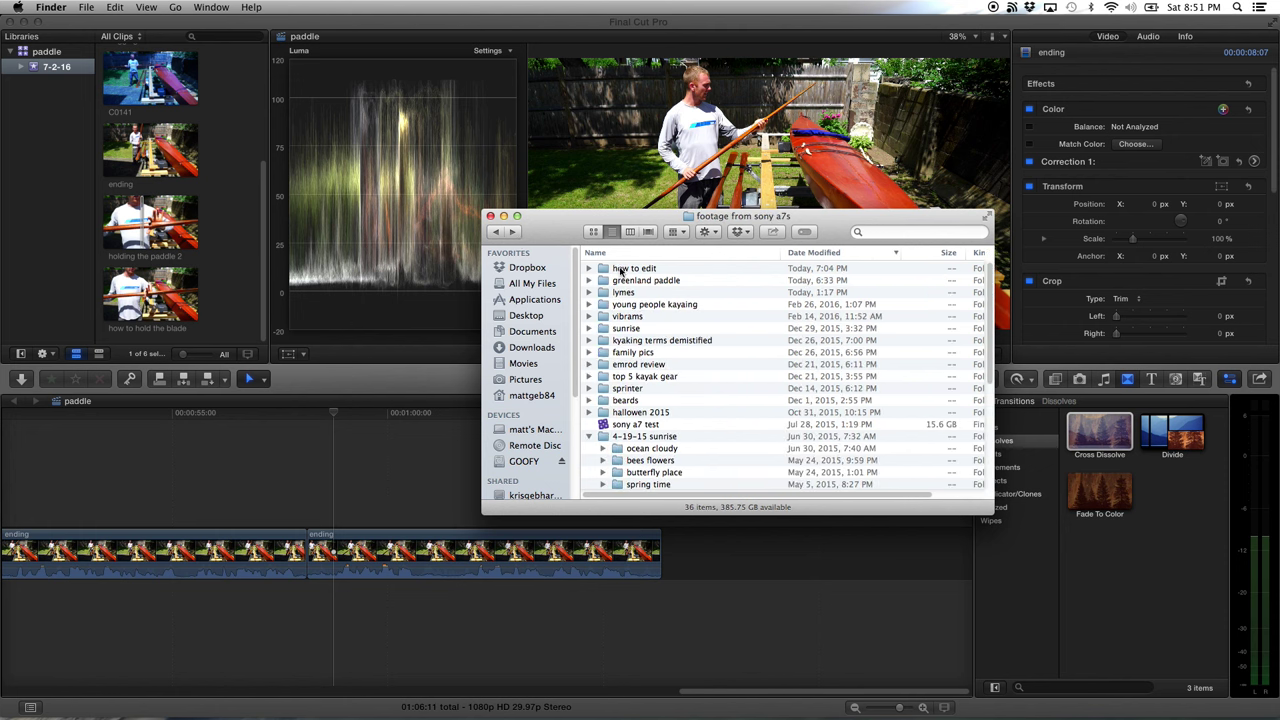
double_click(645, 304)
click(623, 353)
double_click(623, 353)
double_click(634, 280)
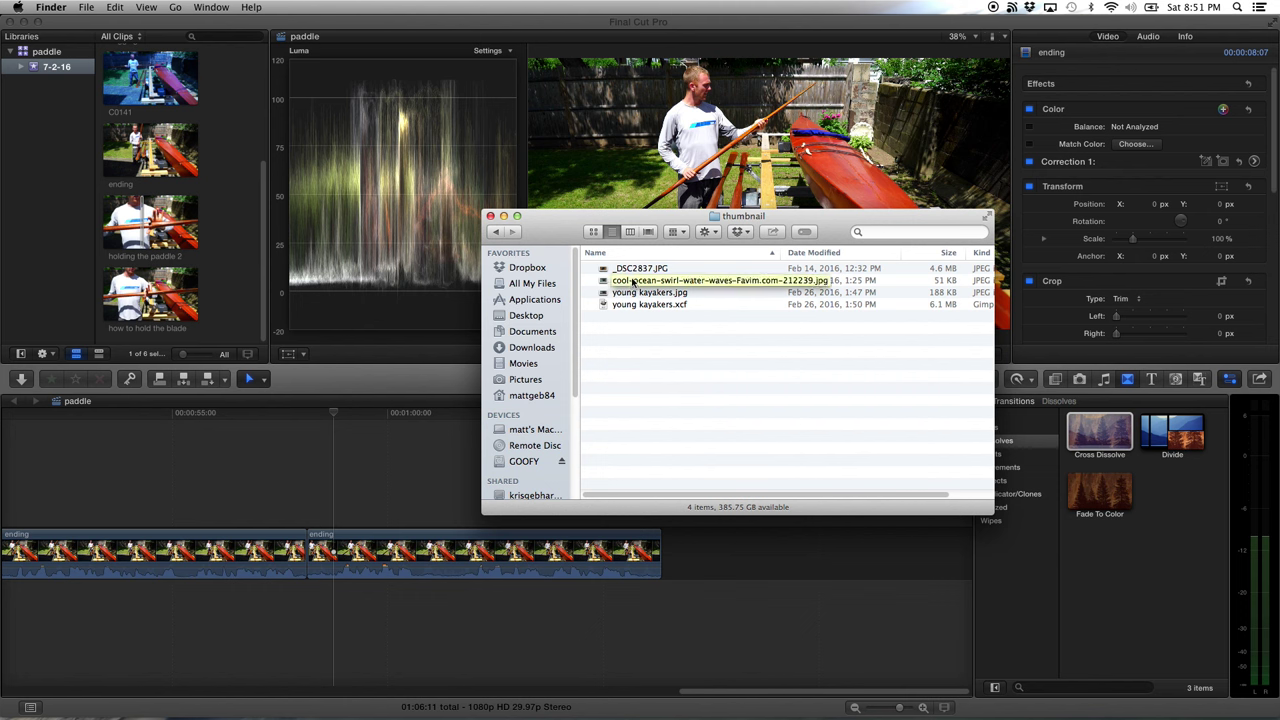
drag(632, 282, 236, 326)
click(386, 505)
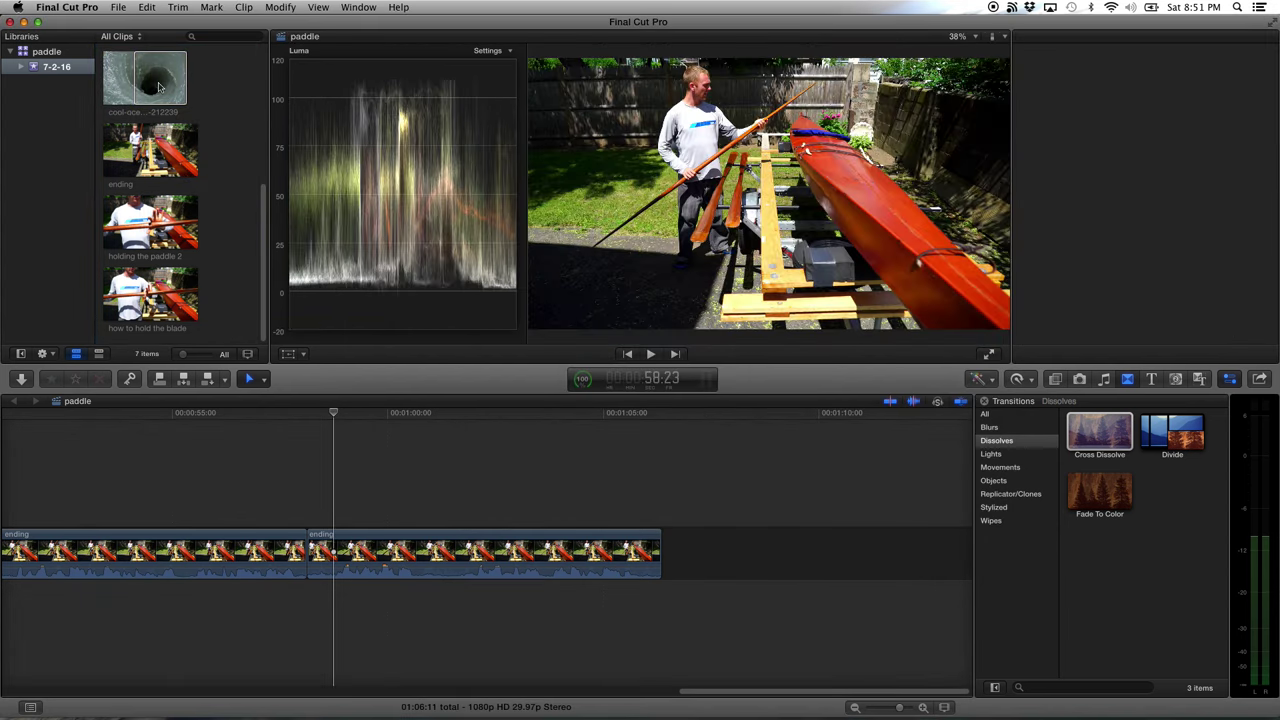
Connect the ocean swirl image above the timeline, starting just before the cut between the two "ending" segments
right_click(158, 87)
key(Escape)
click(193, 150)
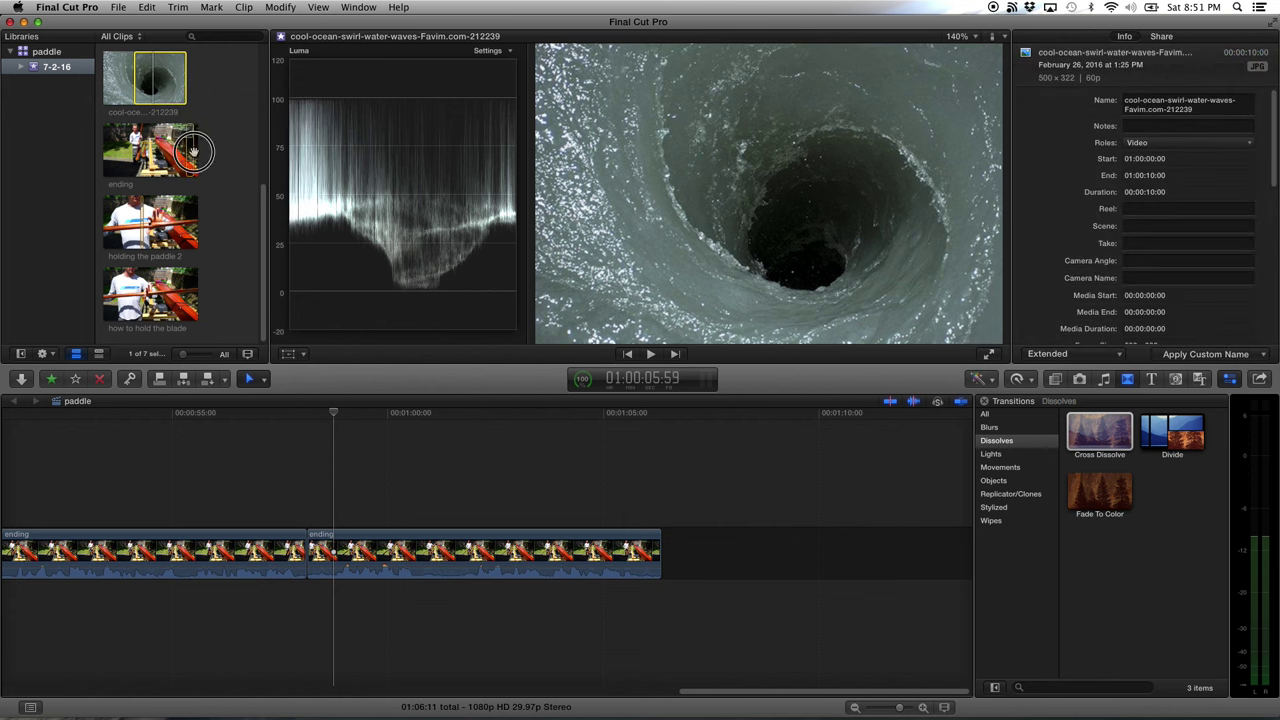
key(q)
drag(363, 523, 299, 490)
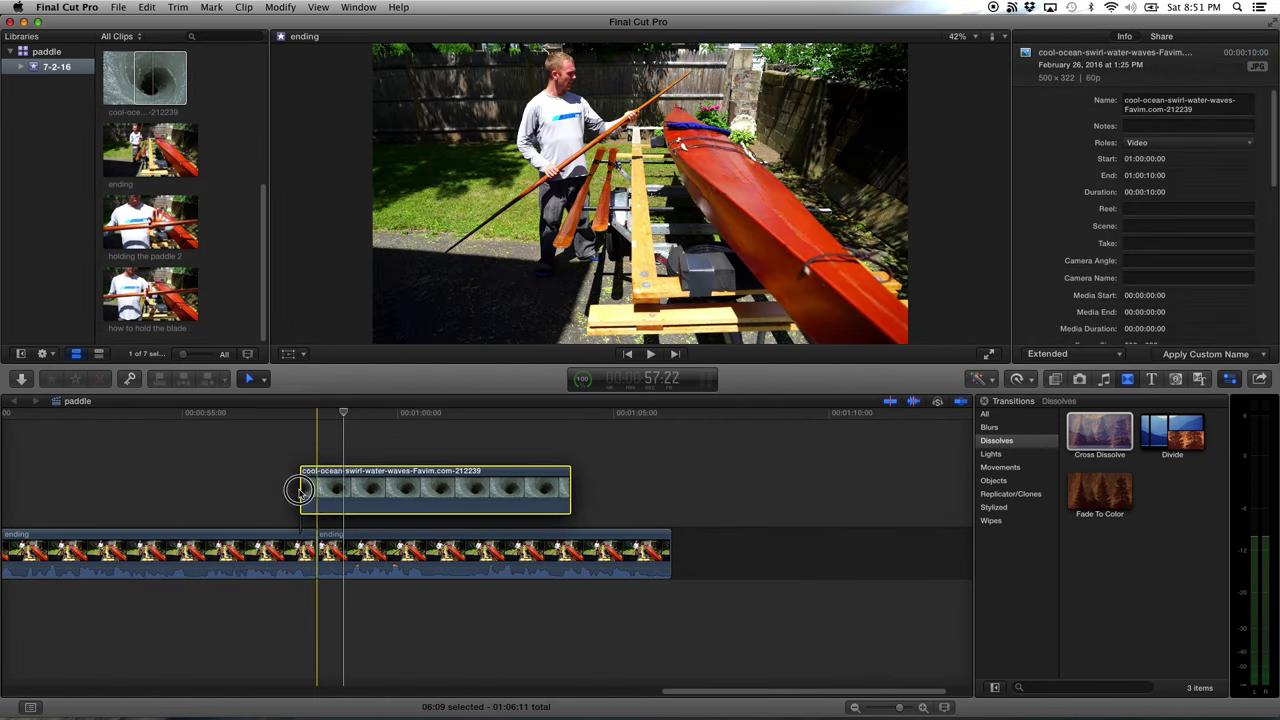
Trim the end of the connected ocean swirl image to just after the cut, leaving it about 0.7 seconds long
key(super+7)
click(564, 490)
drag(564, 490, 327, 490)
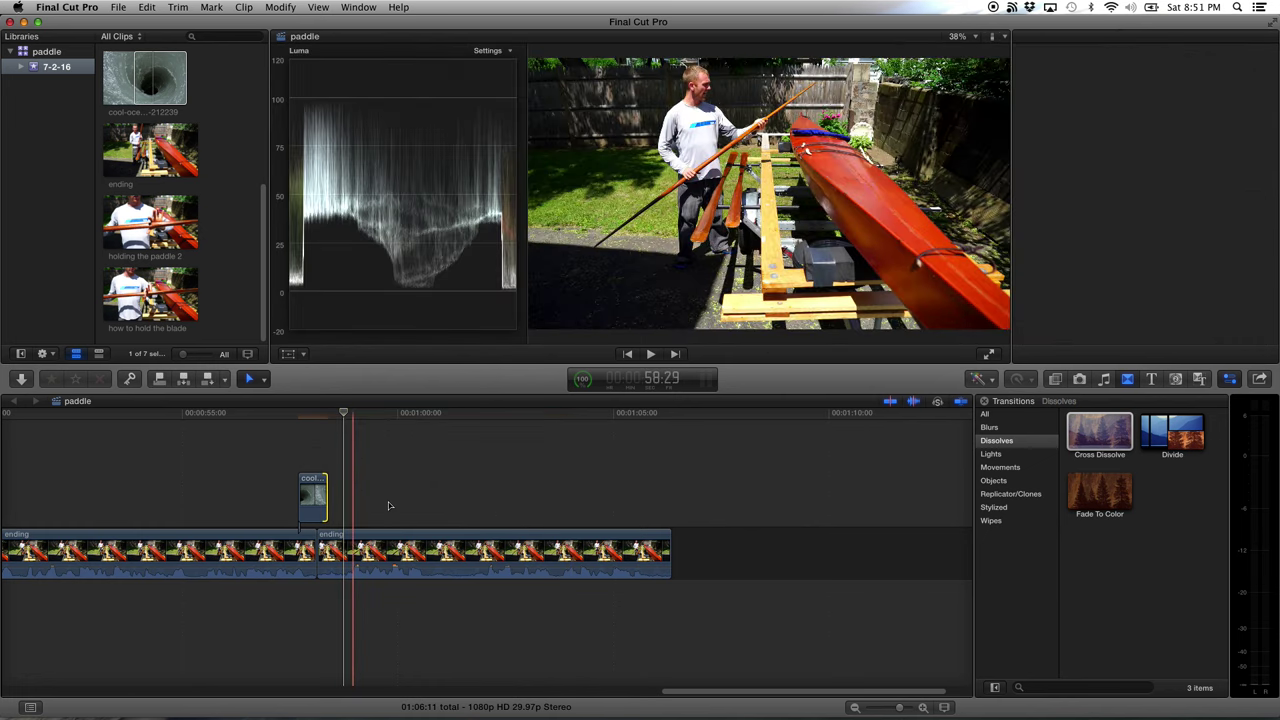
Trim the start of the ocean swirl image closer to the cut, leaving about 13 frames, and preview it over the cut
key(super+4)
key(super+=)
key(super+=)
key(super+=)
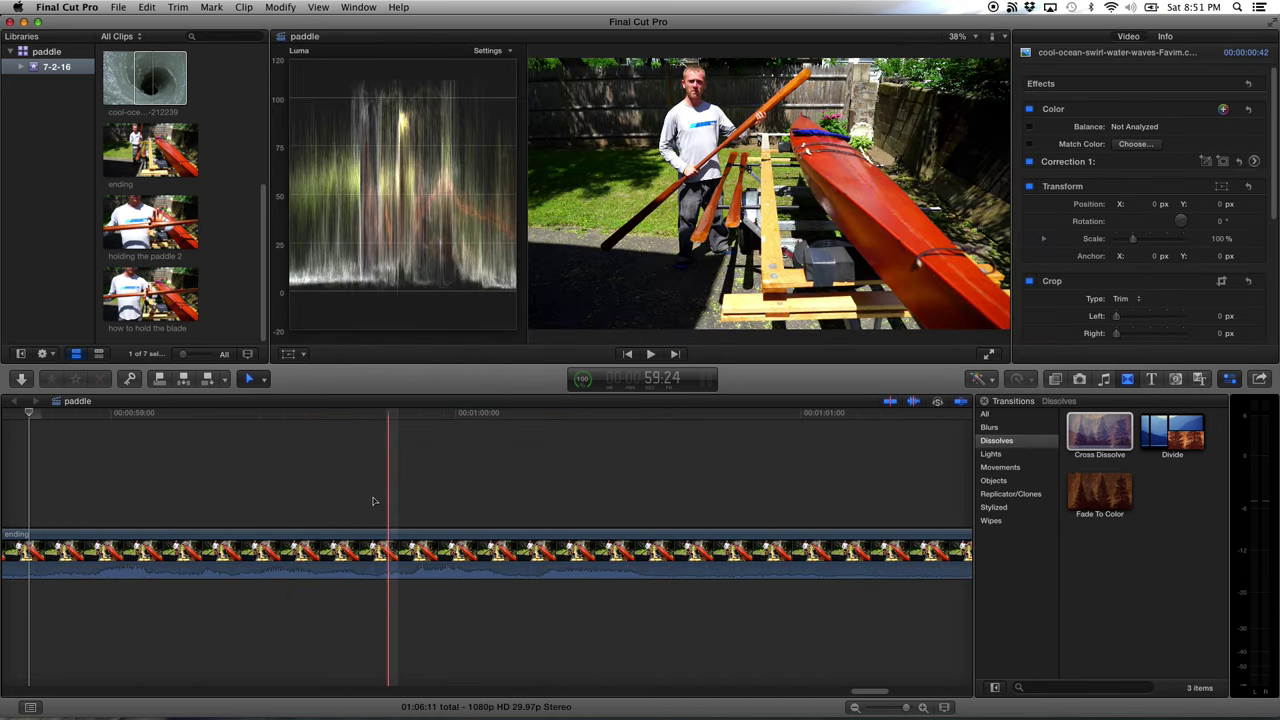
key(super+minus)
key(super+minus)
click(212, 487)
drag(212, 487, 224, 470)
key(space)
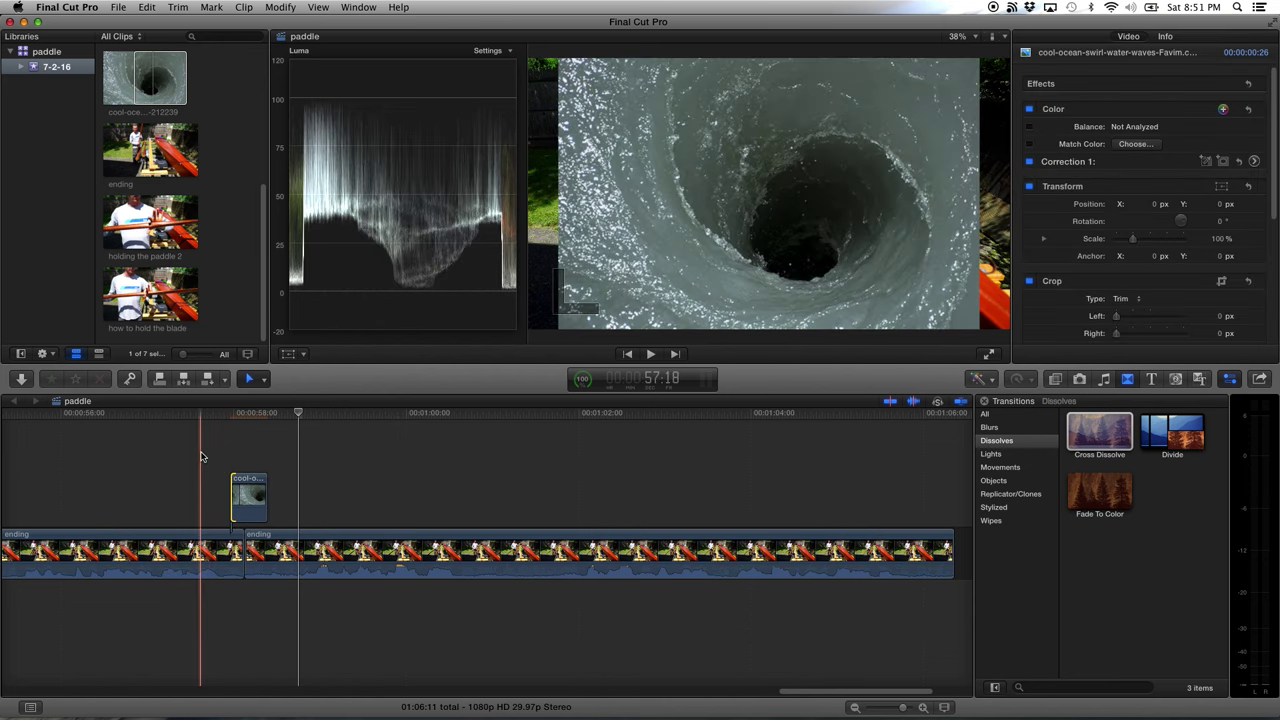
key(space)
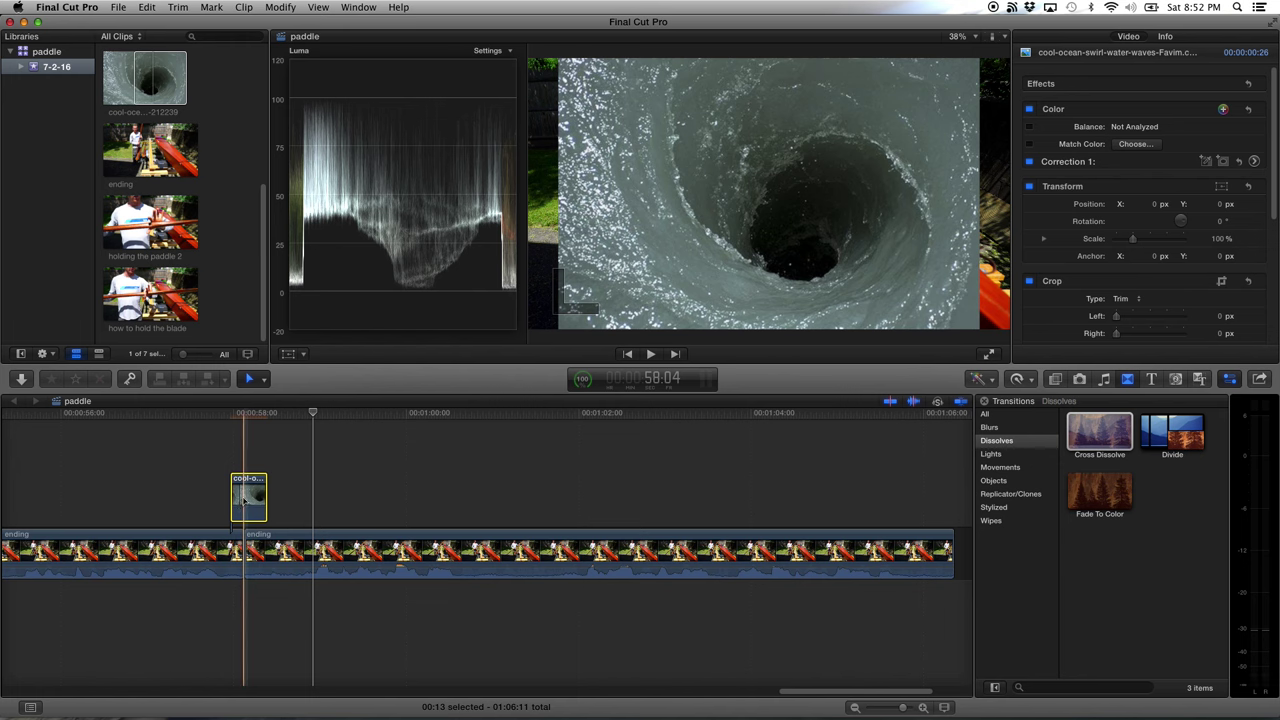
Delete the connected ocean swirl image above the cut between the two "ending" segments
key(Delete)
click(253, 472)
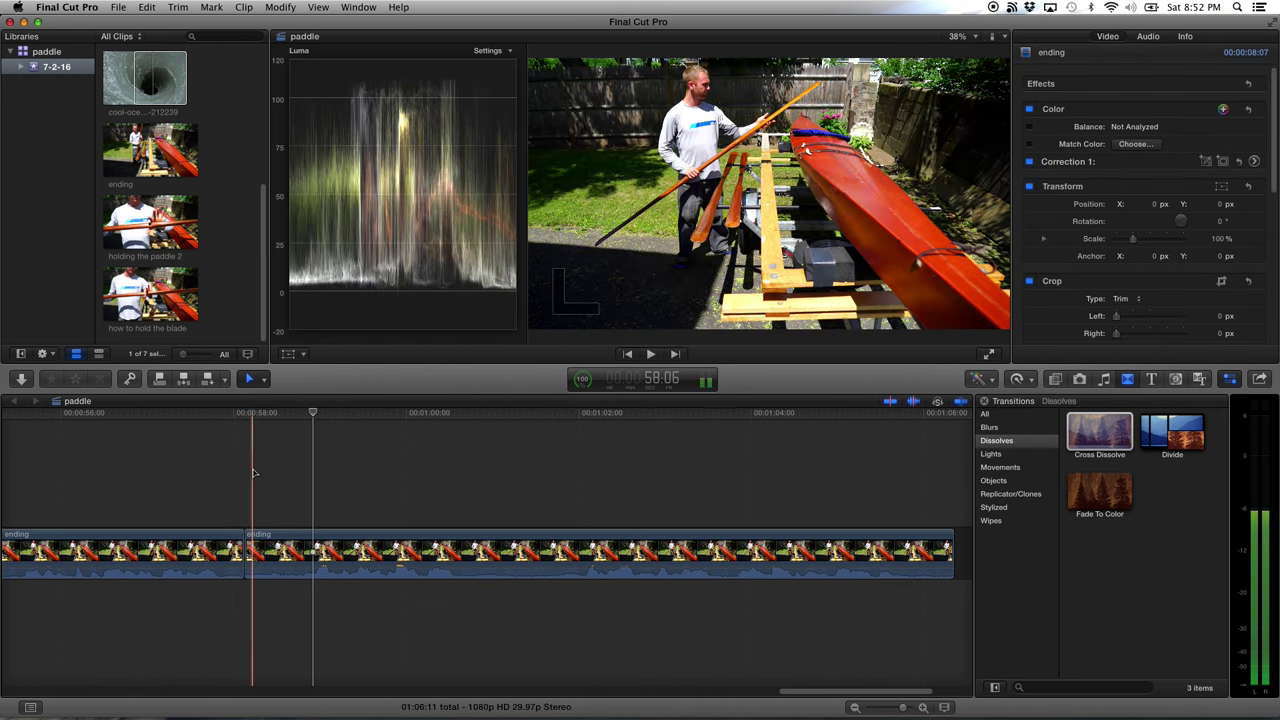
Preview the C0141 clip at the beginning of the timeline and place the playhead near its end, at about 3:01
key(super+minus)
key(super+minus)
scroll(253, 472, left, 5)
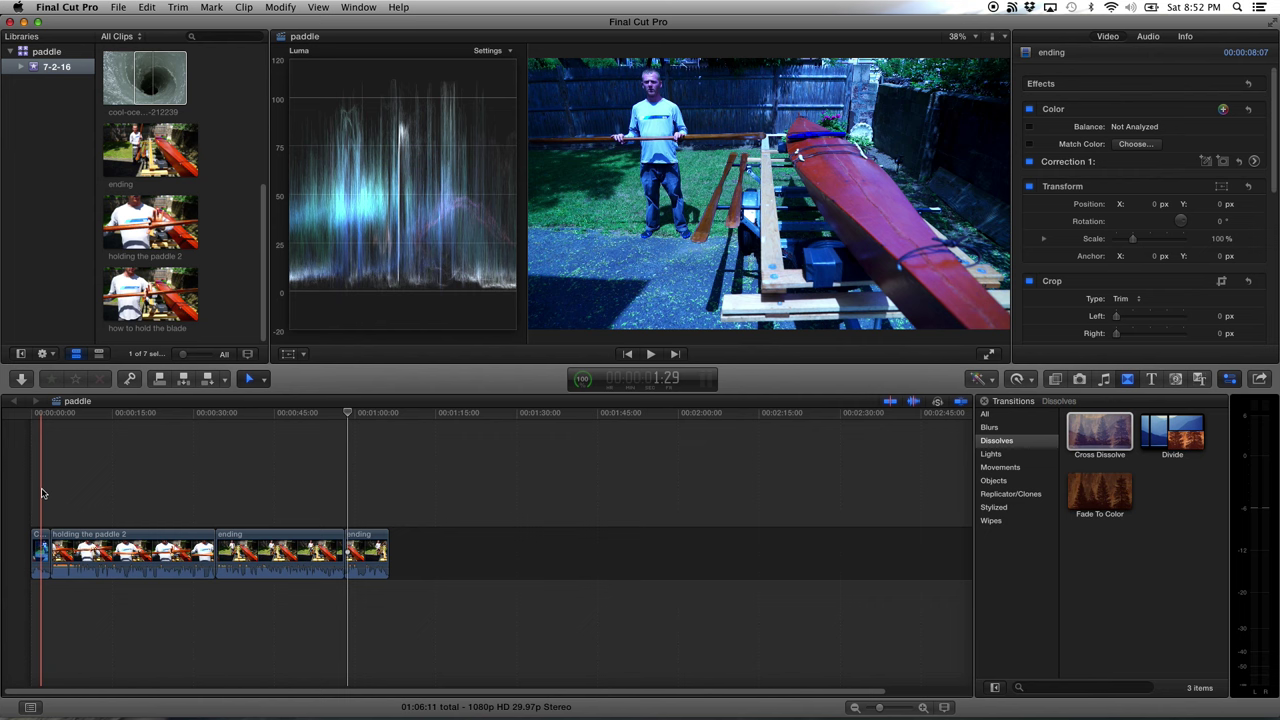
key(super+equal)
key(super+equal)
key(super+equal)
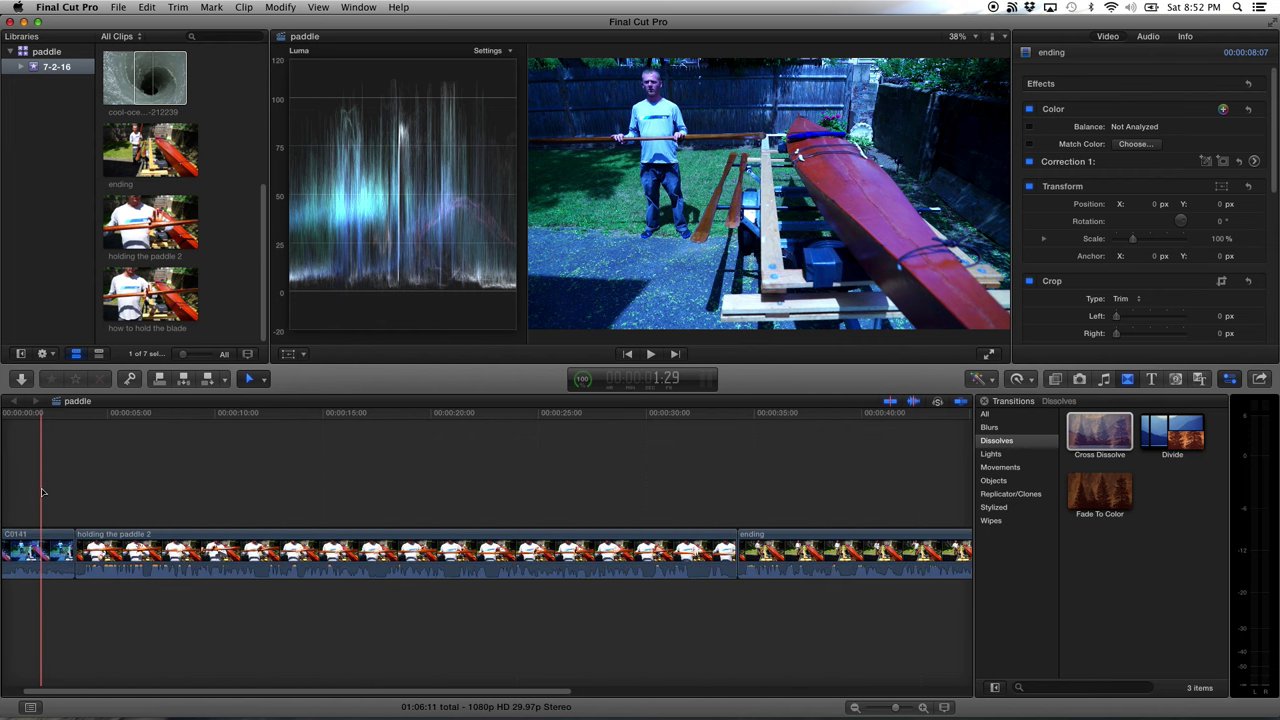
key(j)
key(l)
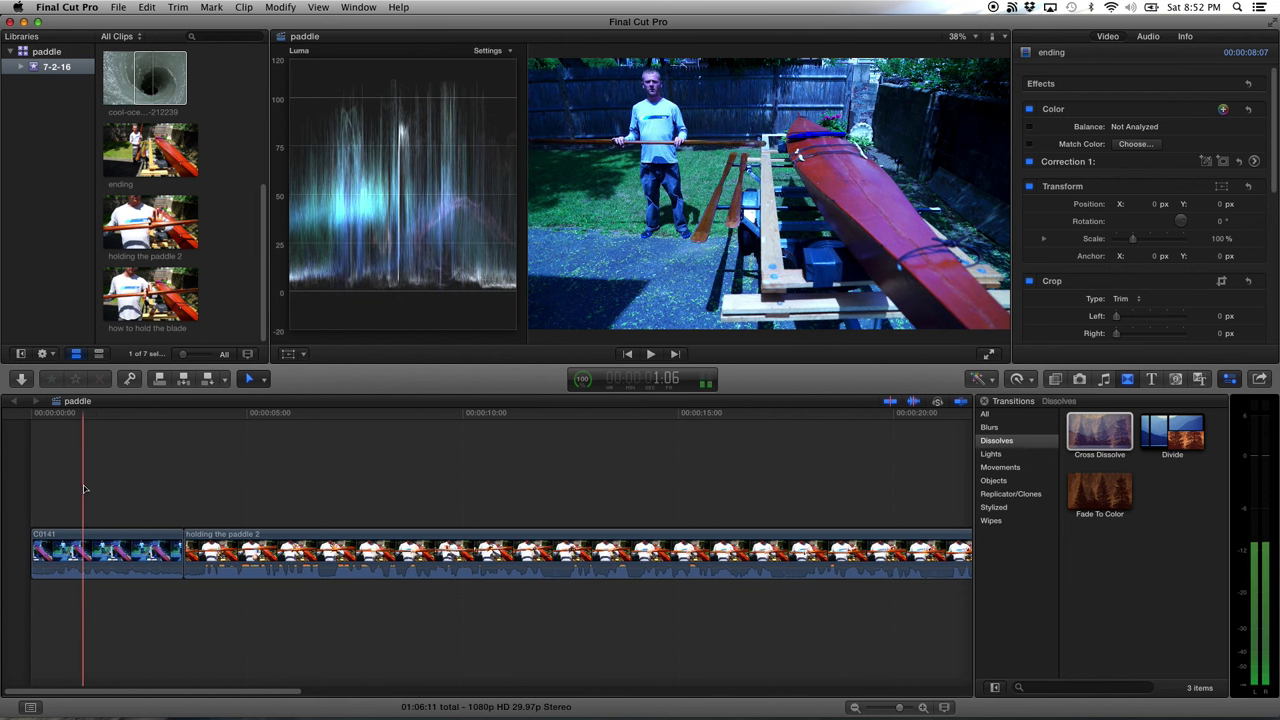
key(k)
key(super+equal)
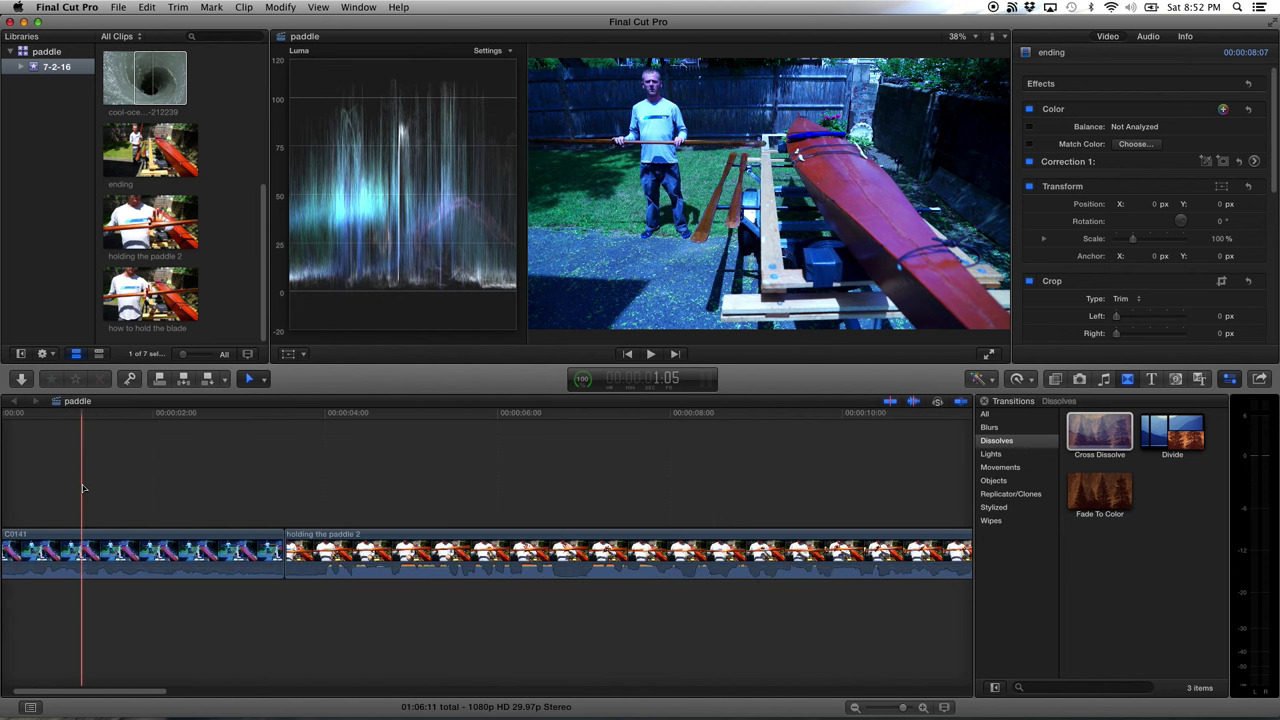
scroll(83, 488, left, 2)
drag(82, 414, 295, 418)
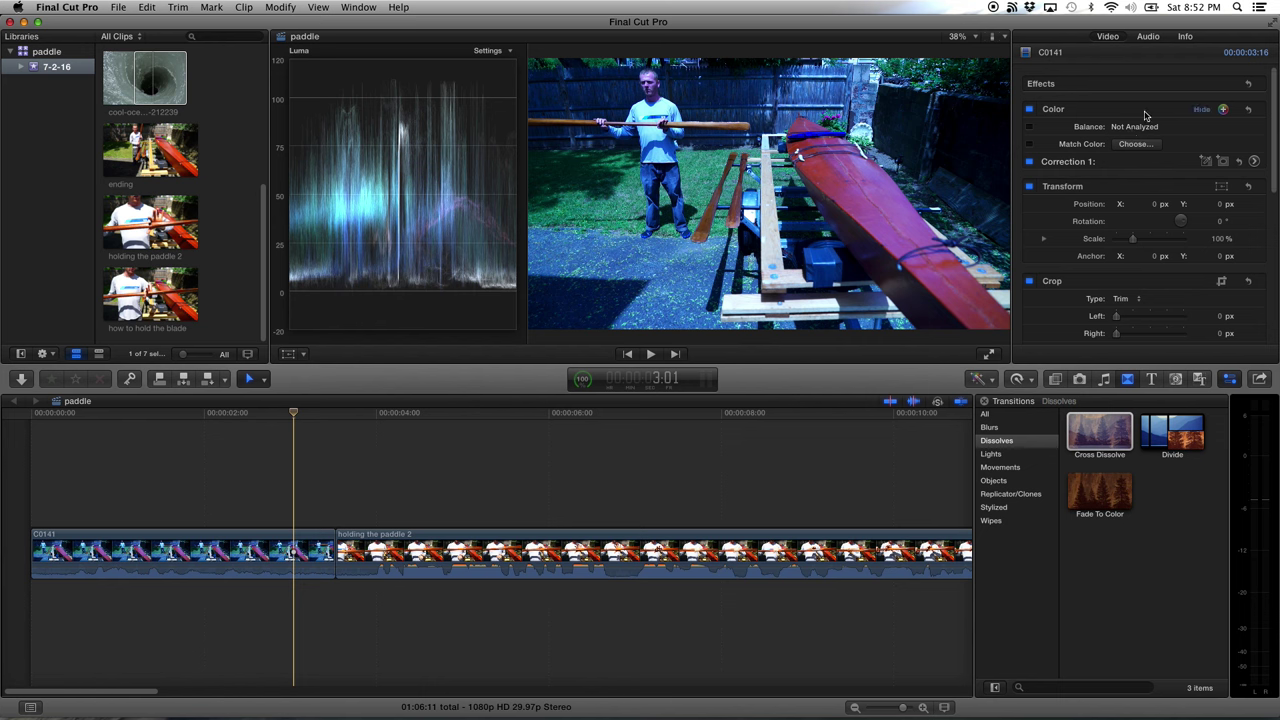
Select the C0141 clip and open the color adjustment controls for its Correction 1
click(276, 545)
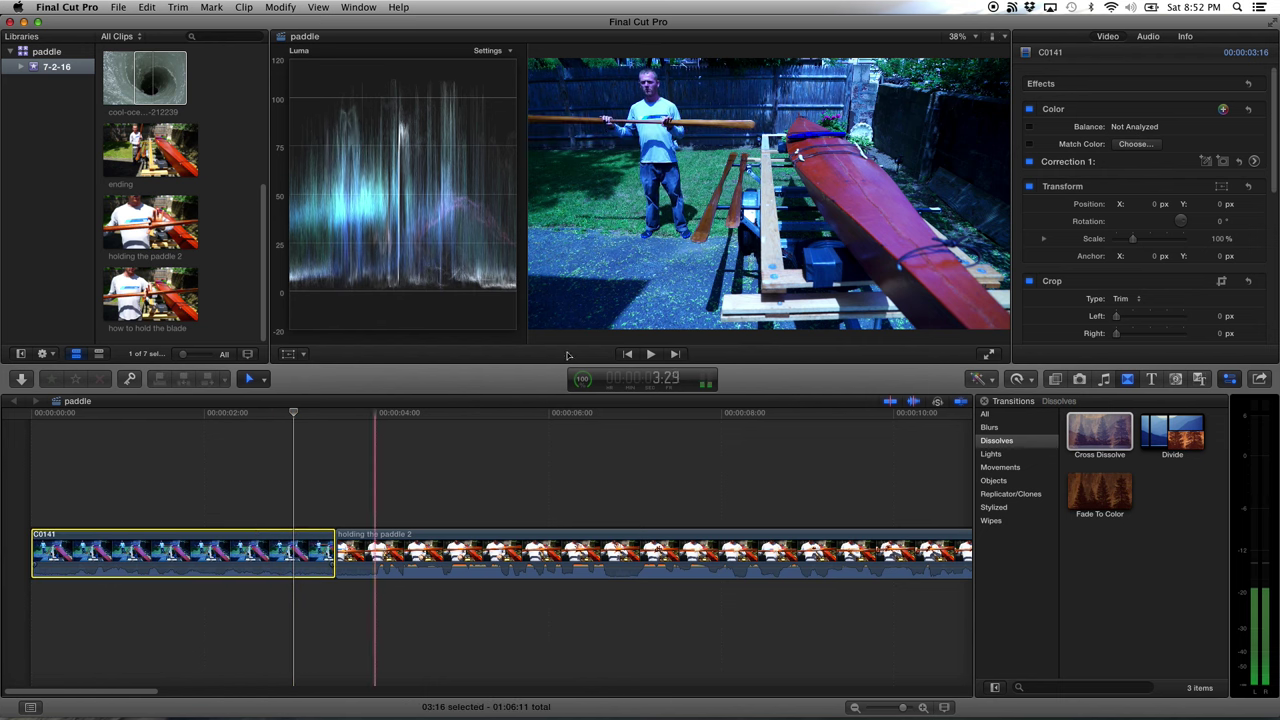
click(1150, 36)
click(1184, 37)
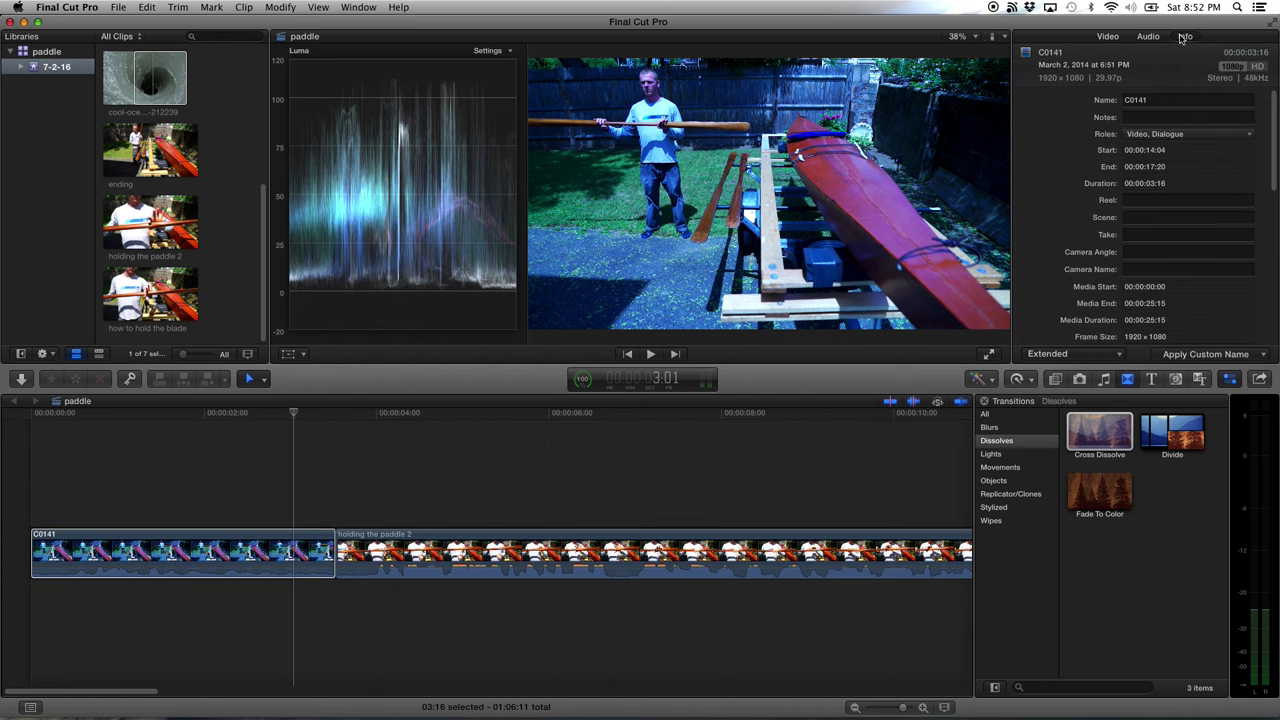
click(1109, 37)
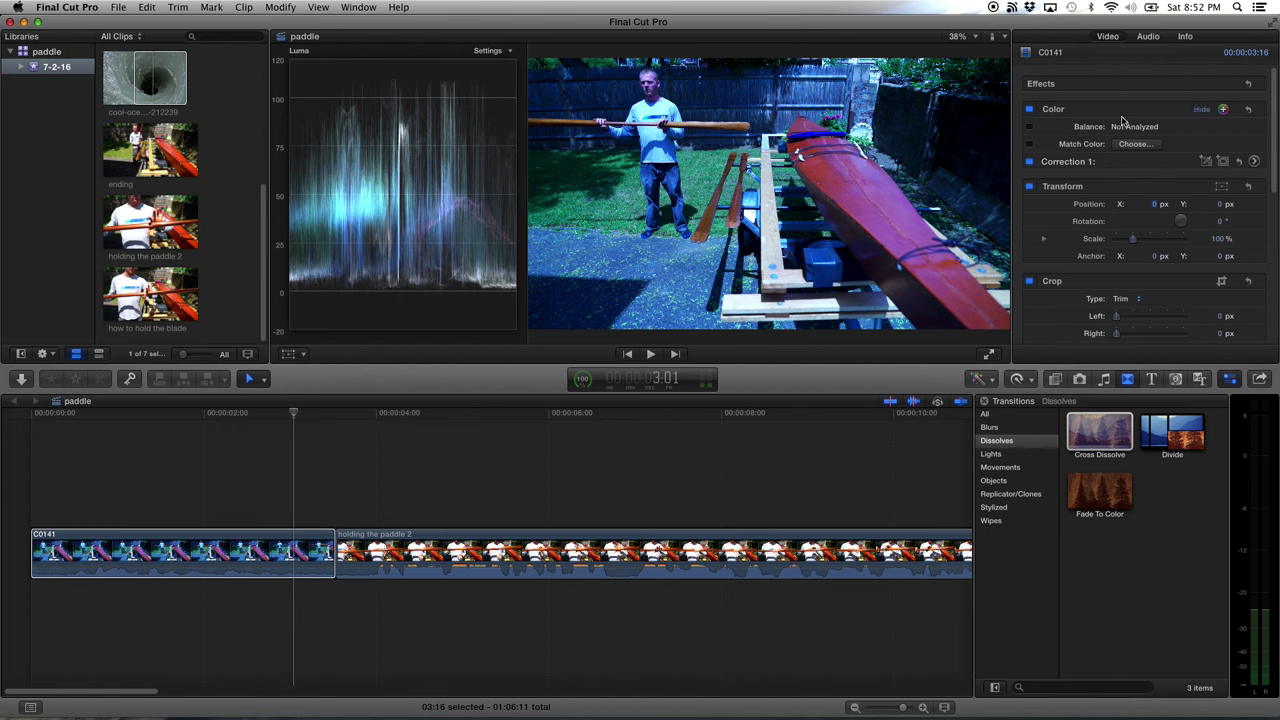
click(1254, 162)
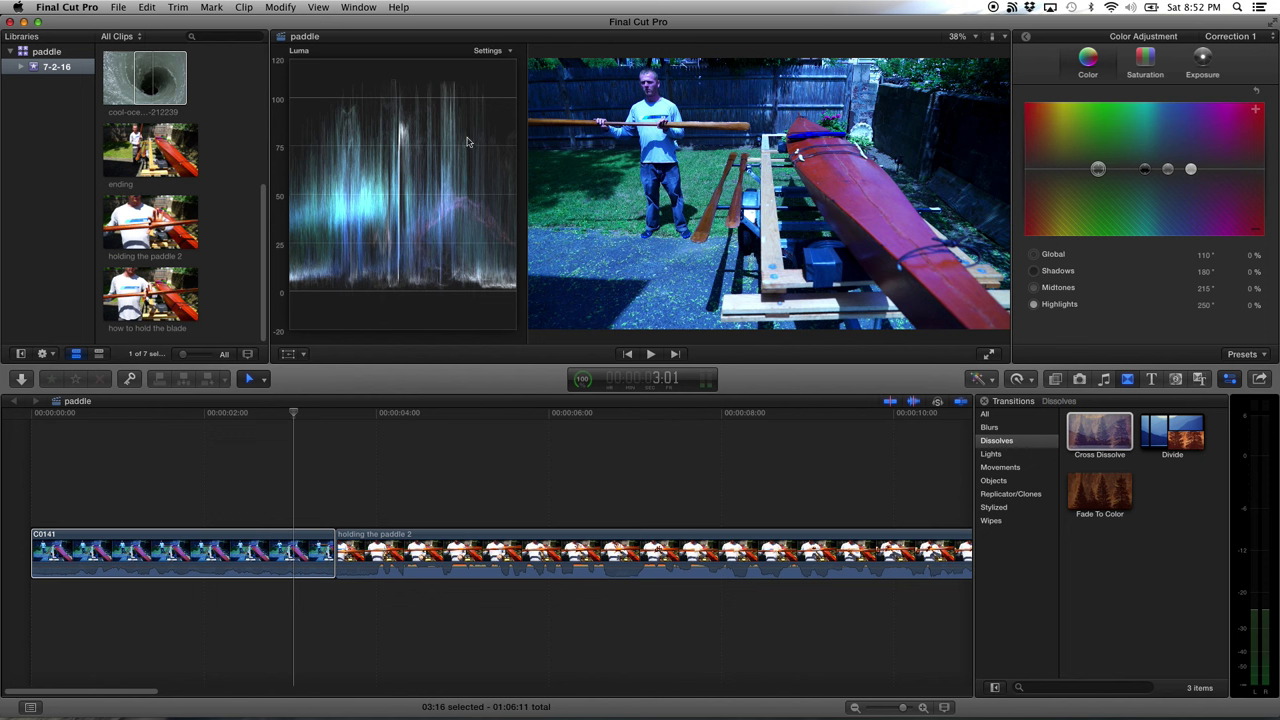
Display the RGB Parade scope and shift the C0141 highlights color to 201° at -70%
click(499, 54)
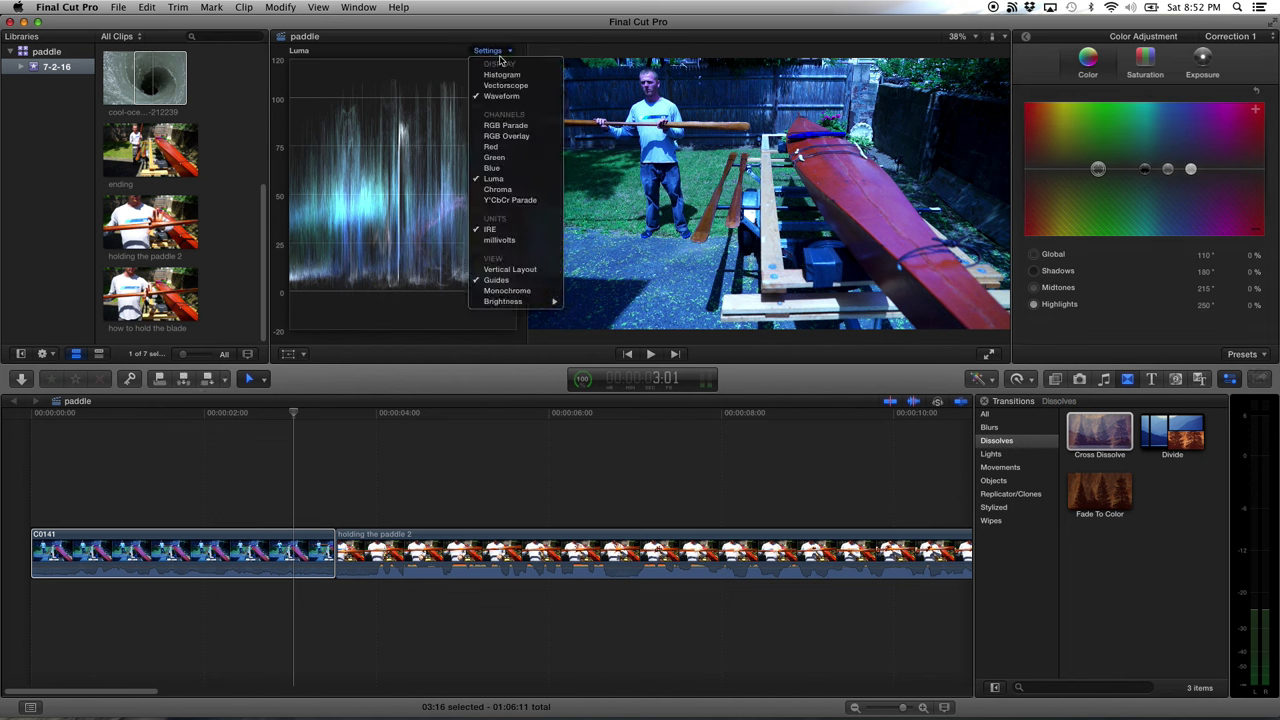
click(505, 126)
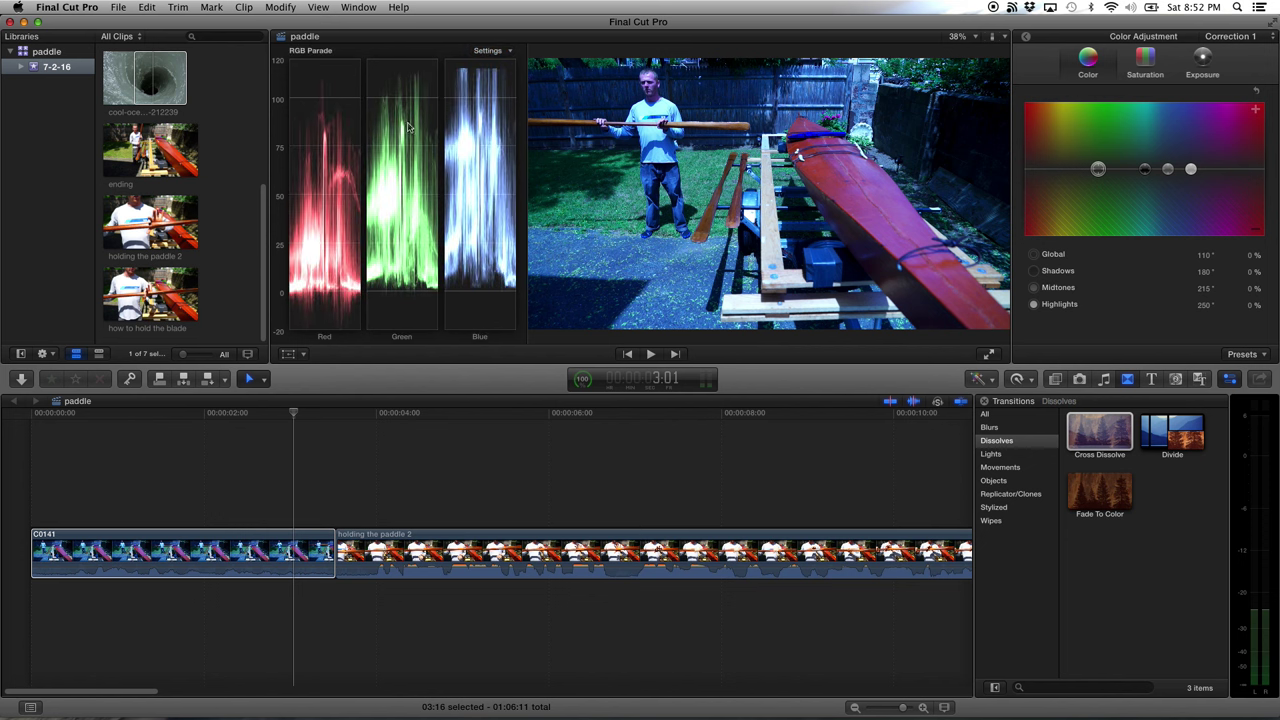
click(1191, 170)
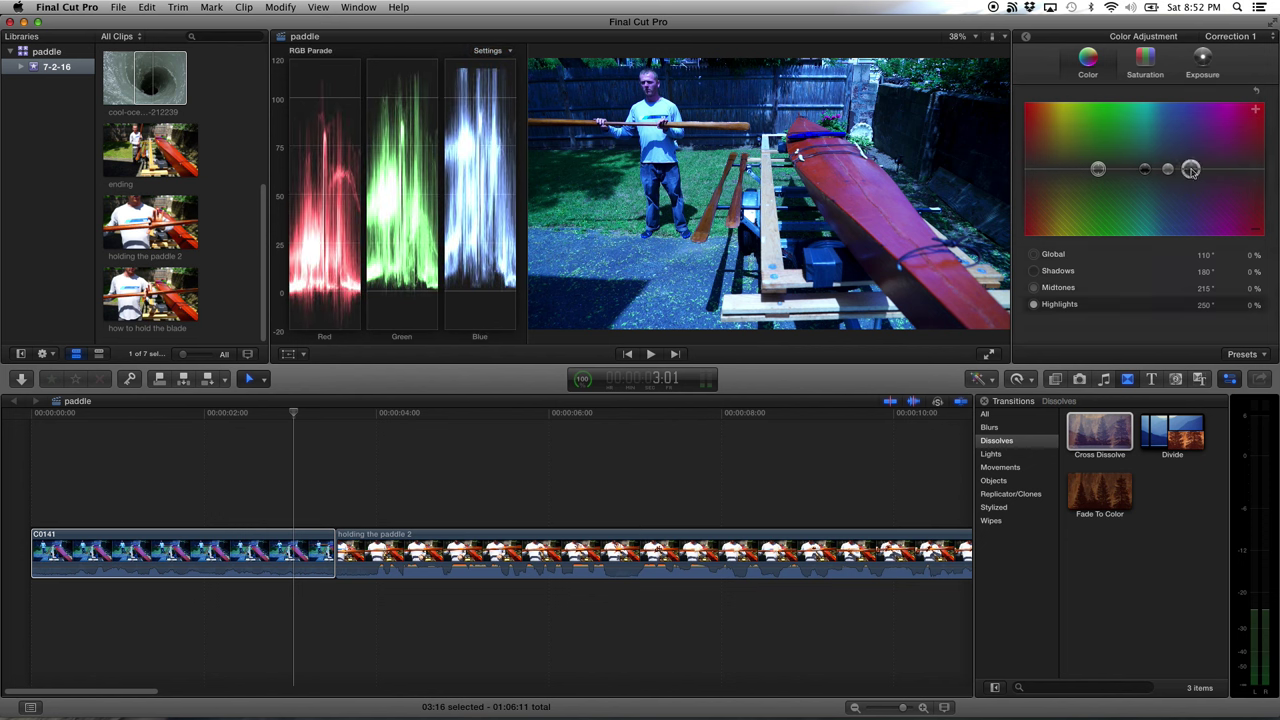
drag(1191, 170, 1159, 215)
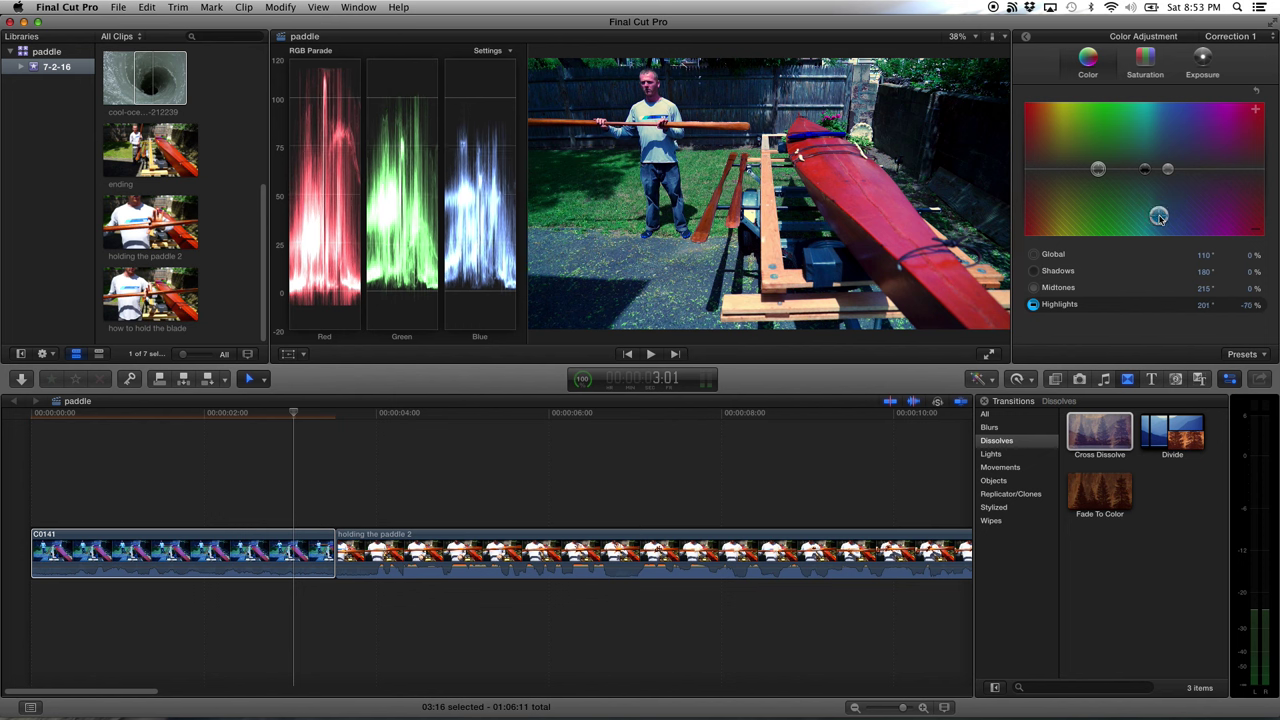
key(c)
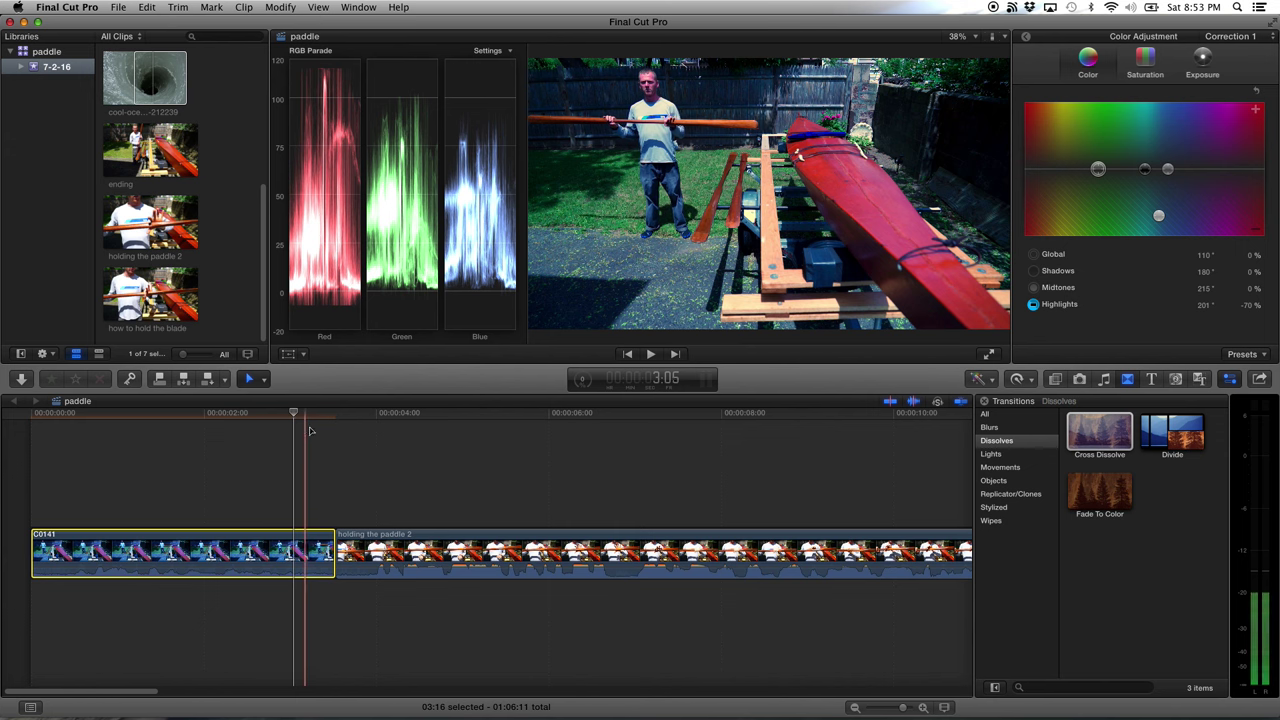
Show the exposure controls of Correction 1 and switch the waveform scope to Luma
click(1203, 58)
click(496, 51)
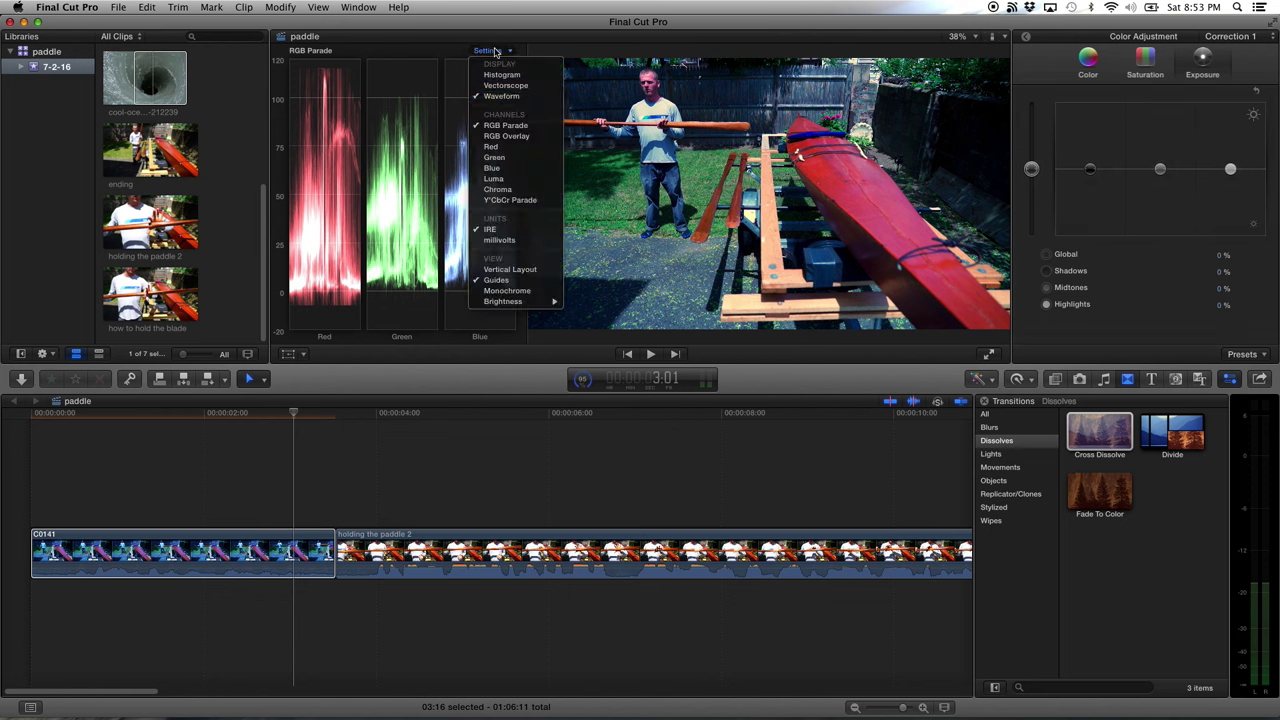
click(500, 178)
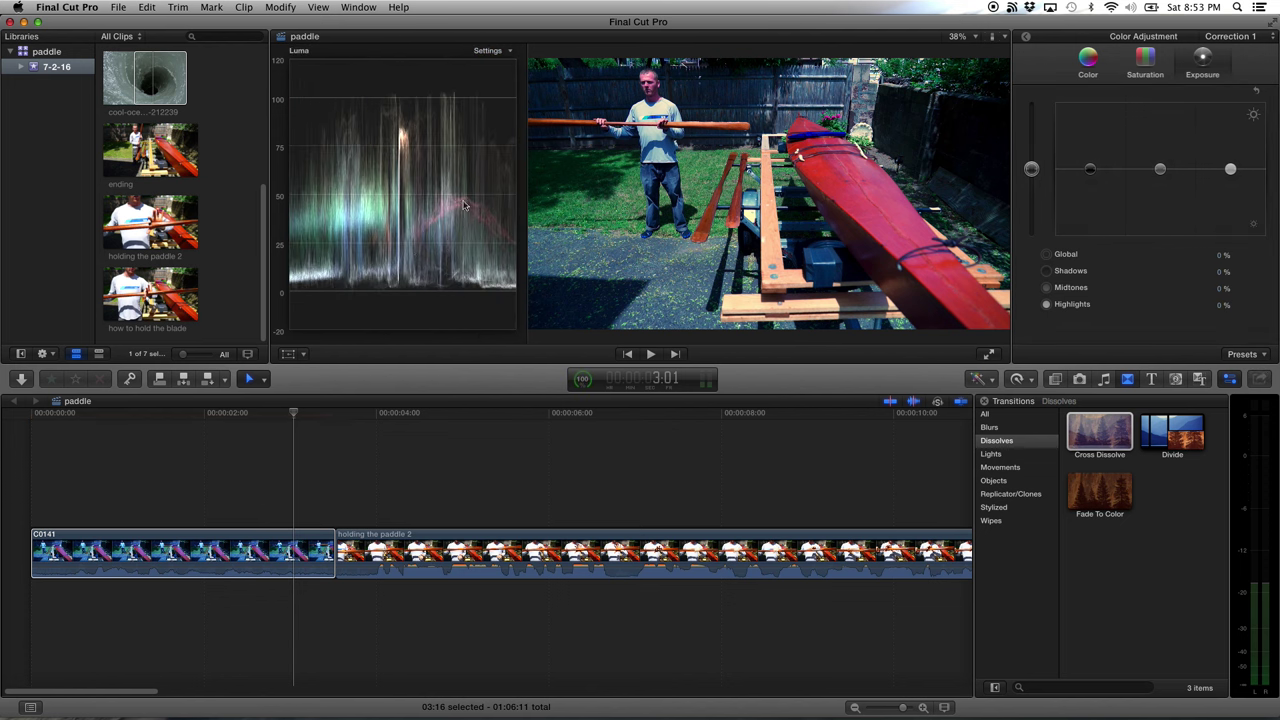
Play across the cut into "holding the paddle 2" and compare its luma waveform with that of C0141
click(262, 453)
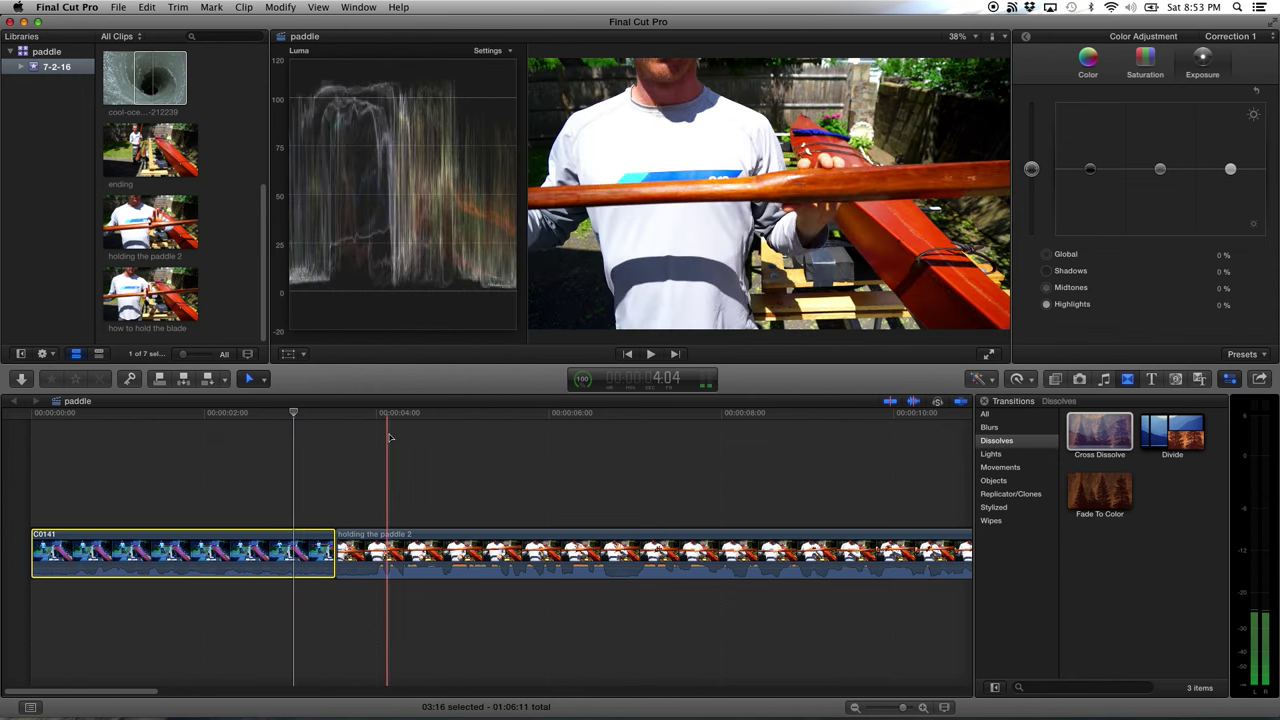
click(410, 418)
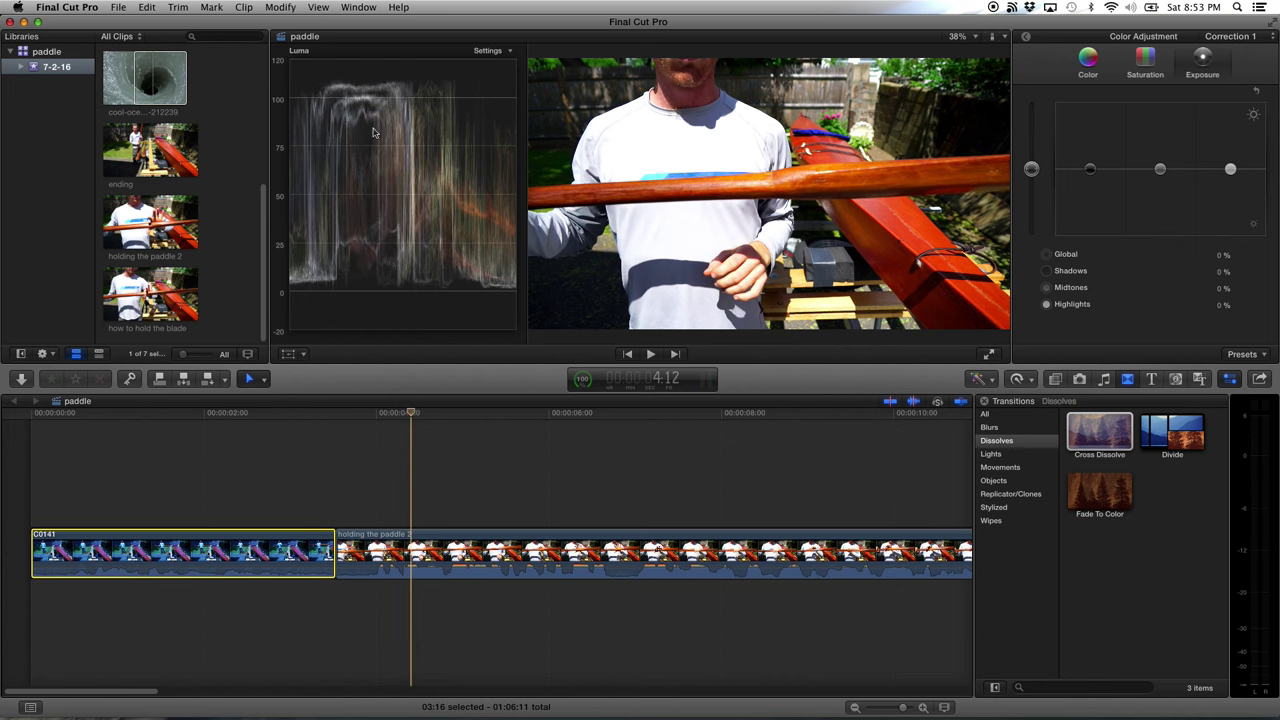
key(space)
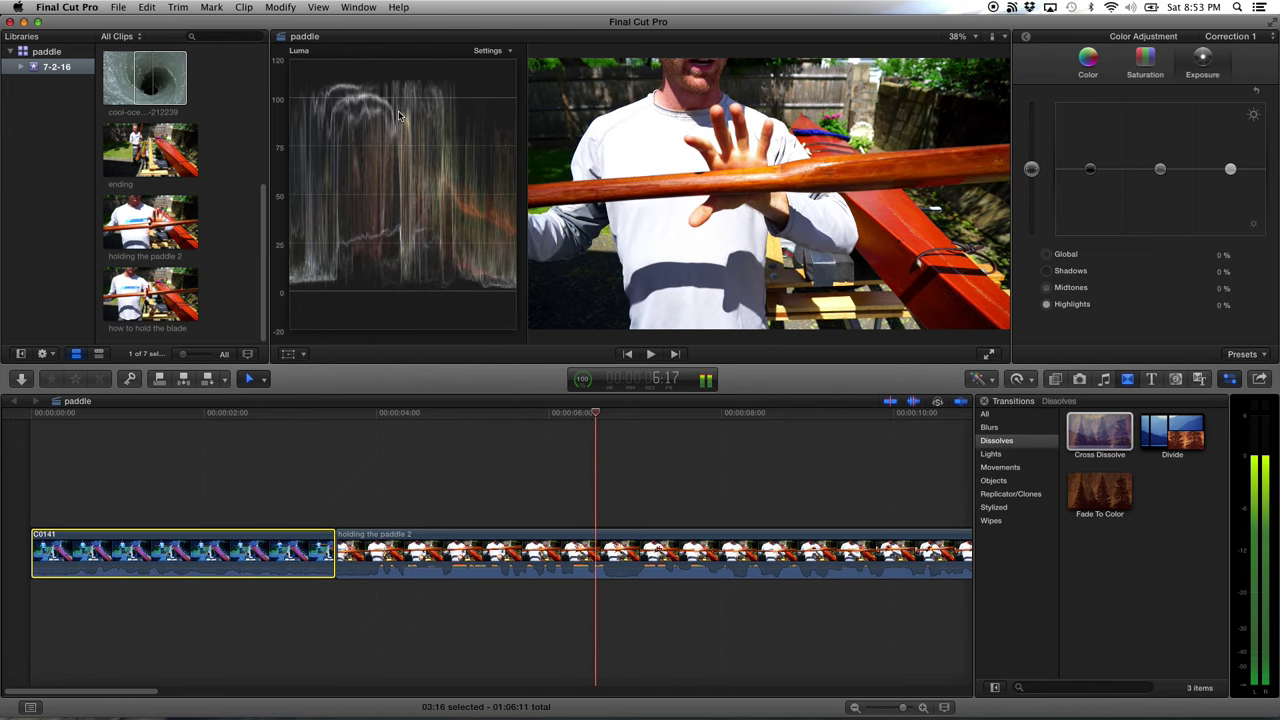
key(space)
key(j)
key(j)
key(j)
key(l)
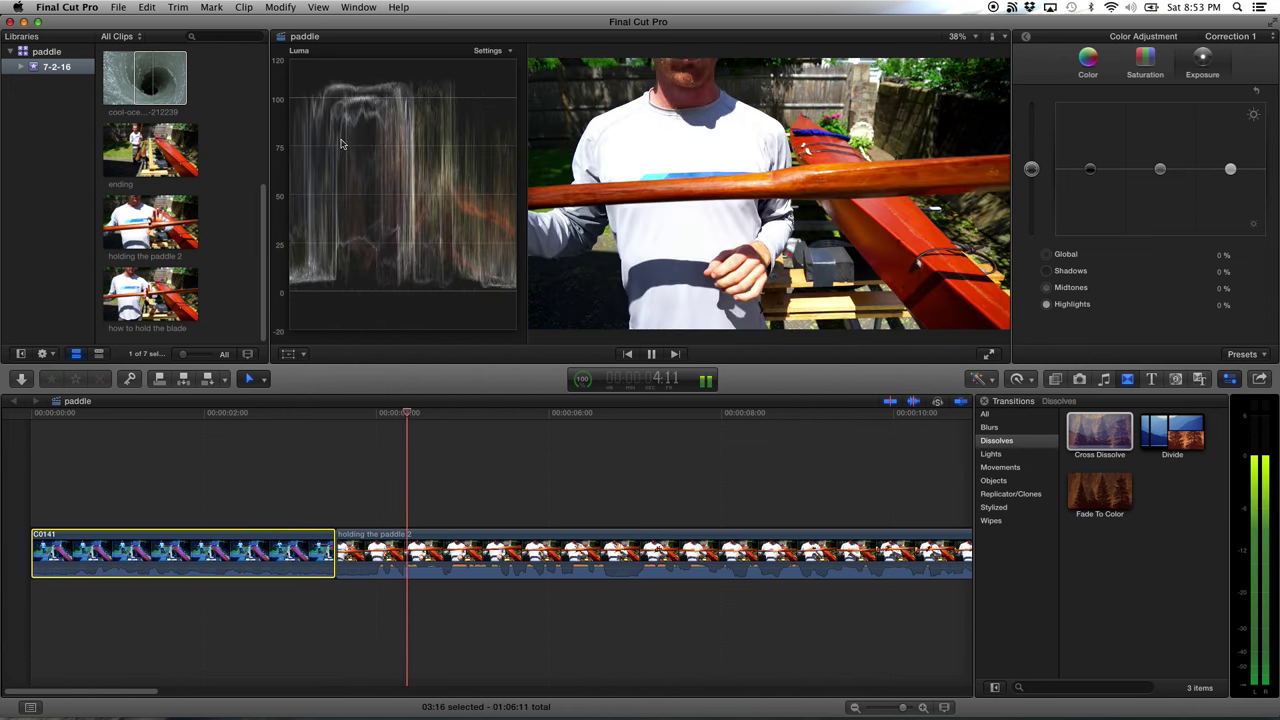
key(space)
click(284, 412)
key(space)
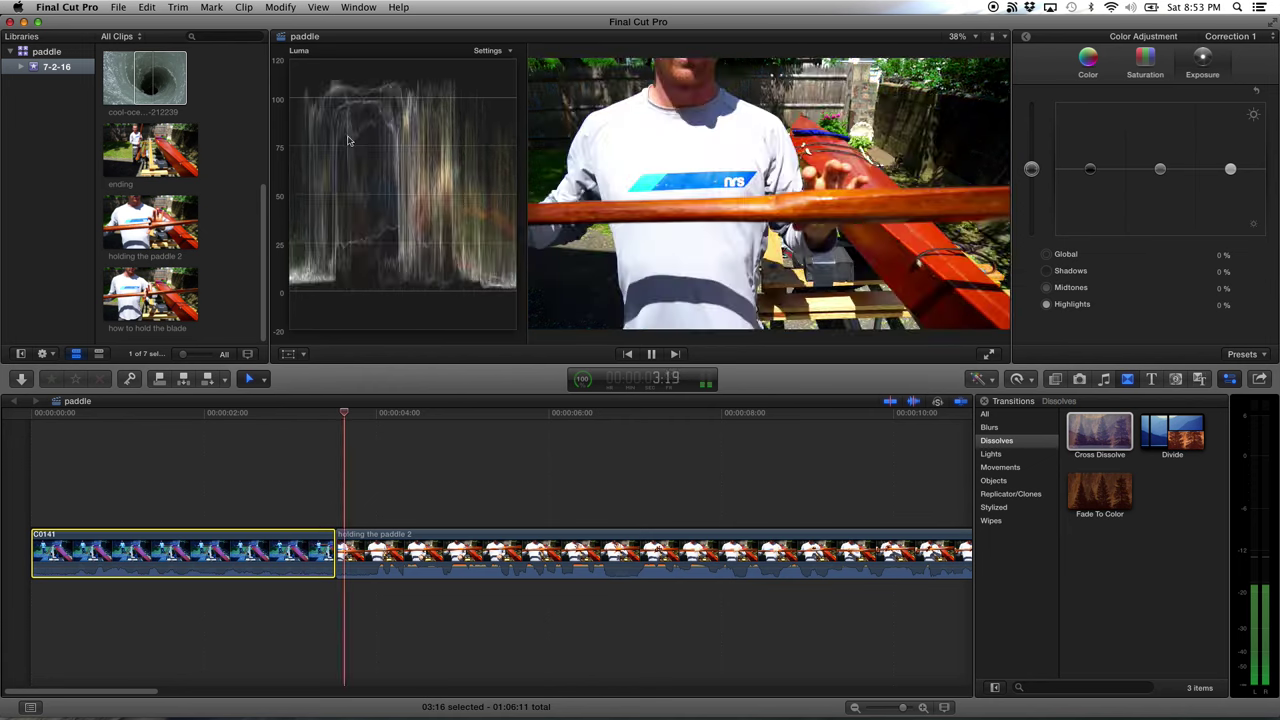
key(space)
Return the playhead to C0141 at about 3:10 and raise its midtones exposure to 12%
click(320, 434)
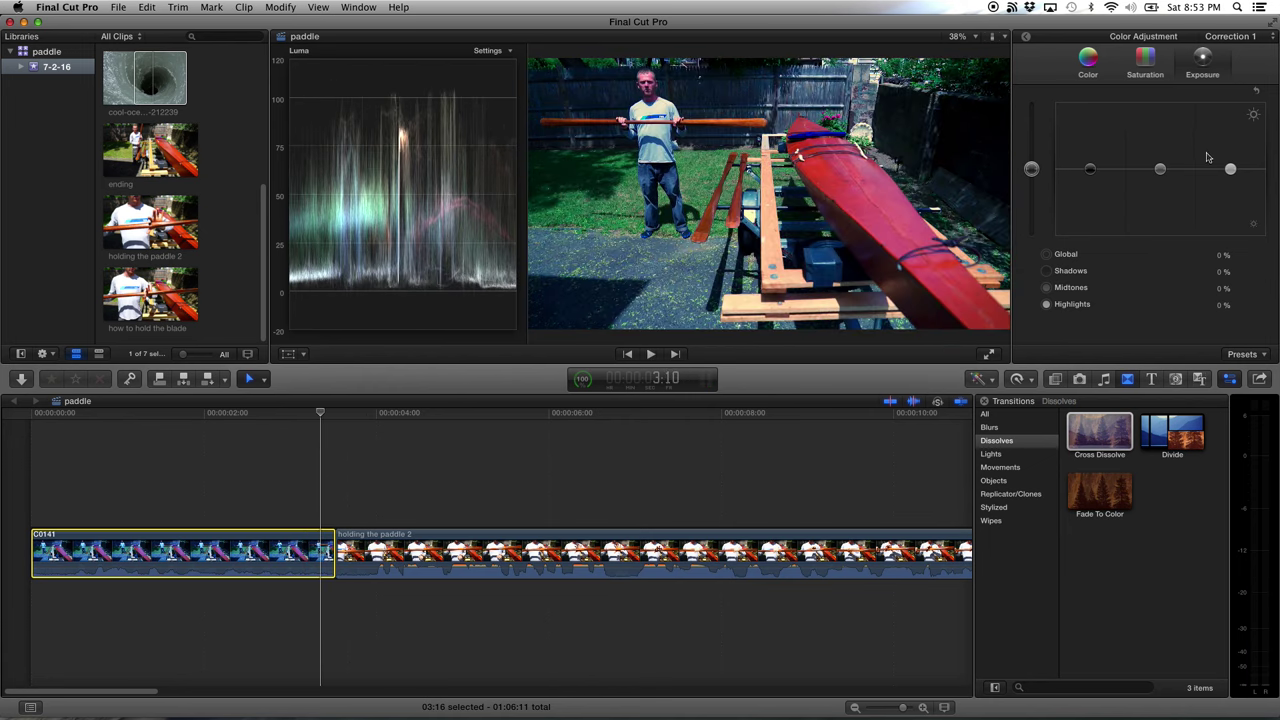
drag(1032, 170, 1031, 168)
drag(1159, 172, 1161, 165)
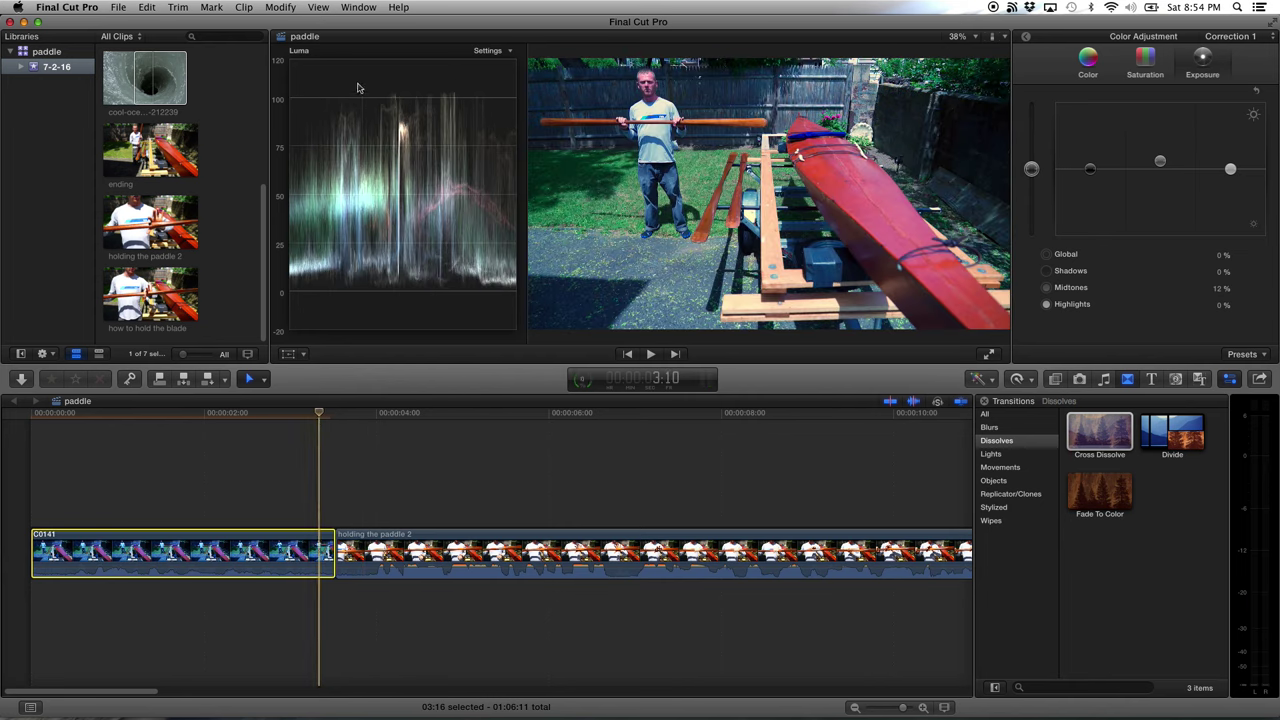
Switch the scope back to RGB Parade and set the C0141 highlights color to 201° at -78%
click(487, 51)
click(489, 126)
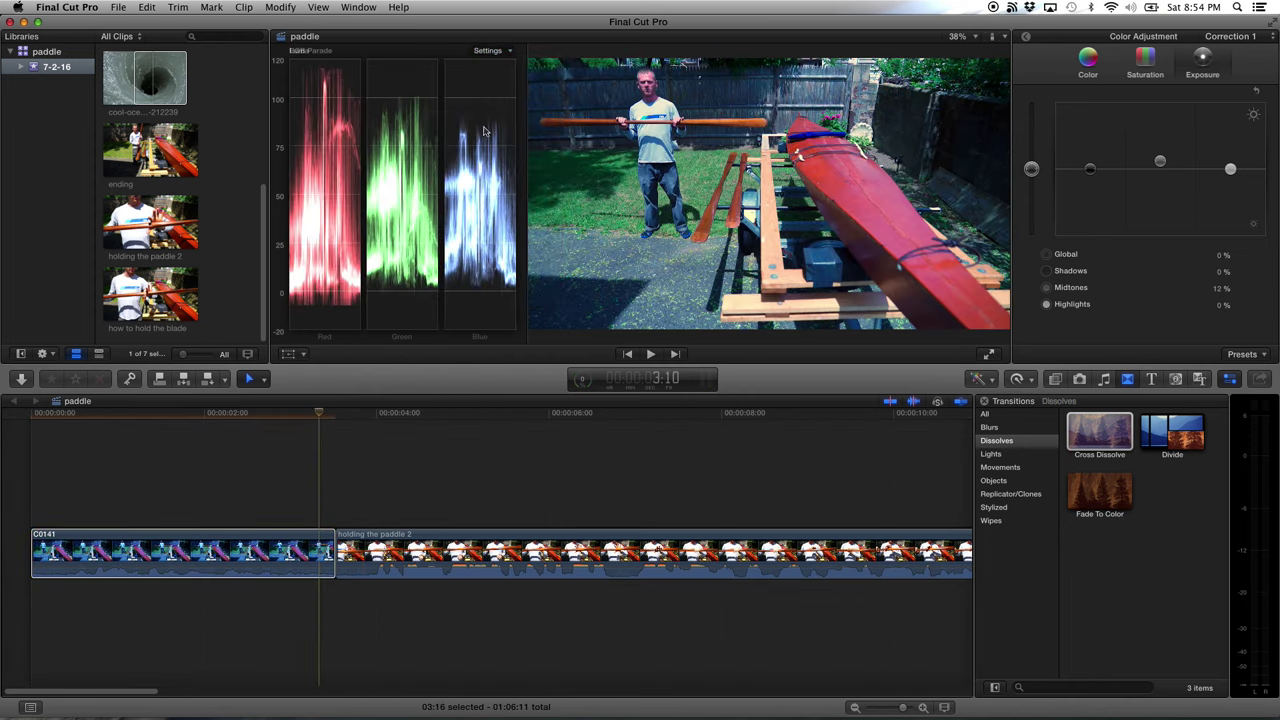
click(1147, 63)
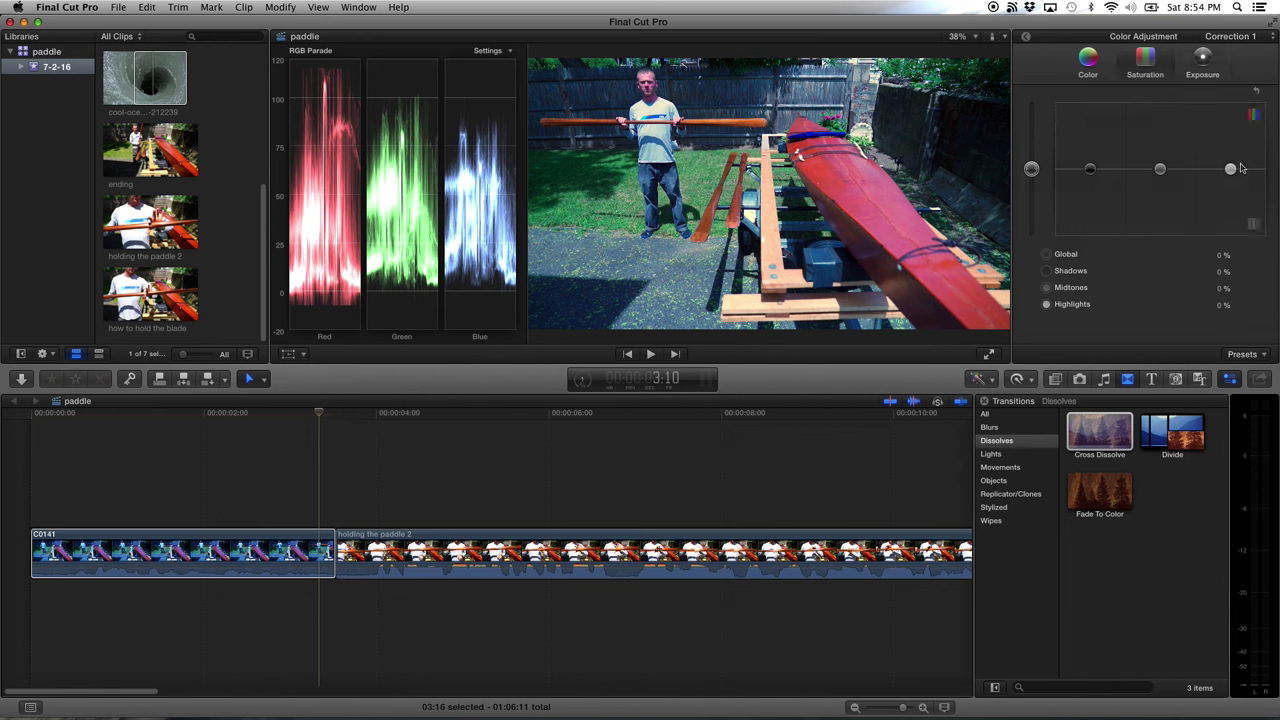
click(1076, 58)
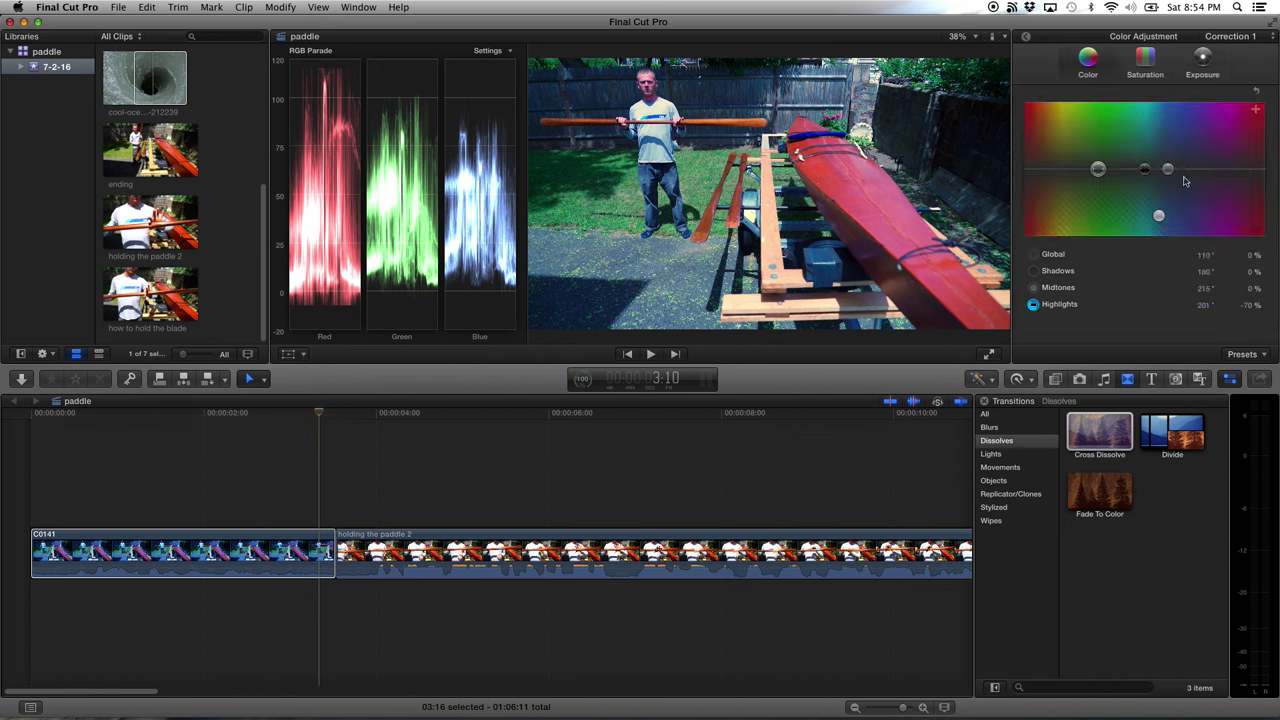
drag(1159, 217, 1159, 223)
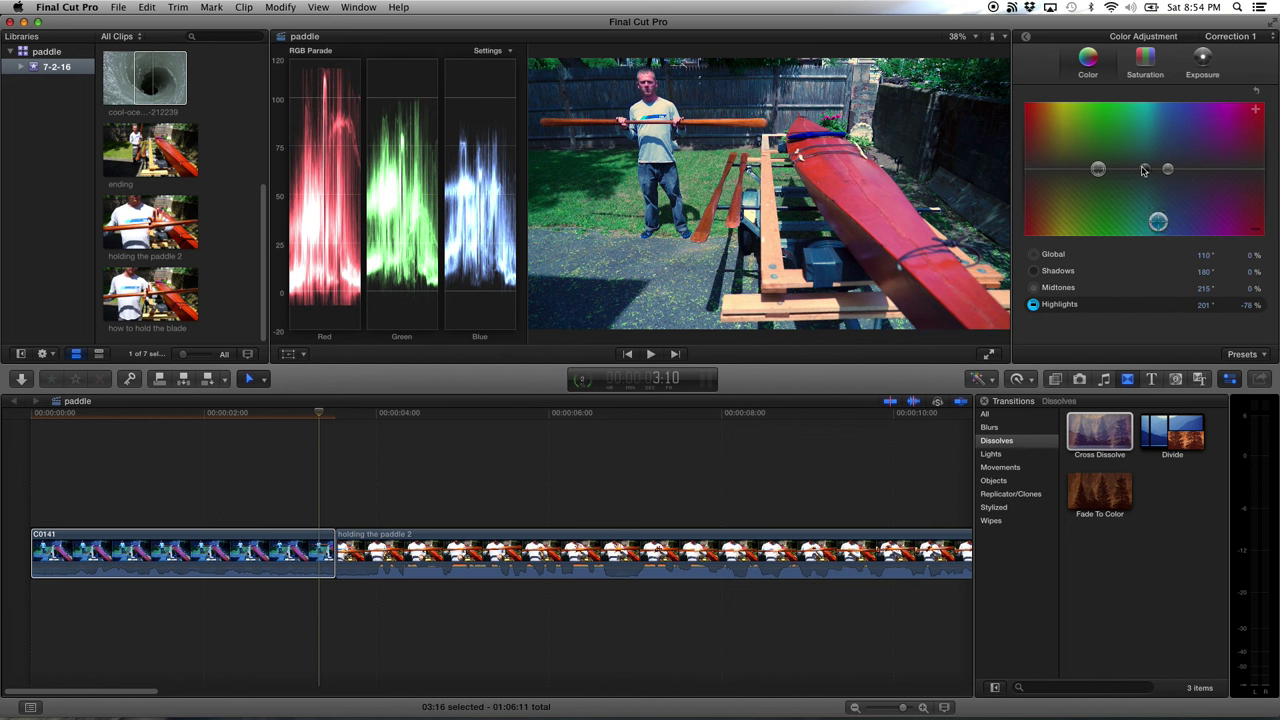
Shift the C0141 midtones color to 211° at -9% and check the frame at about 3:08
mouse_move(1170, 170)
mouse_down()
mouse_move(1187, 180)
mouse_move(1166, 175)
mouse_up()
click(163, 550)
click(313, 412)
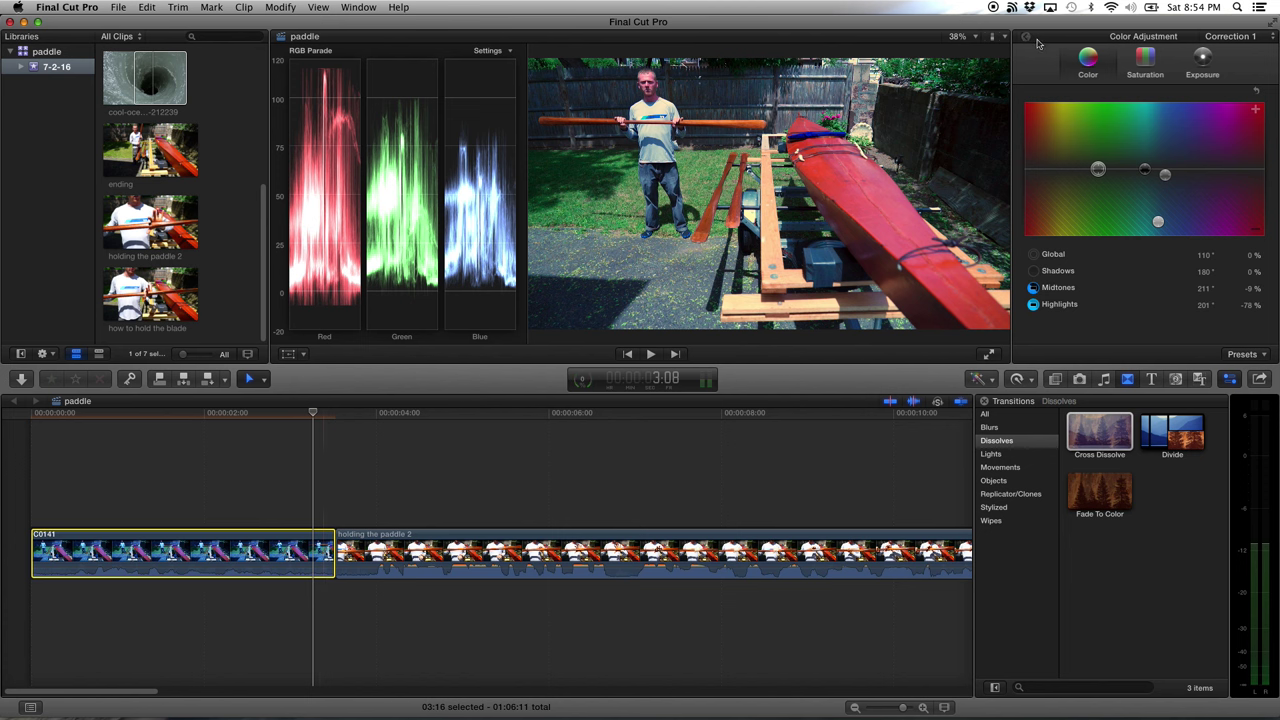
Leave the color adjustment controls and toggle the color correction off and on to compare C0141 before and after
click(1036, 40)
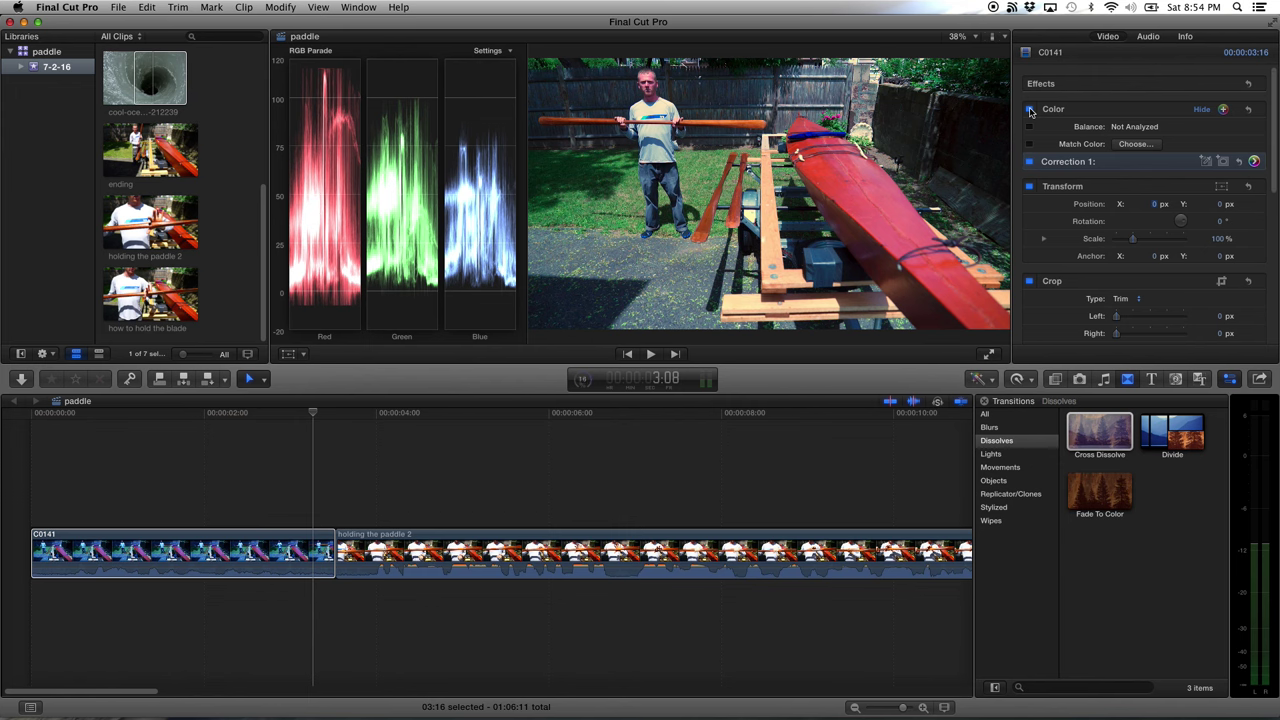
click(1030, 109)
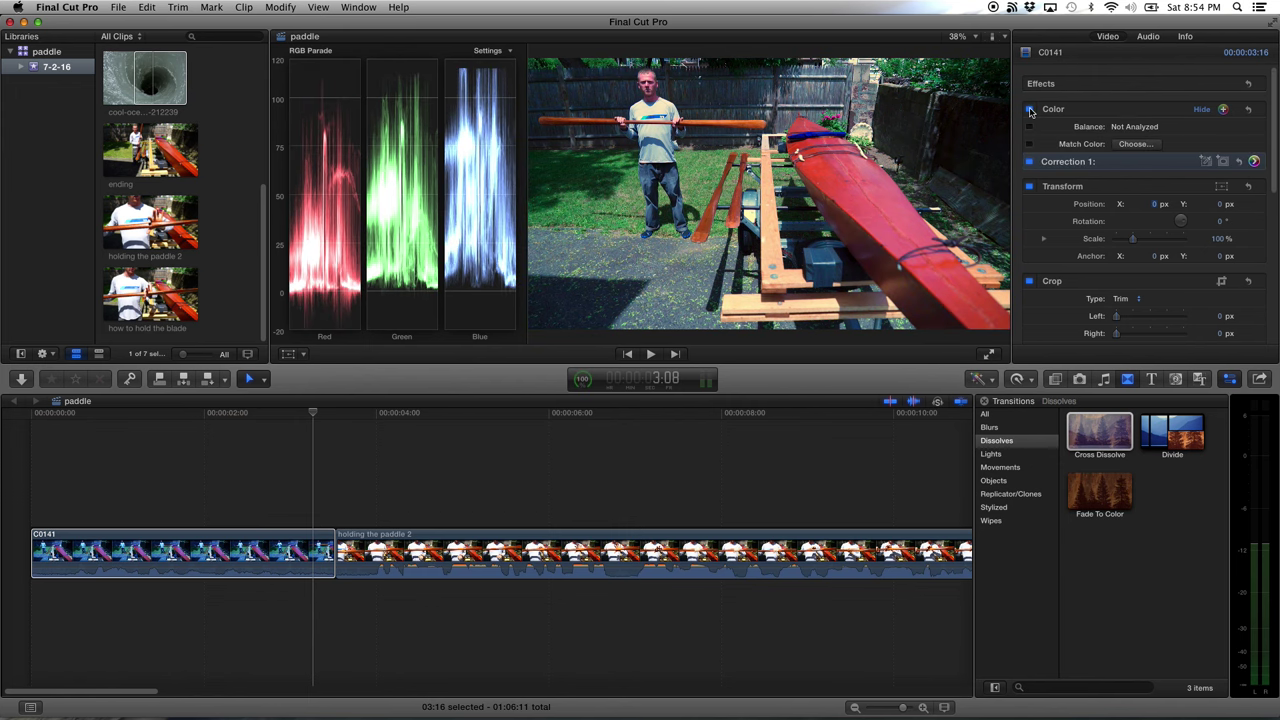
click(1030, 109)
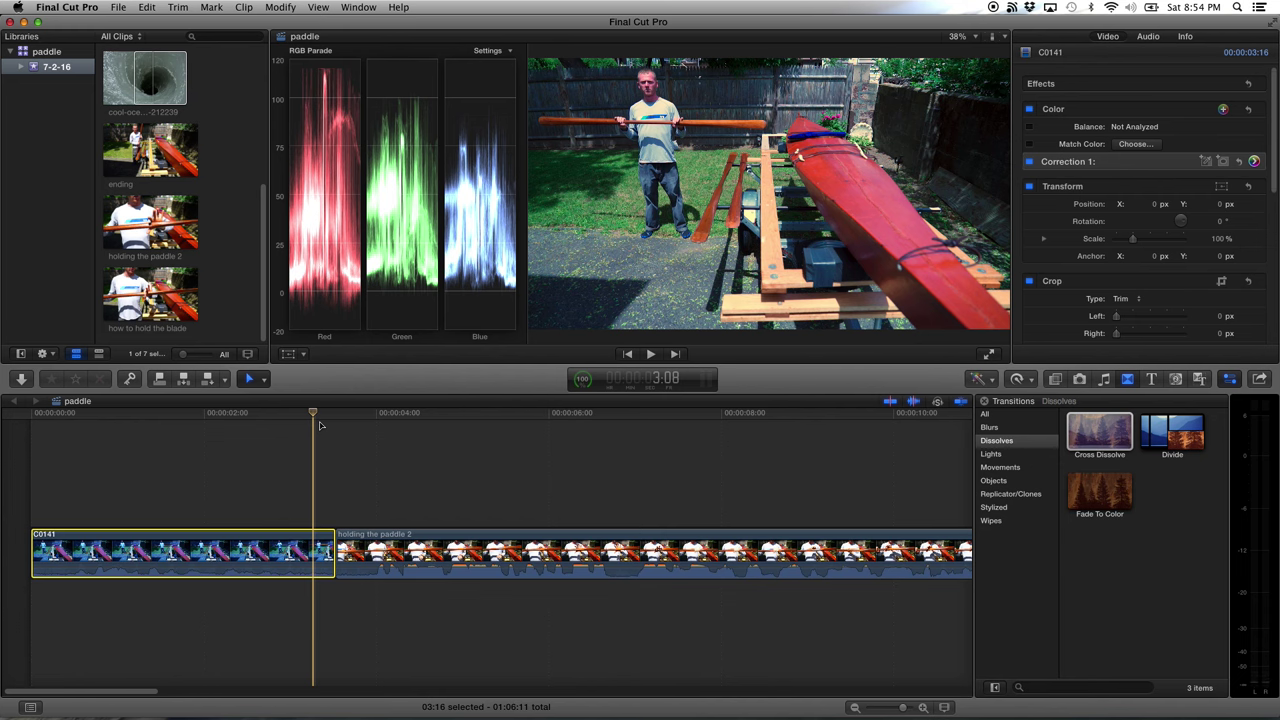
Compare C0141 with the neighbouring clip, switch the scope to Luma, and place the playhead at about 2:19
click(312, 407)
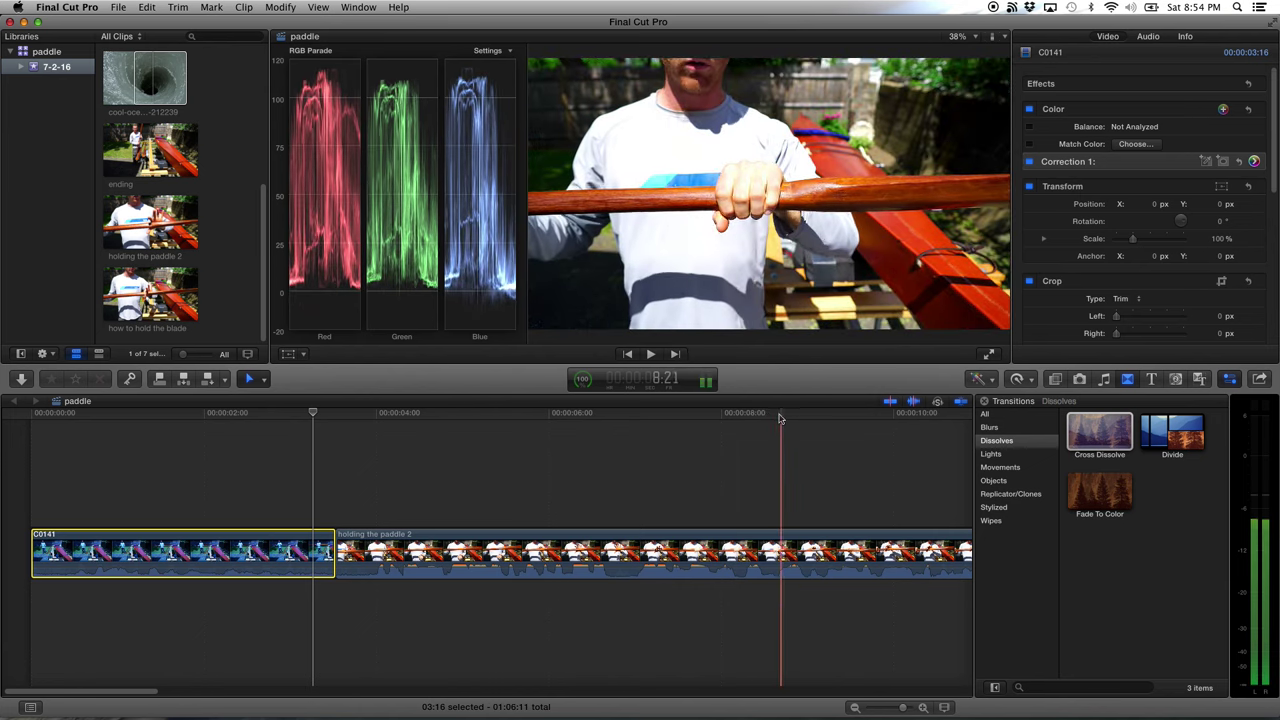
click(252, 415)
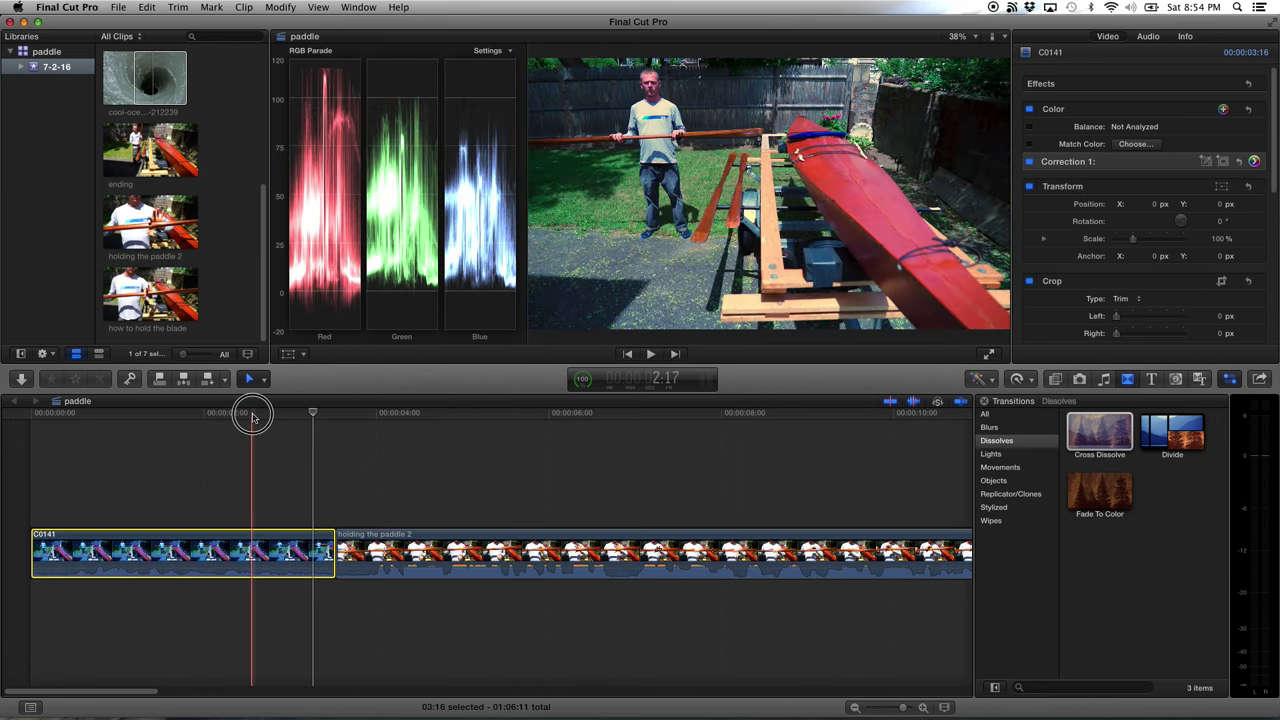
click(508, 51)
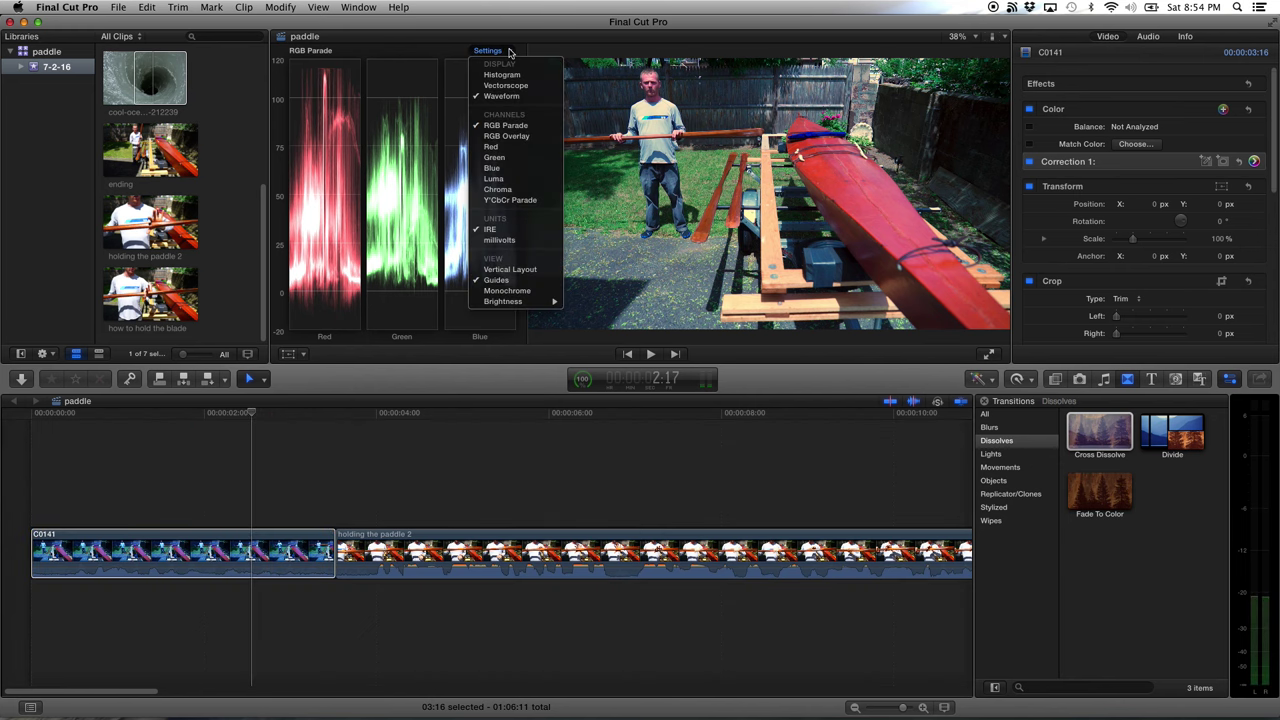
click(495, 181)
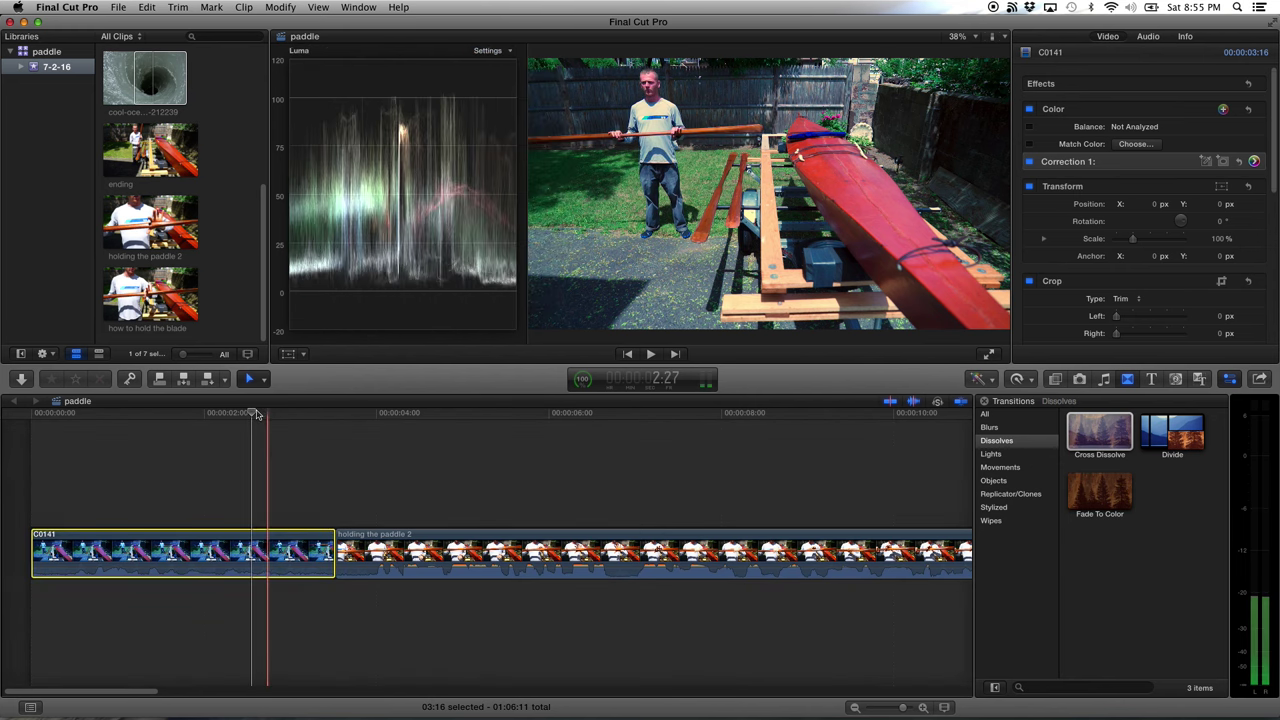
click(258, 418)
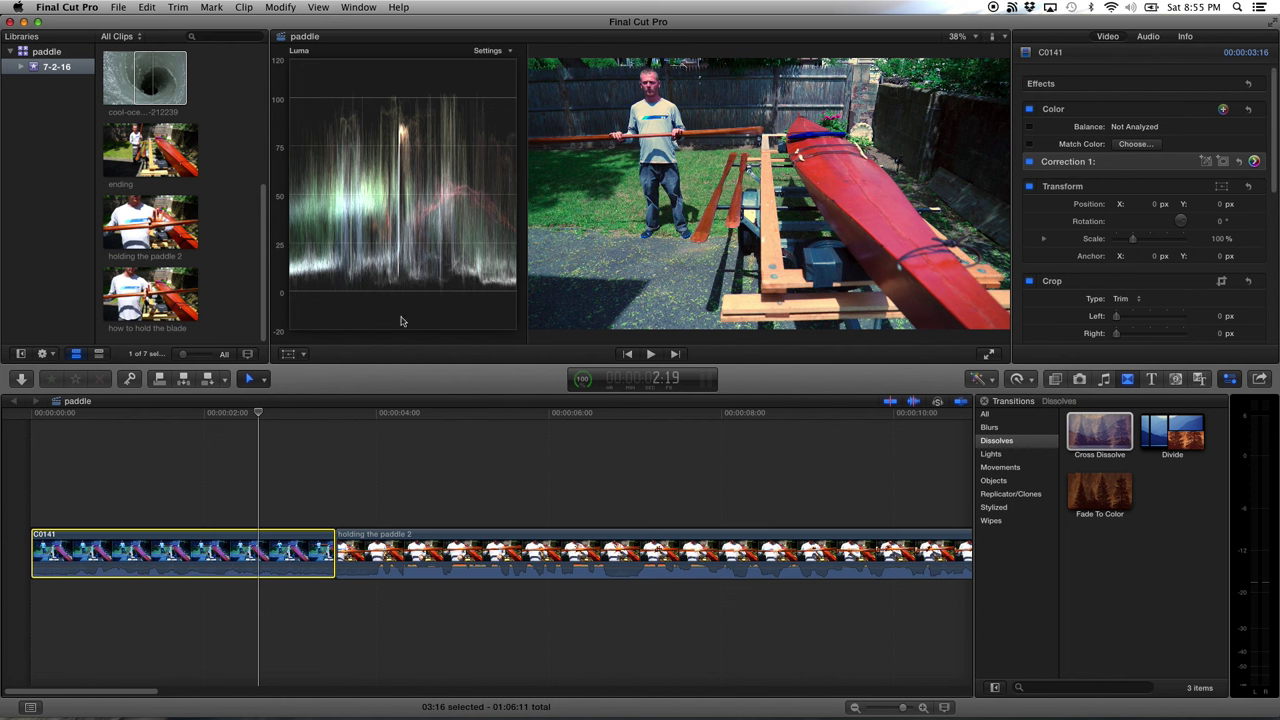
Adjust the C0141 exposure against the luma waveform, setting highlights to 2% and midtones to 17%
click(1258, 164)
click(1200, 70)
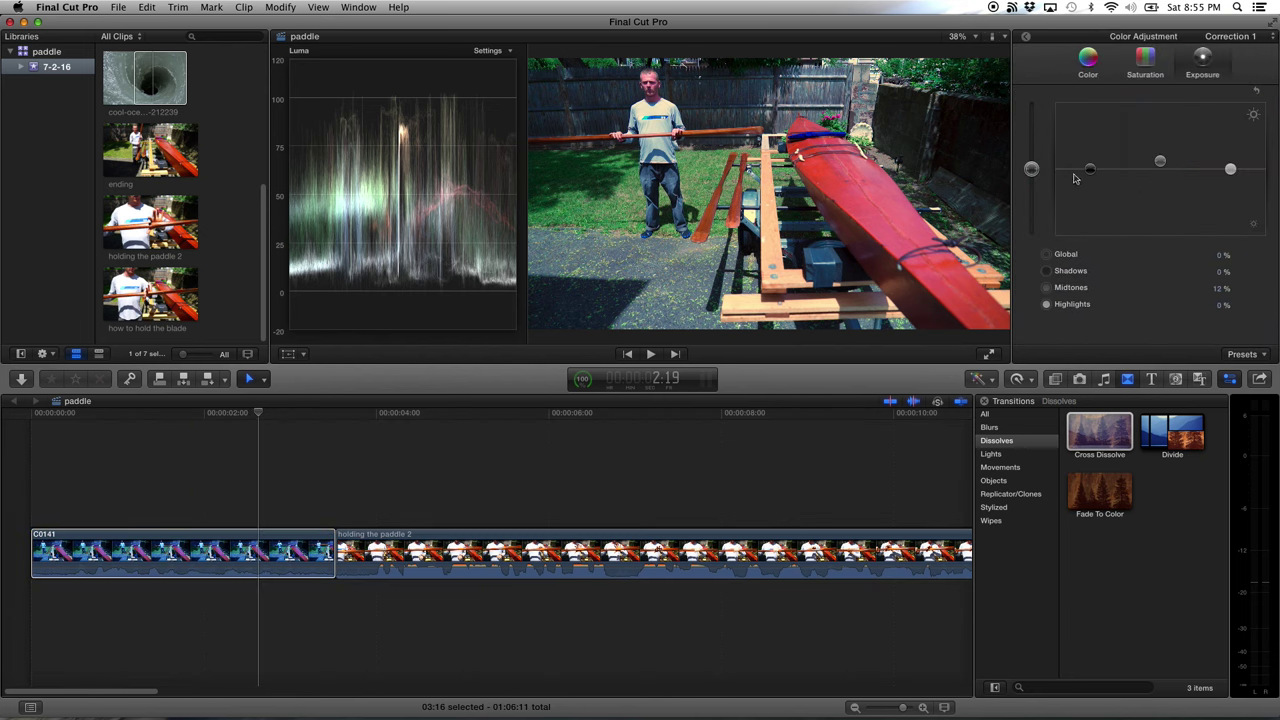
mouse_move(1091, 169)
mouse_down()
mouse_move(1088, 199)
mouse_move(1090, 168)
mouse_up()
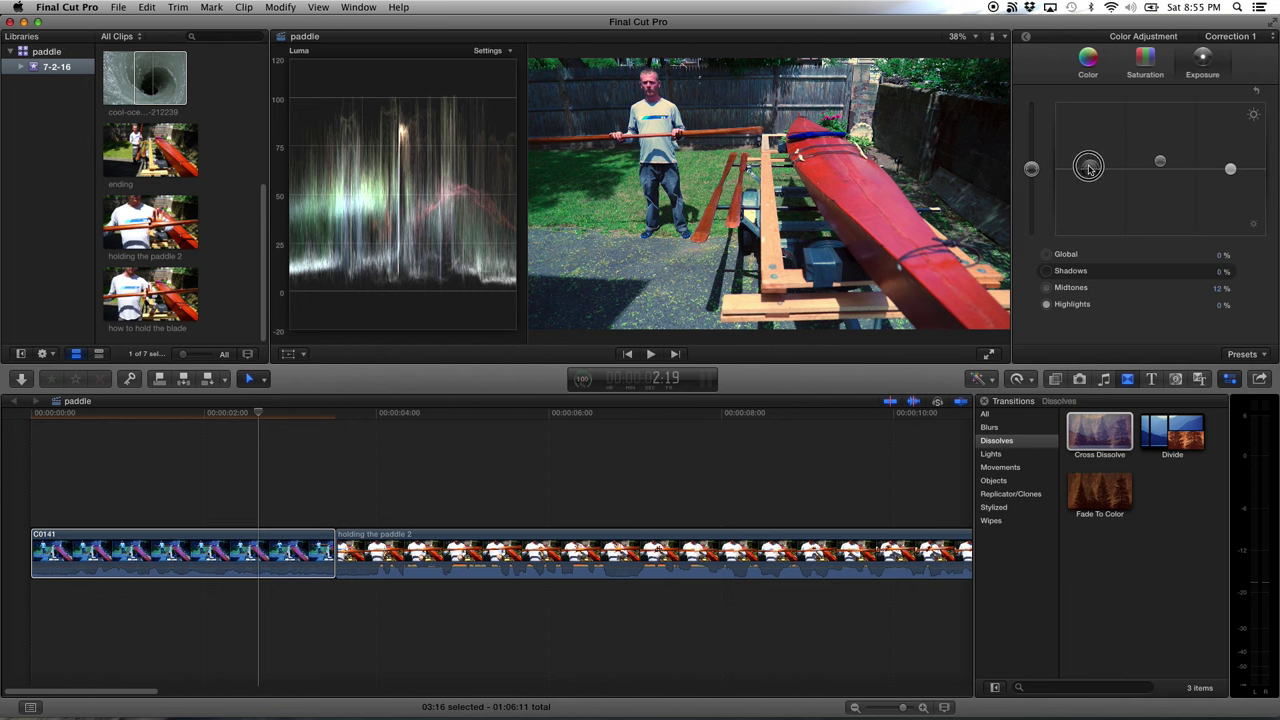
mouse_move(1231, 171)
mouse_down()
mouse_move(1224, 147)
mouse_move(1230, 158)
mouse_up()
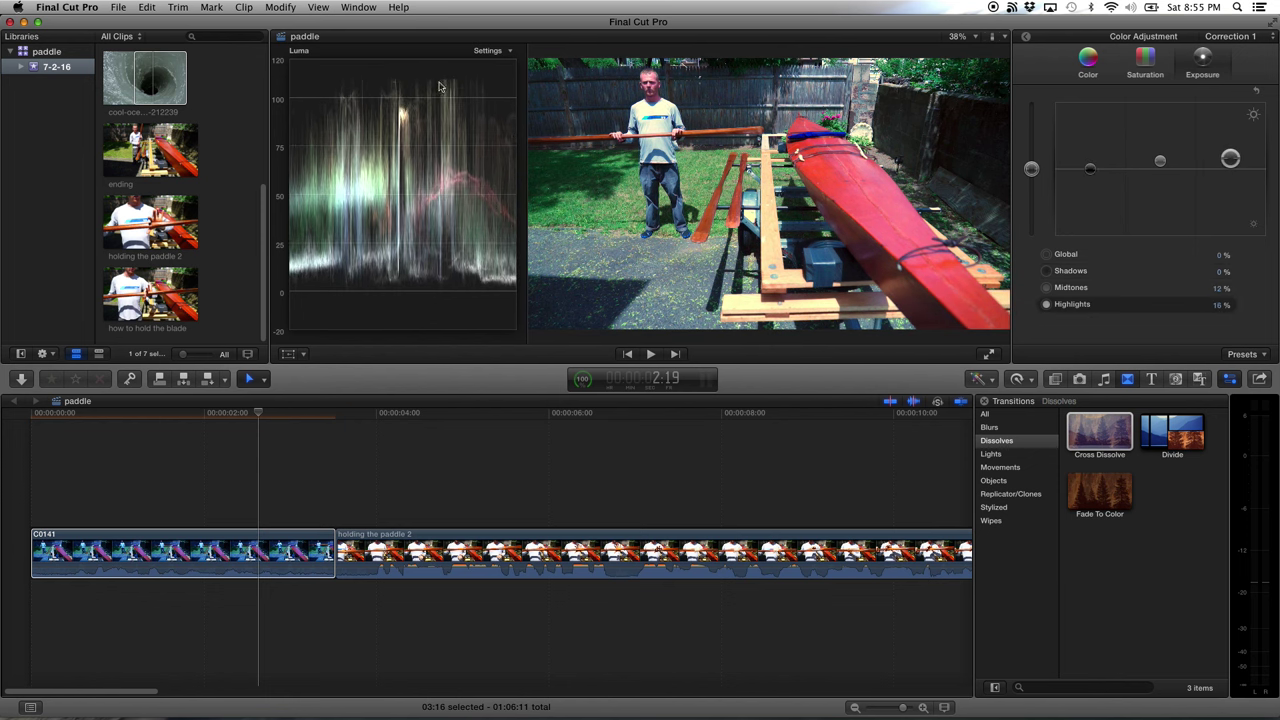
mouse_move(1230, 158)
mouse_down()
mouse_move(1226, 125)
mouse_move(1230, 168)
mouse_up()
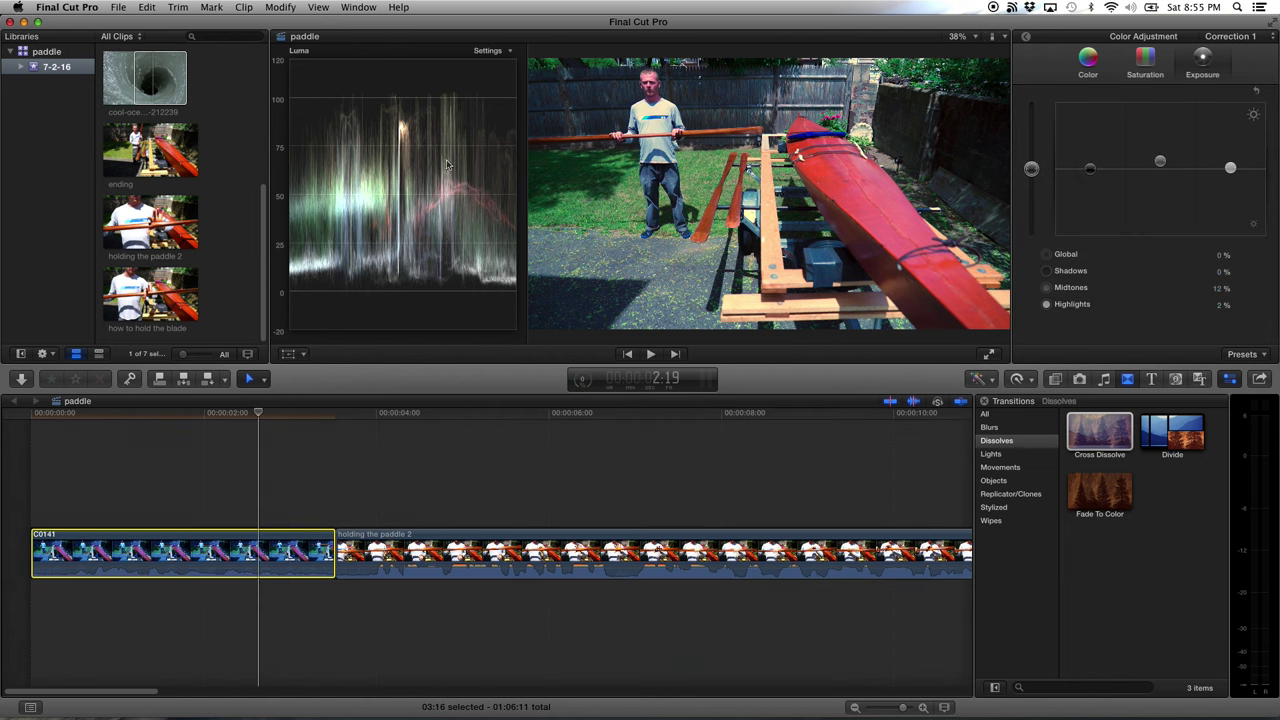
drag(1162, 165, 1162, 162)
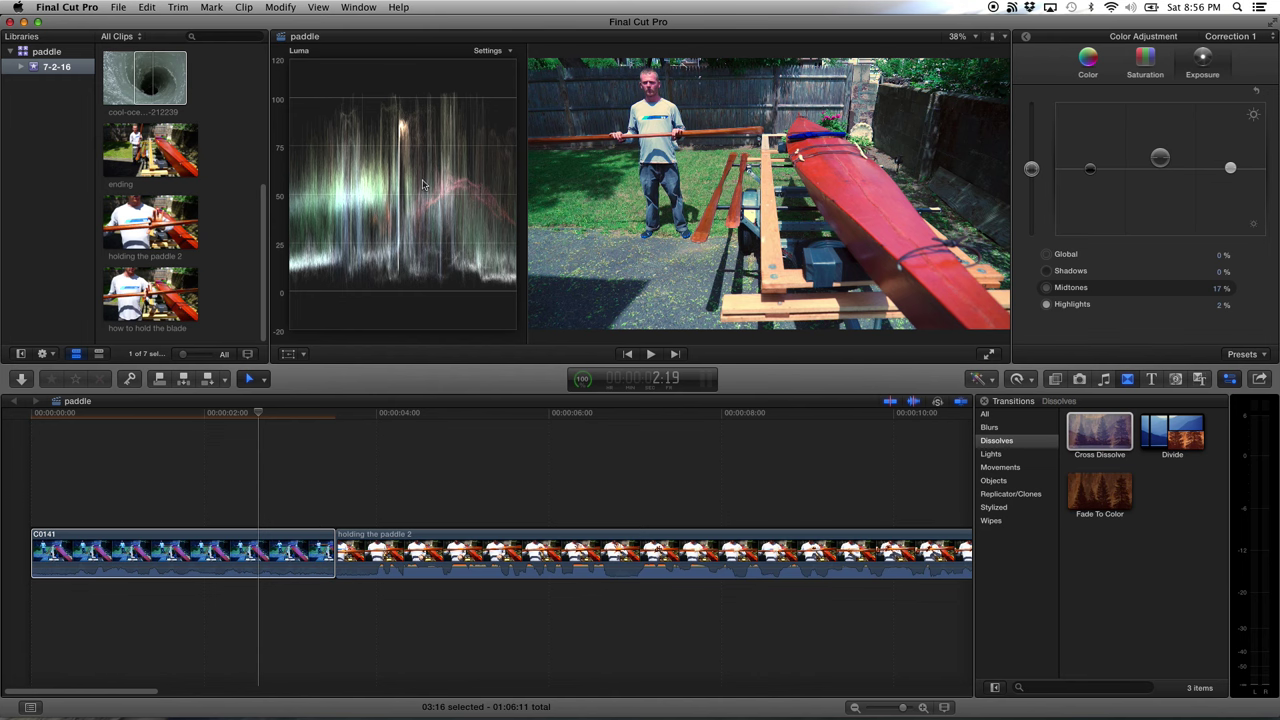
Review C0141 near 2:19 and expand its audio into a separate strip below the video, enlarged in the timeline
click(266, 414)
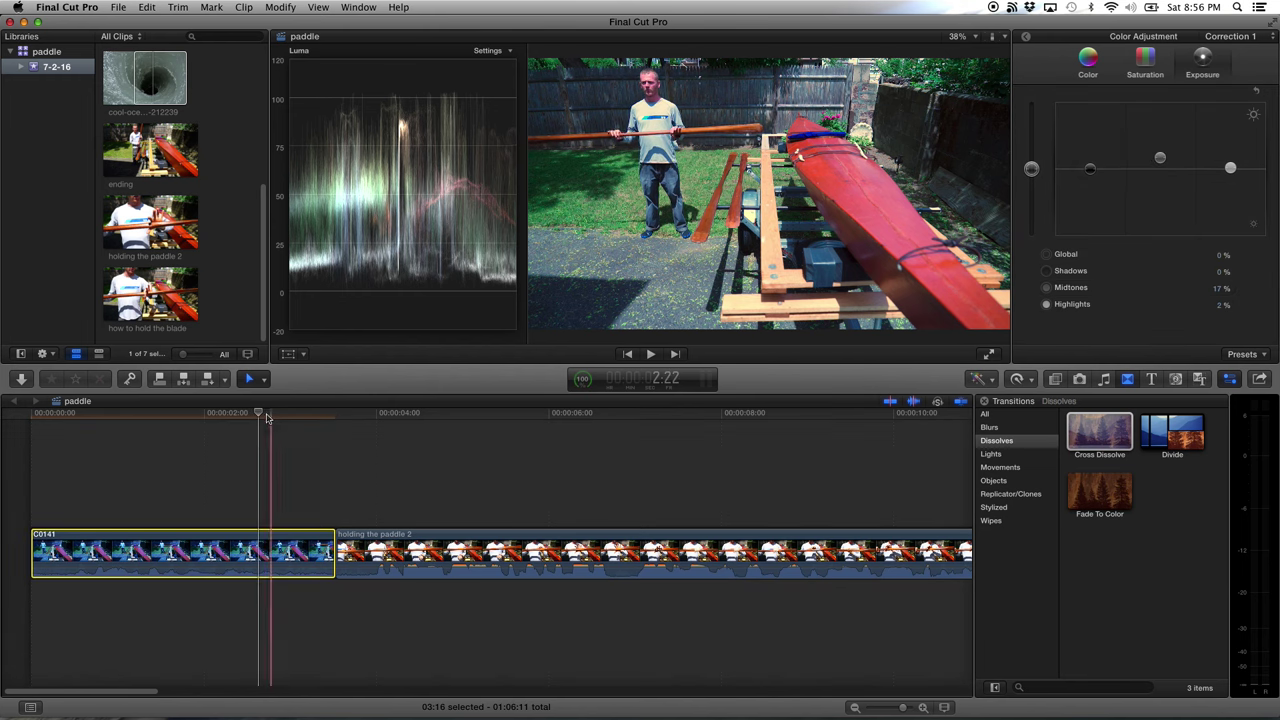
key(space)
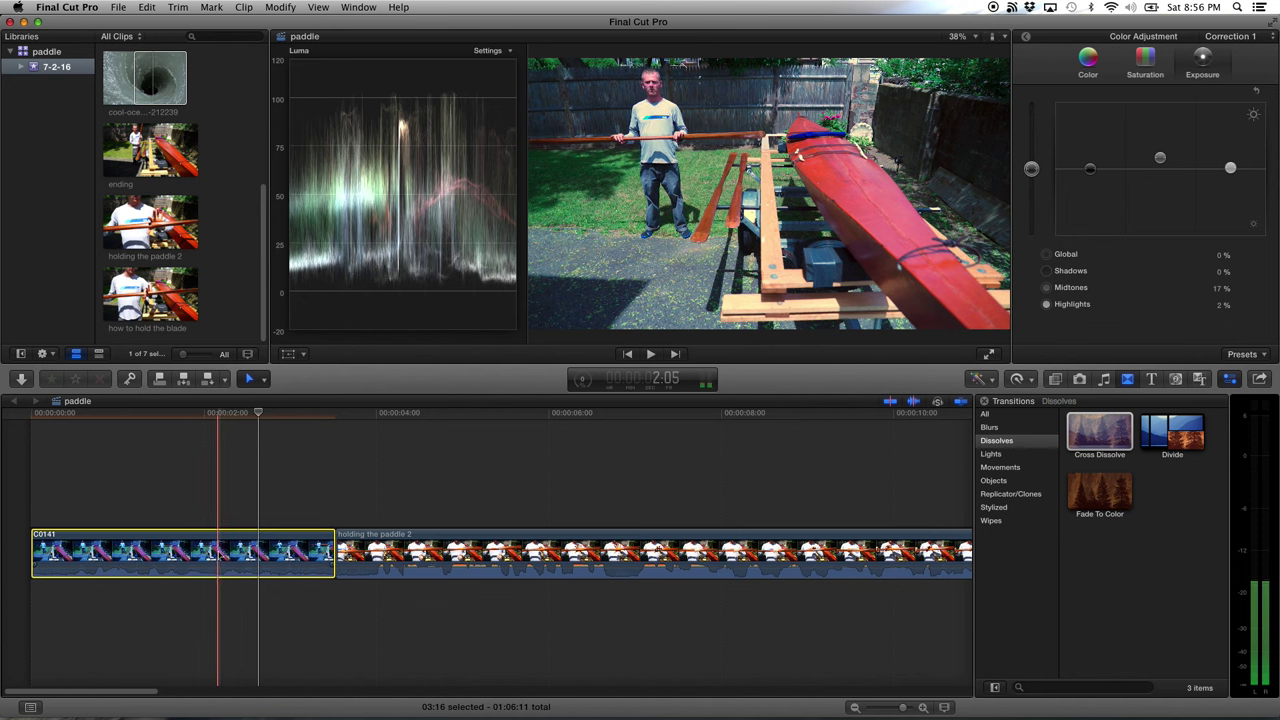
right_click(220, 552)
click(280, 620)
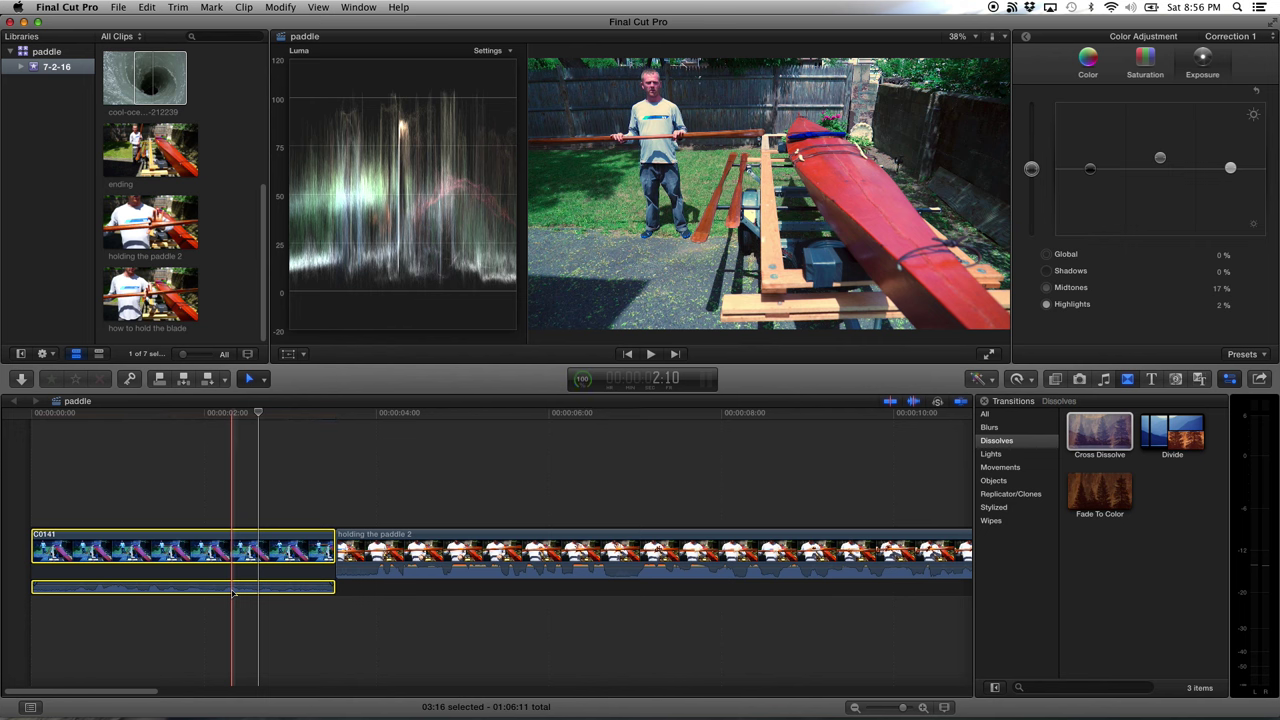
key(super+equal)
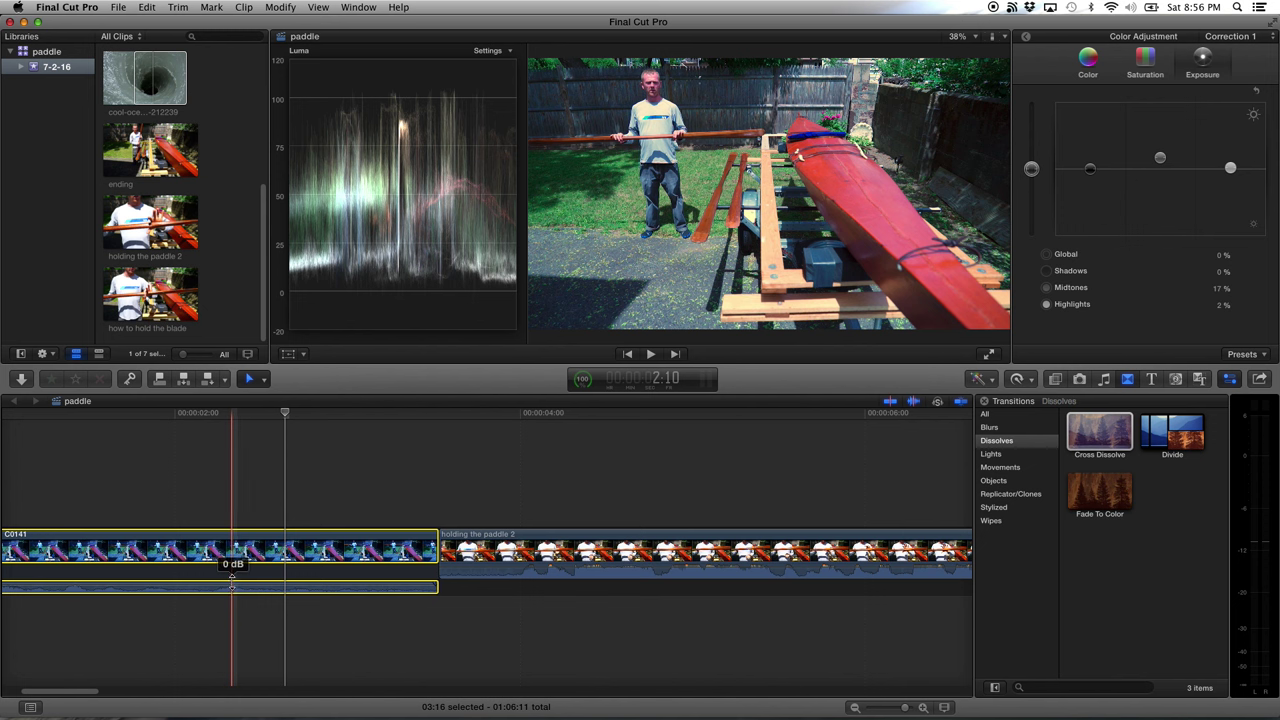
Try shaping the C0141 audio level with volume keyframes between about 2:09 and 2:24, and delete the keyframes
drag(232, 580, 228, 583)
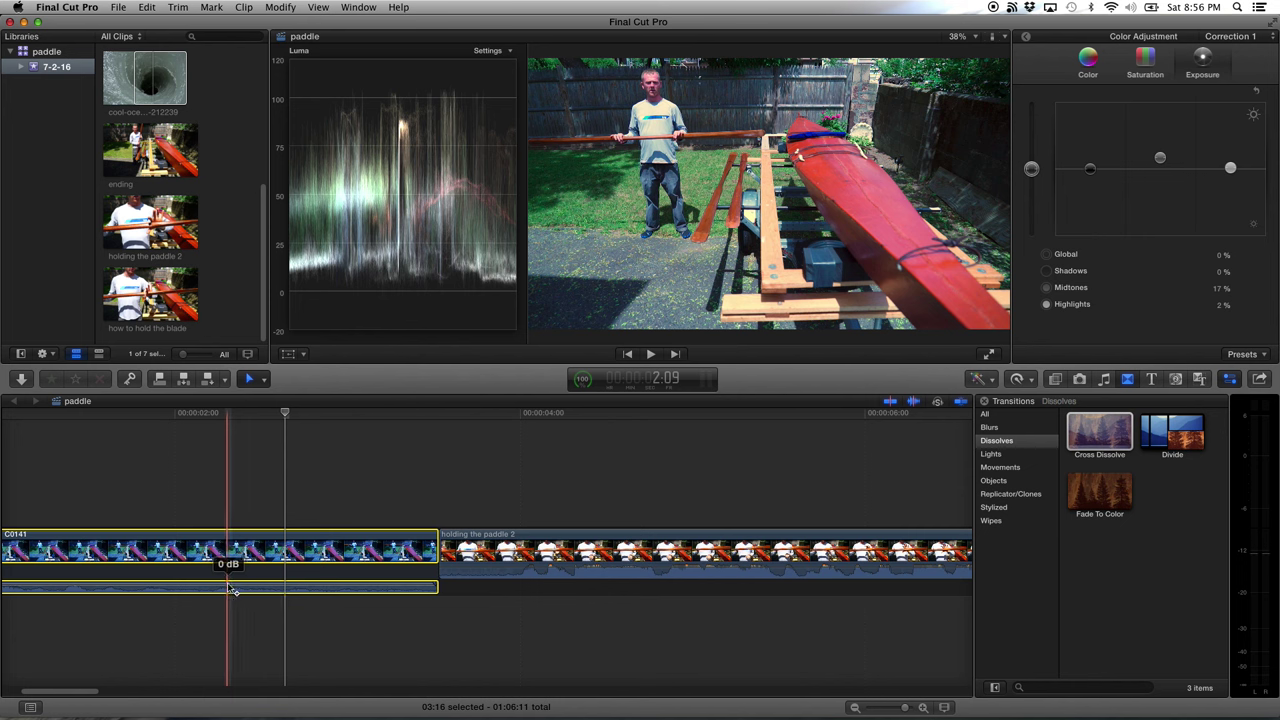
click(228, 585)
alt+click(256, 585)
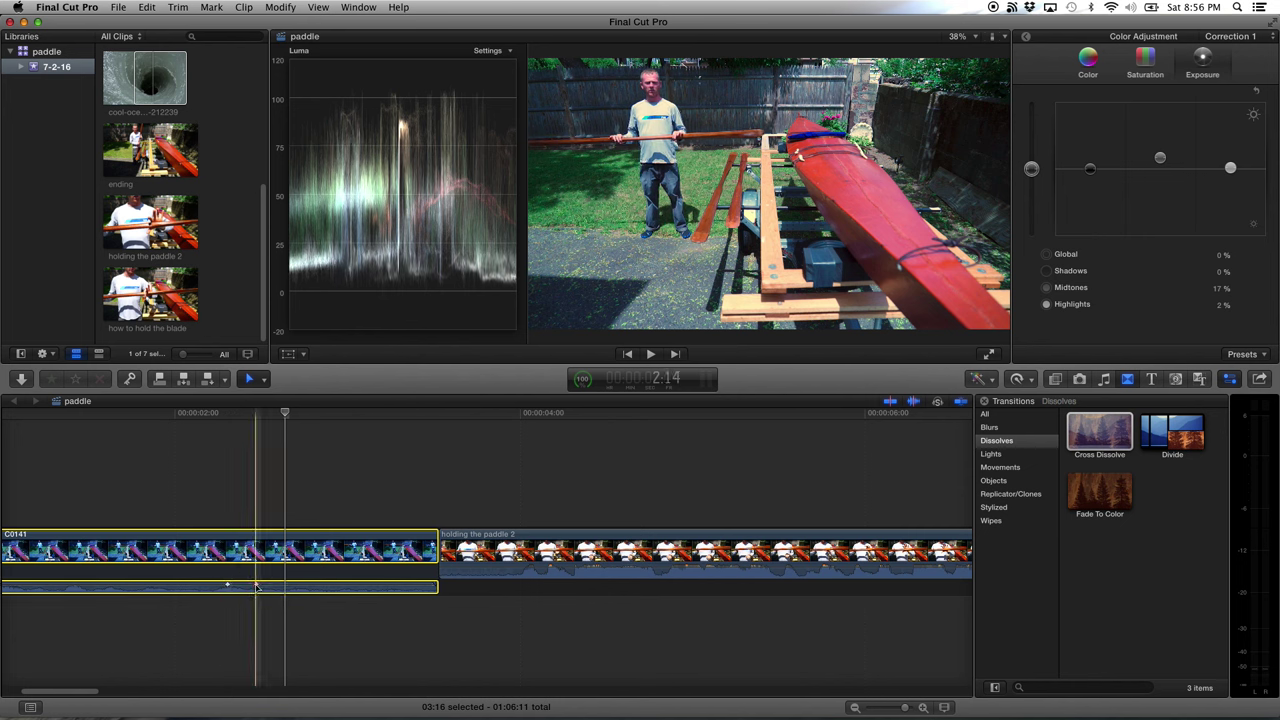
alt+click(278, 585)
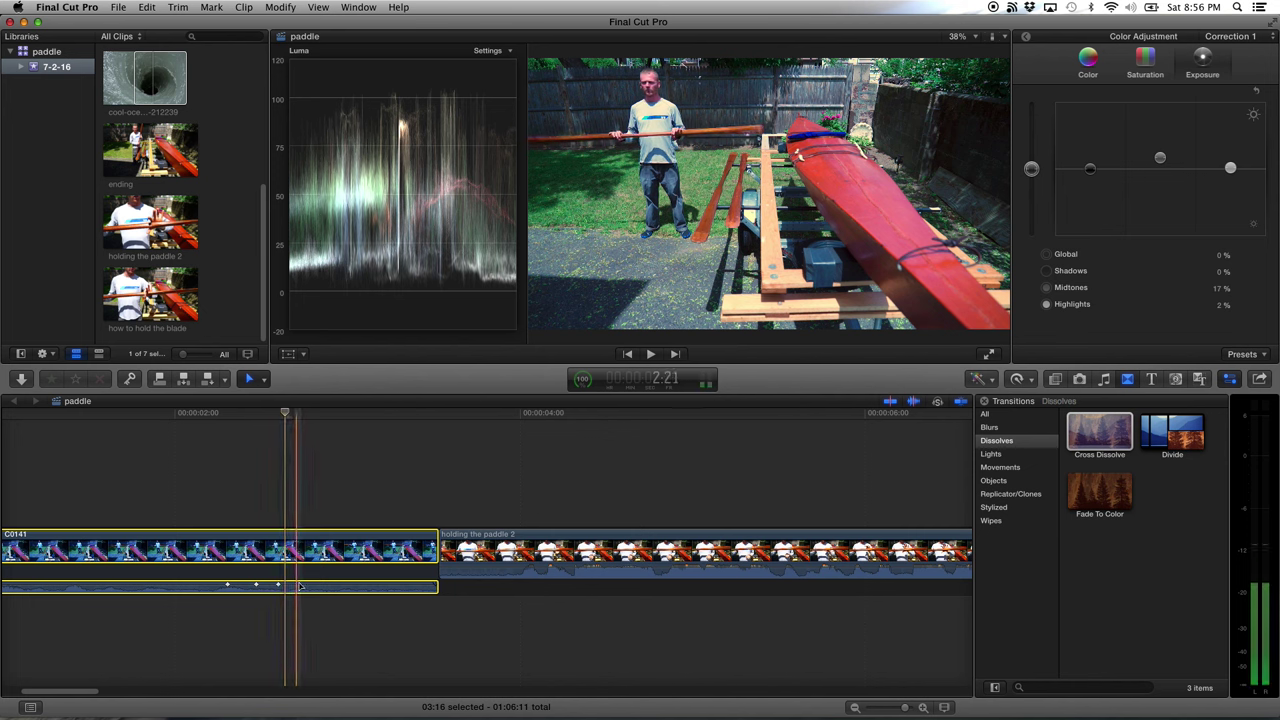
alt+click(300, 585)
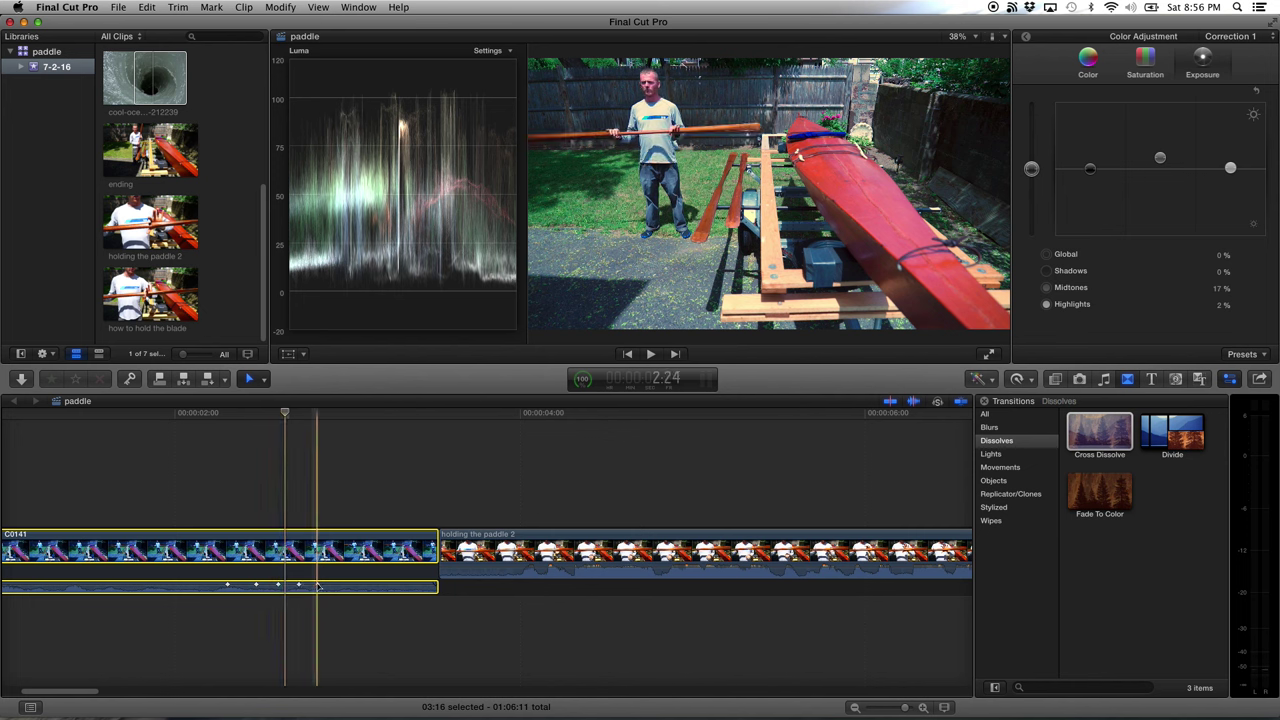
drag(299, 585, 257, 566)
click(227, 585)
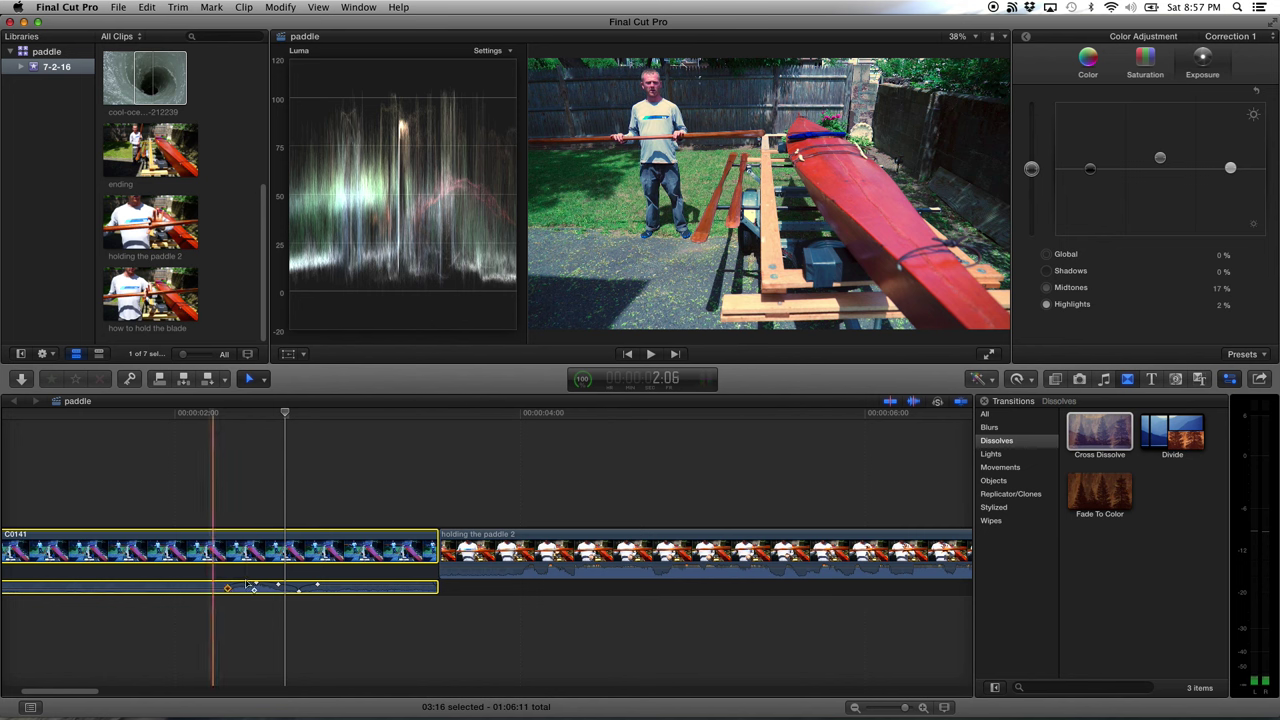
click(318, 587)
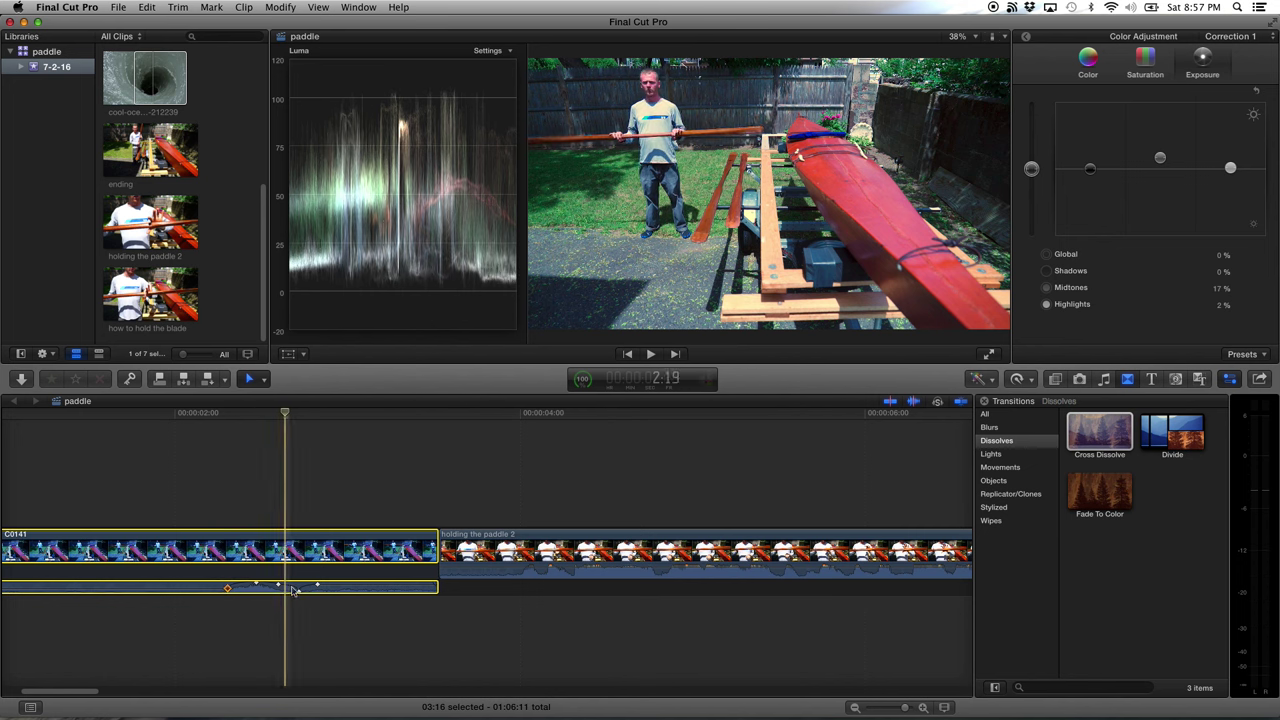
key(Delete)
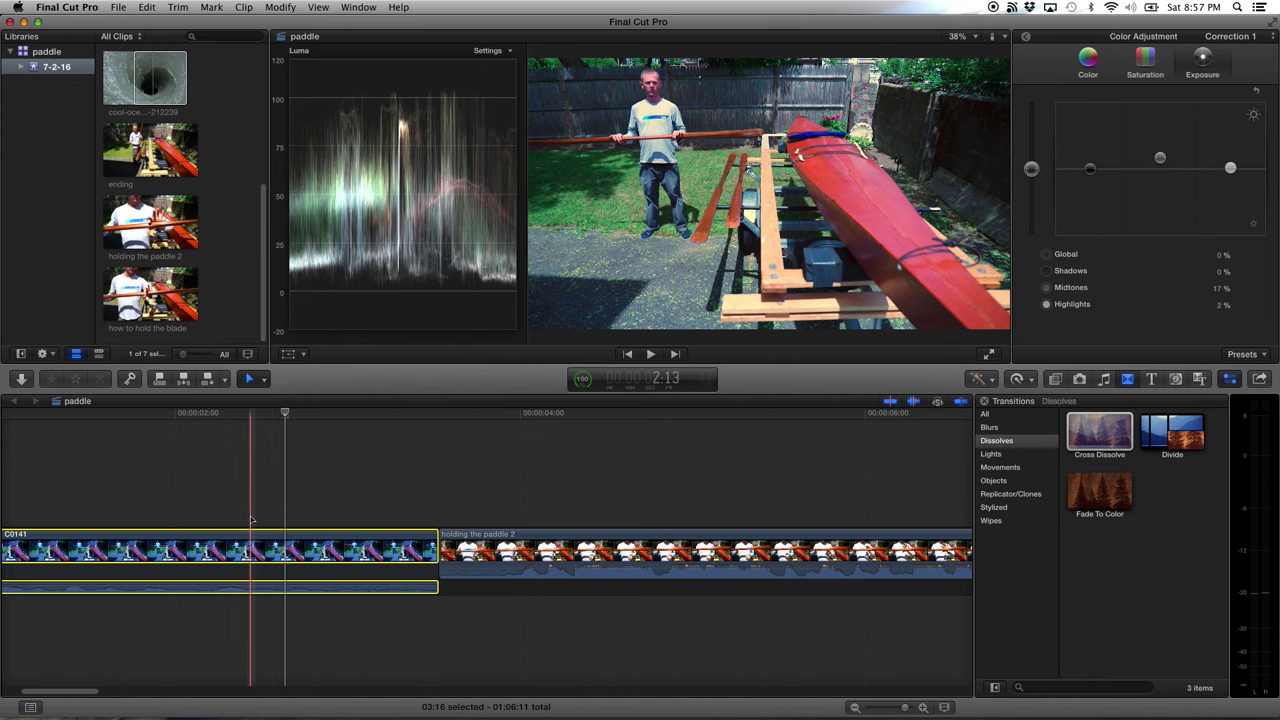
Play through C0141 and check its sound level on the audio meters
key(super+shift+a)
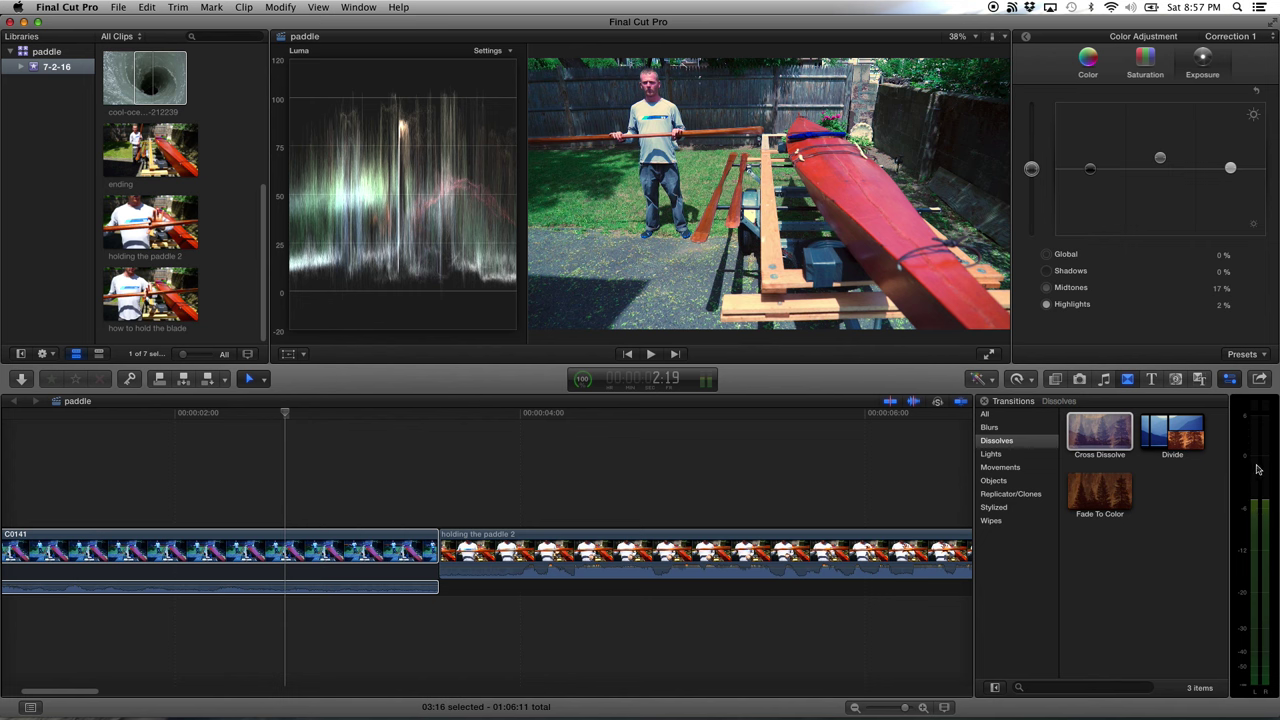
click(420, 560)
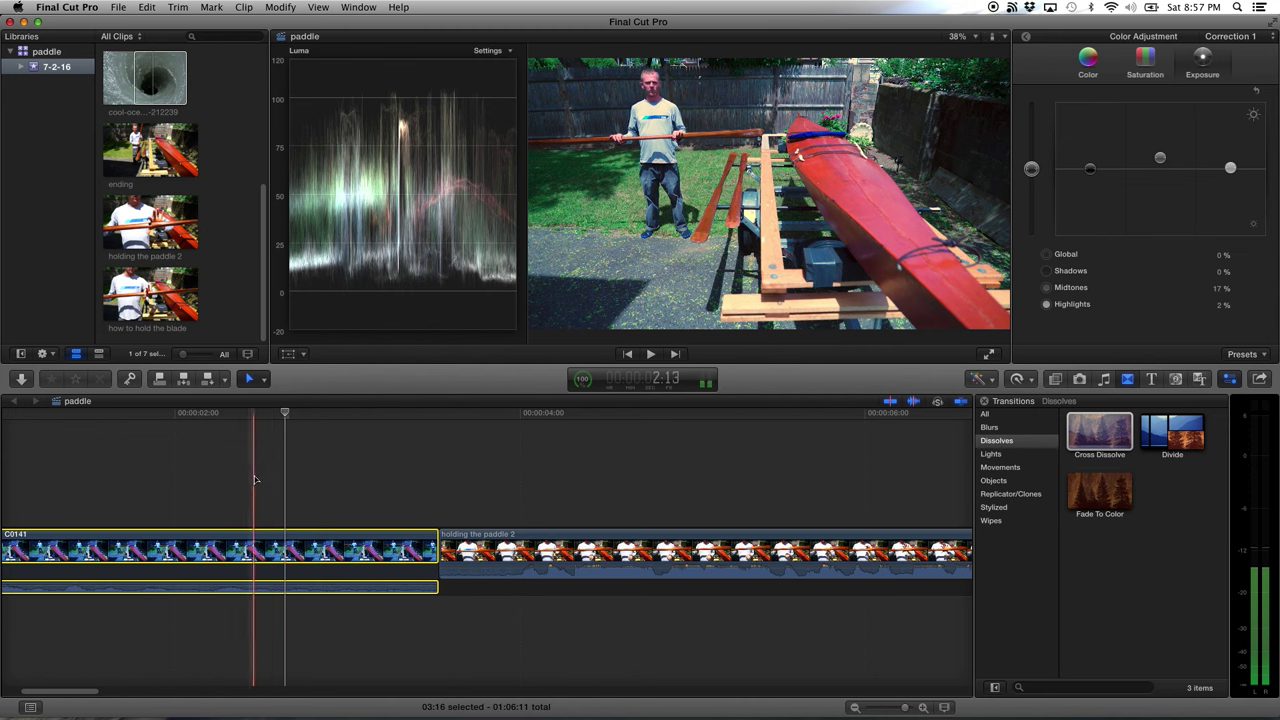
key(space)
key(space)
key(space)
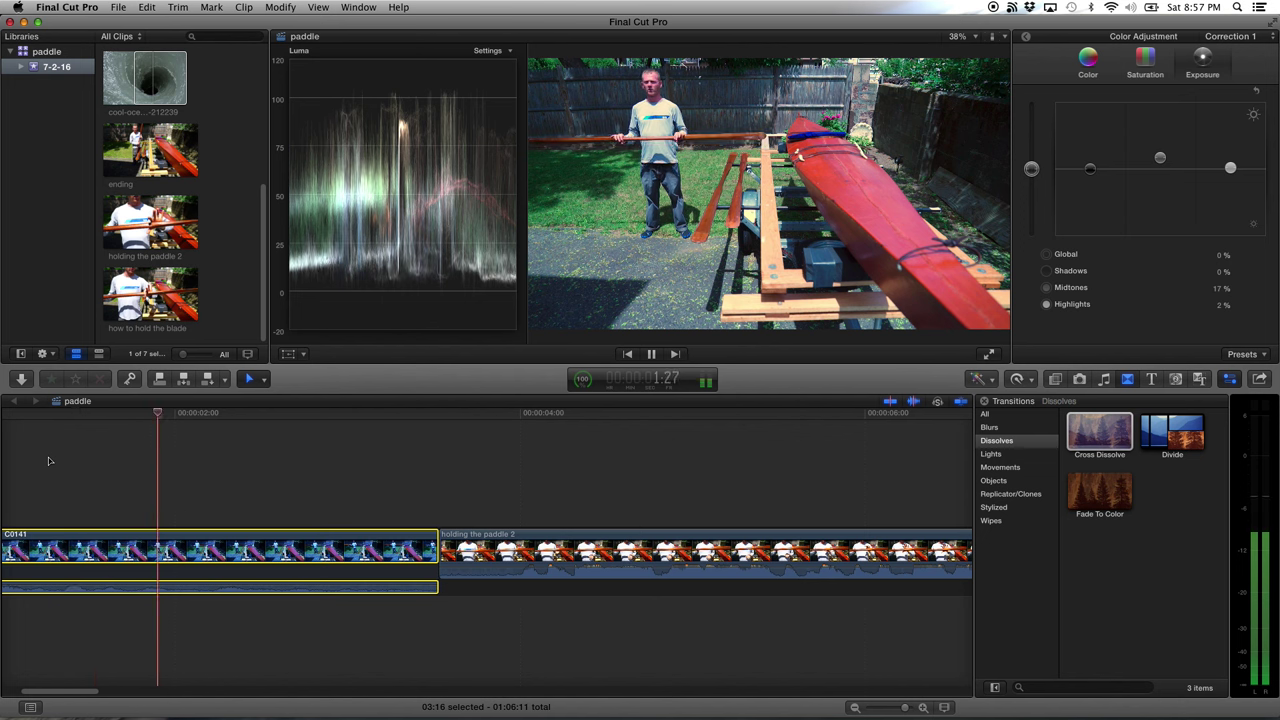
key(space)
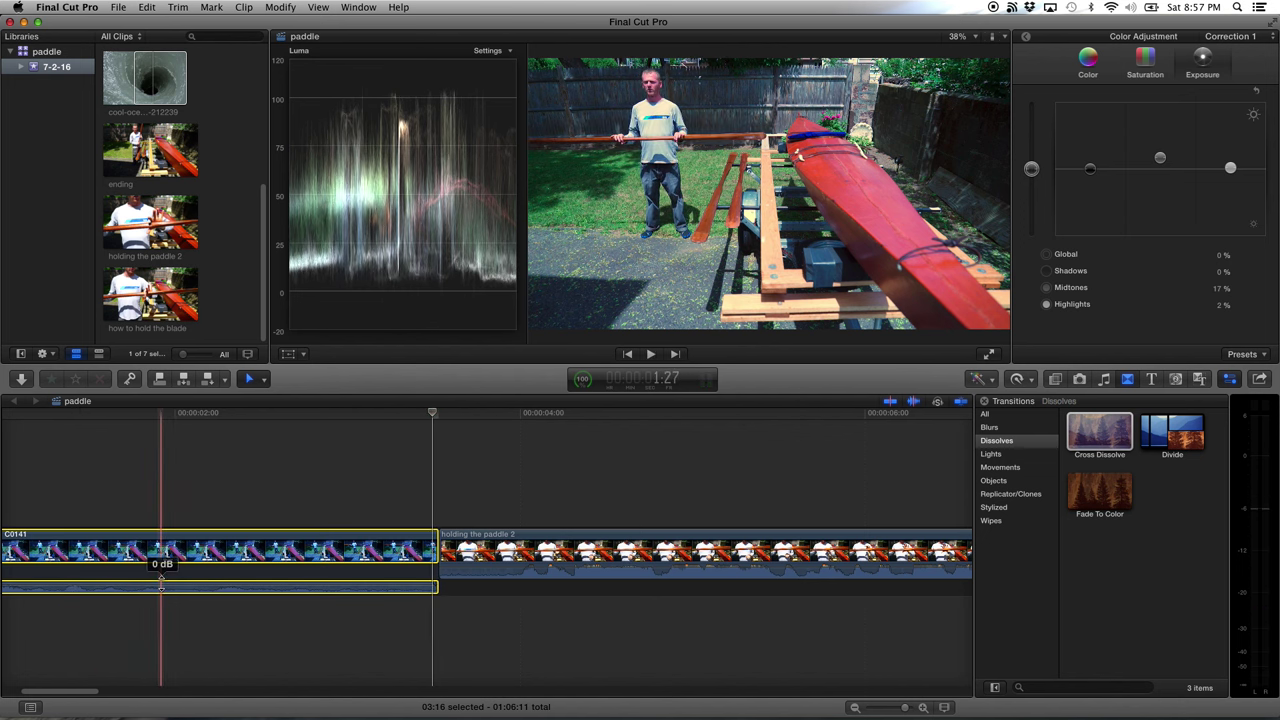
key(space)
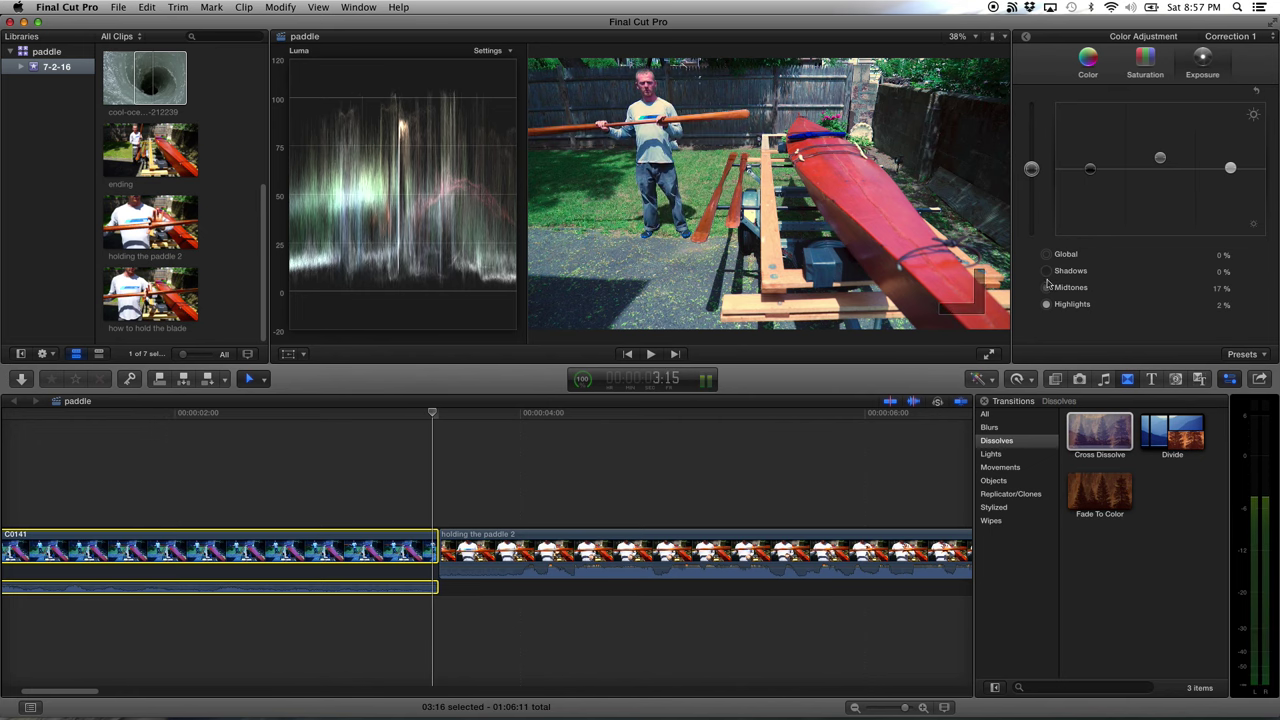
Apply the Logic Limiter effect from the Levels audio effects to the C0141 clip
click(1058, 380)
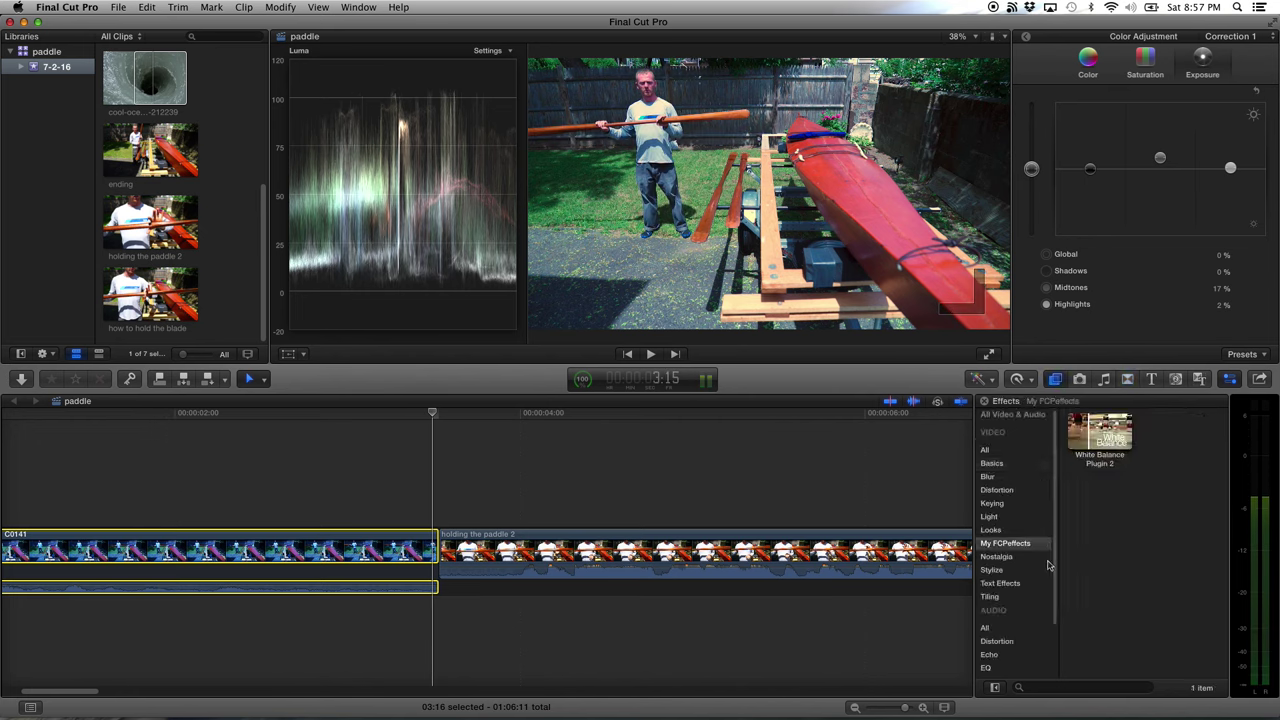
scroll(1013, 582, down, 2)
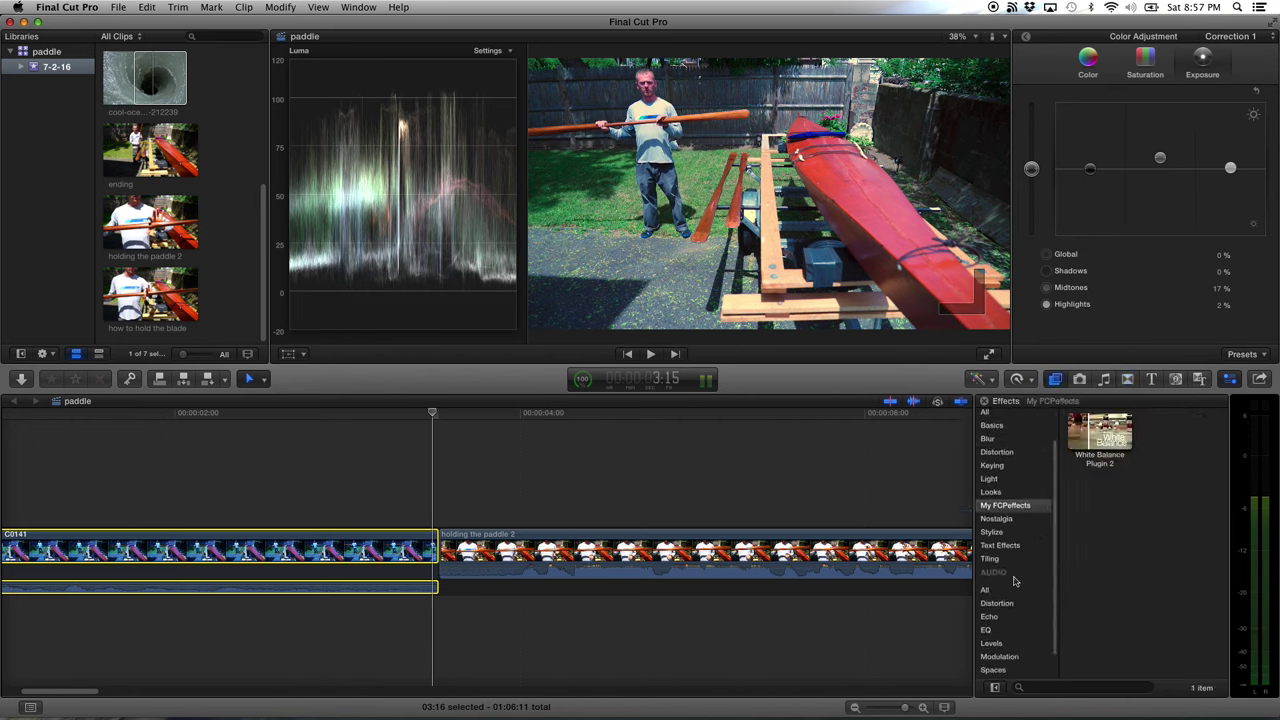
click(995, 647)
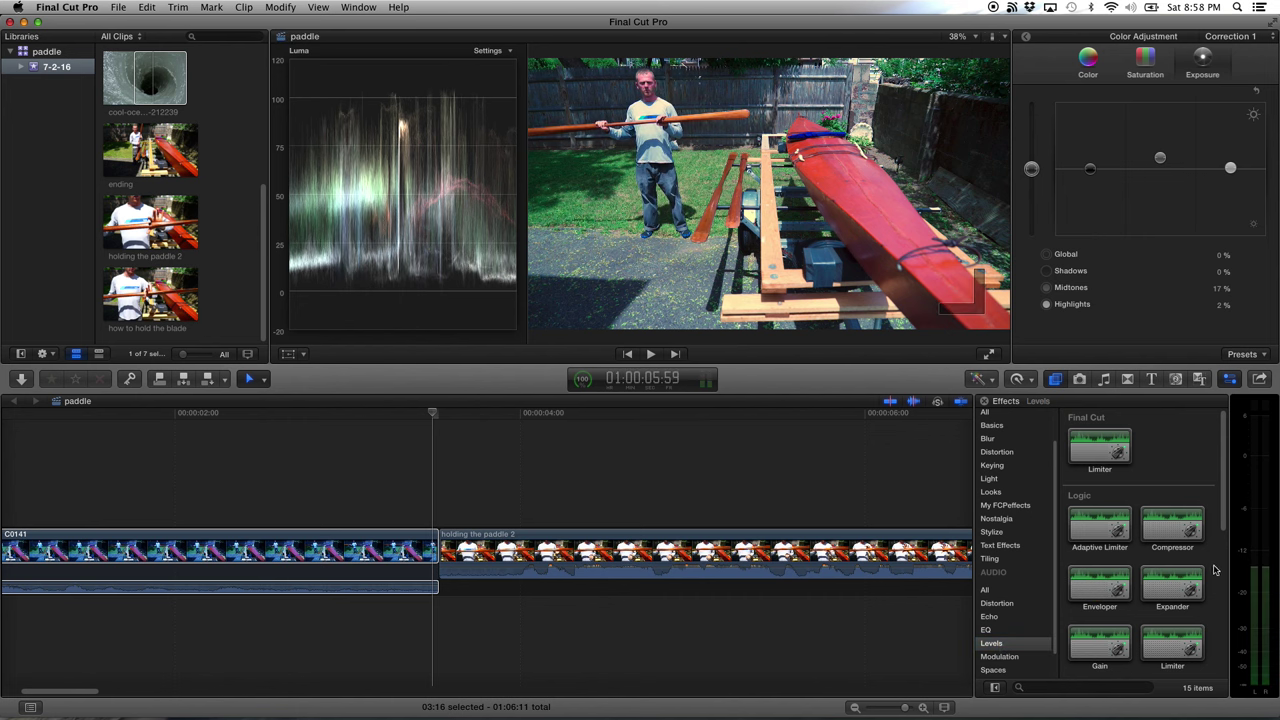
scroll(1214, 570, down, 1)
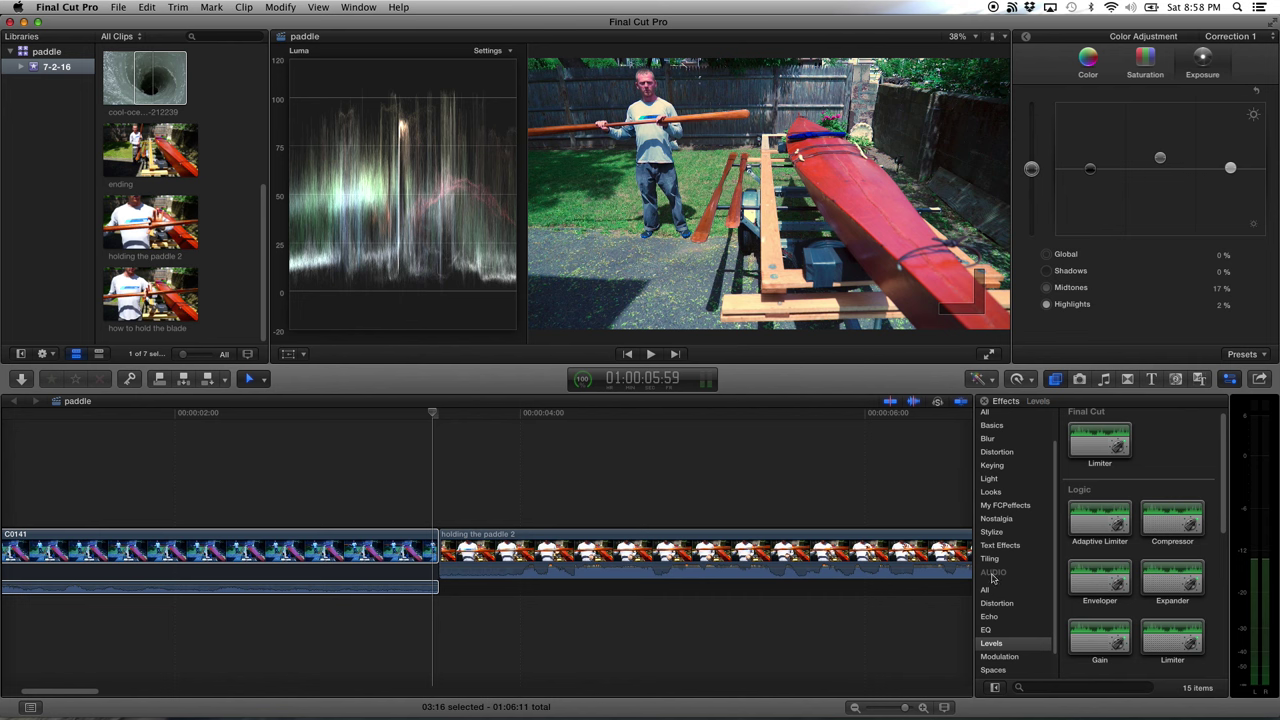
drag(1163, 643, 263, 550)
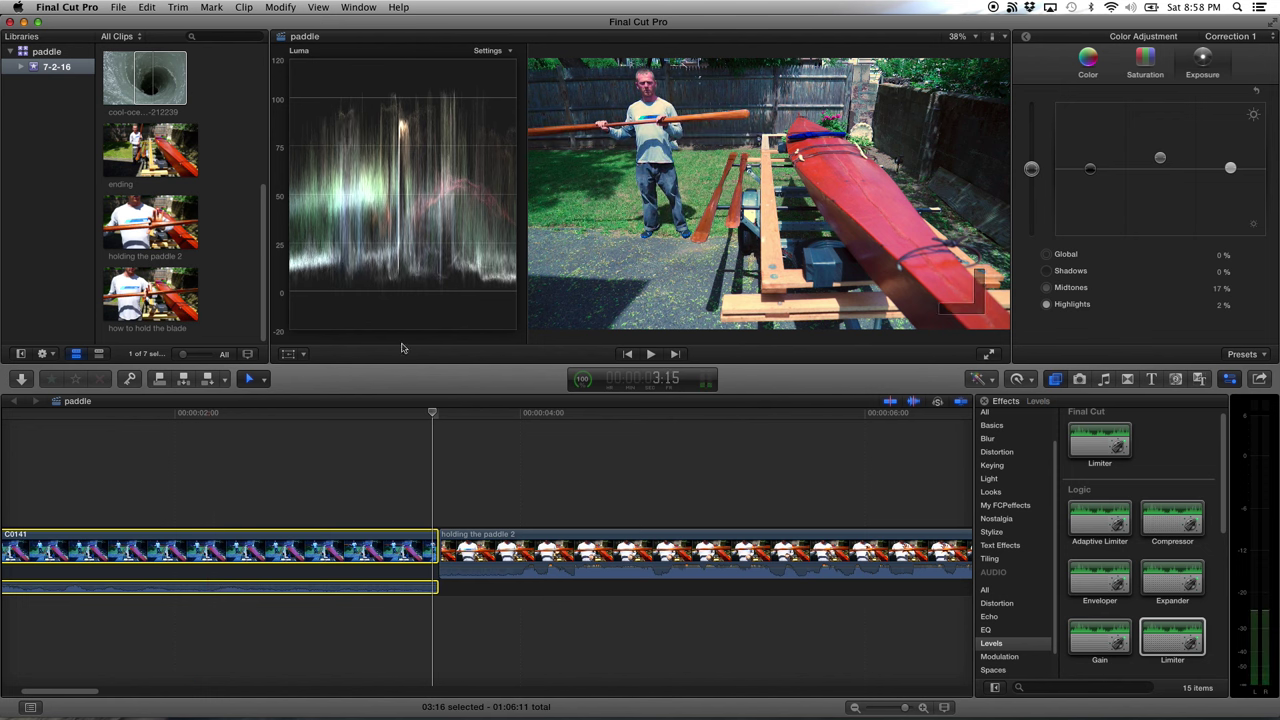
Place the playhead at 2:08, open the settings window of C0141's Limiter effect, and move it over the viewer
click(222, 412)
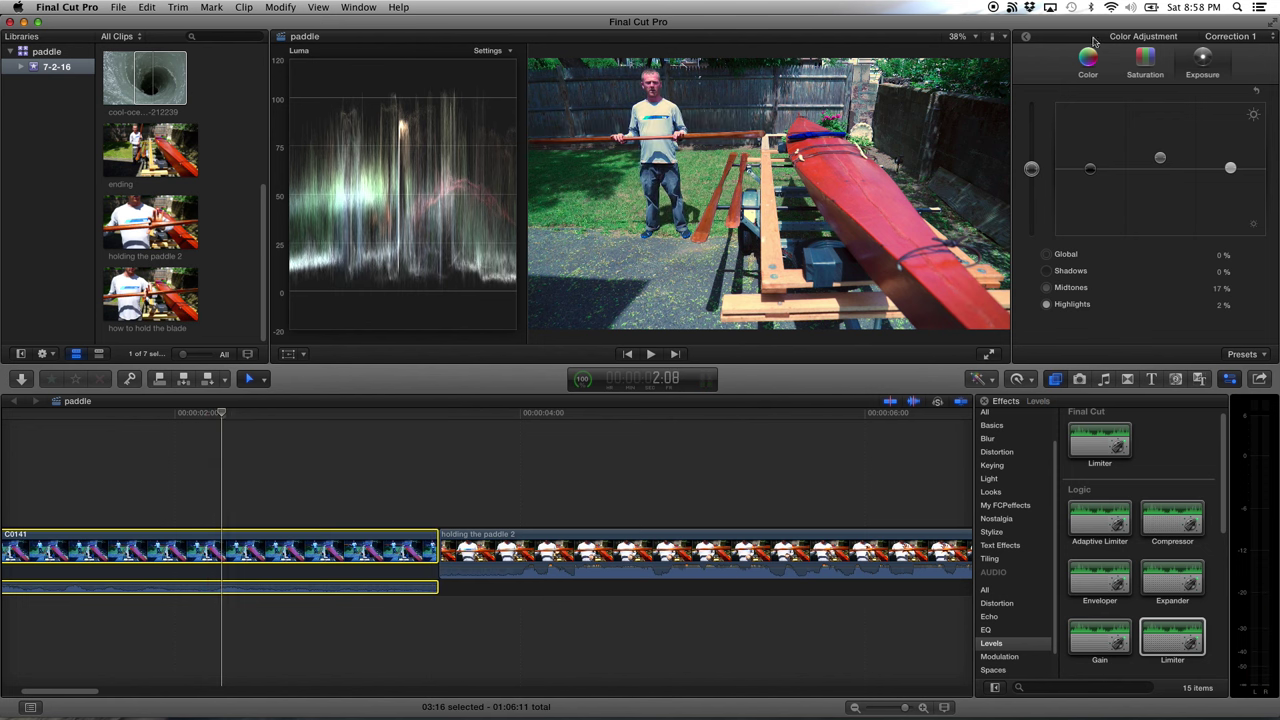
key(super+6)
click(1150, 37)
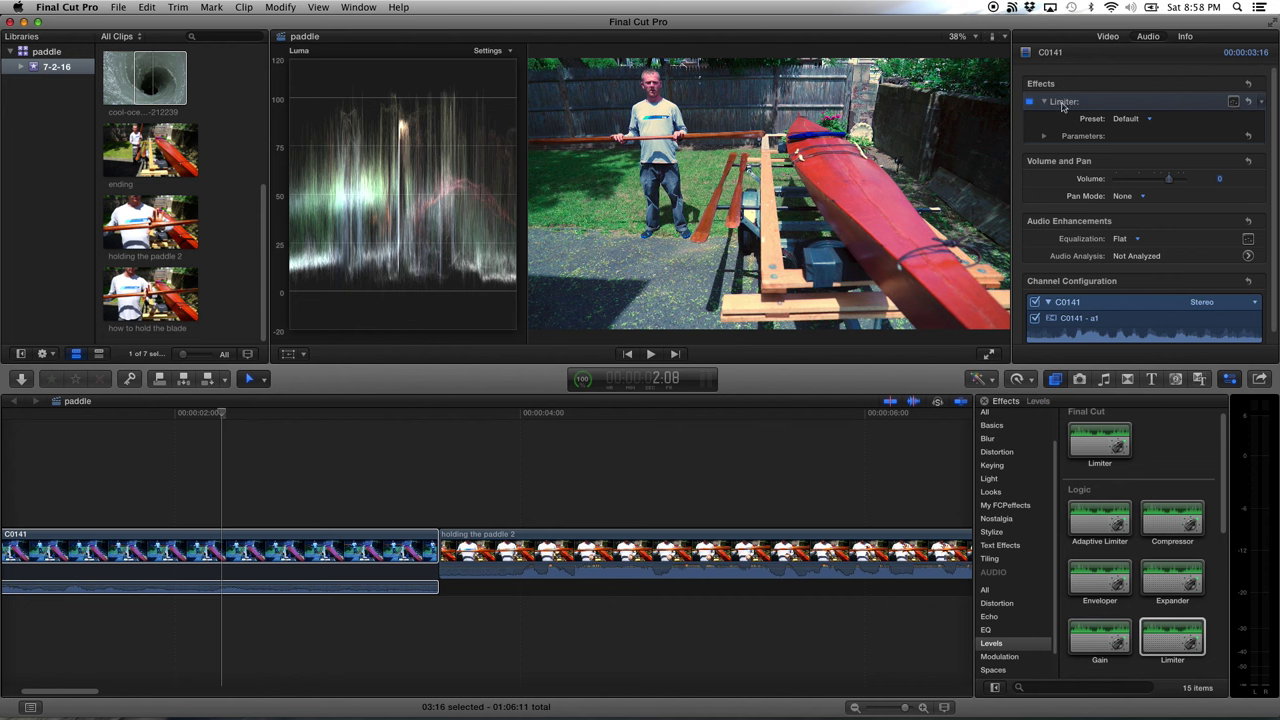
click(1234, 101)
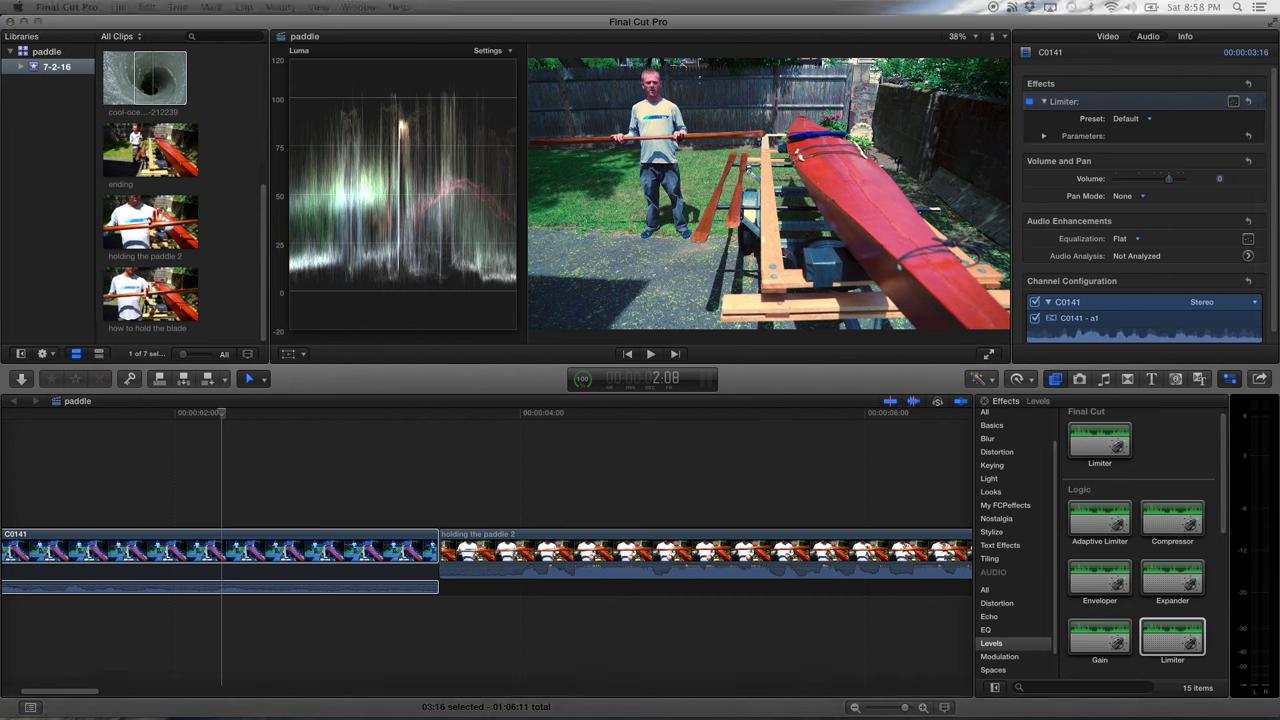
drag(1146, 55, 700, 133)
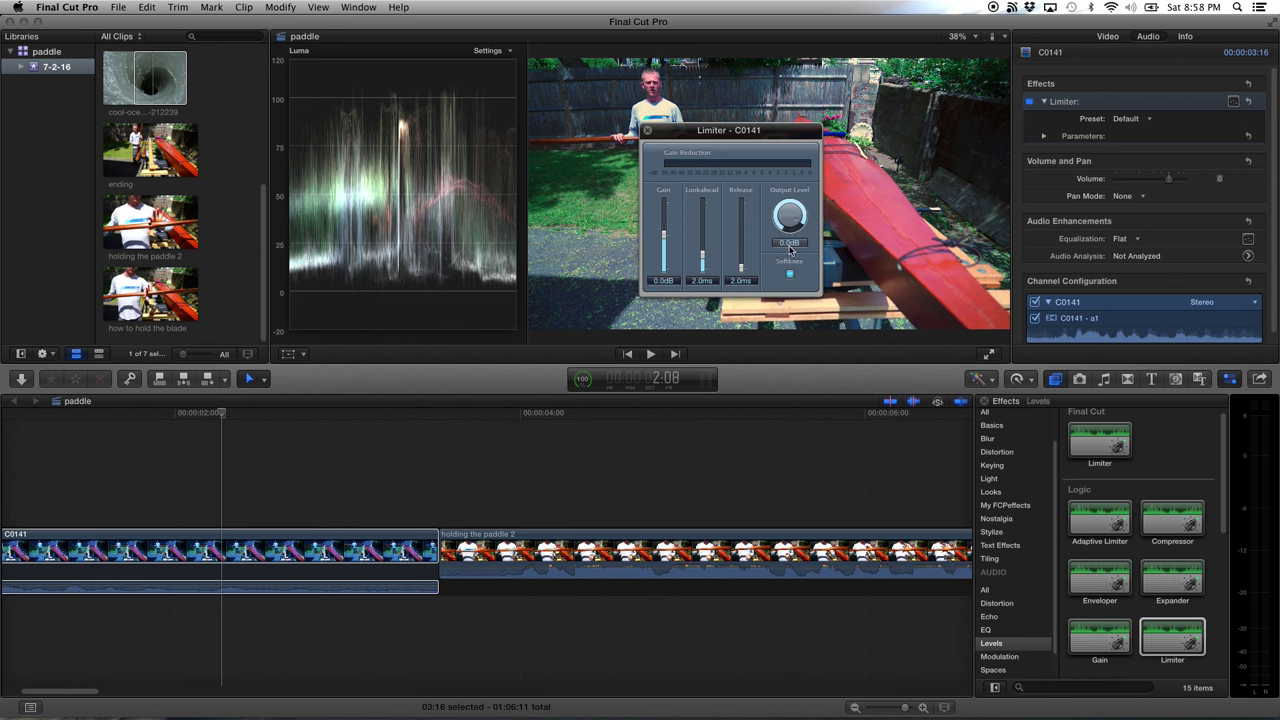
Set the output level of C0141's Limiter to -2.0 dB and play the clip to check its sound level
drag(801, 218, 798, 218)
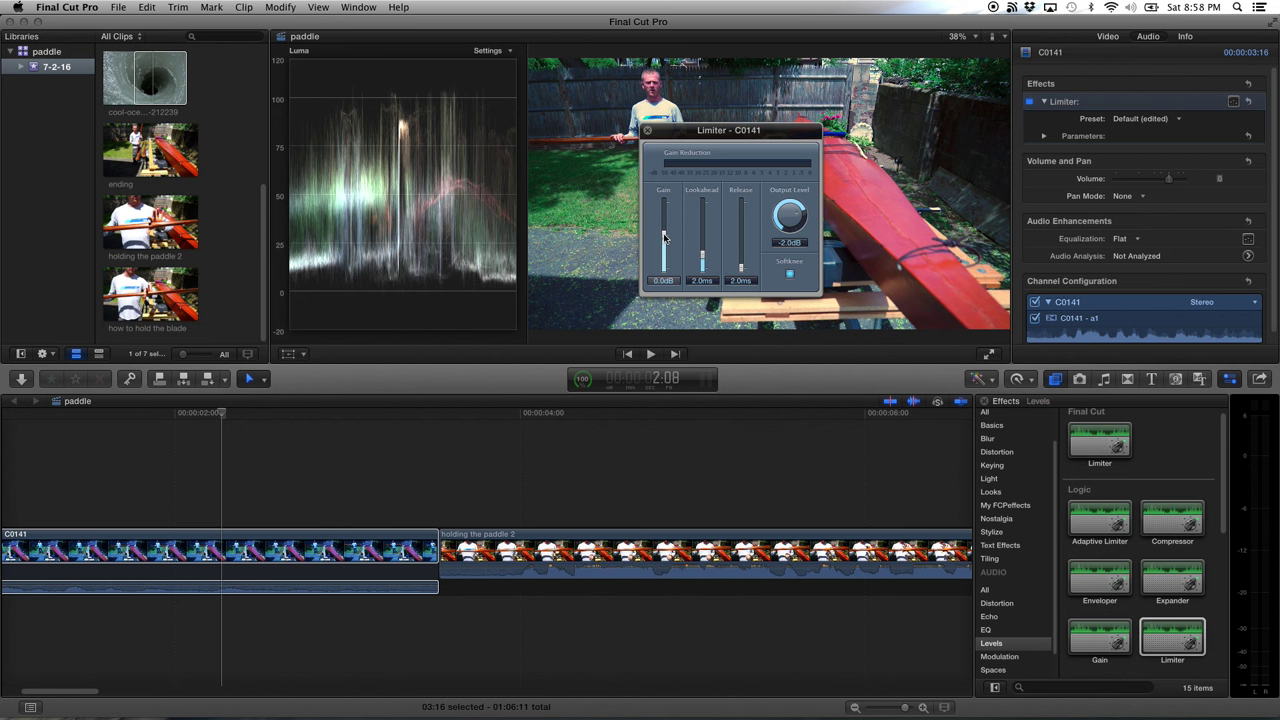
drag(664, 236, 664, 233)
click(71, 550)
key(space)
key(space)
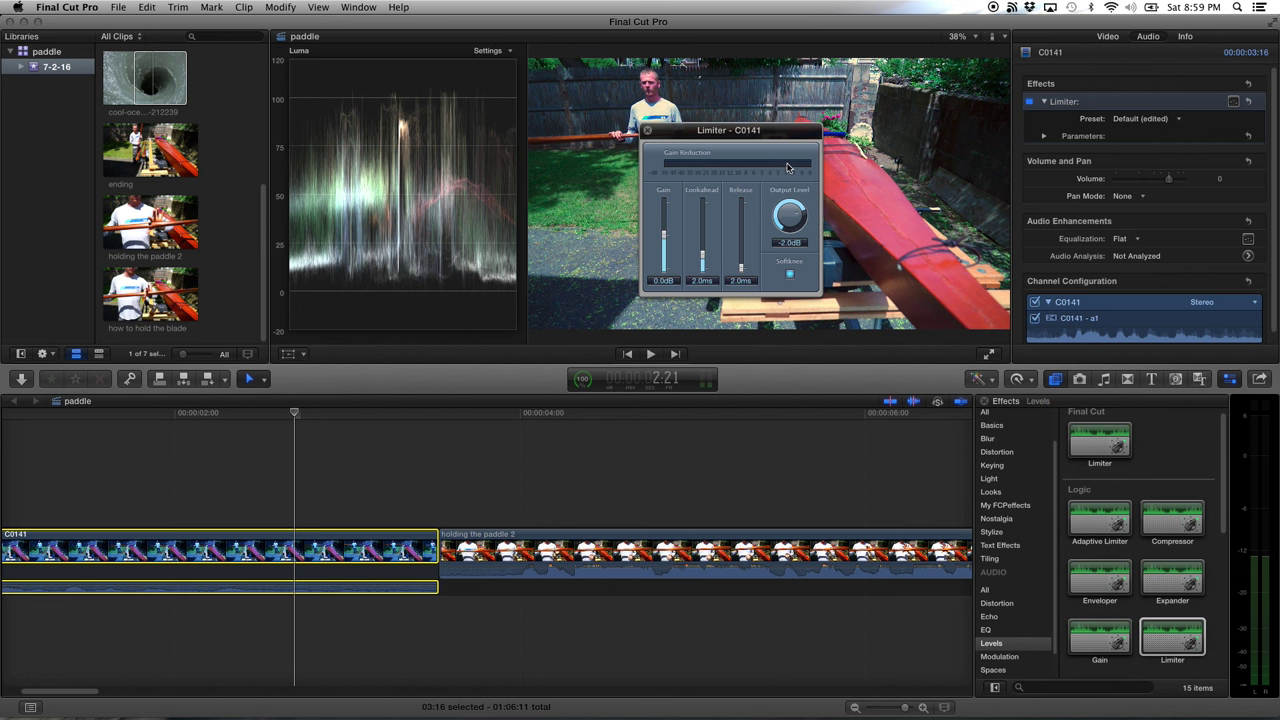
Raise the gain of C0141's Limiter to +11.5 dB while playing the clip
key(shift+question)
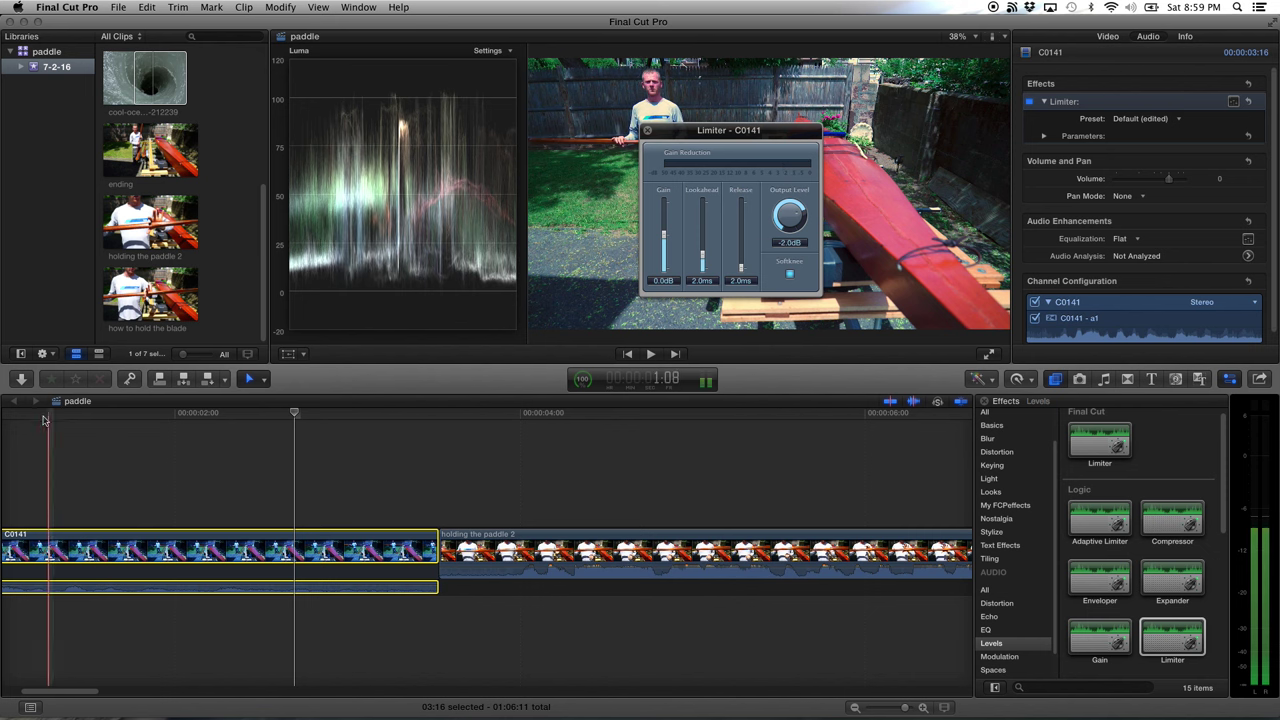
drag(671, 236, 665, 212)
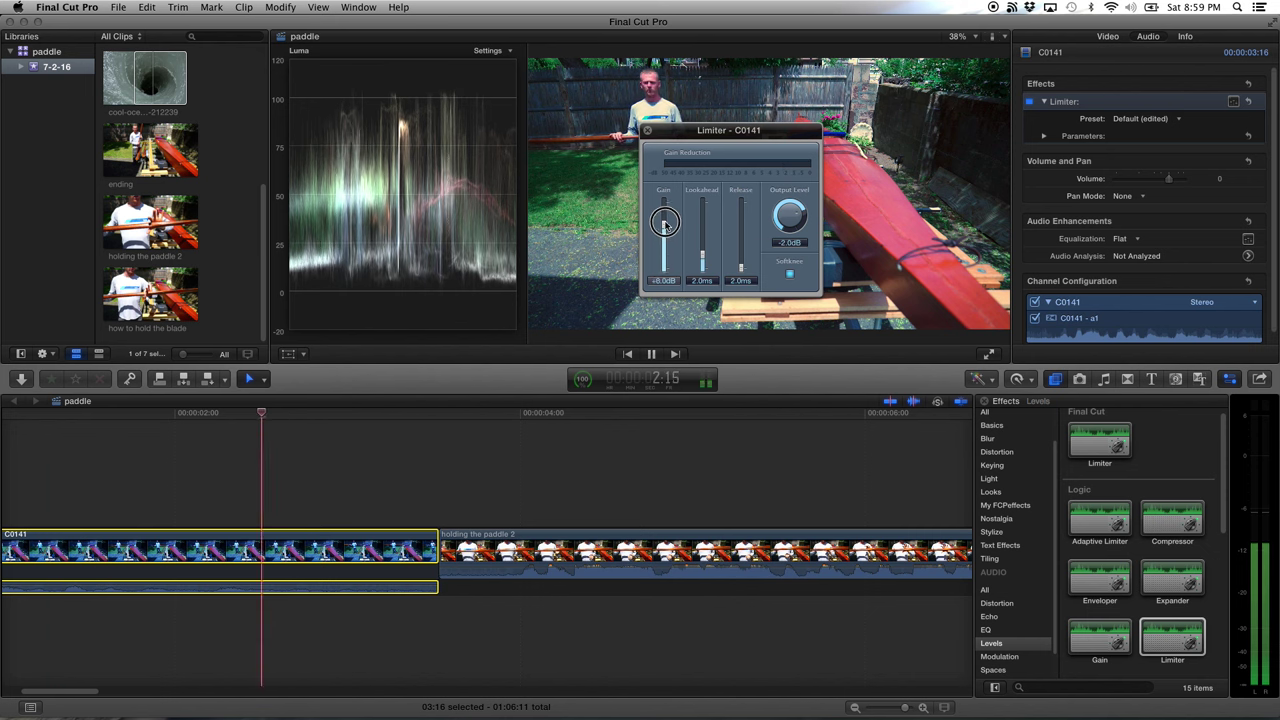
key(space)
key(space)
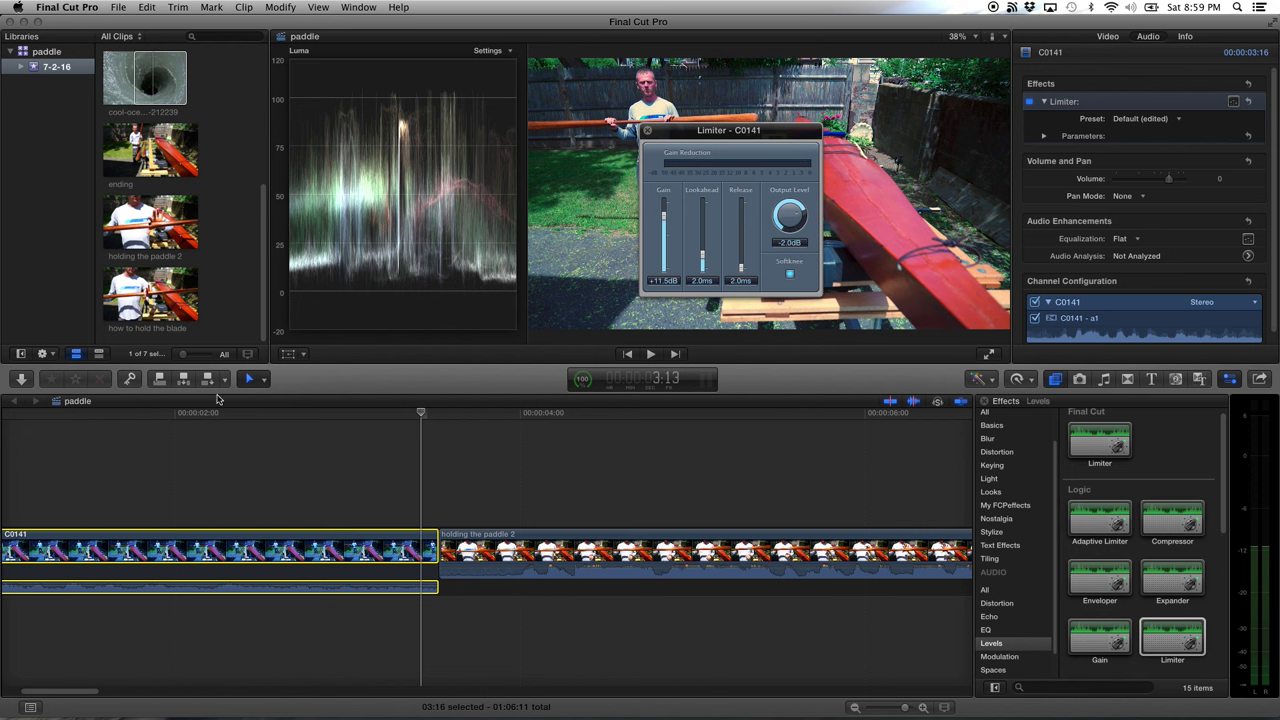
Play C0141 from near its start to check the limited sound on the audio meters, and close the Limiter window
key(space)
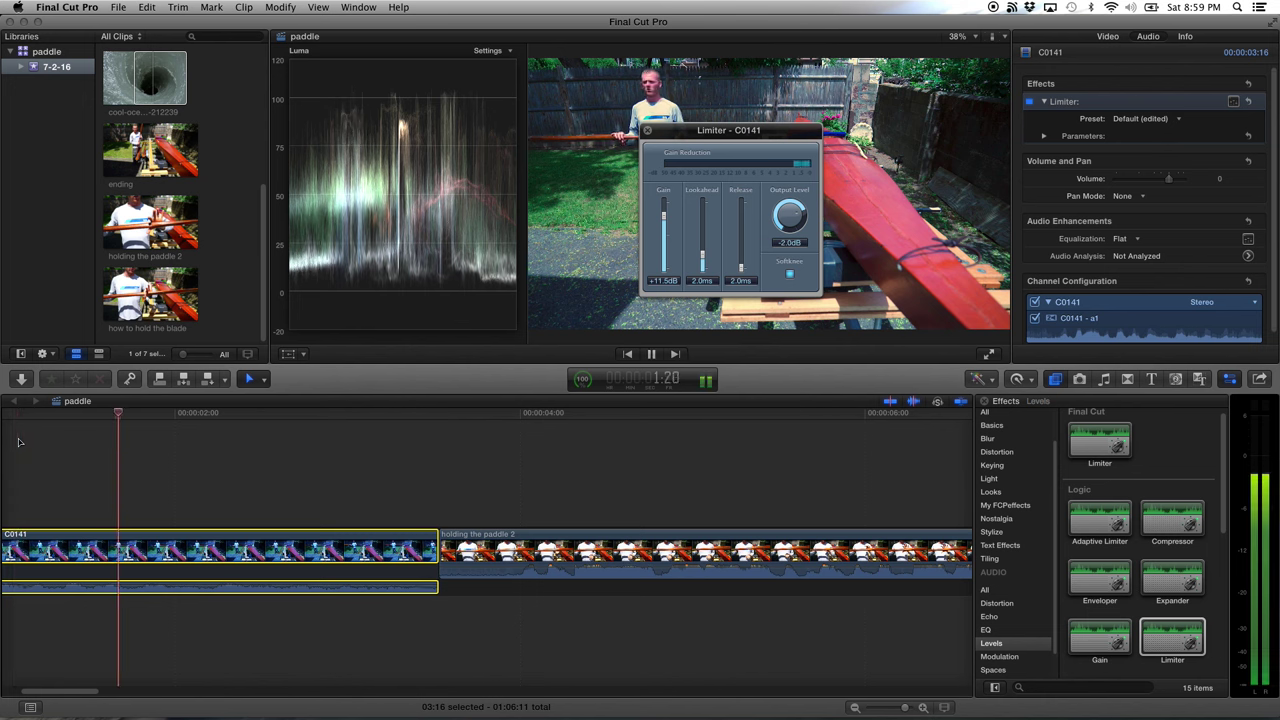
key(space)
key(space)
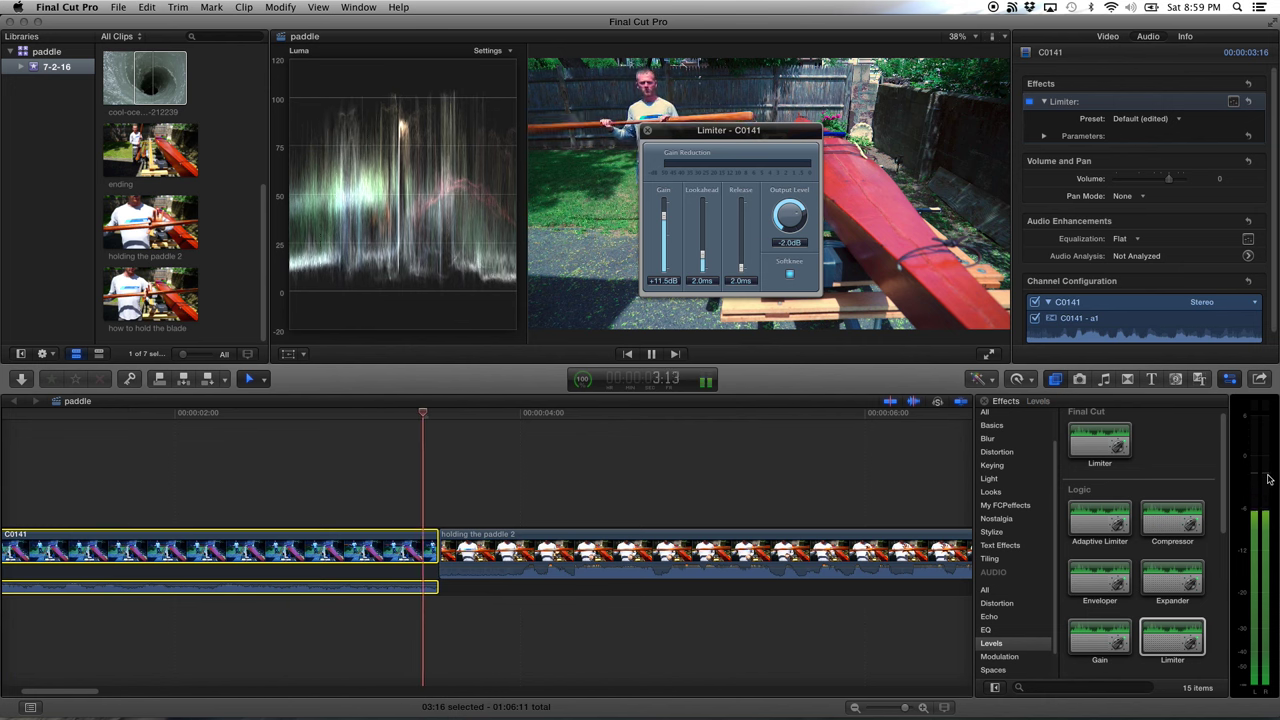
key(space)
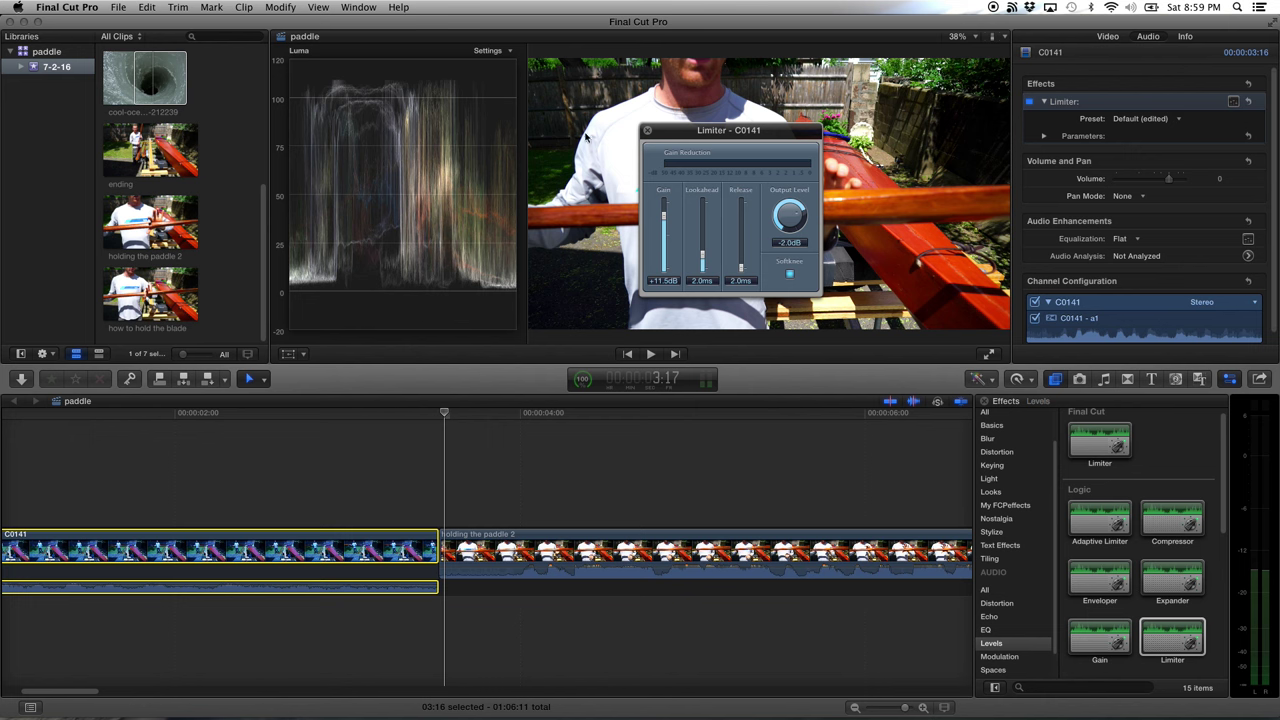
click(647, 130)
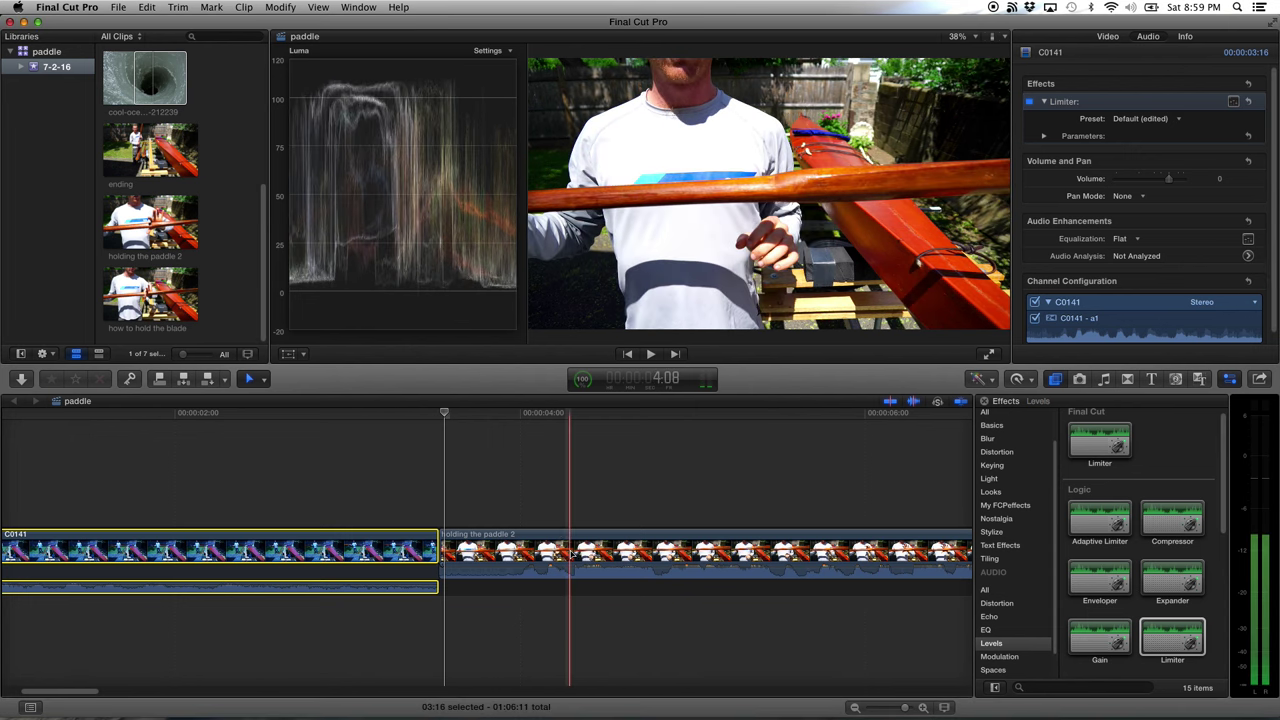
Apply the Logic Limiter effect from the Levels audio effects to the holding the paddle 2 clip
click(571, 553)
key(super+minus)
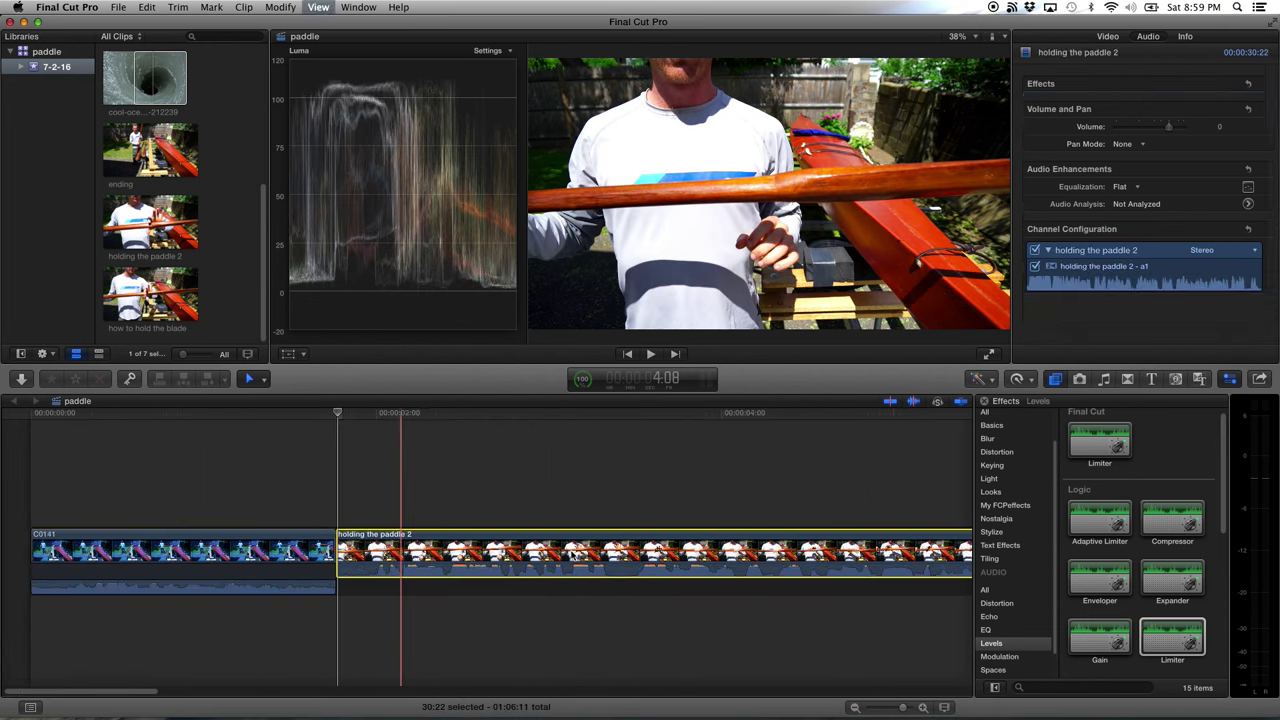
key(super+minus)
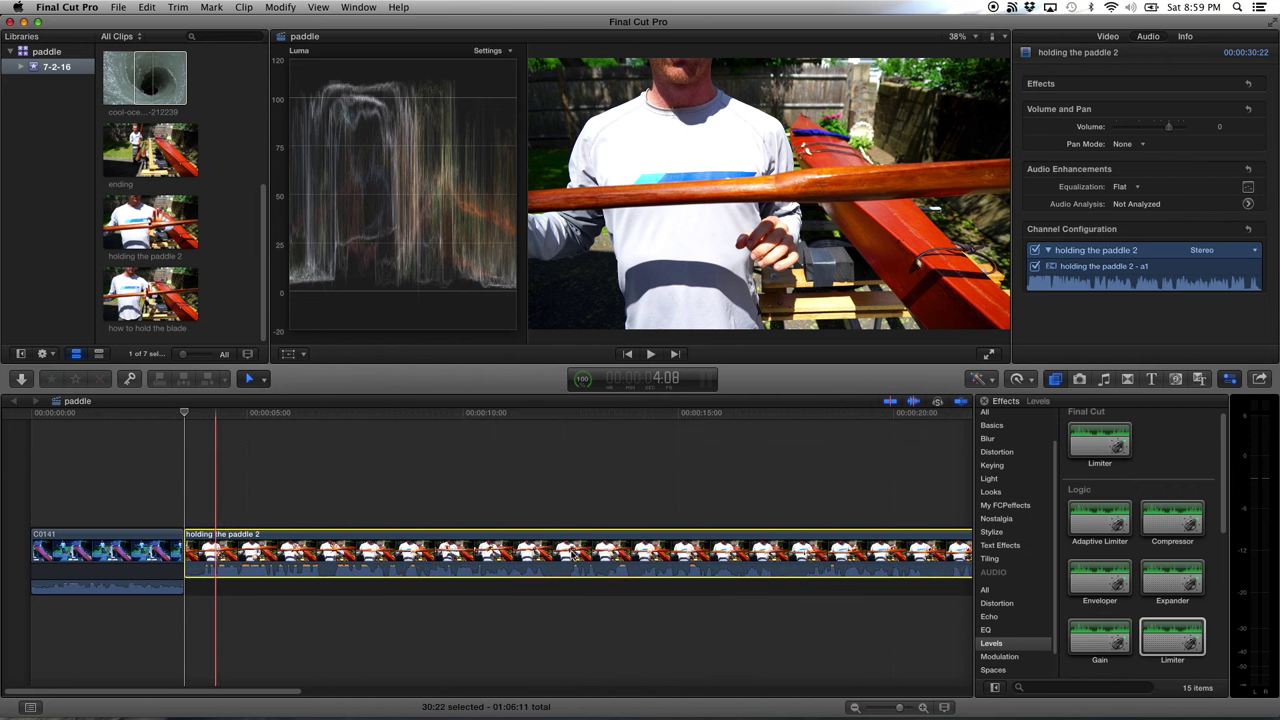
key(super+minus)
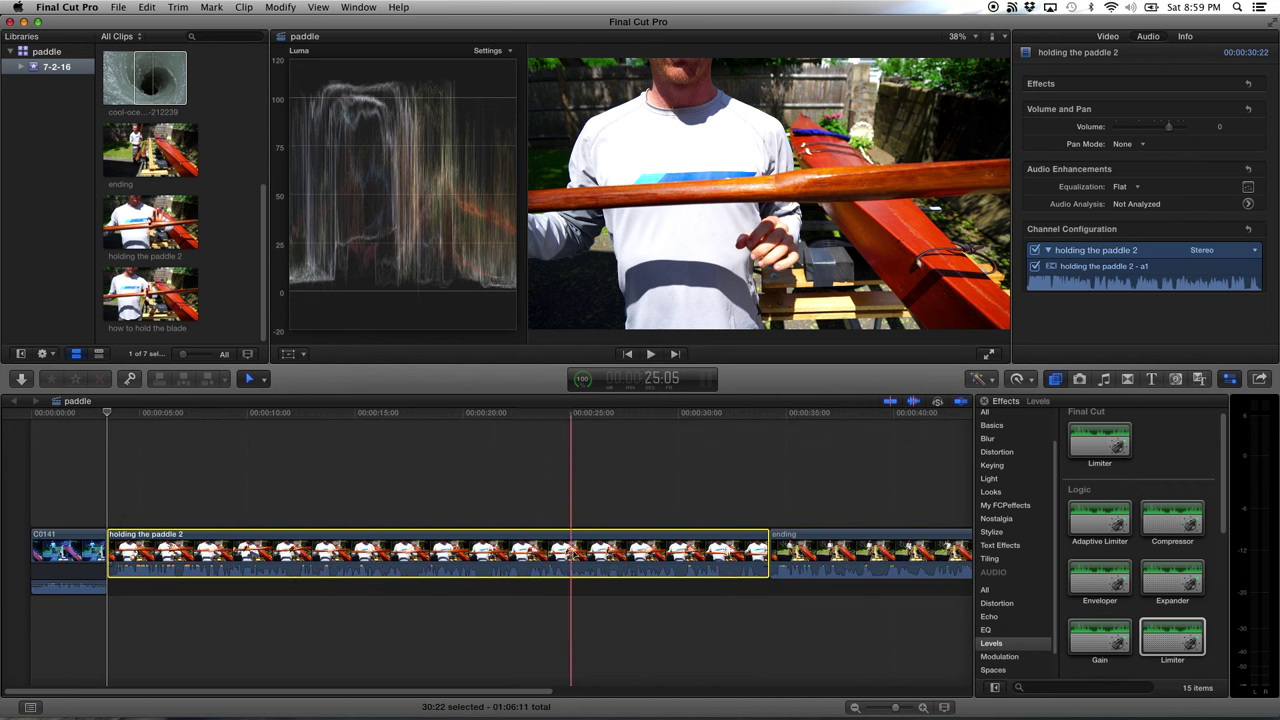
drag(1090, 633, 345, 545)
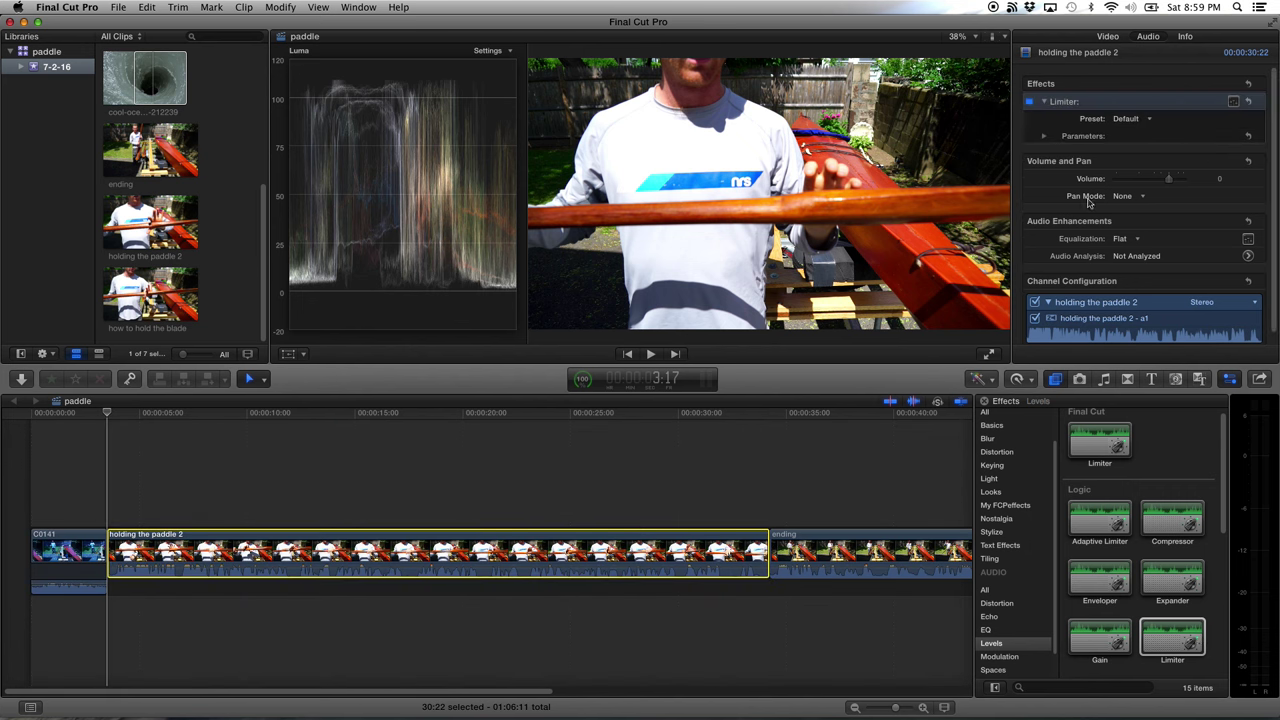
Set the output level of holding the paddle 2's Limiter to -2.0 dB and play the clip to check its sound
click(1233, 101)
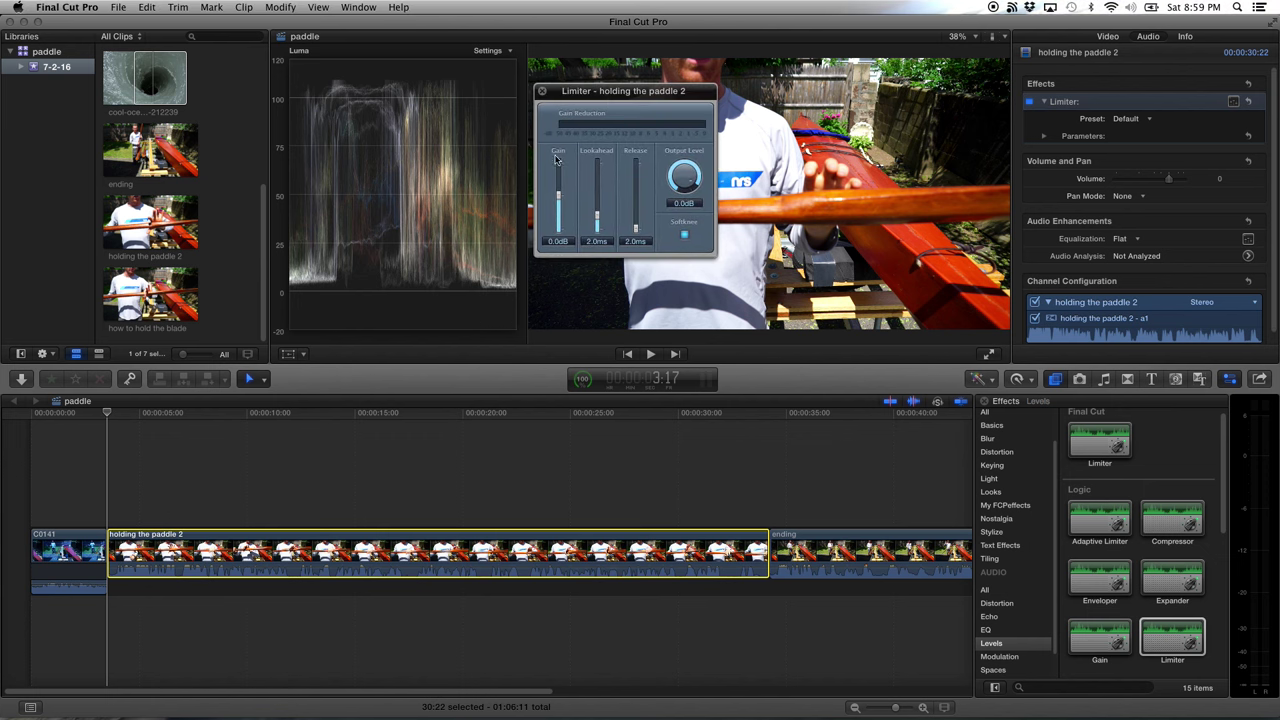
drag(684, 177, 701, 171)
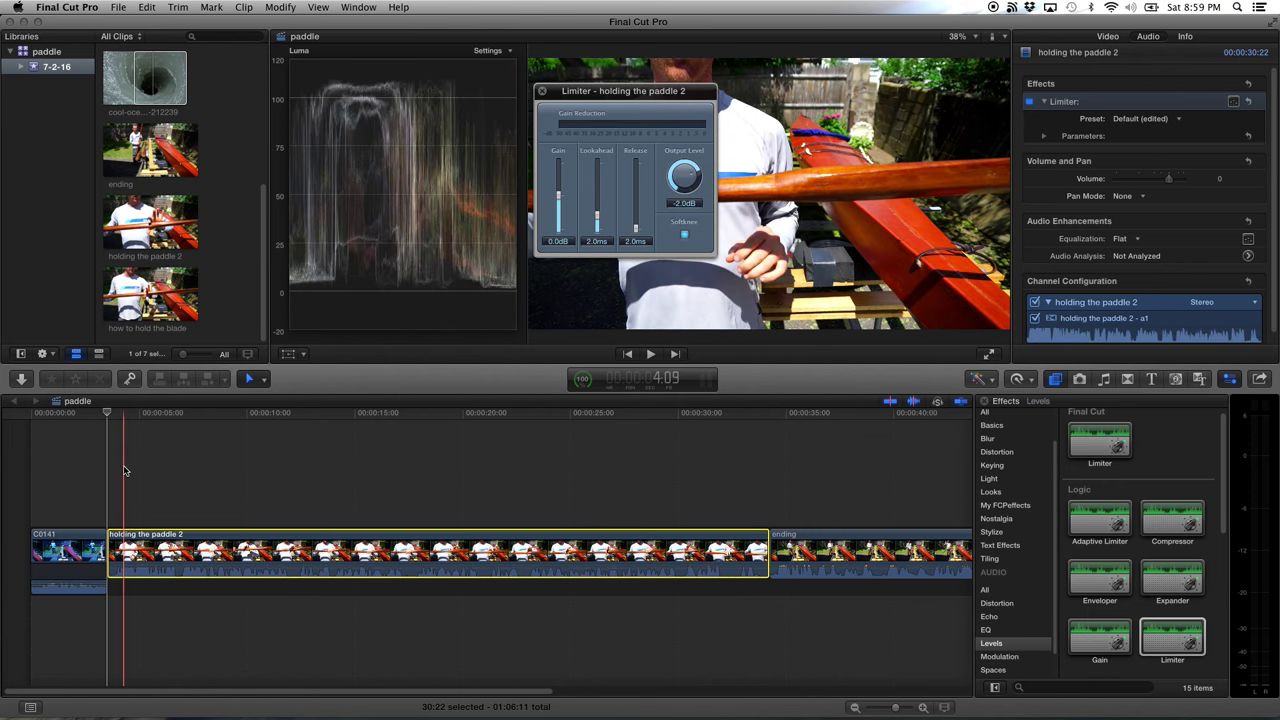
key(space)
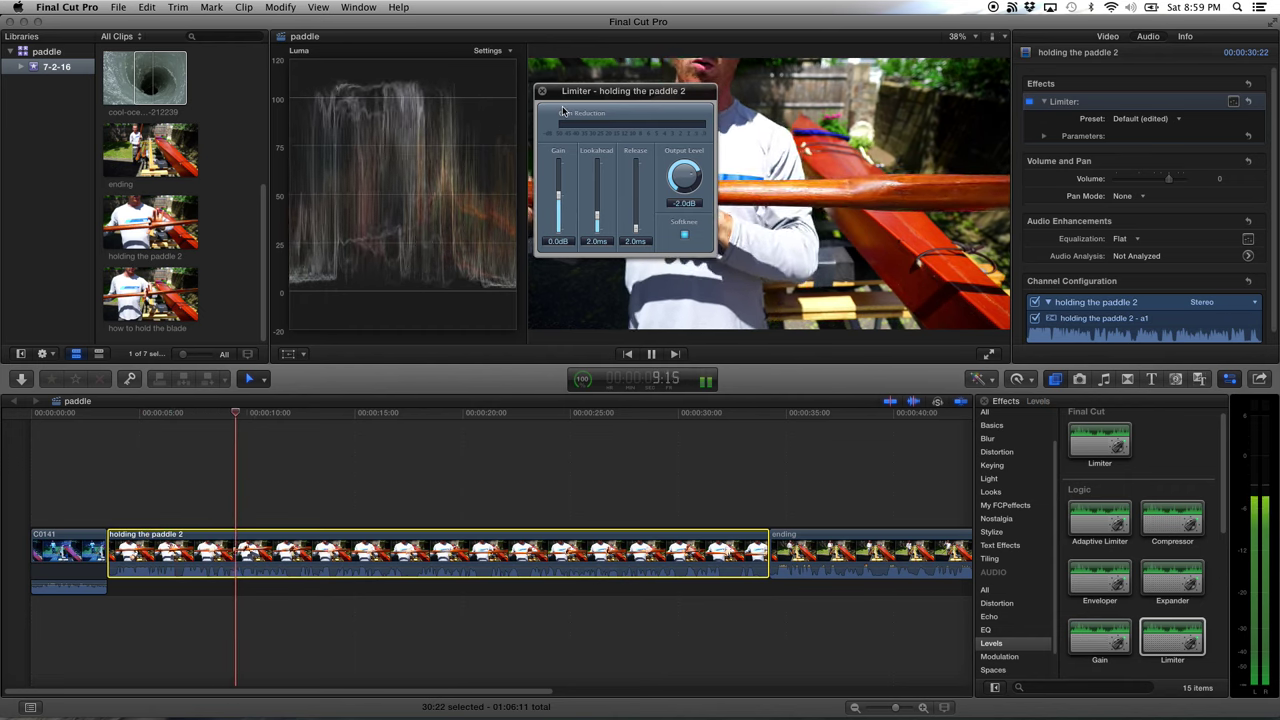
key(space)
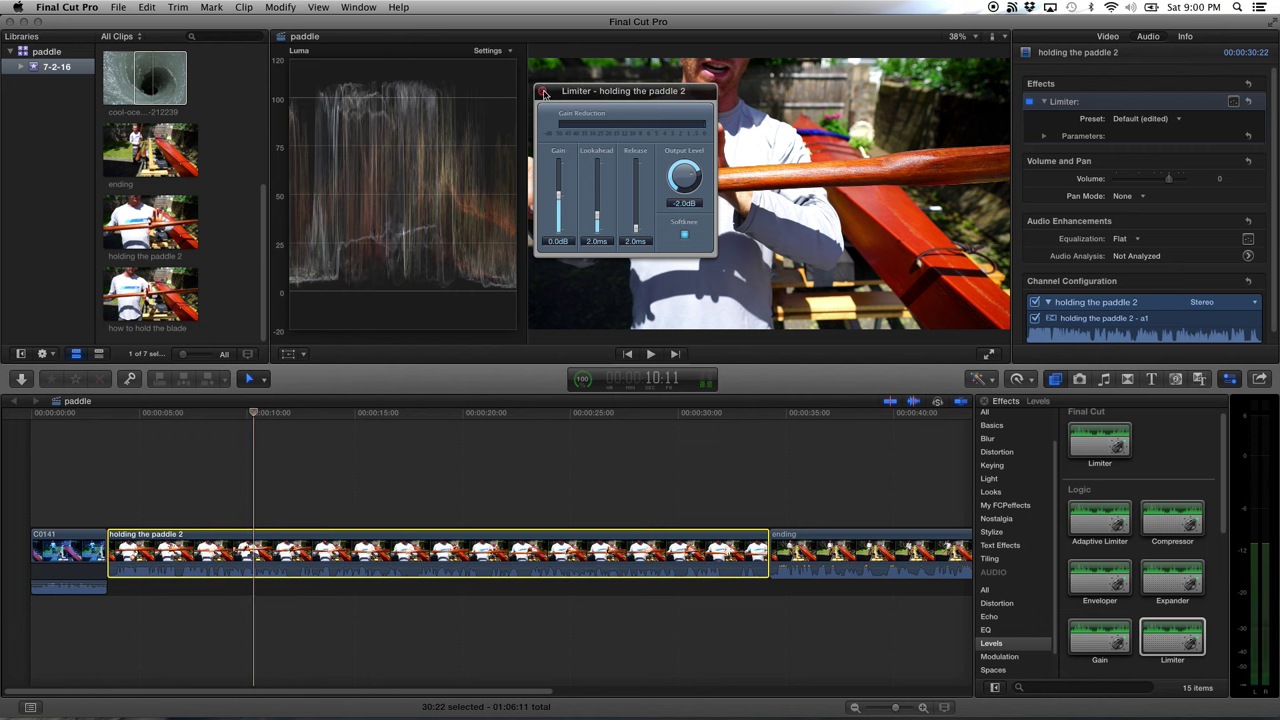
Raise the gain of holding the paddle 2's Limiter to +4.0 dB during playback and close the Limiter window
key(space)
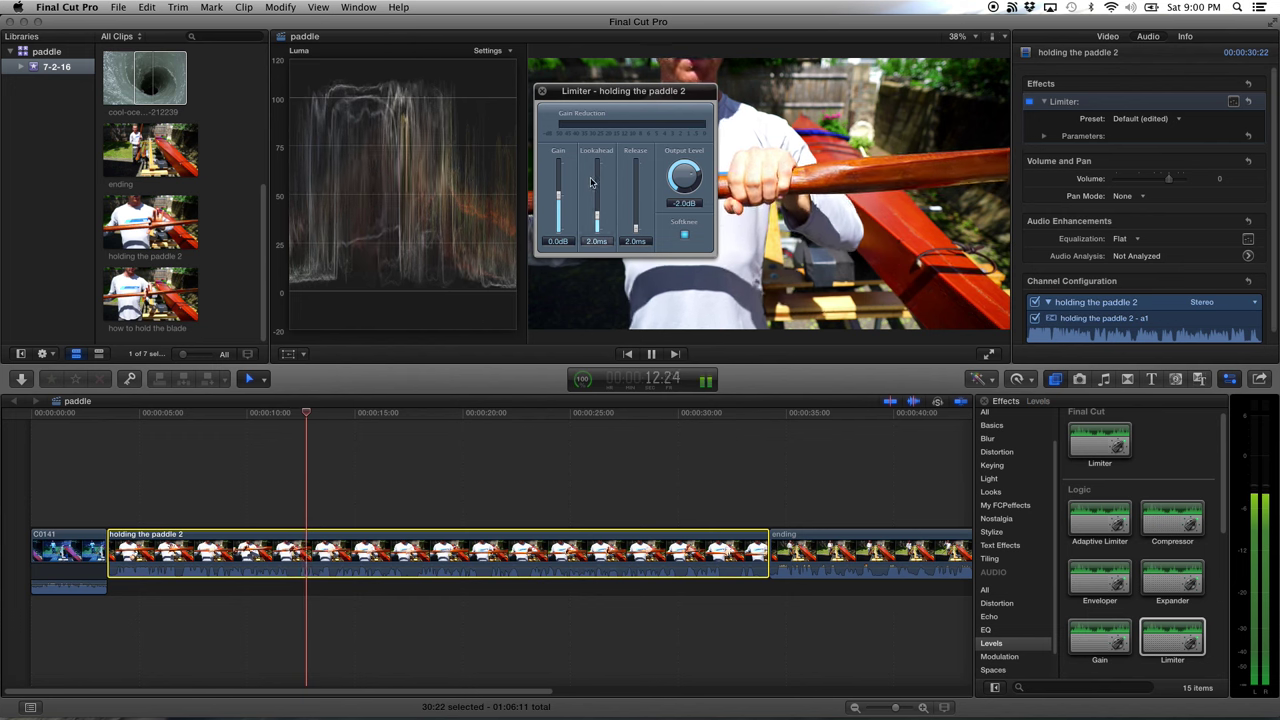
drag(558, 198, 558, 182)
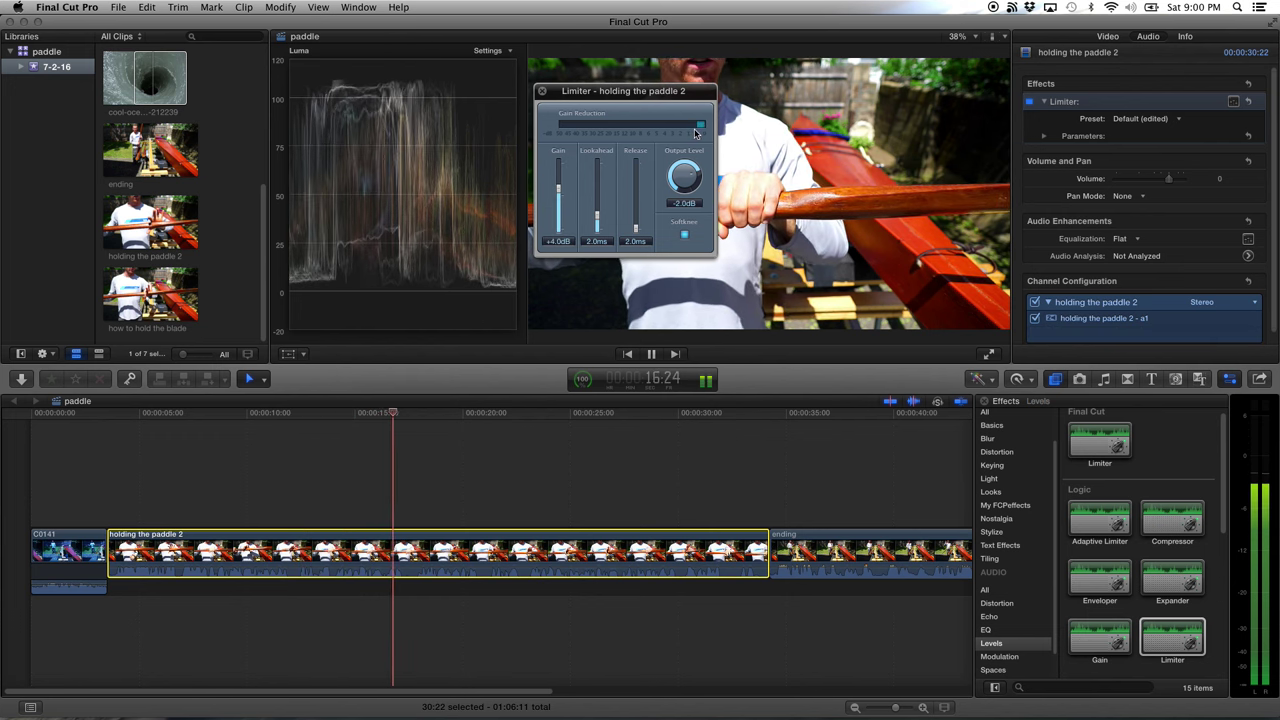
key(space)
click(543, 92)
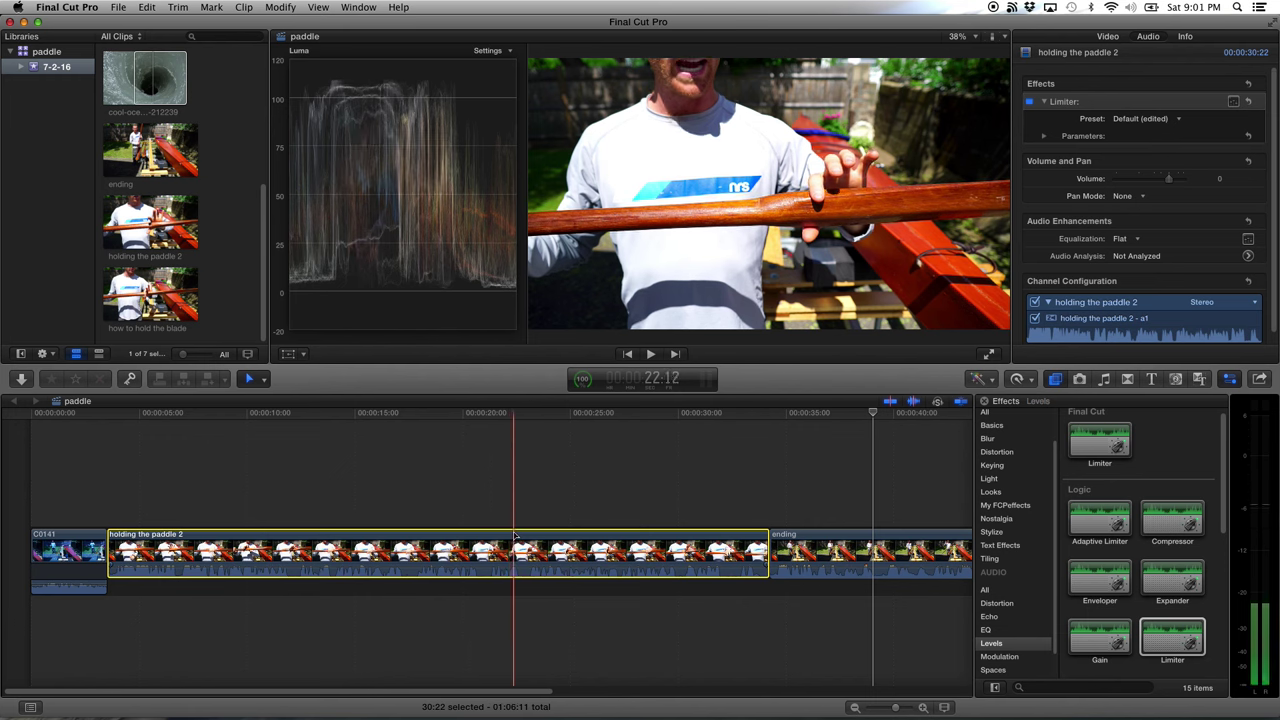
Paste only the Limiter audio attribute from holding the paddle 2 onto the first ending clip
click(868, 543)
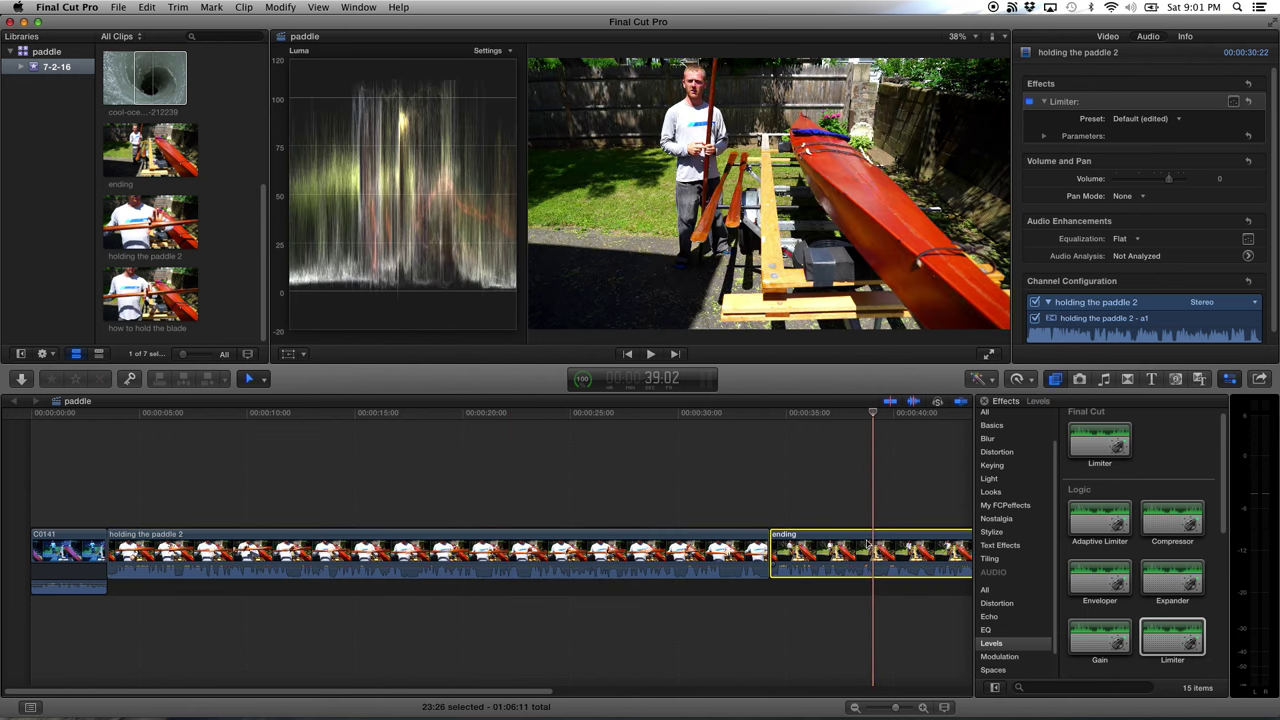
key(shift+super+v)
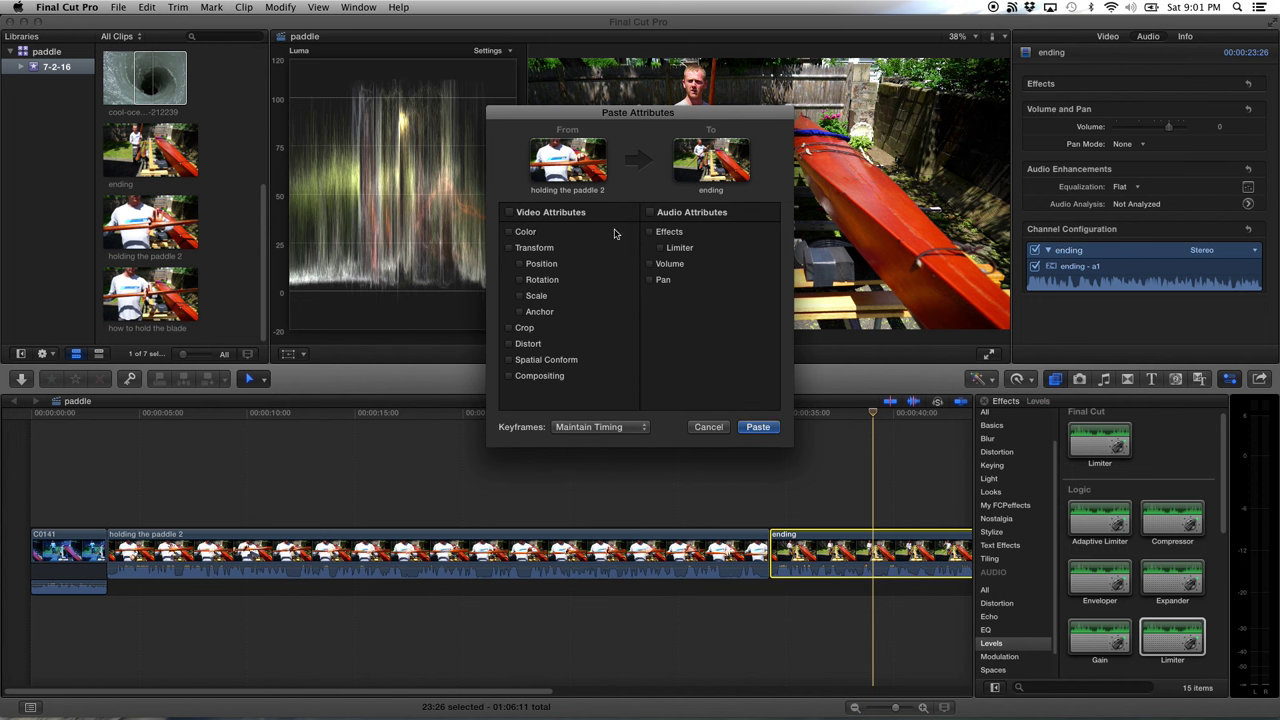
click(659, 249)
click(771, 430)
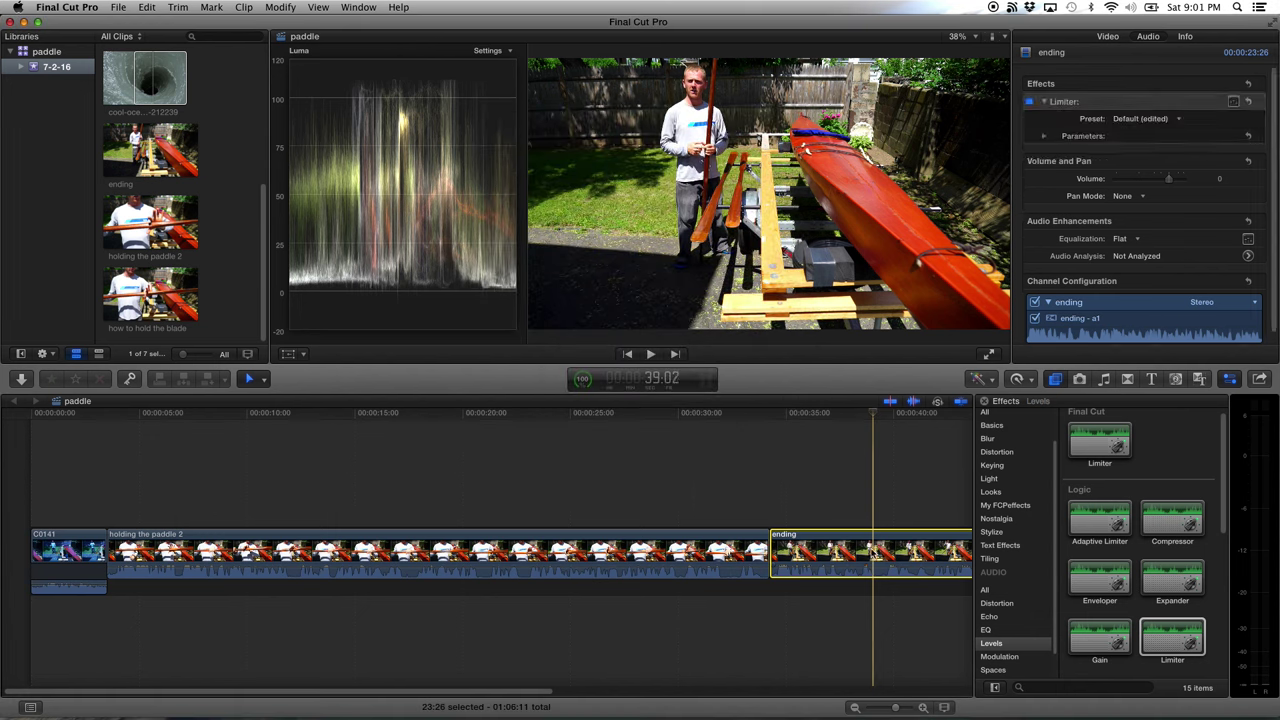
Paste only the Limiter audio attribute from holding the paddle 2 onto the second, last ending clip
key(super+minus)
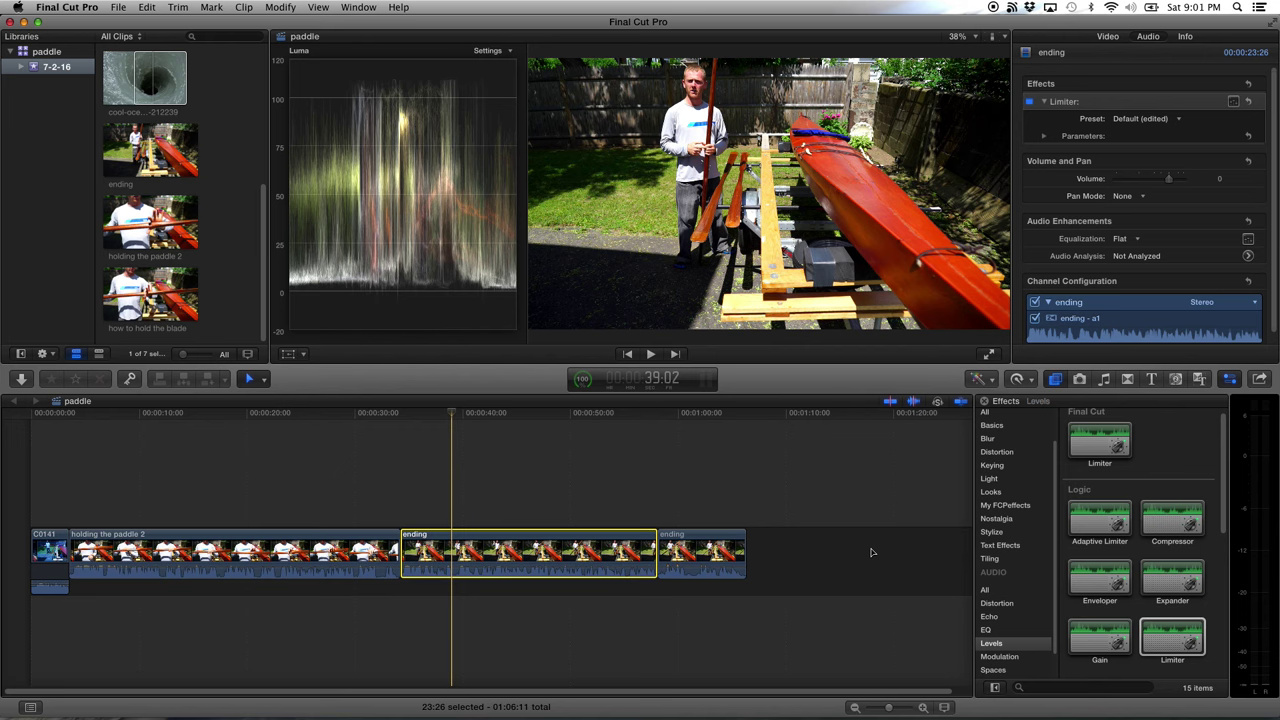
click(700, 552)
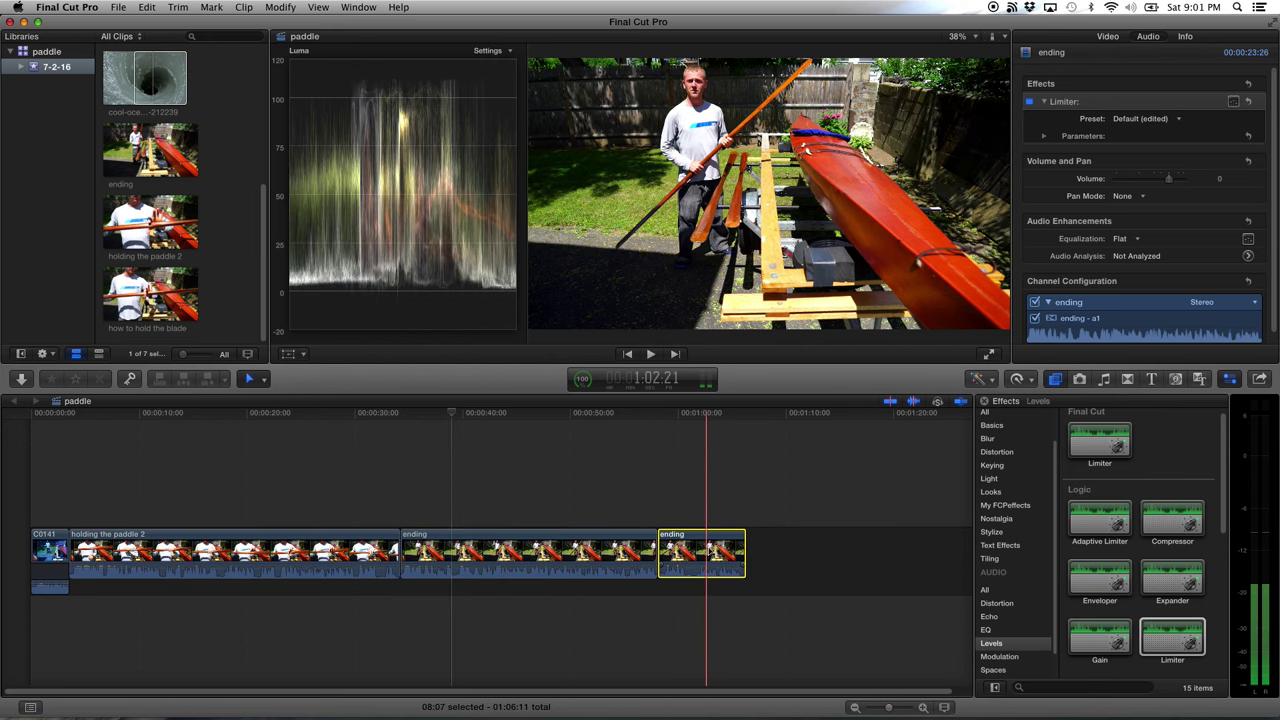
key(shift+super+v)
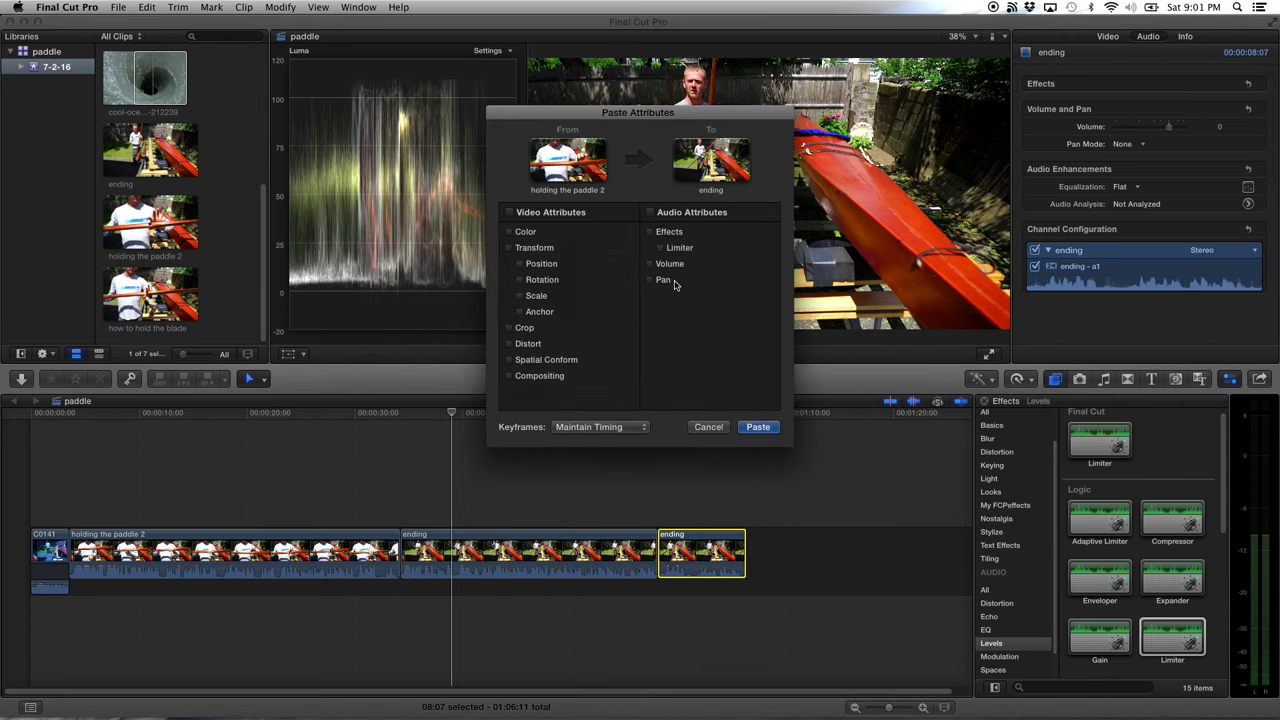
click(660, 248)
click(758, 427)
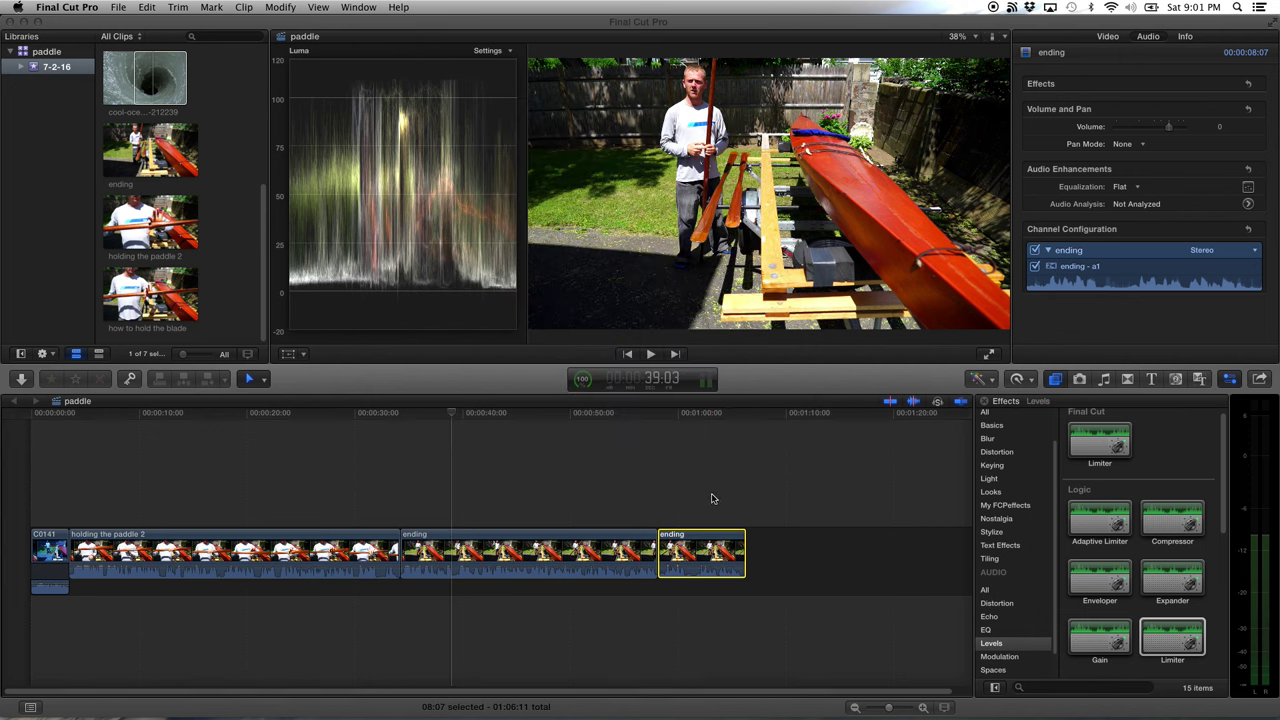
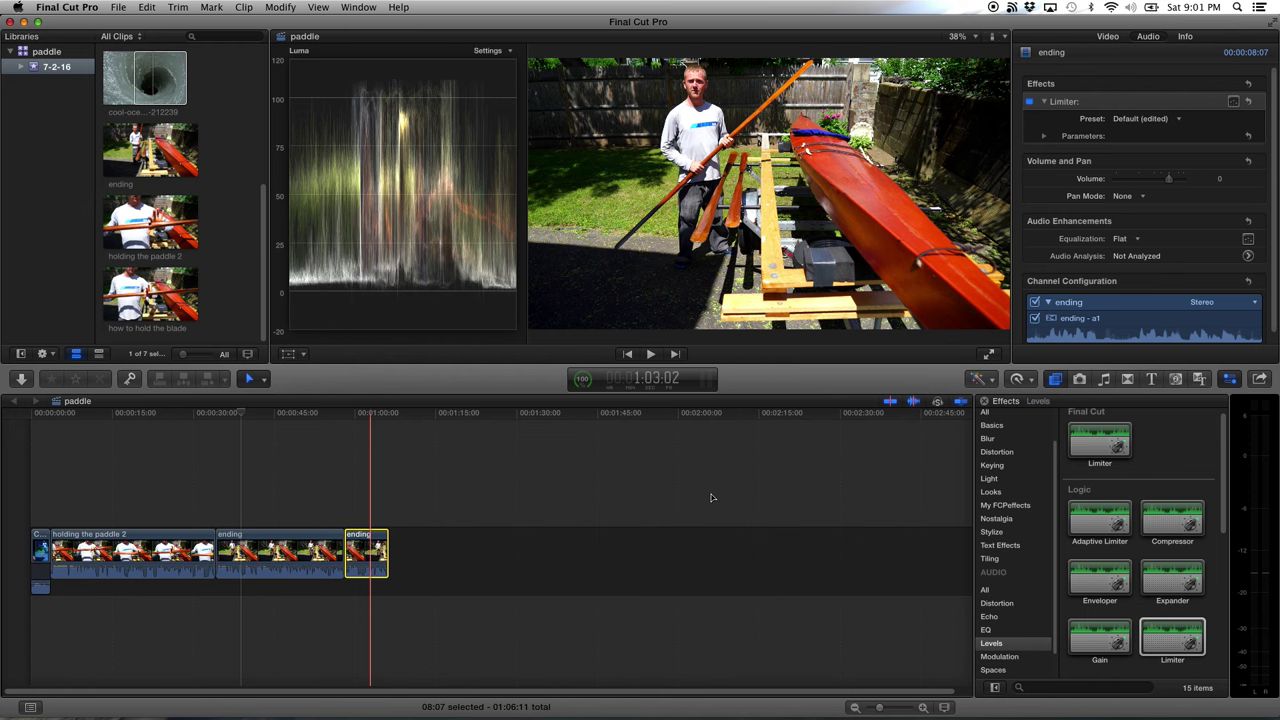
Select the C0141 clip at the start of the timeline and turn off its Limiter effect
click(713, 495)
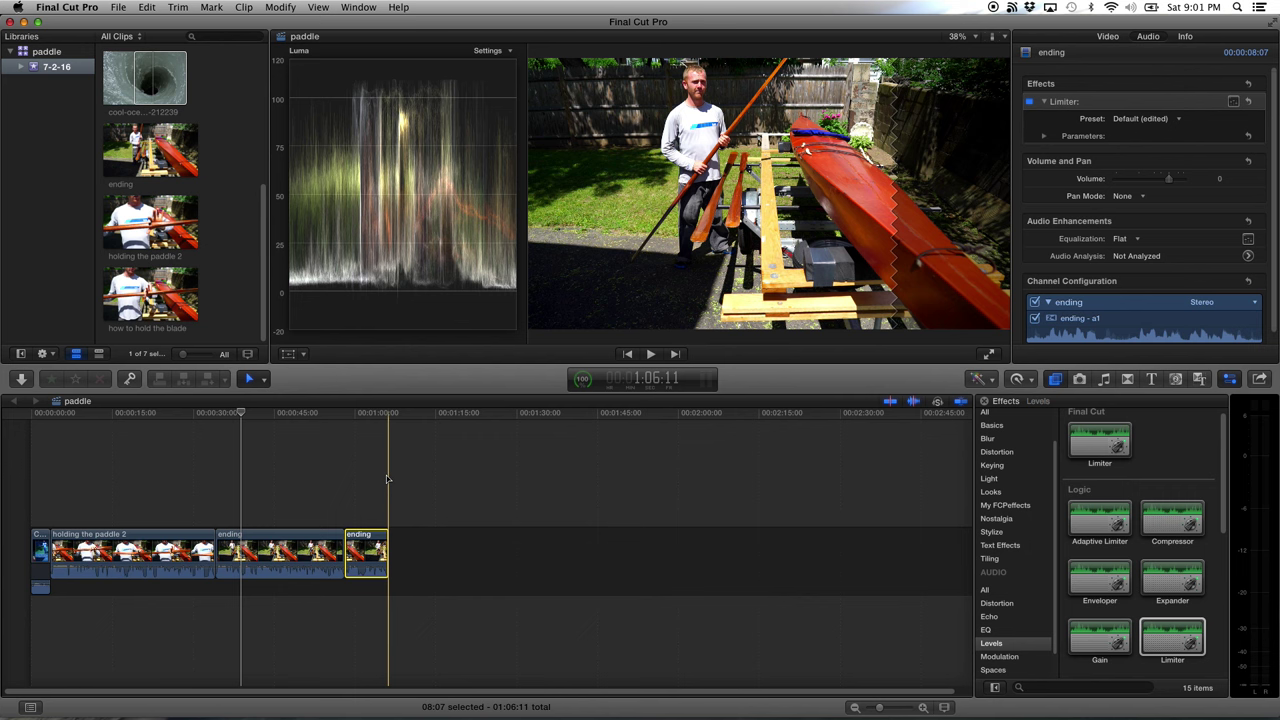
key(super+equal)
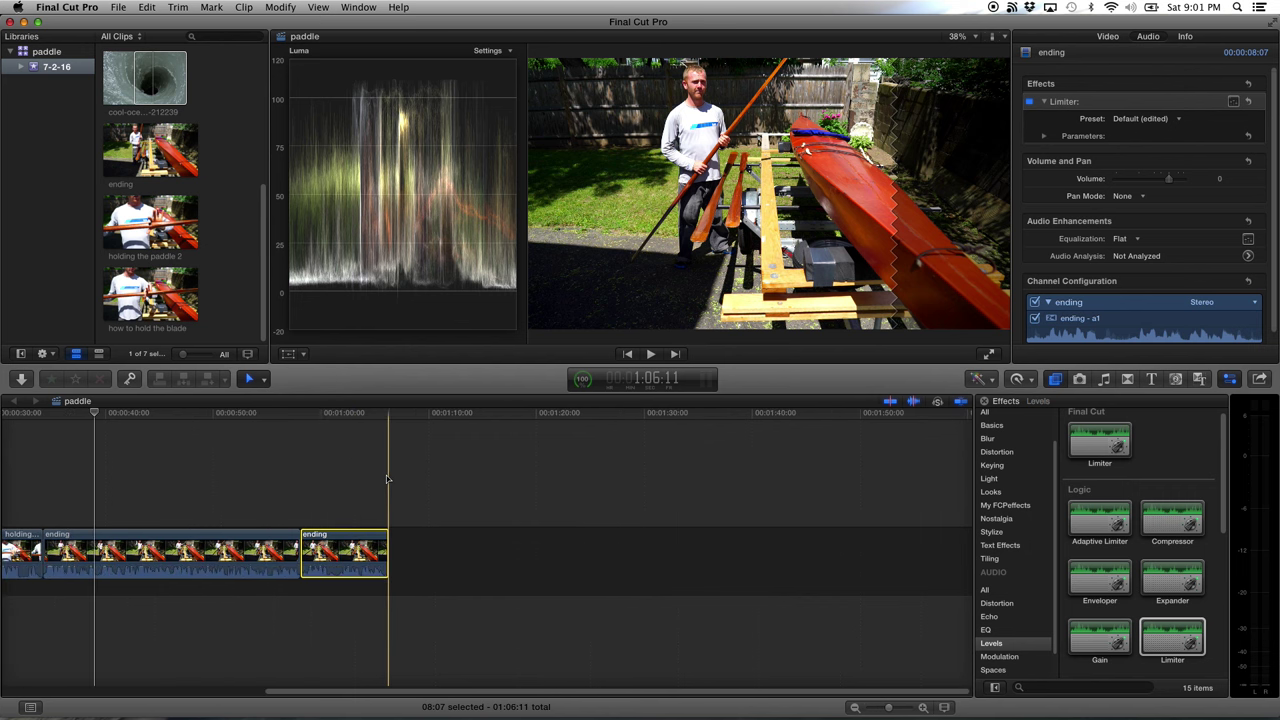
scroll(386, 475, left, 4)
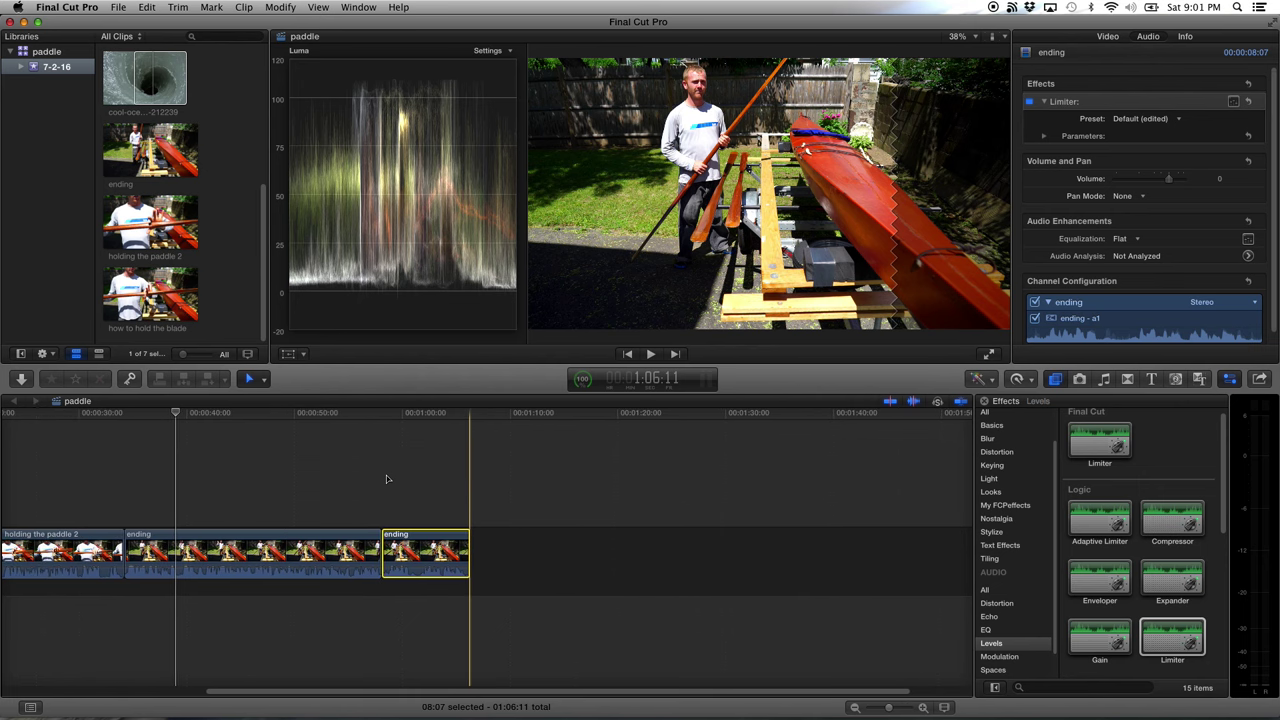
scroll(386, 478, left, 4)
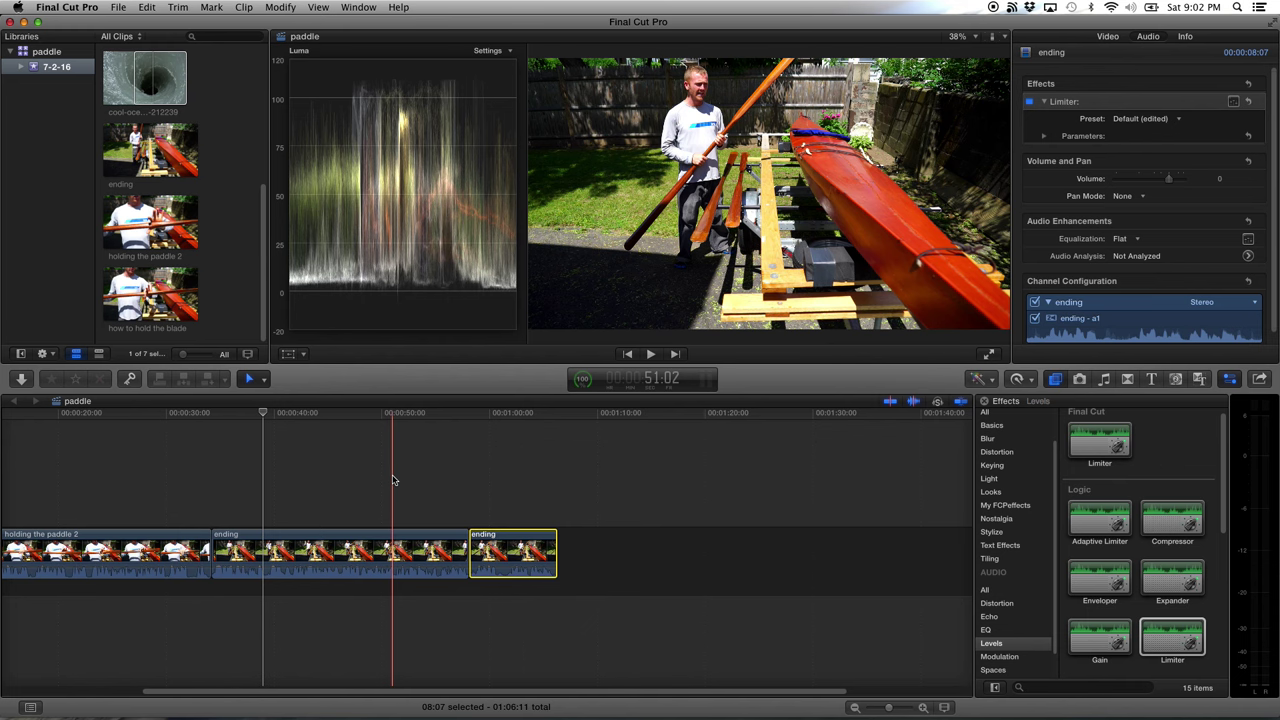
scroll(393, 478, left, 5)
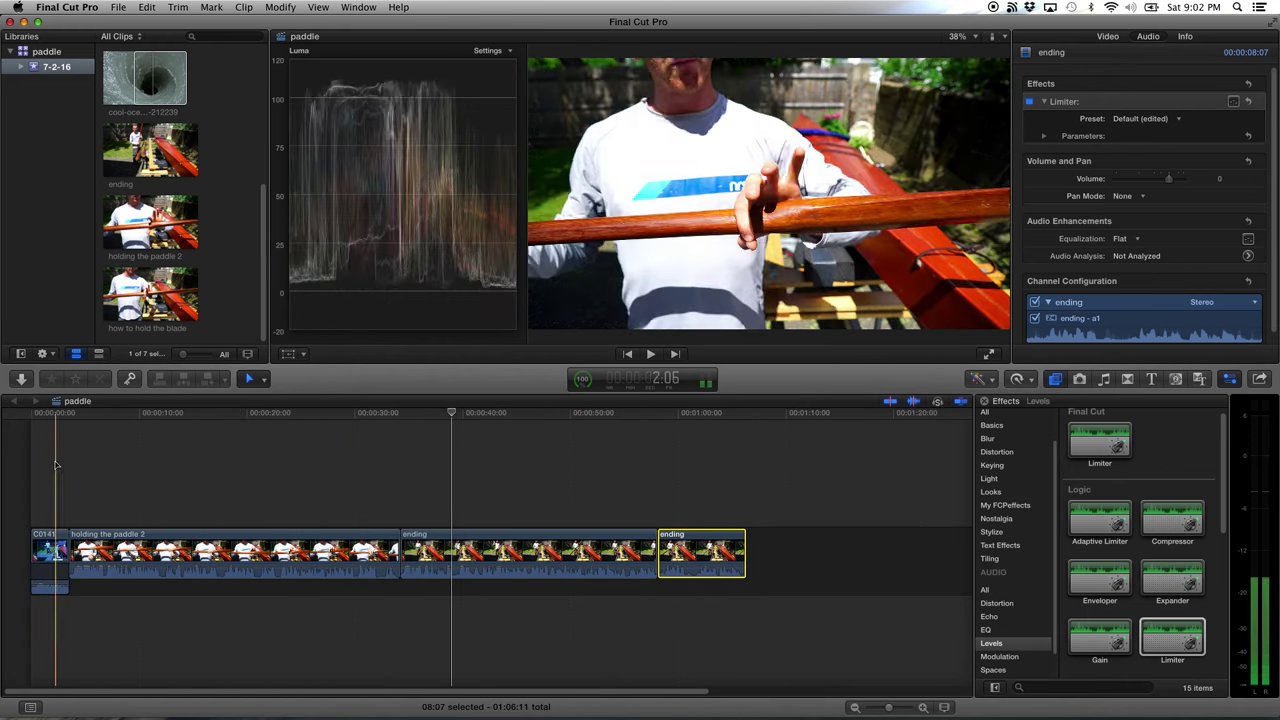
click(51, 550)
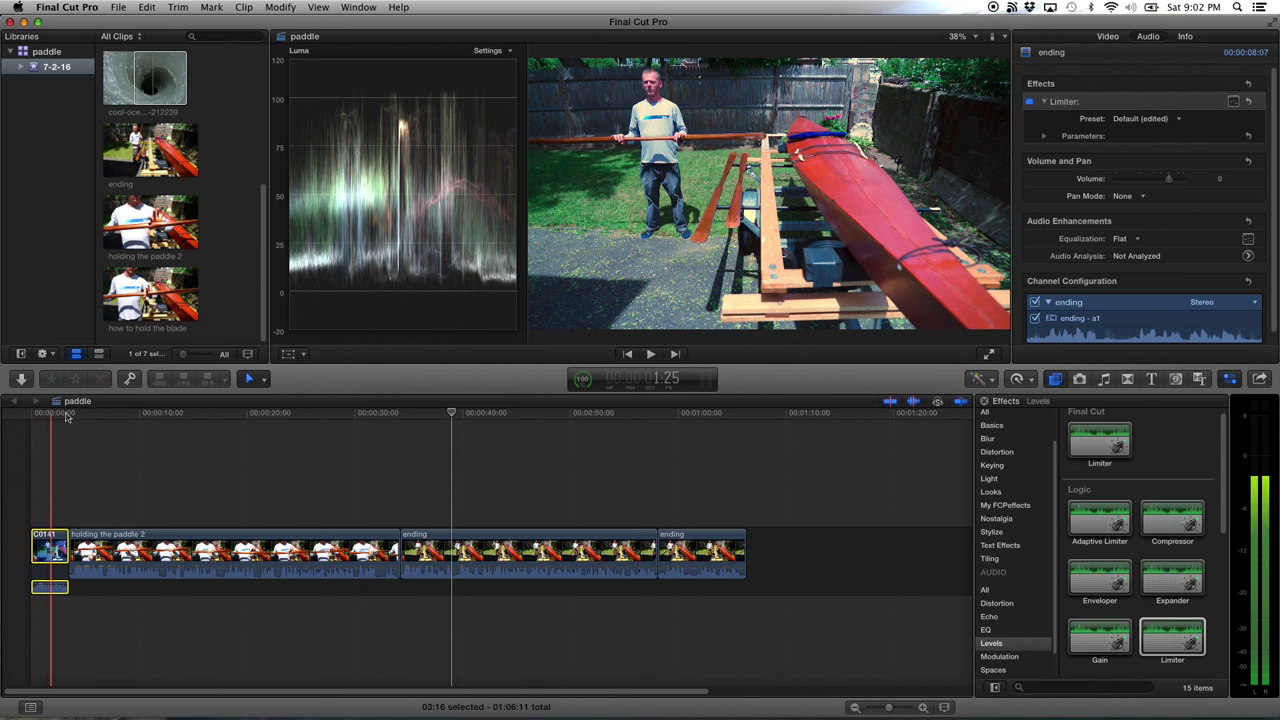
click(1030, 102)
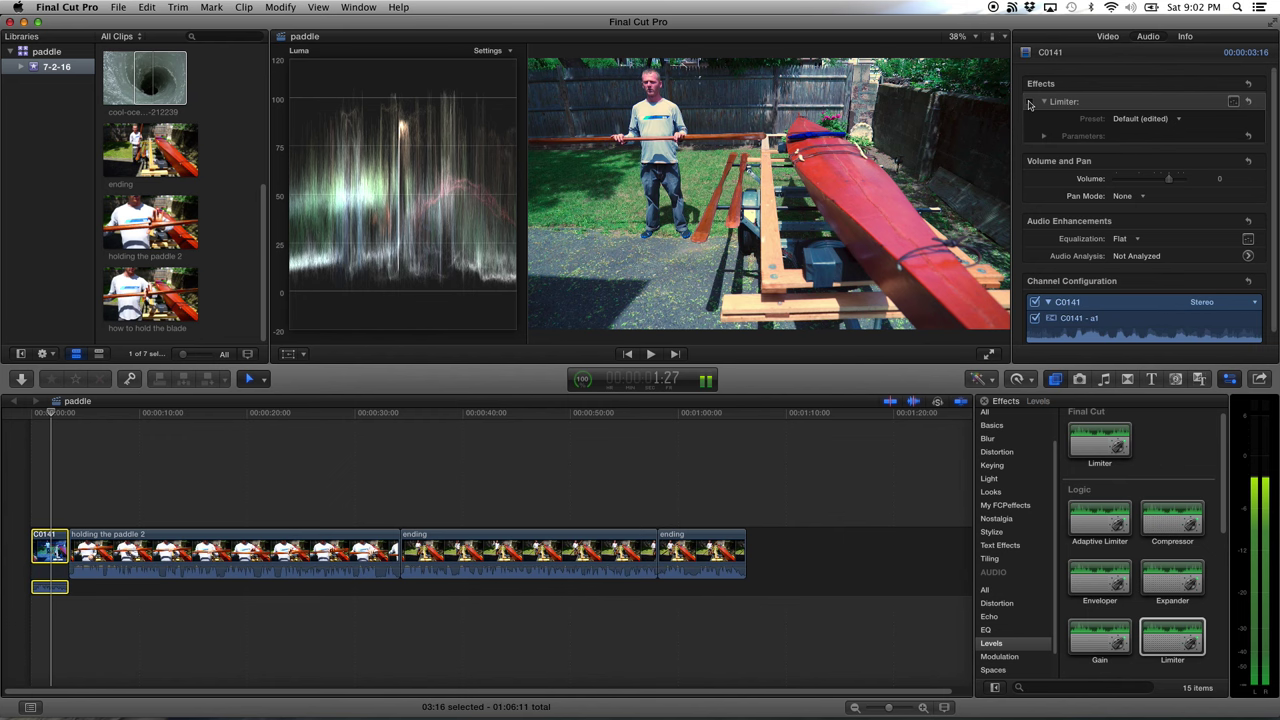
Turn C0141's Limiter effect back on and toggle its color correction off and on to compare the image
click(1032, 103)
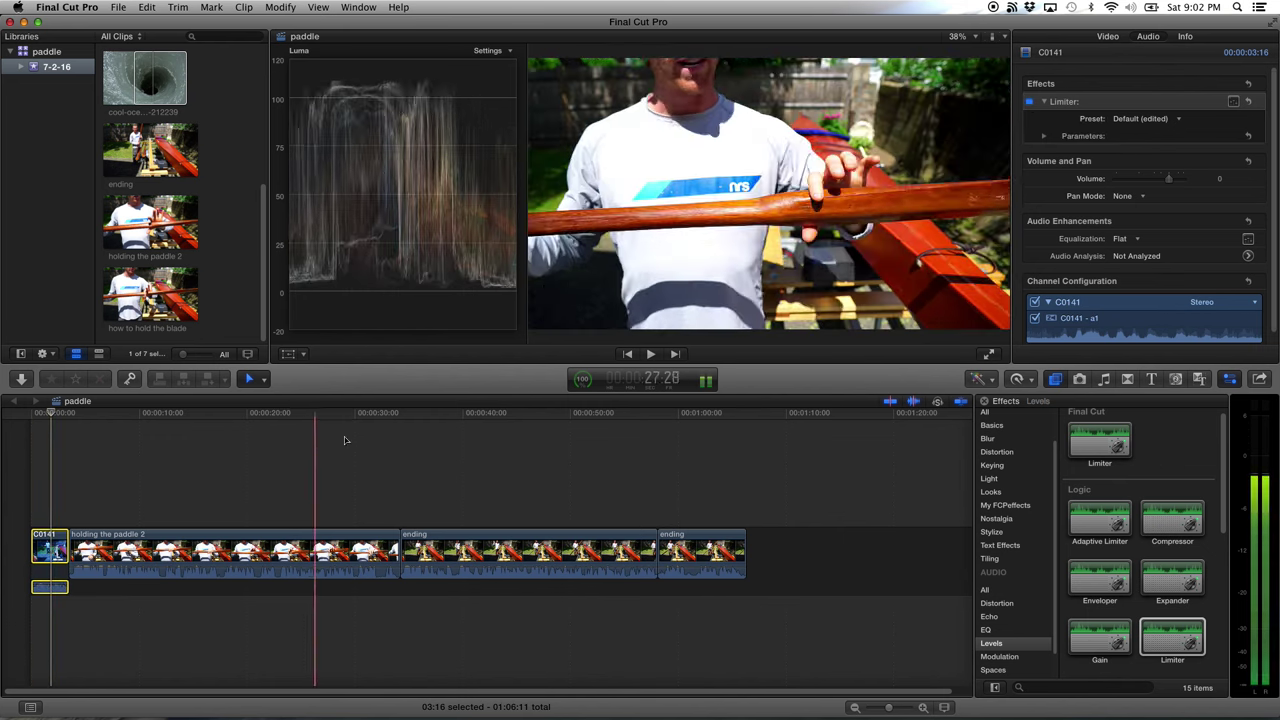
click(1108, 37)
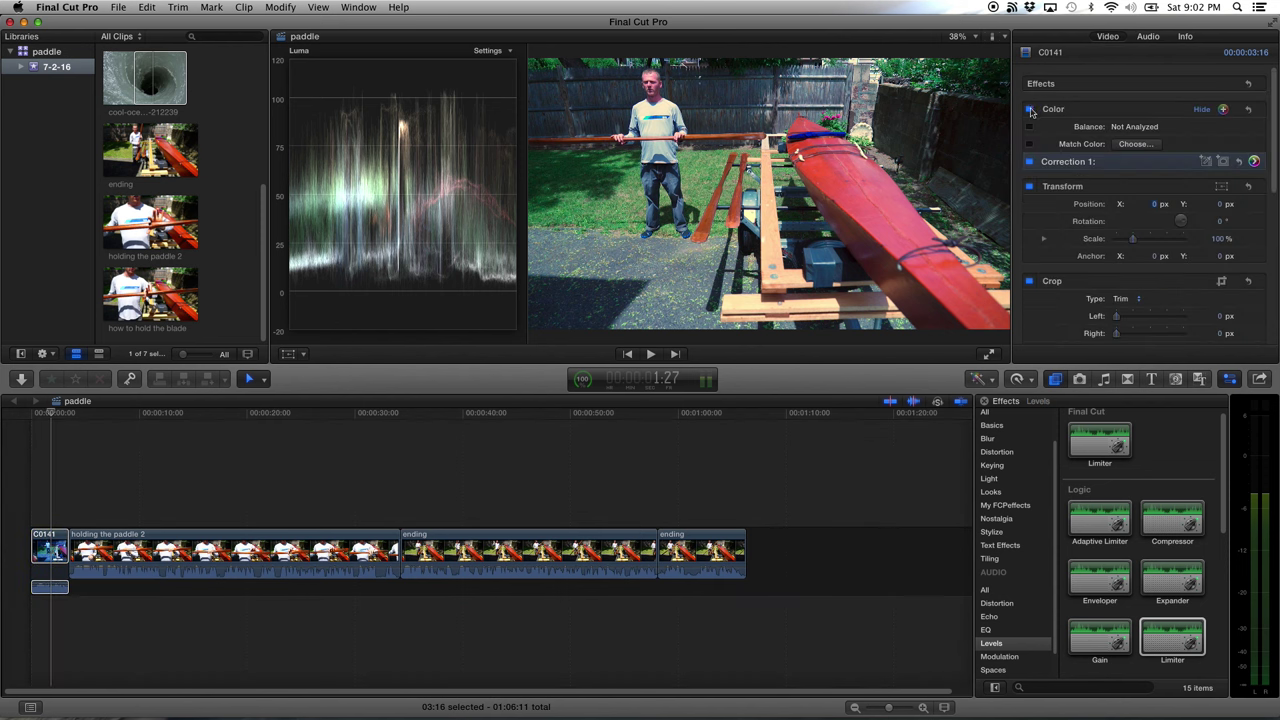
click(1029, 109)
click(1030, 109)
Add a Basic Title above the last ending clip, starting at about 1:00:10 on the timeline
click(728, 425)
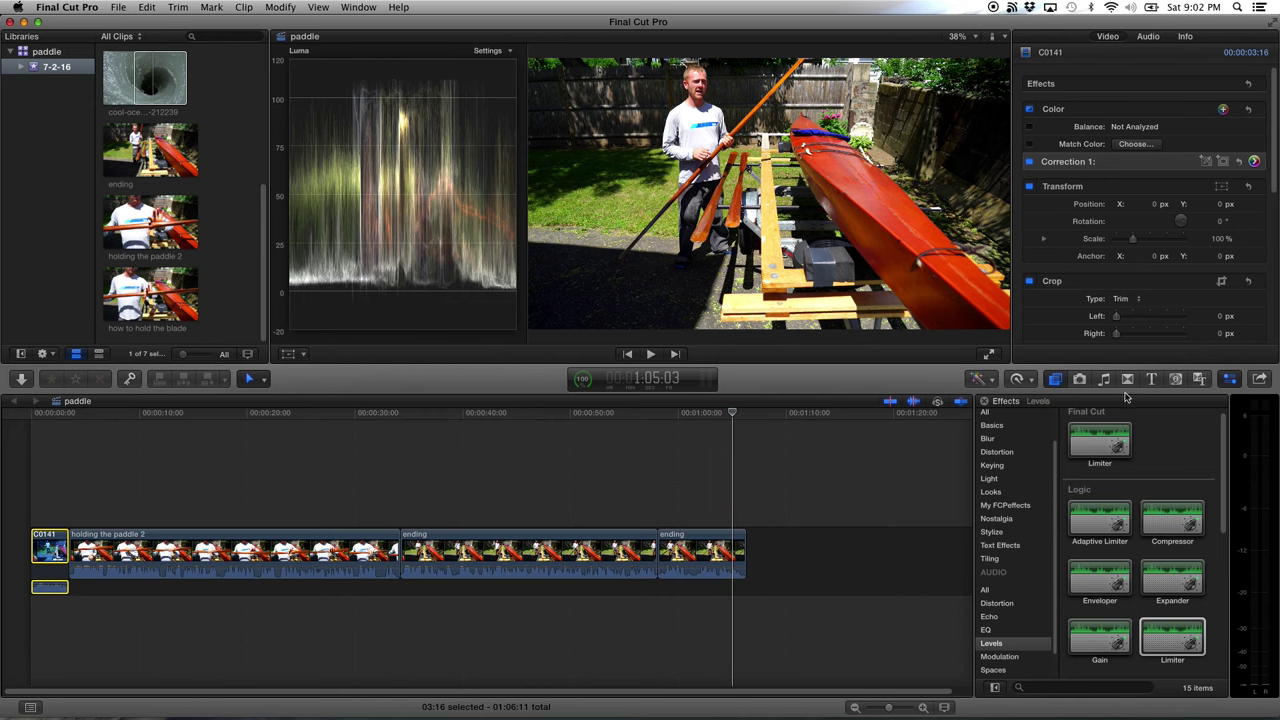
click(1127, 381)
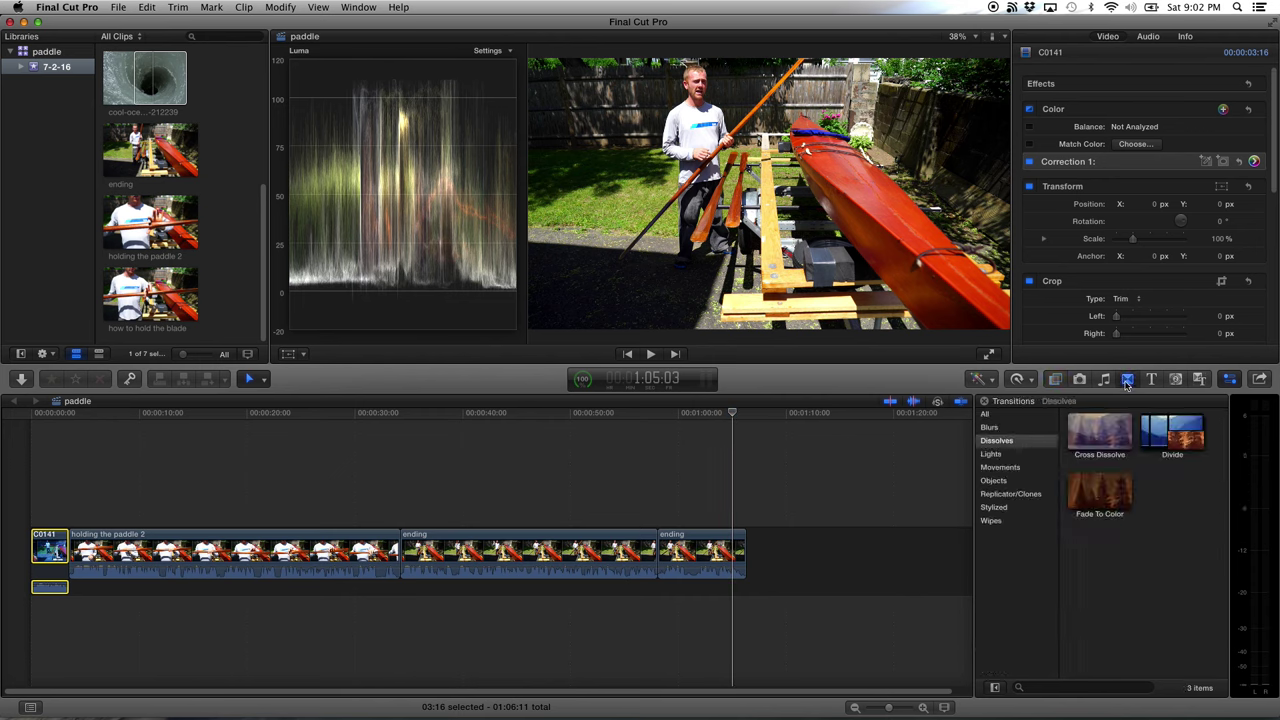
click(1151, 381)
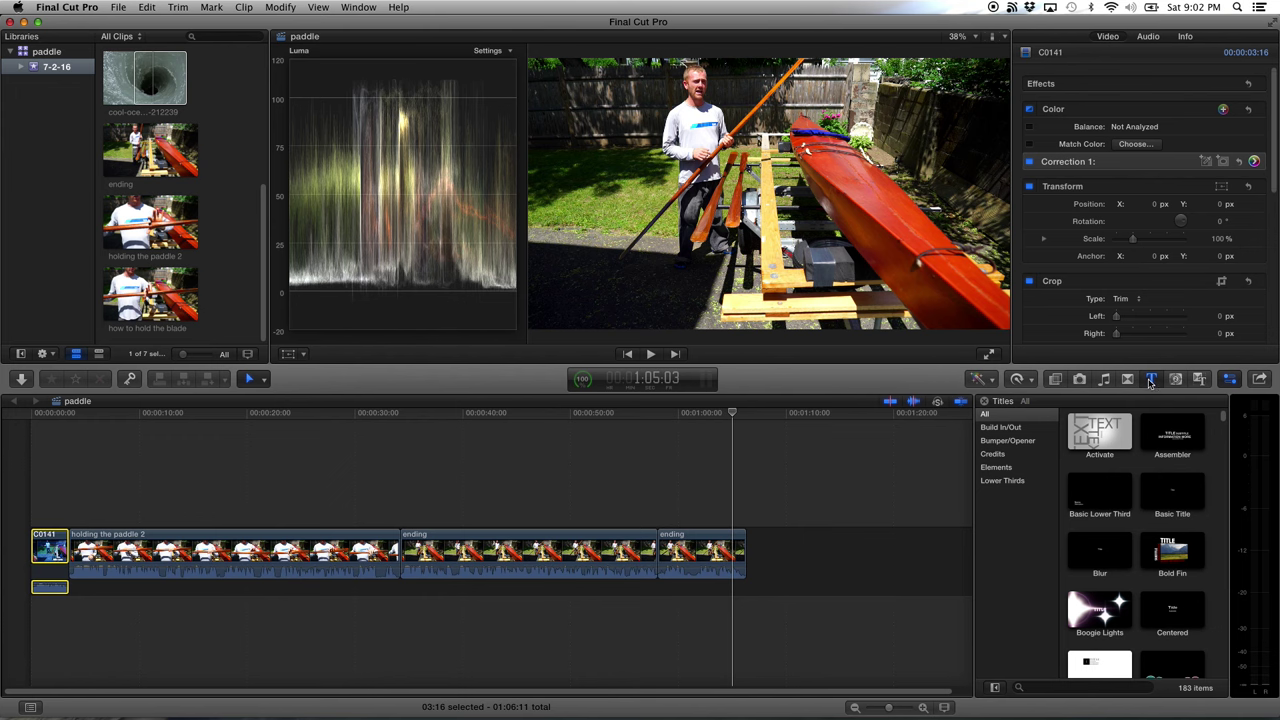
drag(1181, 497, 685, 512)
key(super+7)
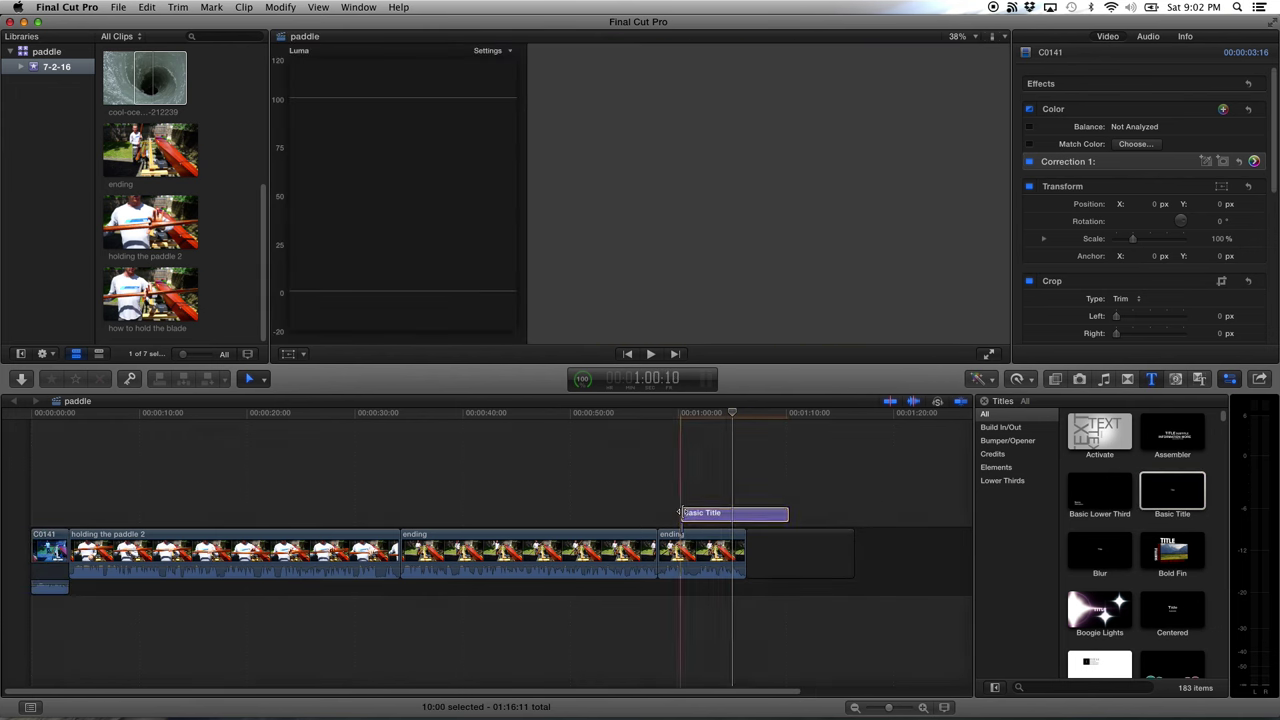
Replace the Basic Title's text with "fgtgeryrtydrtydrt6"
click(710, 418)
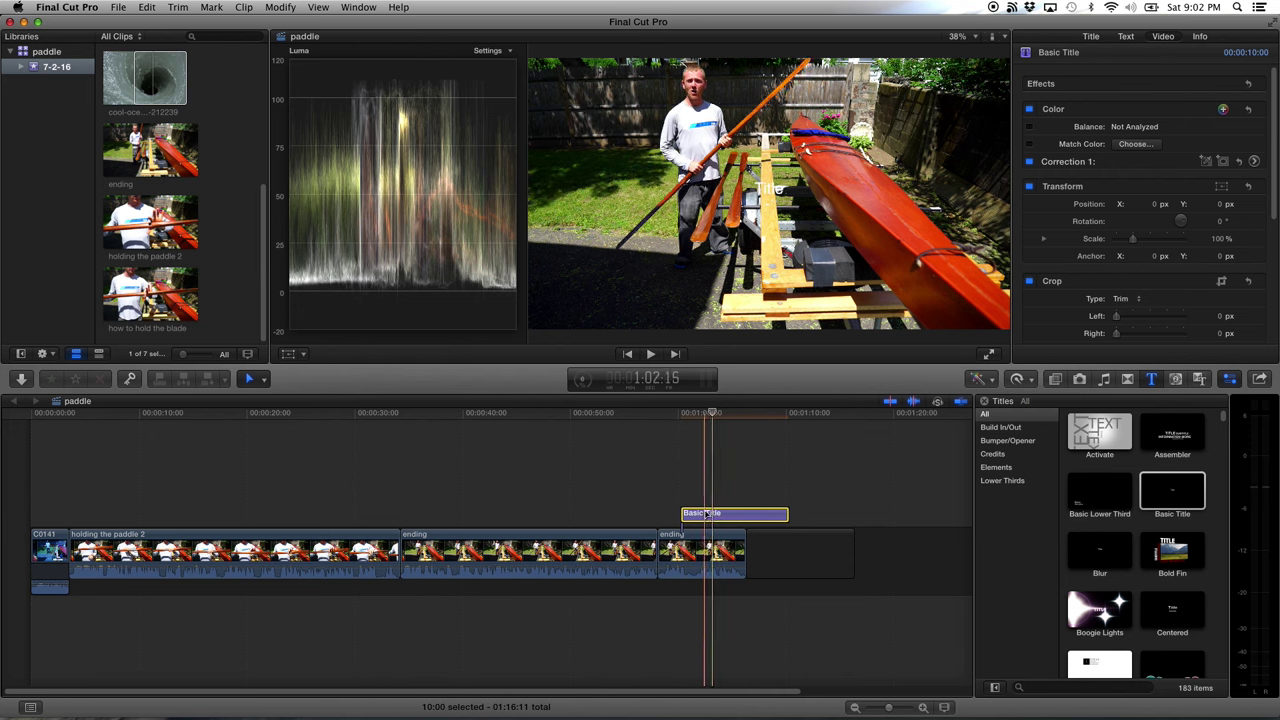
click(1124, 38)
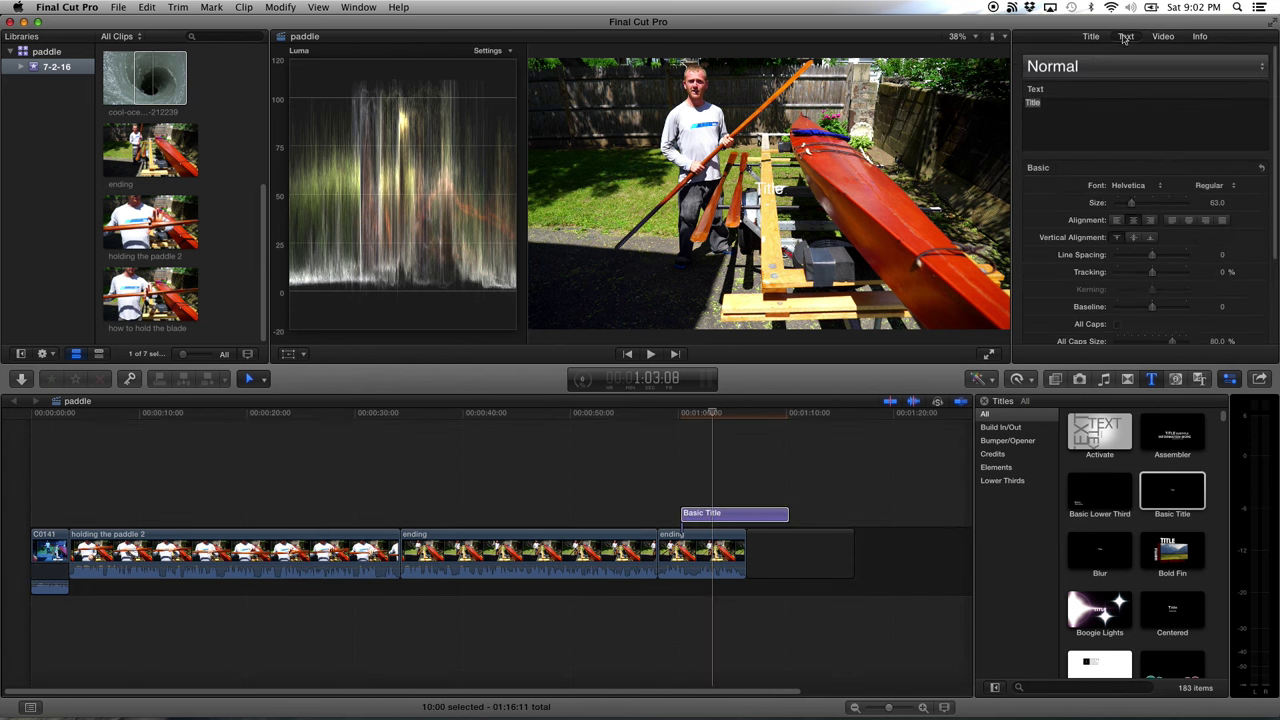
click(1058, 107)
key(super+a)
text(fgtgerytrtydrt6)
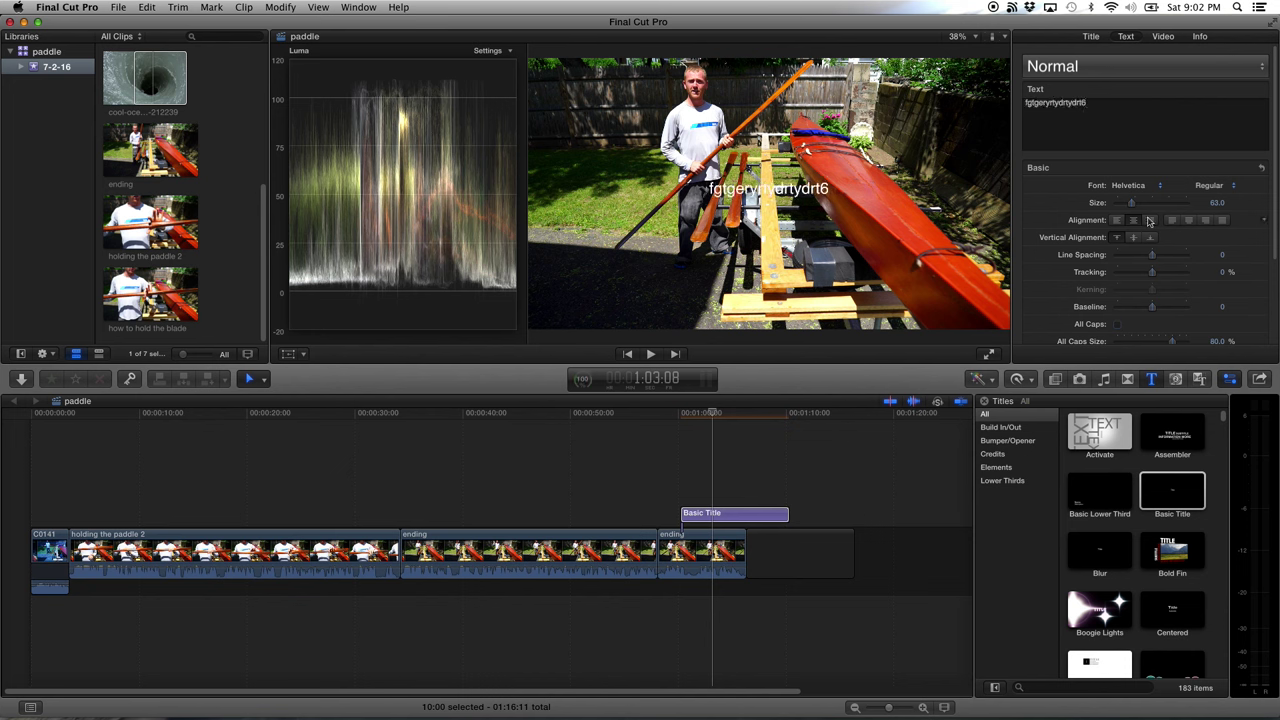
Set the title's text size to 118 and its line spacing to 70, and check it over the ending clip
drag(1131, 204, 1145, 203)
drag(1152, 255, 1176, 255)
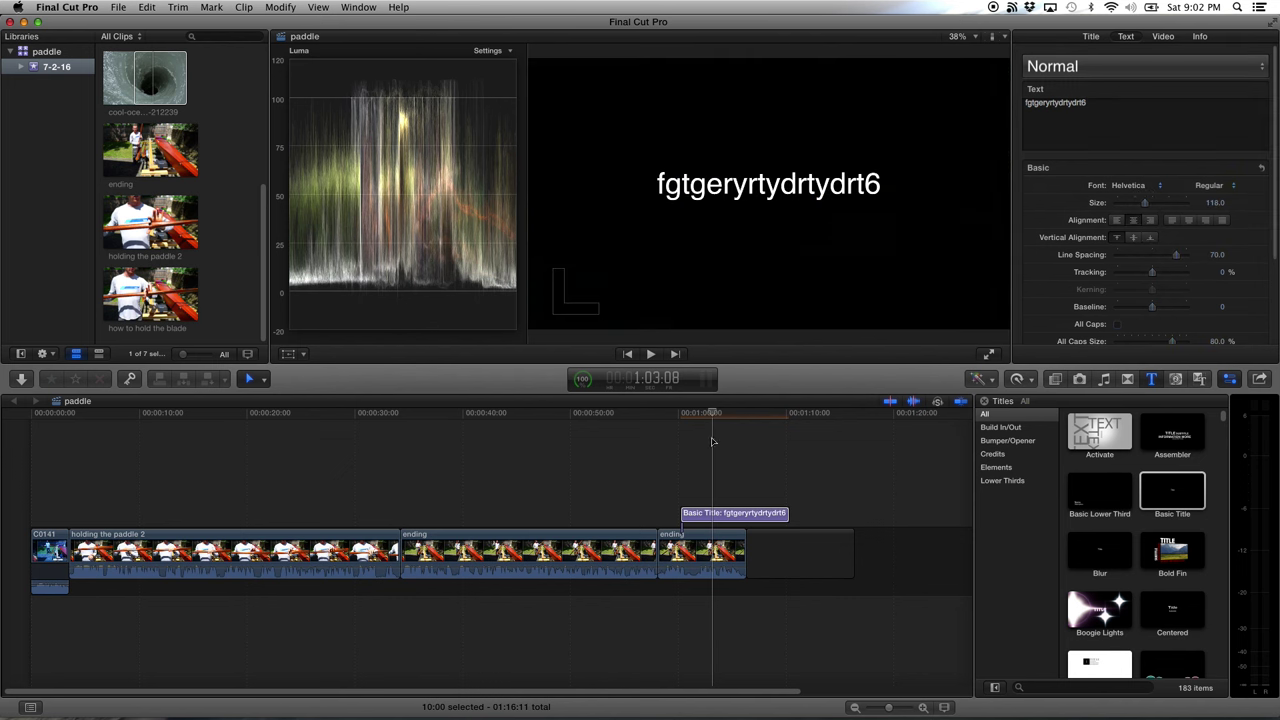
click(739, 412)
drag(739, 412, 700, 416)
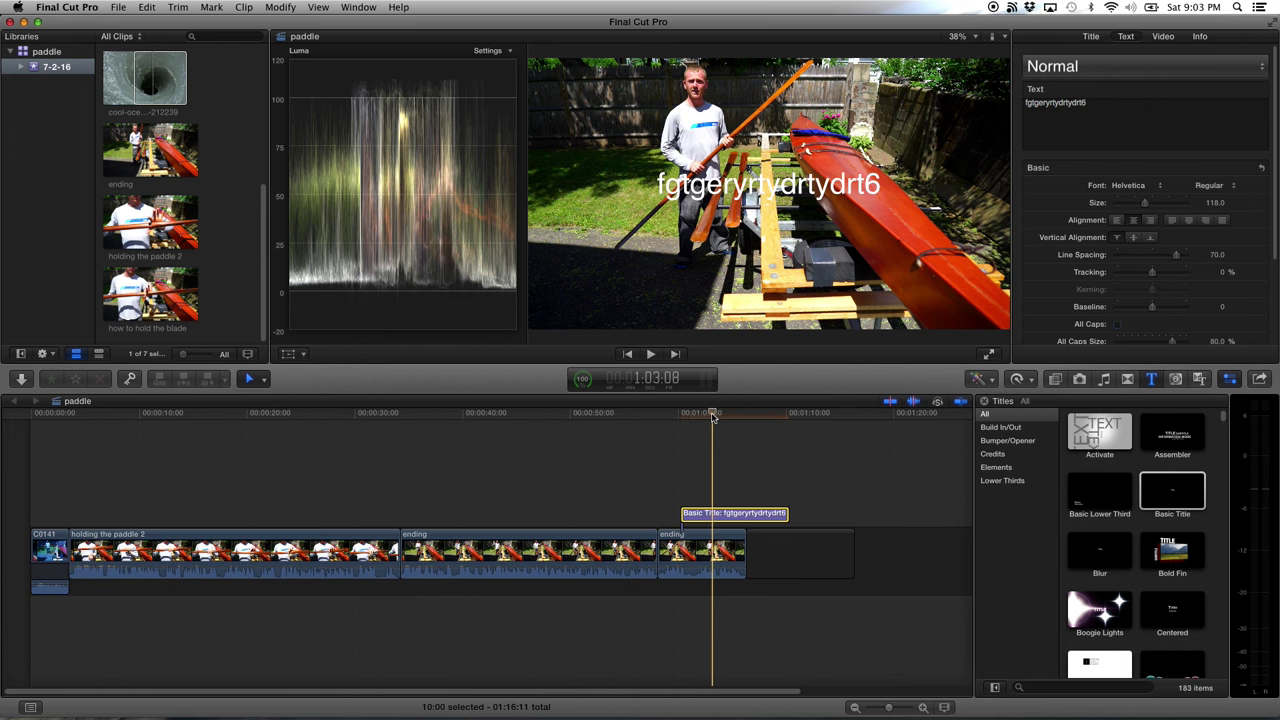
Select the timeline range from the start of C0141 to the end of the last ending clip
key(super+minus)
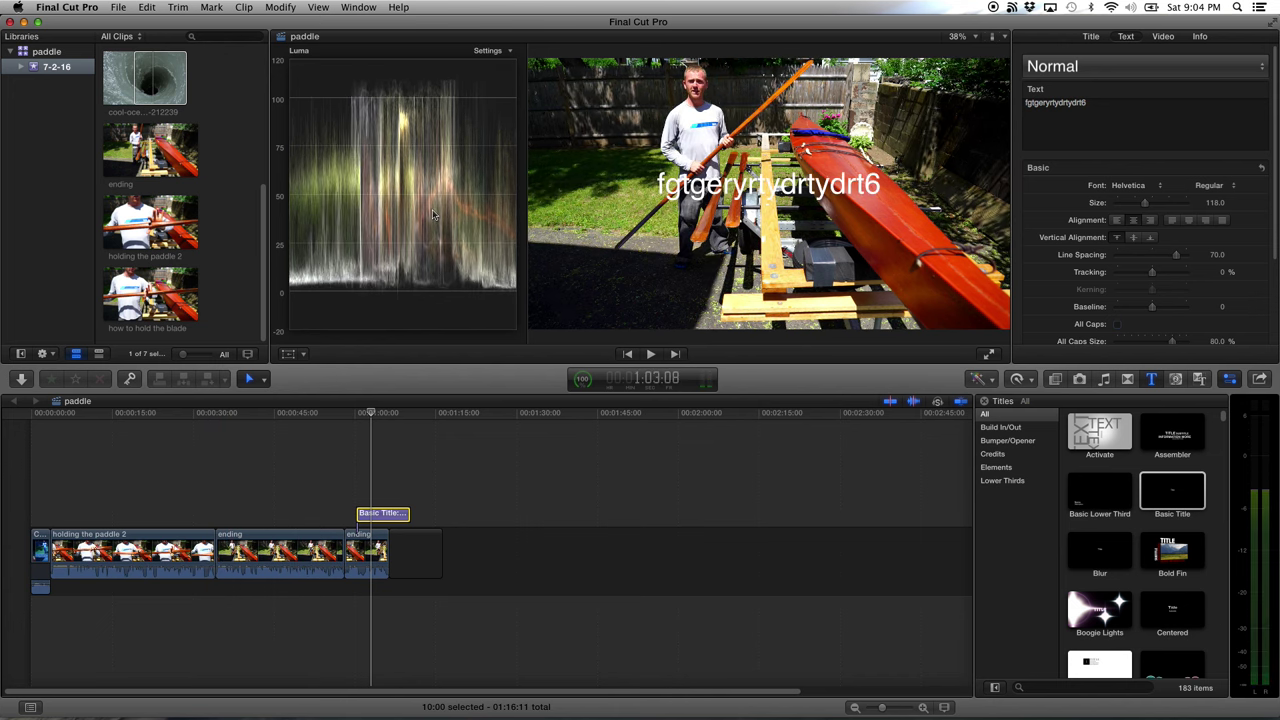
key(space)
key(space)
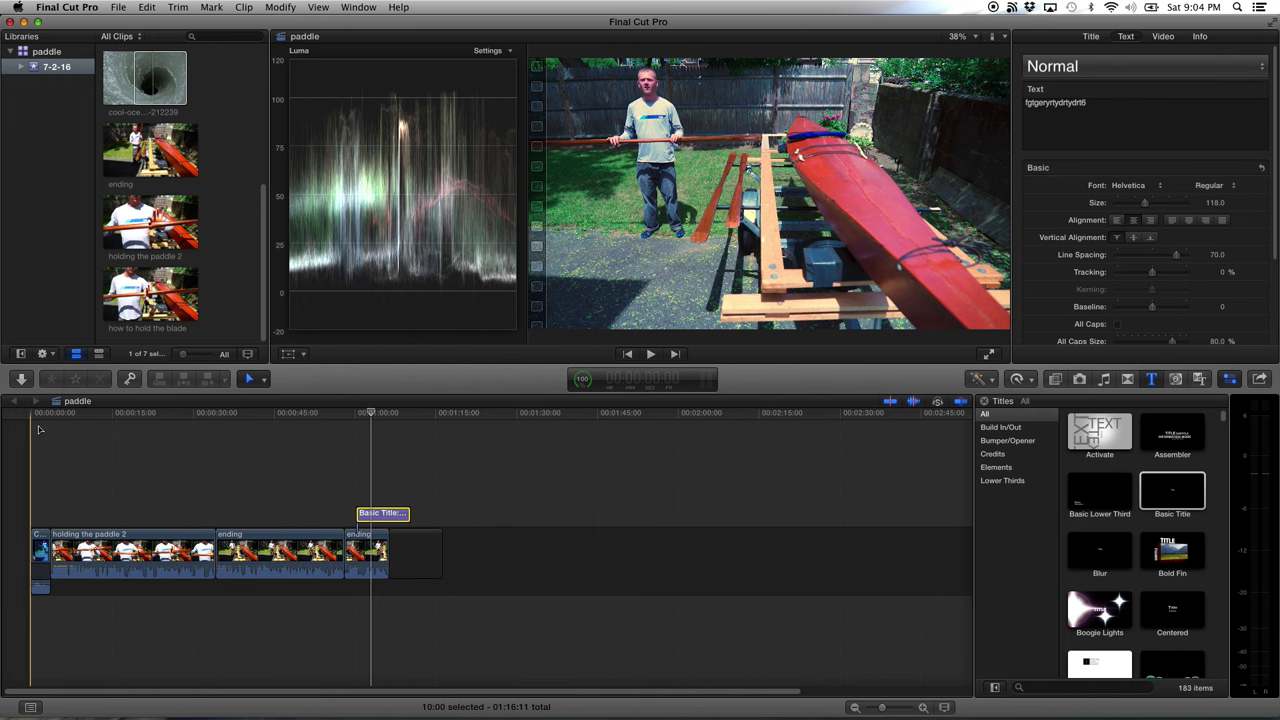
key(space)
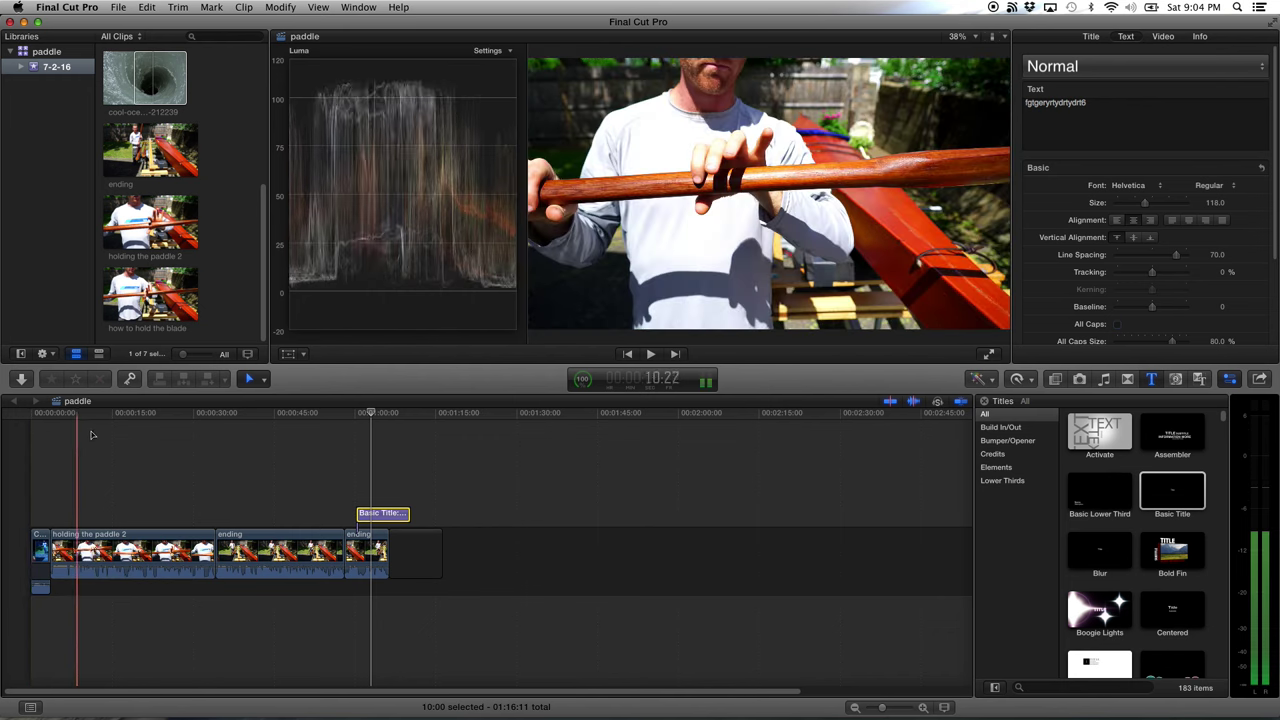
key(space)
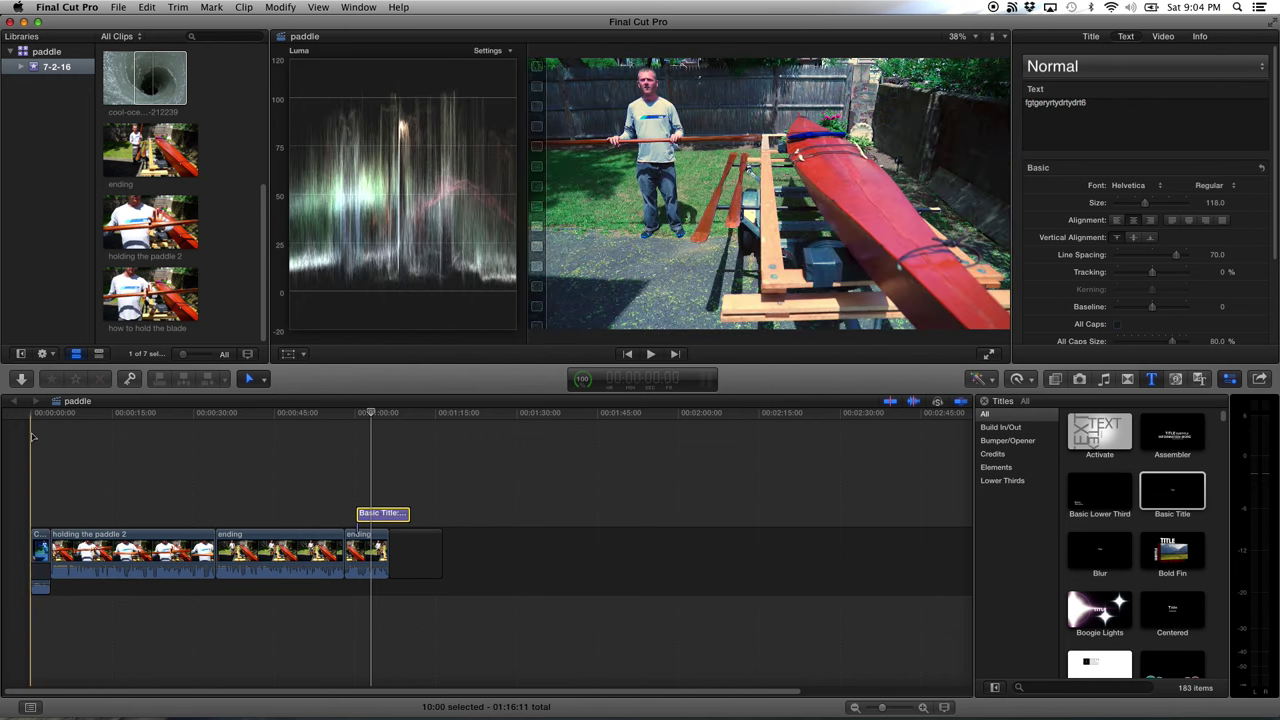
key(c)
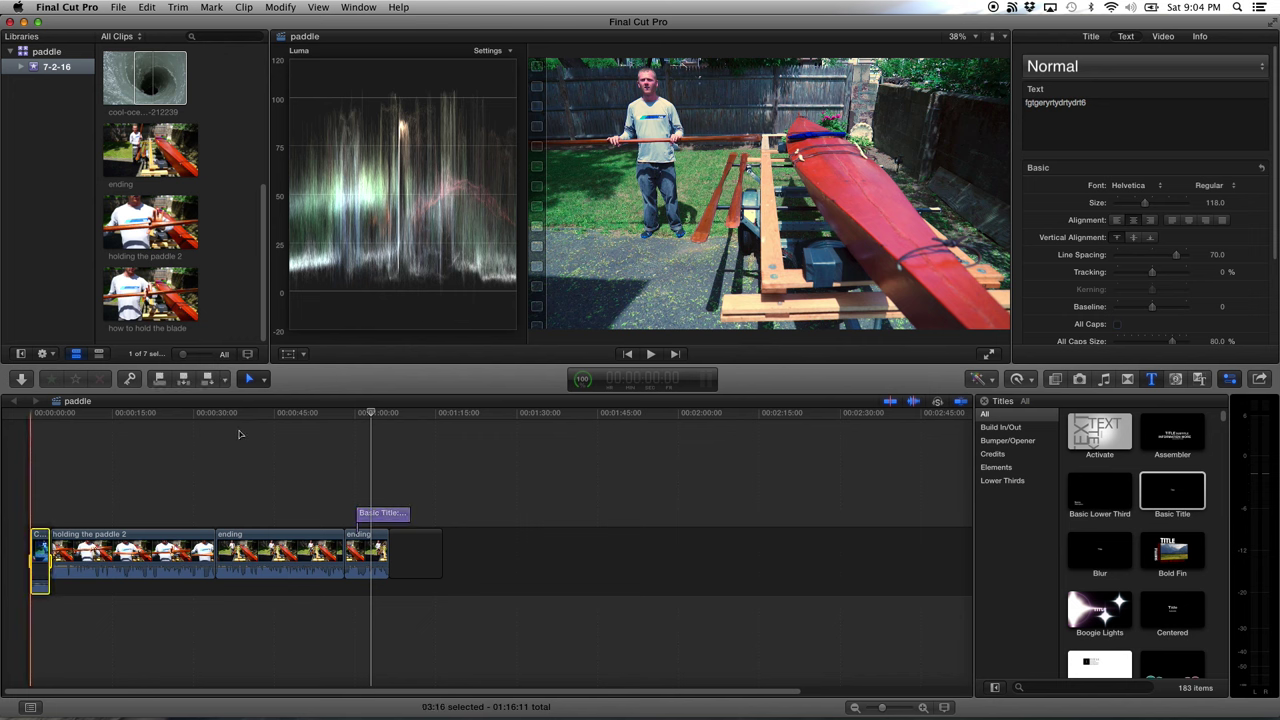
key(super+a)
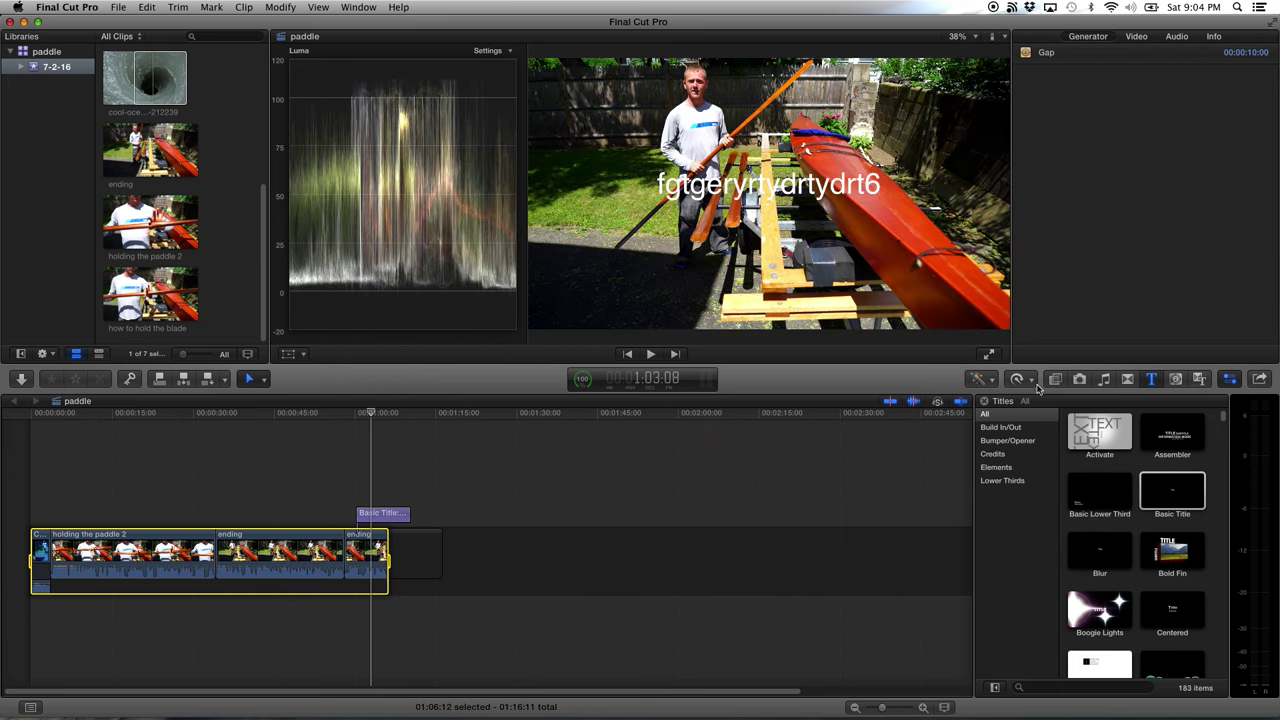
Review the Master File export information, settings and save location for the selected range, and close without exporting
click(1262, 378)
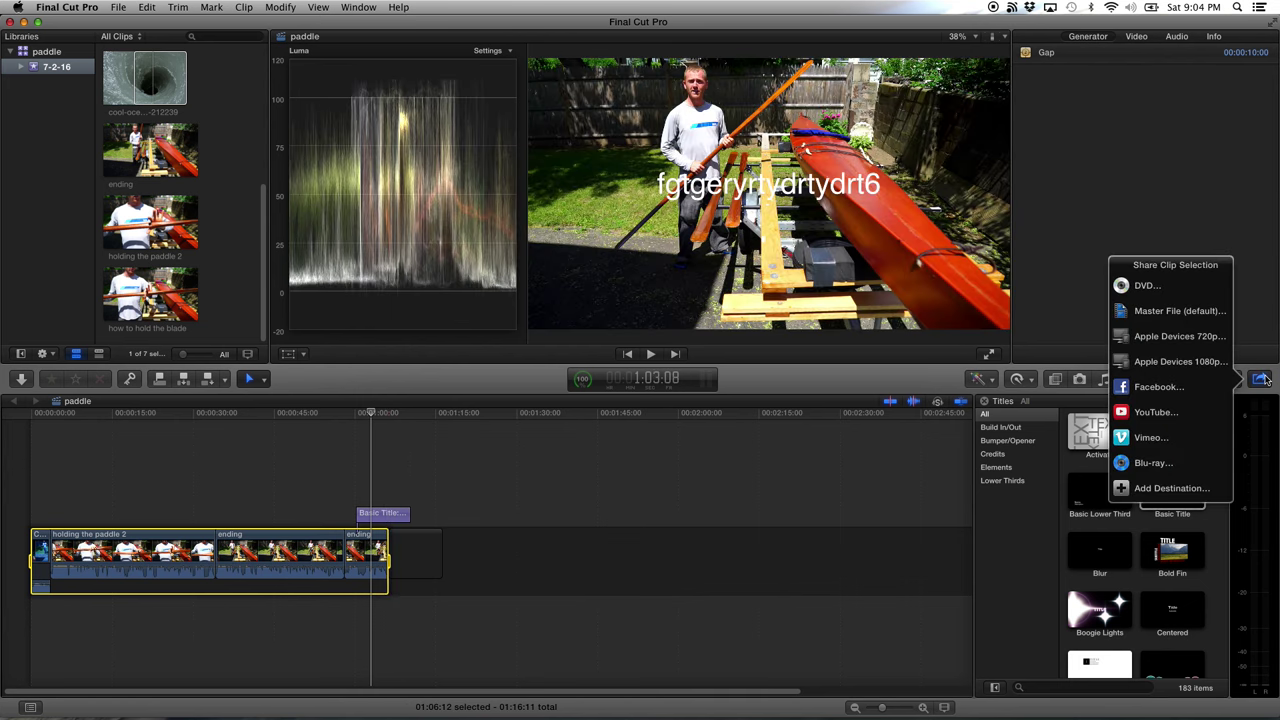
click(1170, 312)
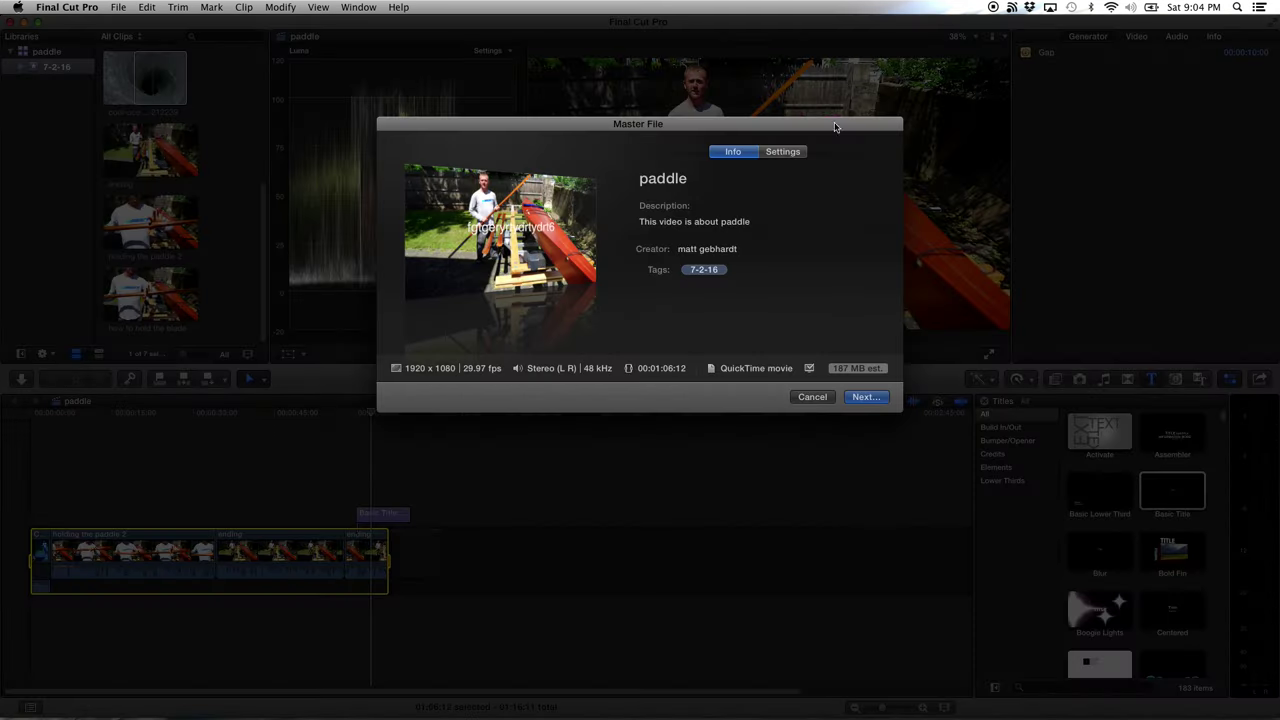
click(864, 398)
click(779, 413)
click(778, 152)
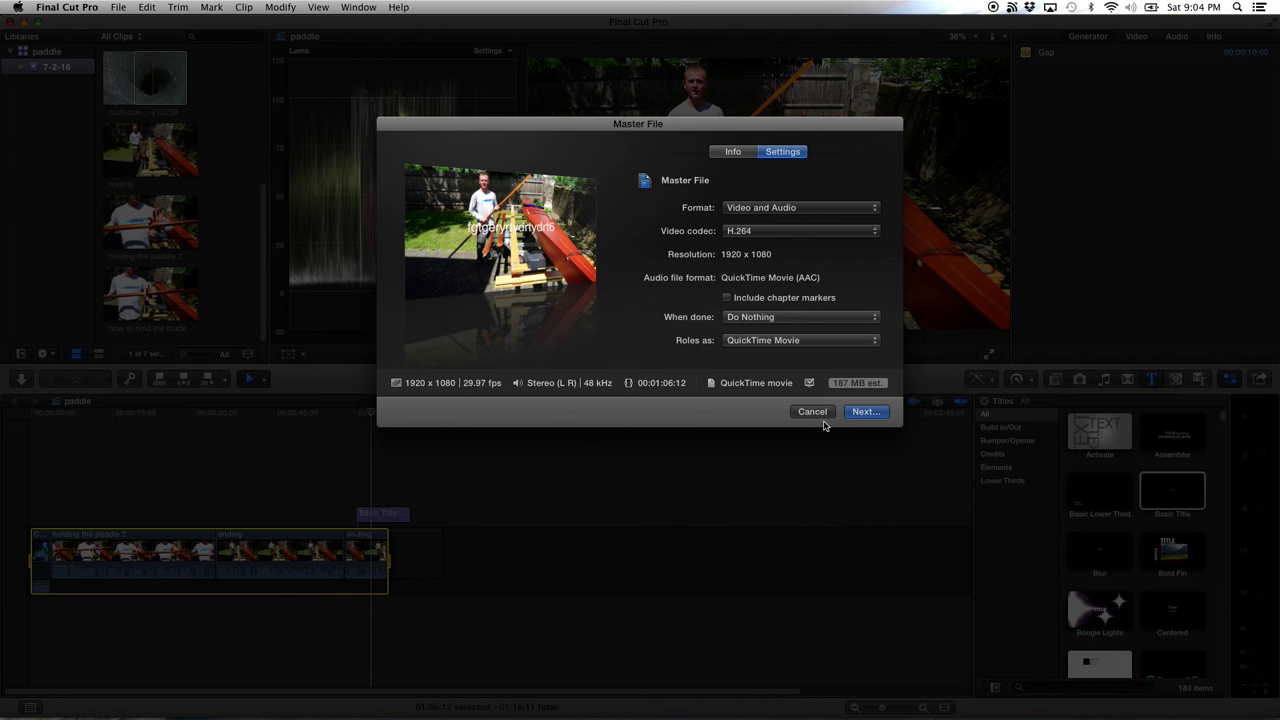
click(873, 411)
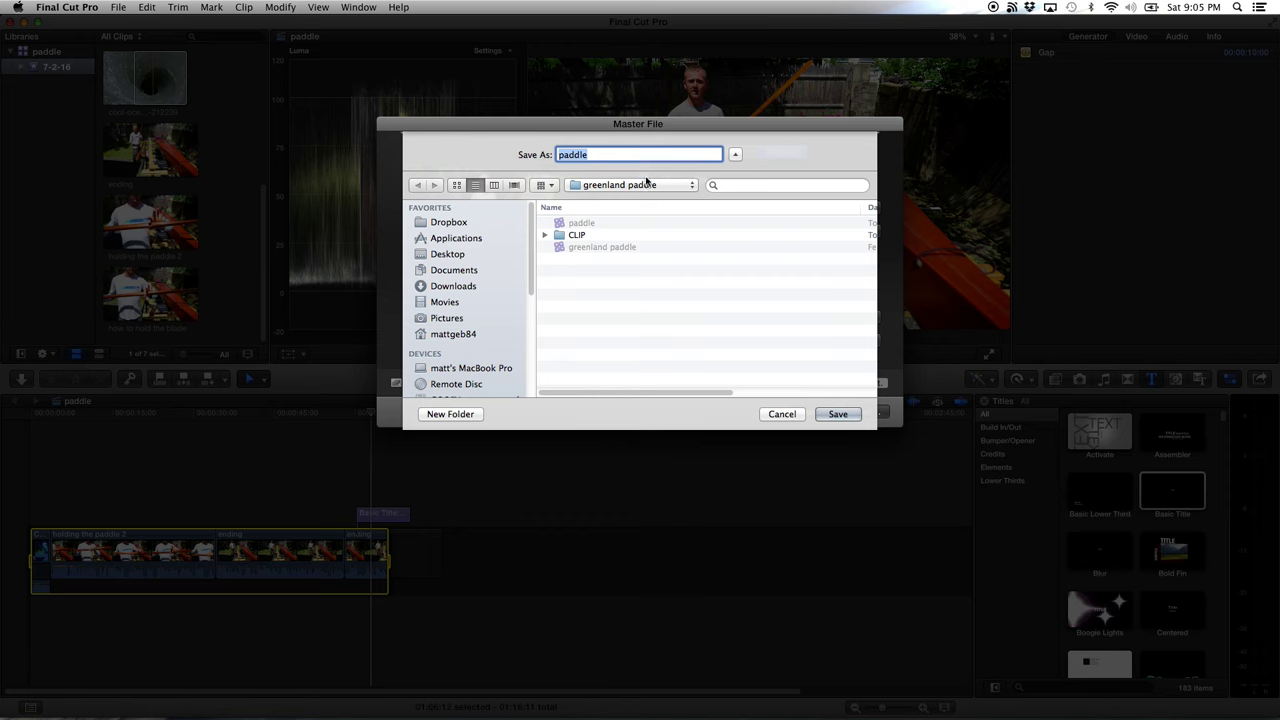
click(795, 415)
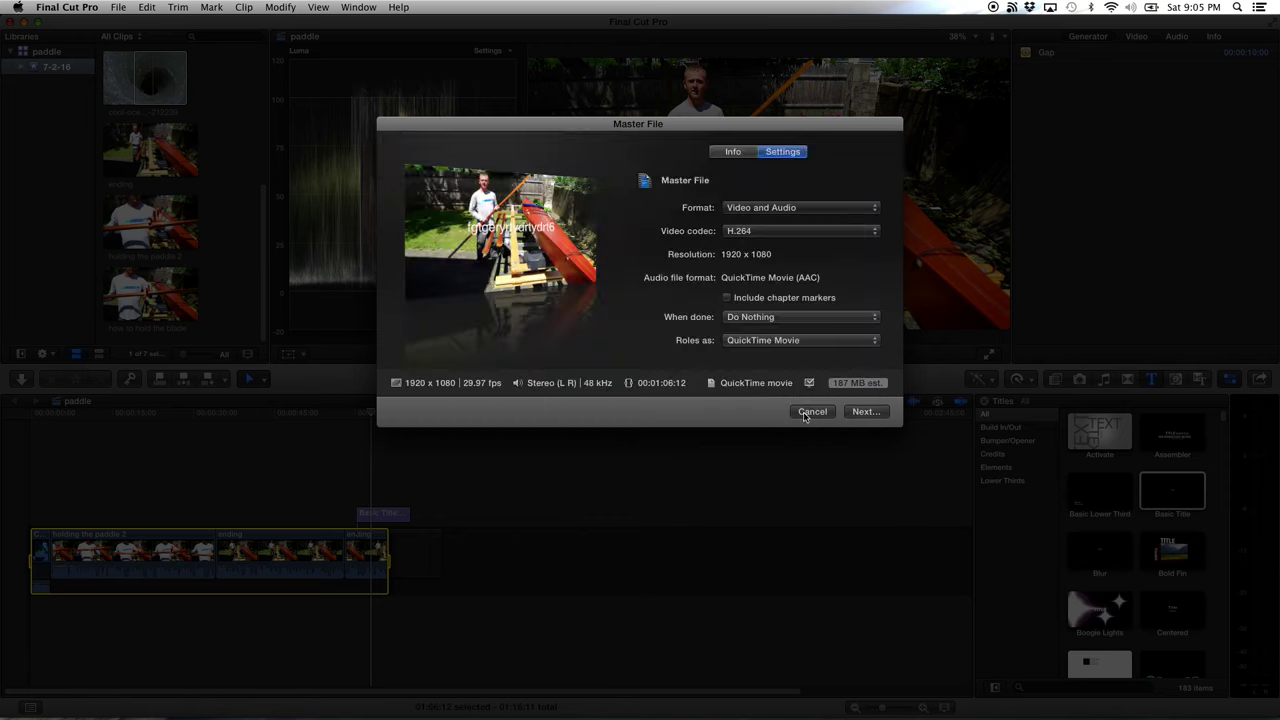
click(810, 412)
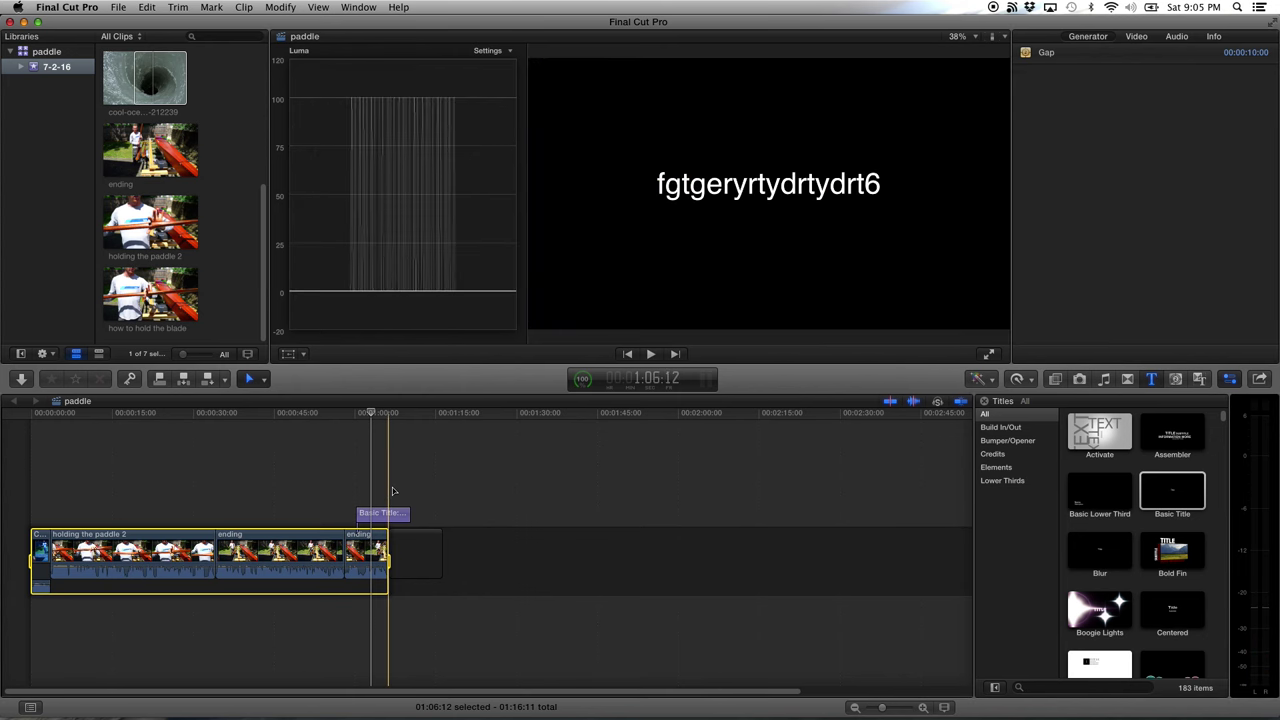